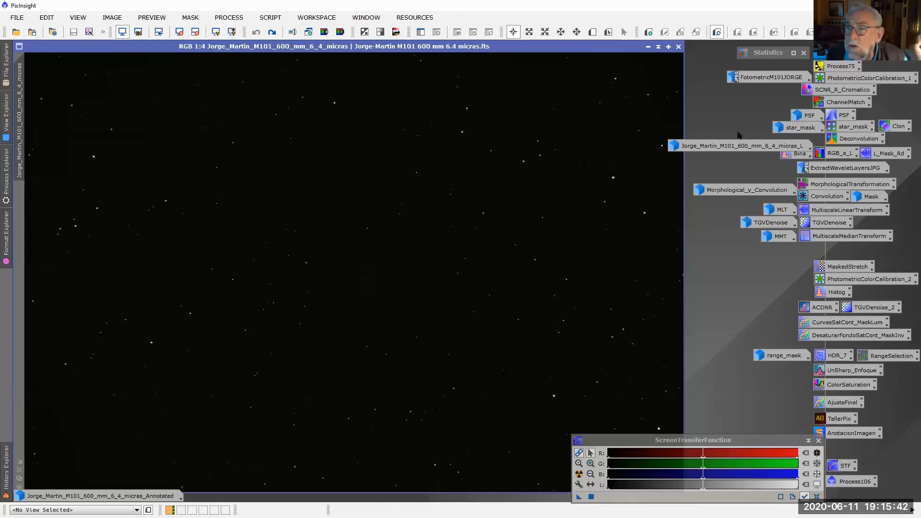
# Examine the per-channel statistics of the M101 image, especially the mean, median and noise rows, and collapse the Statistics window again
pyautogui.doubleClick(766, 57)
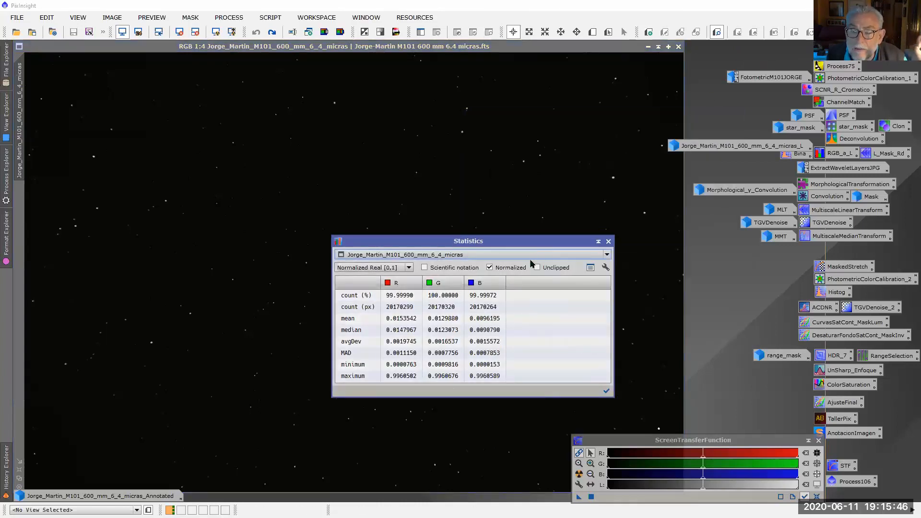
pyautogui.click(502, 342)
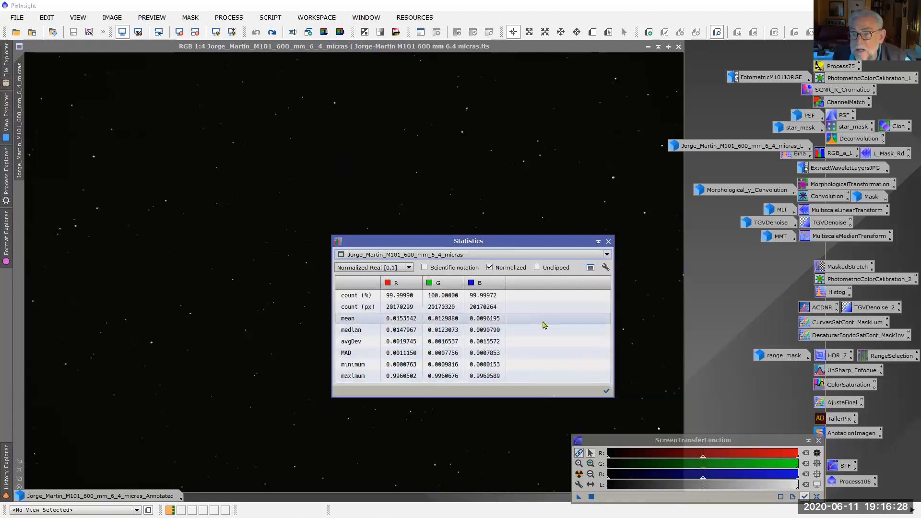
pyautogui.click(598, 242)
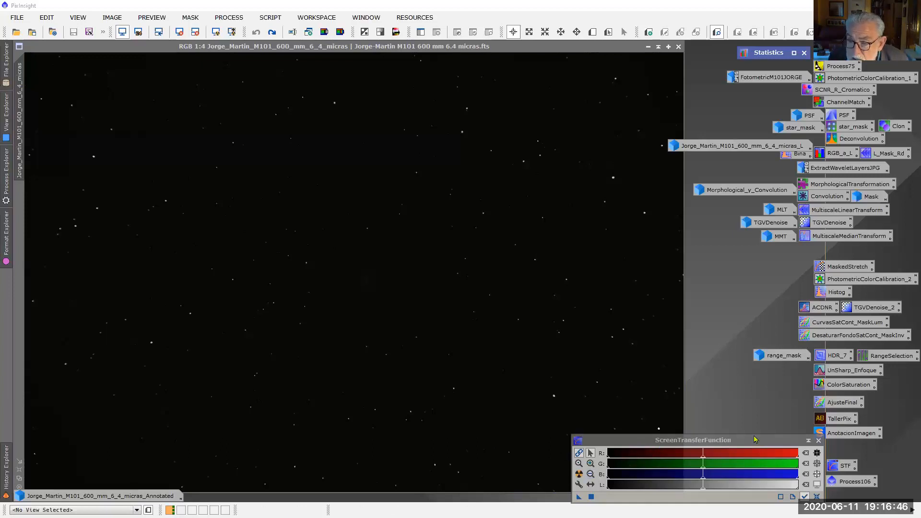
# Auto-stretch the M101 image's screen display with the RGB channels linked and magnify the transfer function sliders
pyautogui.click(579, 474)
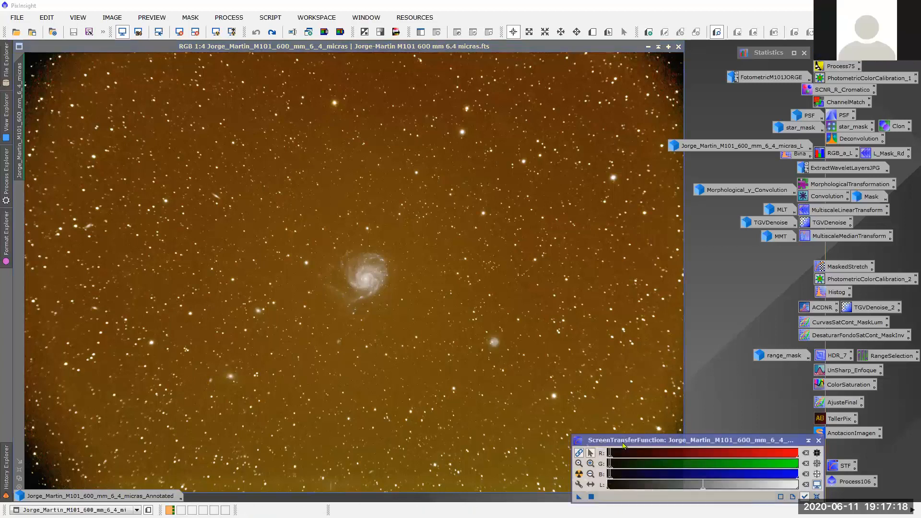
pyautogui.scroll(-4, 621, 467)
pyautogui.scroll(1, 622, 466)
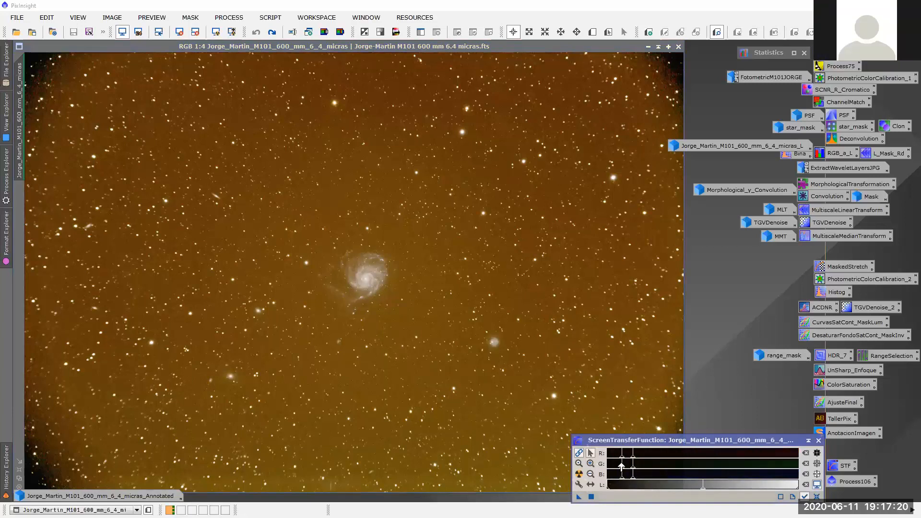
pyautogui.scroll(-1, 628, 464)
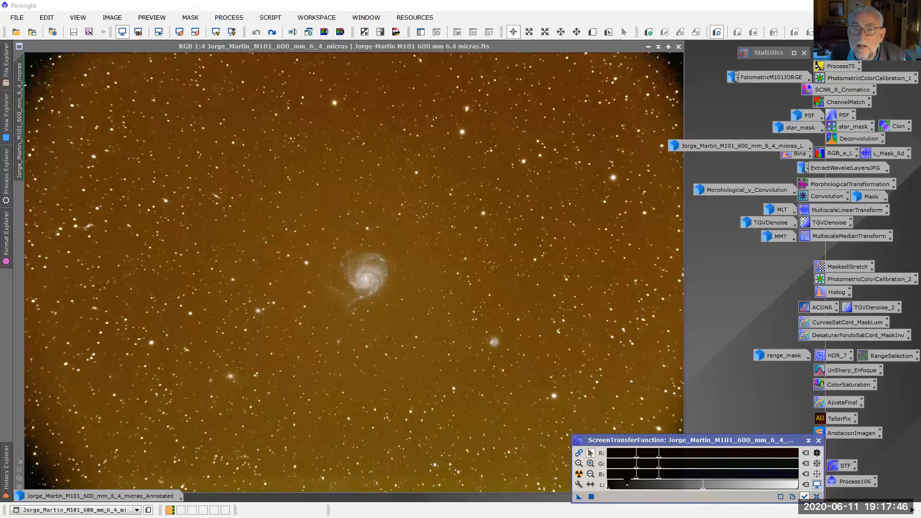
# Auto-stretch the display with unlinked RGB channels, then relink them and shift the midtones to darken the sky background
pyautogui.click(579, 474)
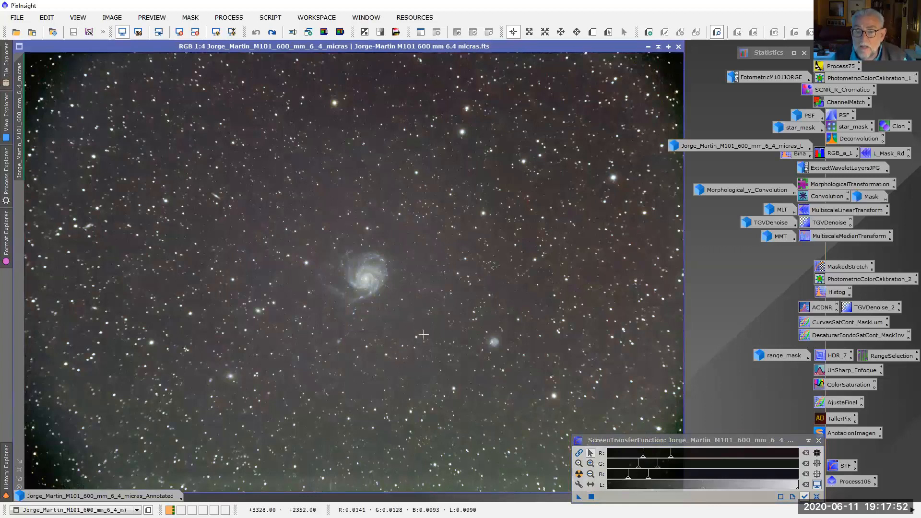
pyautogui.click(578, 453)
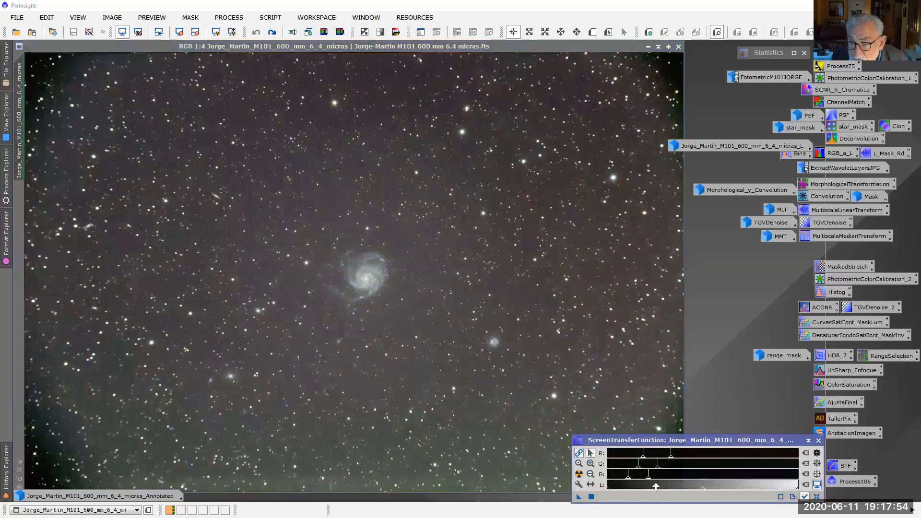
pyautogui.moveTo(650, 477); pyautogui.dragTo(677, 481)
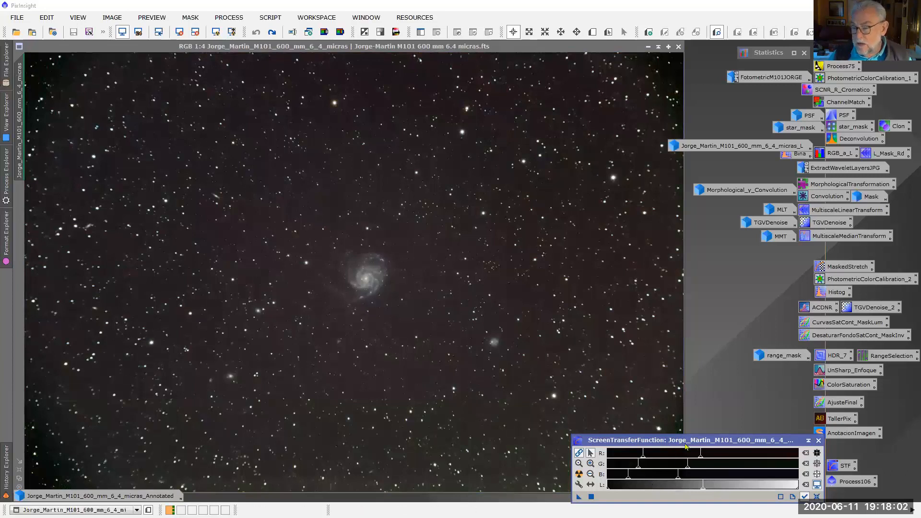
pyautogui.moveTo(701, 445); pyautogui.dragTo(779, 445)
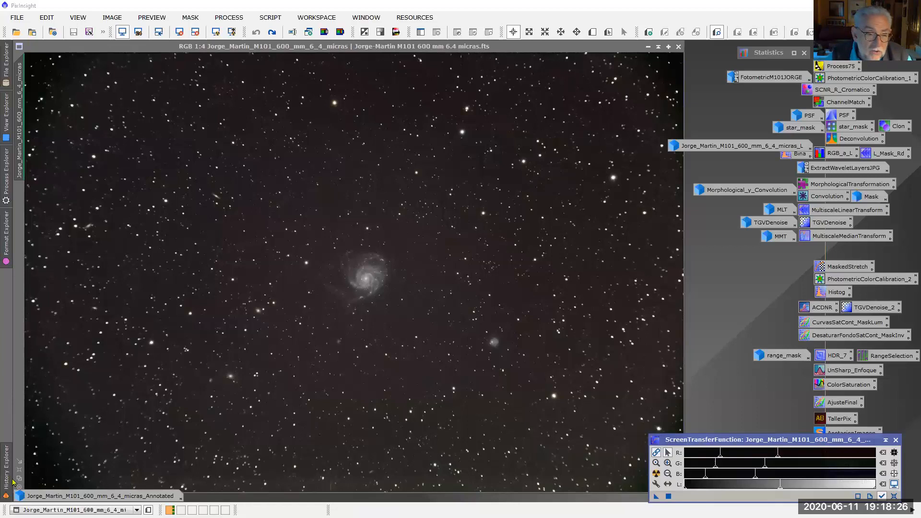
# Open the recorded DynamicCrop instance from the image history to review its crop frame, then cancel the dynamic session
pyautogui.moveTo(2, 486)
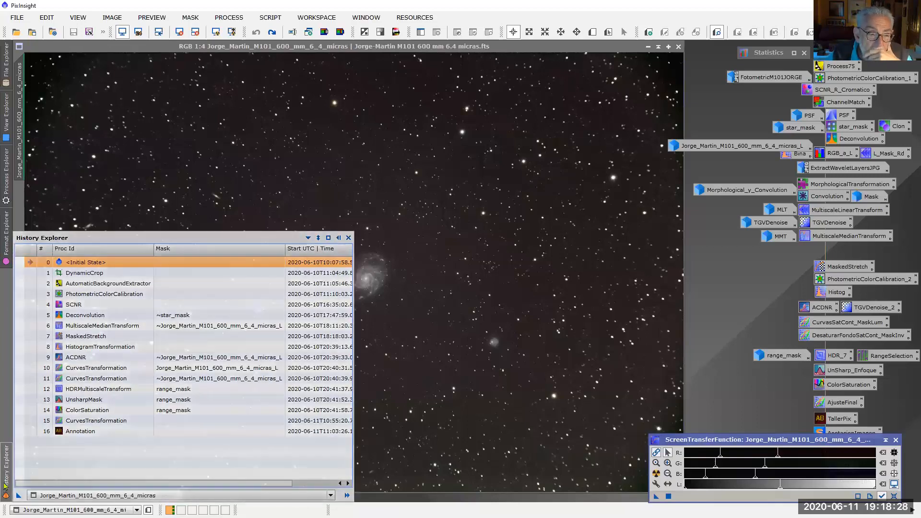
pyautogui.doubleClick(80, 276)
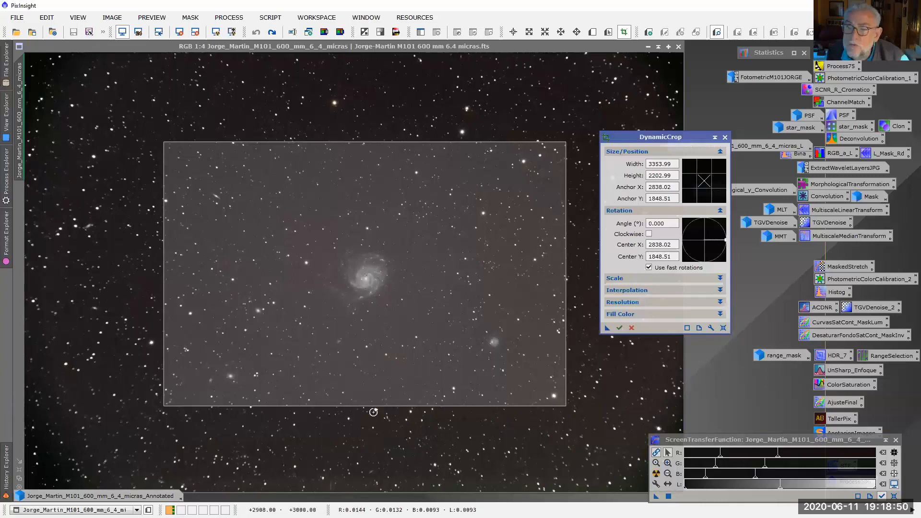
pyautogui.click(10, 474)
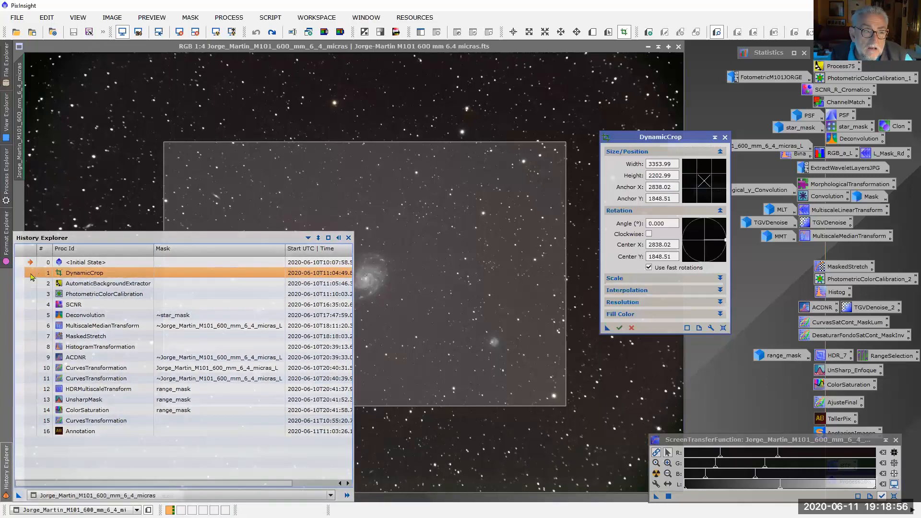
pyautogui.doubleClick(30, 277)
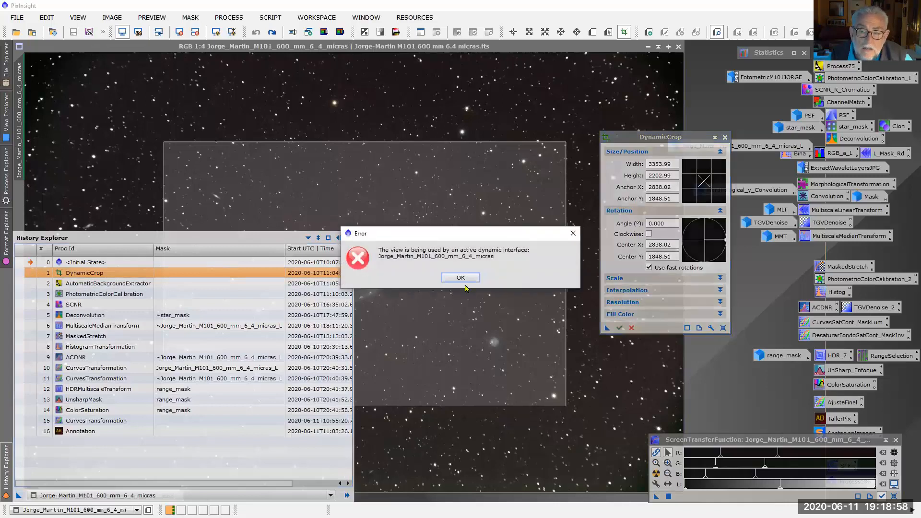
pyautogui.click(453, 276)
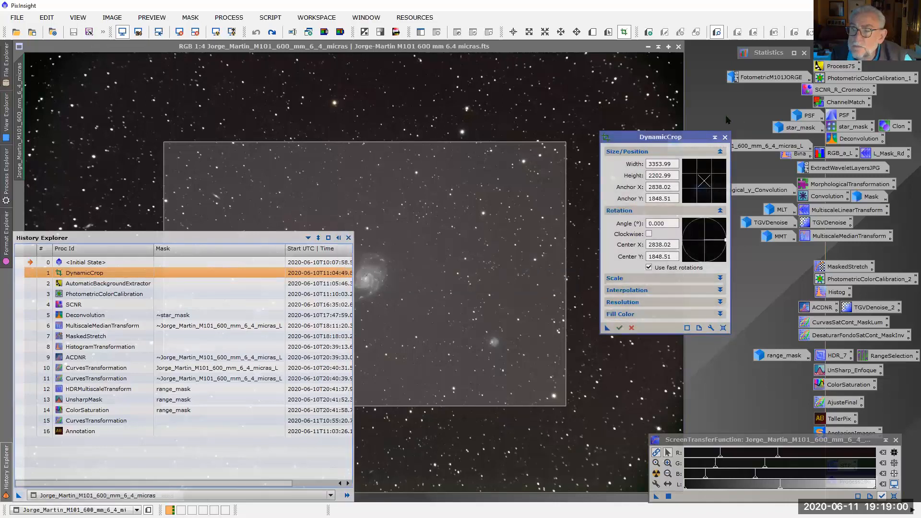
pyautogui.click(724, 138)
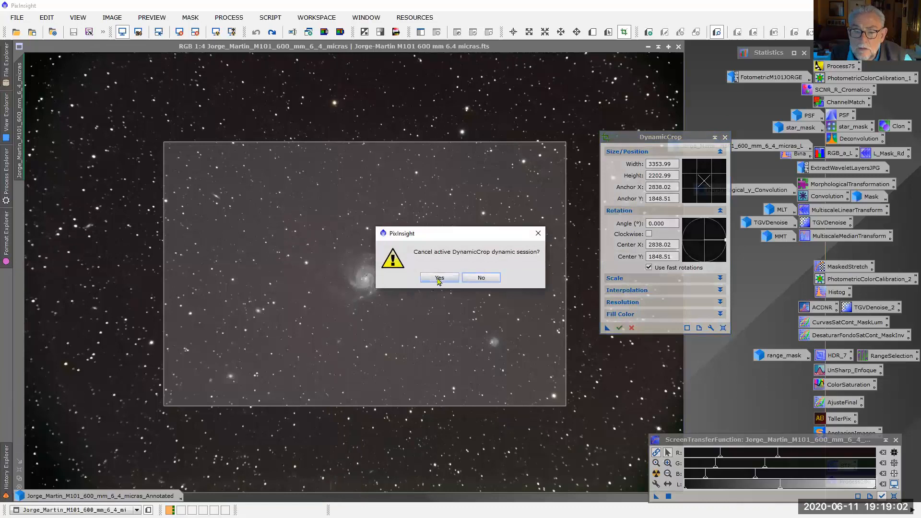
pyautogui.click(439, 278)
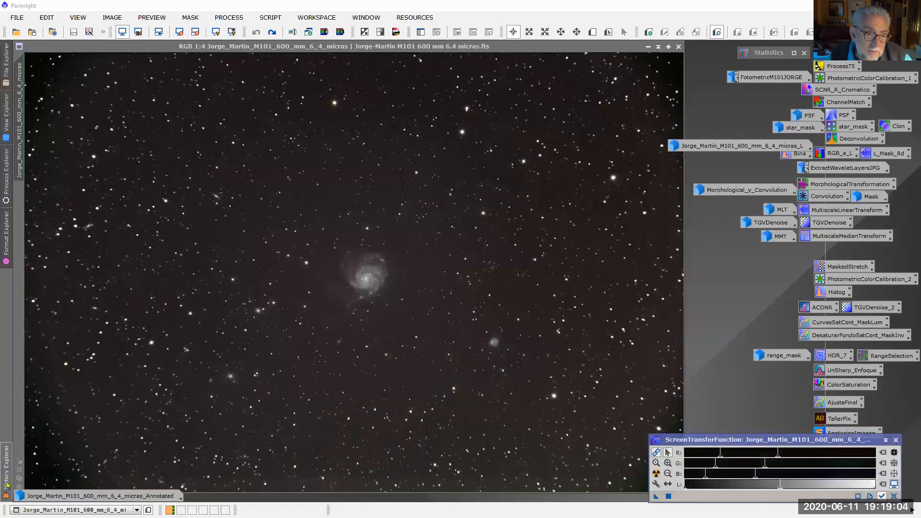
# Restore the image to its DynamicCrop history state and fit the window to the cropped frame
pyautogui.click(6, 468)
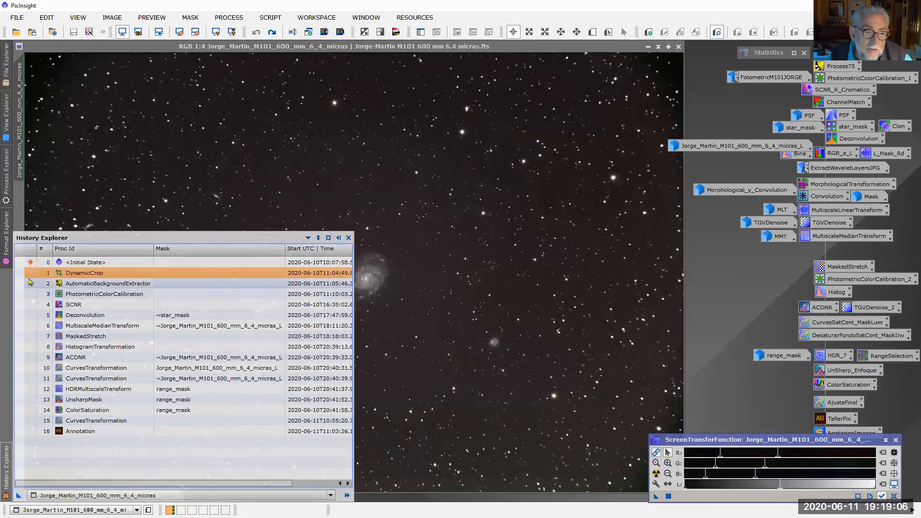
pyautogui.click(30, 276)
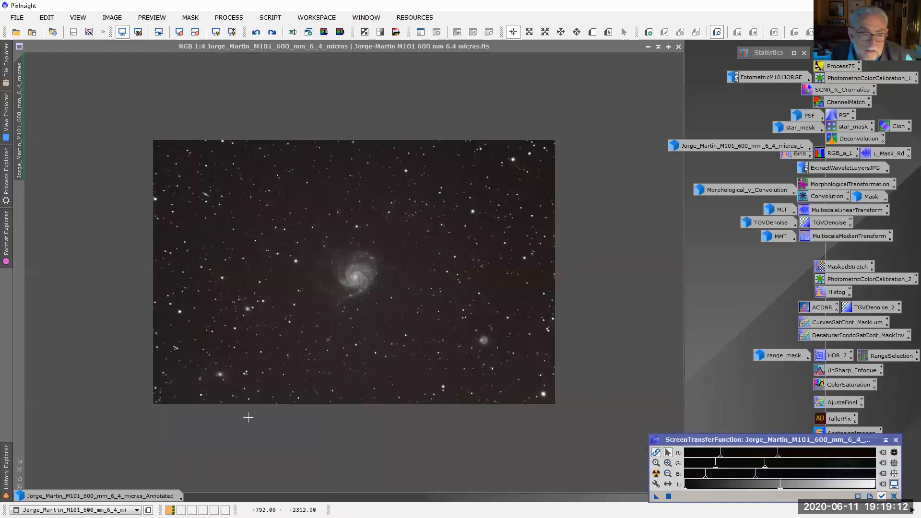
pyautogui.moveTo(18, 481)
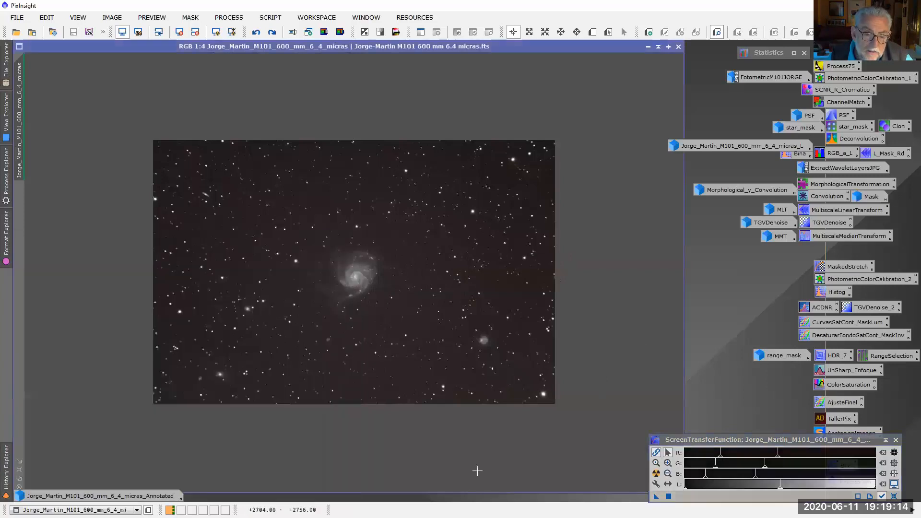
pyautogui.click(19, 472)
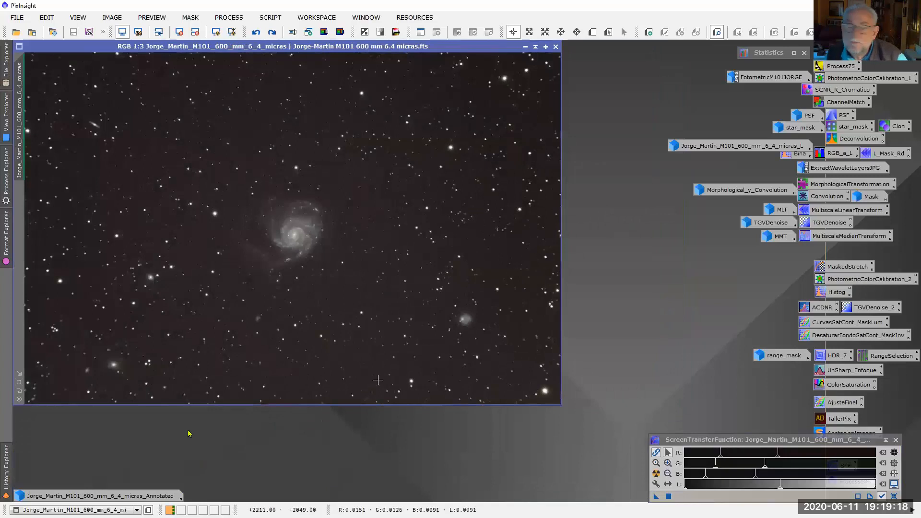
pyautogui.moveTo(7, 458)
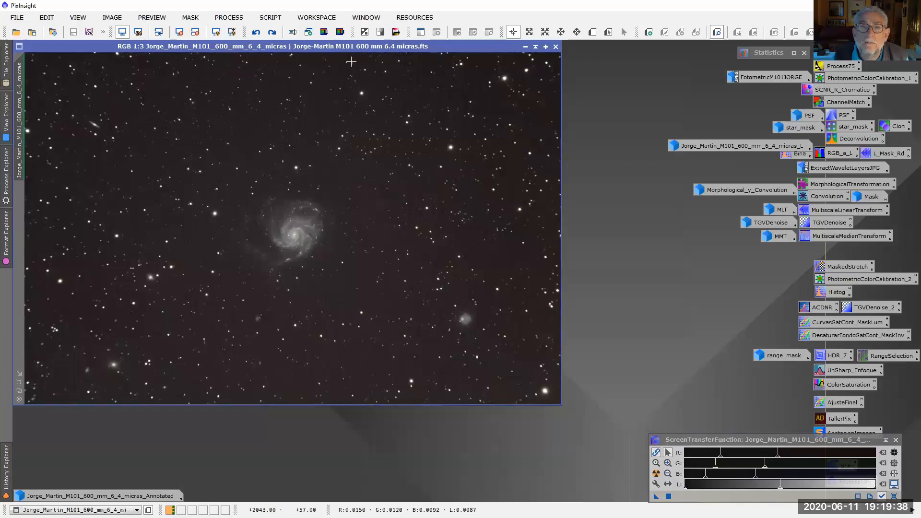
# Open AutomaticBackgroundExtractor and set the target image correction to Division
pyautogui.click(268, 18)
pyautogui.moveTo(239, 21)
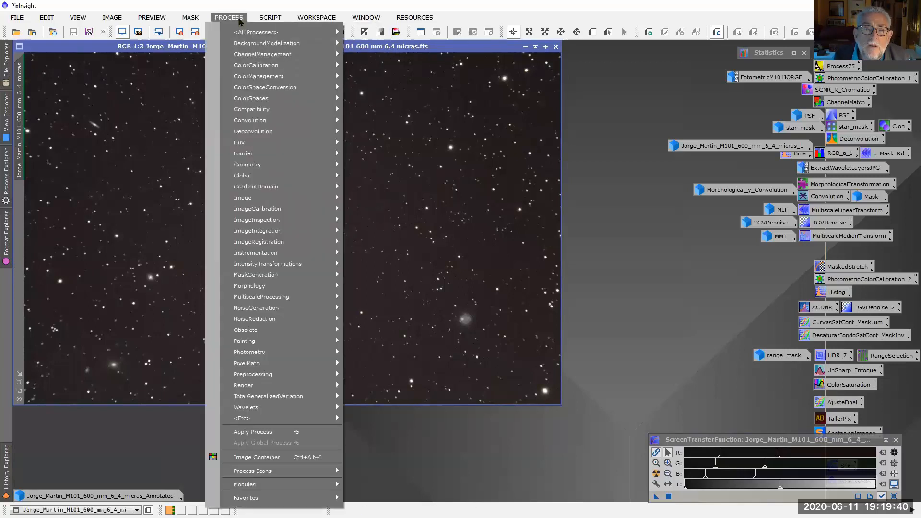
pyautogui.moveTo(259, 43)
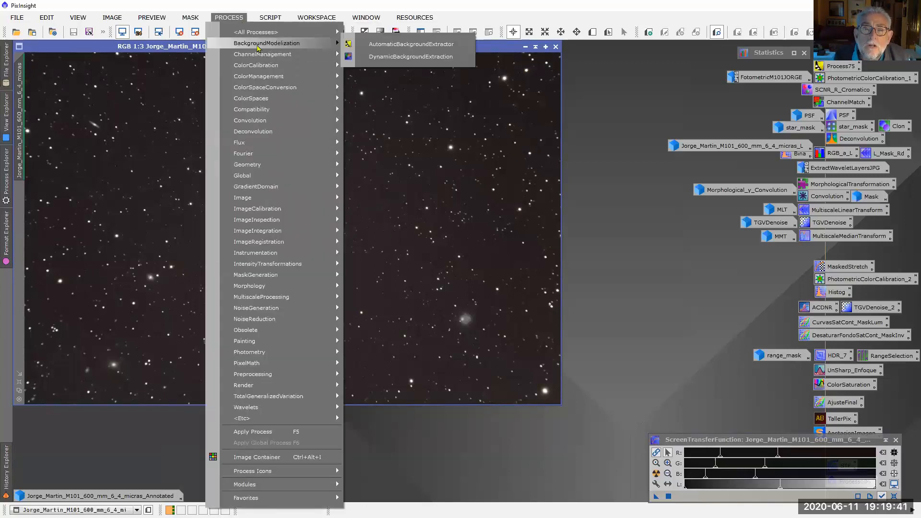
pyautogui.click(392, 46)
pyautogui.moveTo(393, 308); pyautogui.dragTo(617, 174)
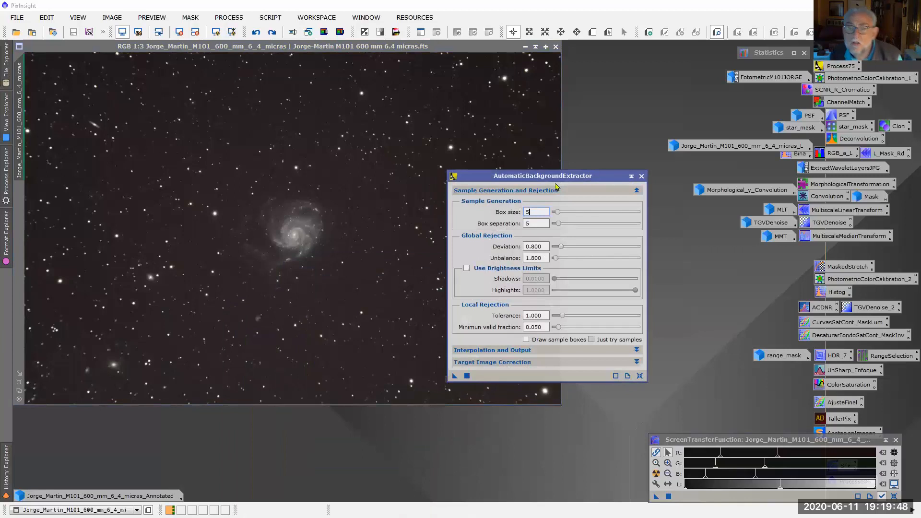
pyautogui.click(637, 362)
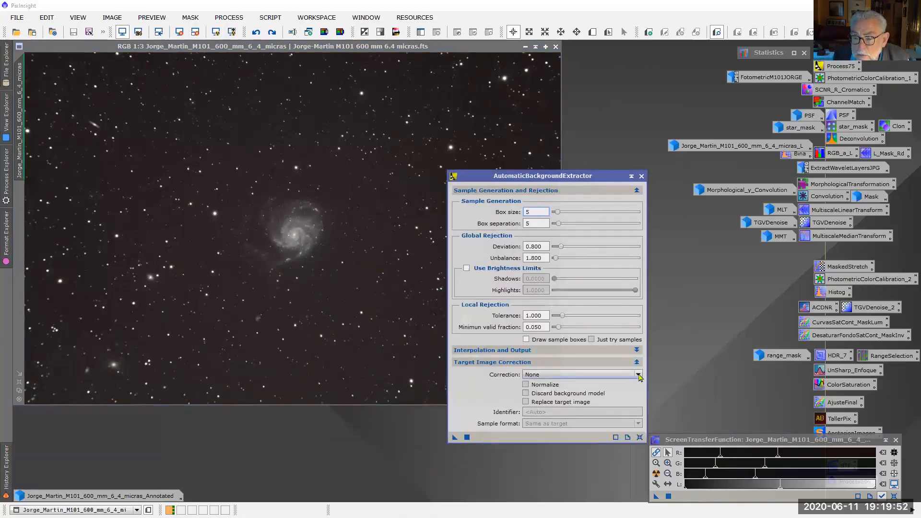
pyautogui.click(640, 378)
pyautogui.click(561, 400)
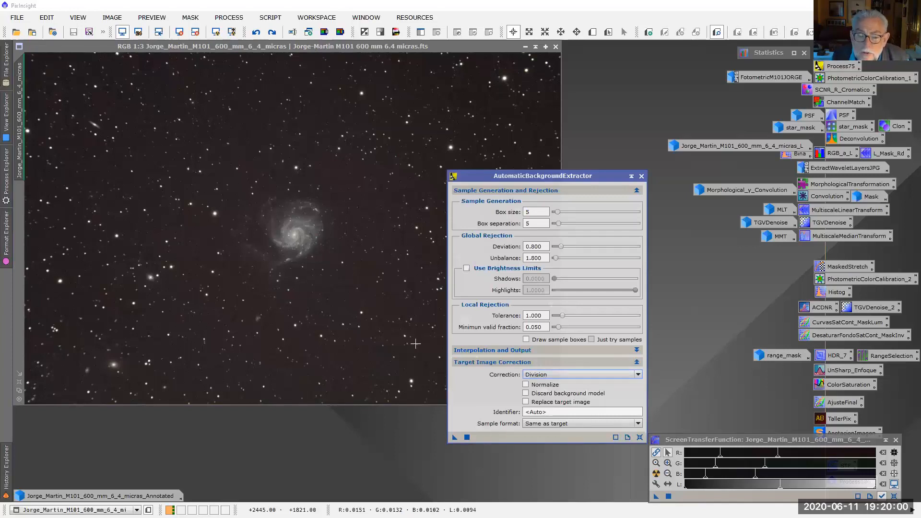
# Restore the image to its AutomaticBackgroundExtractor history state and close the background extractor dialog
pyautogui.click(7, 466)
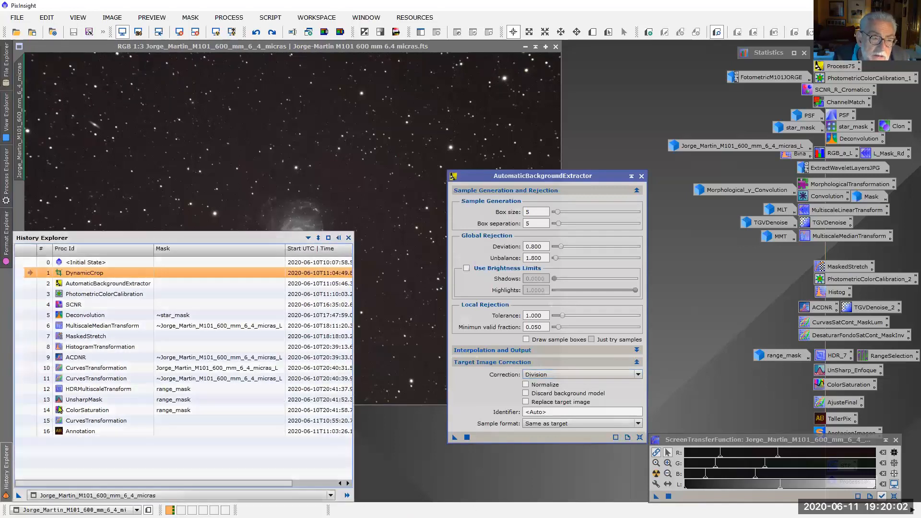
pyautogui.click(30, 285)
pyautogui.doubleClick(30, 285)
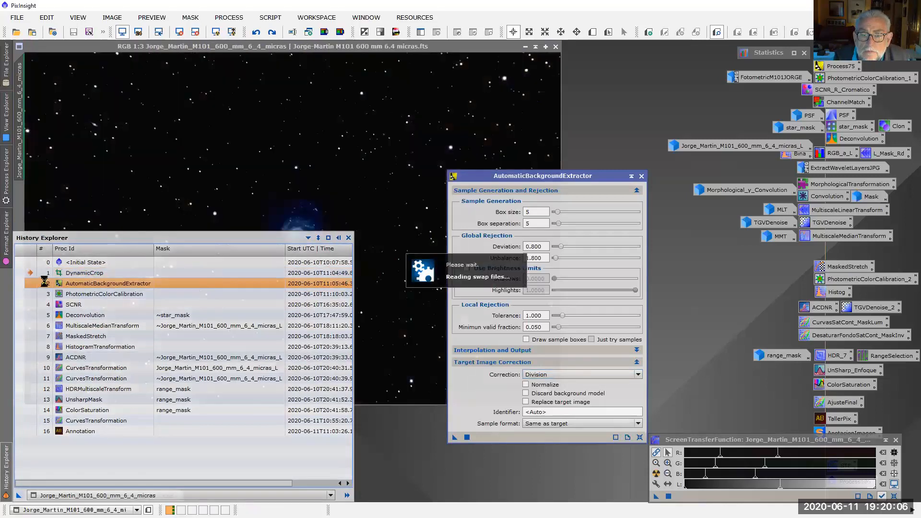
pyautogui.click(641, 176)
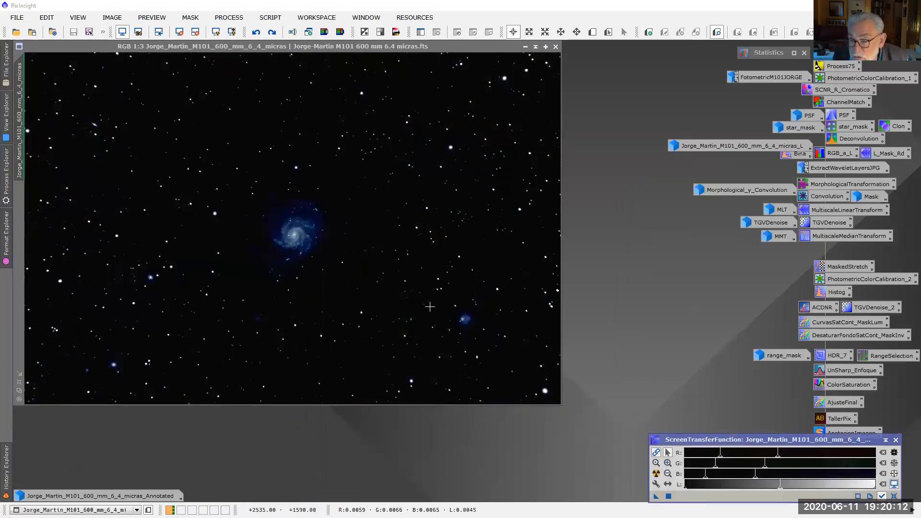
# Recompute the auto-stretch for the background-corrected image and shift the midtones of all channels to darken the display
pyautogui.click(656, 474)
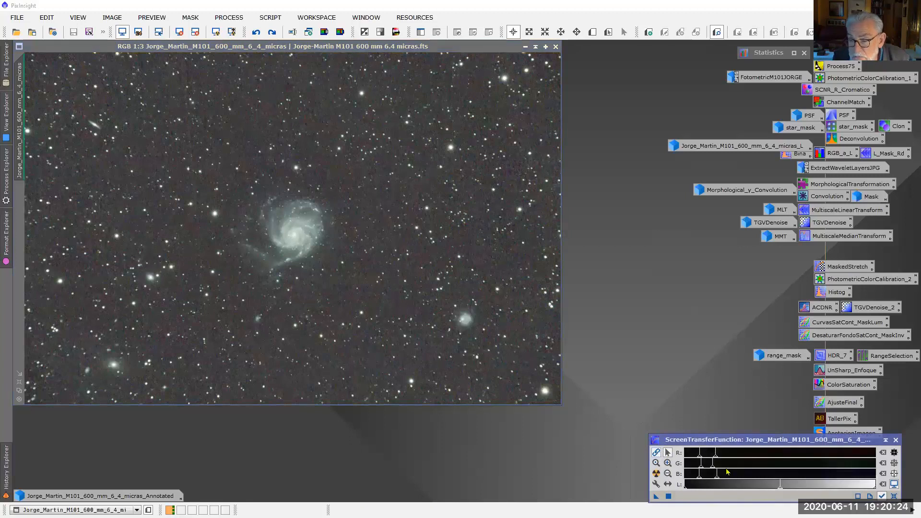
pyautogui.moveTo(718, 482); pyautogui.dragTo(756, 483)
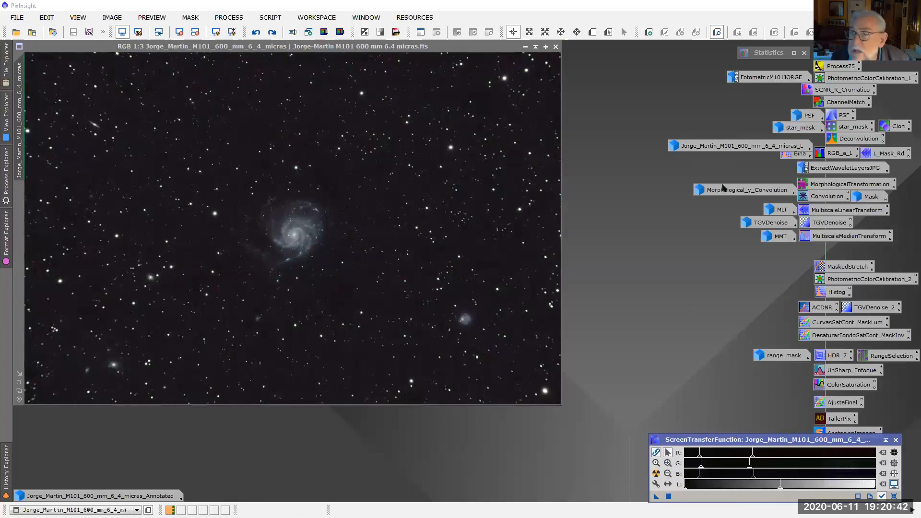
# Open the saved PhotometricColorCalibration process and fetch the coordinates of M101 through an online object search
pyautogui.doubleClick(869, 78)
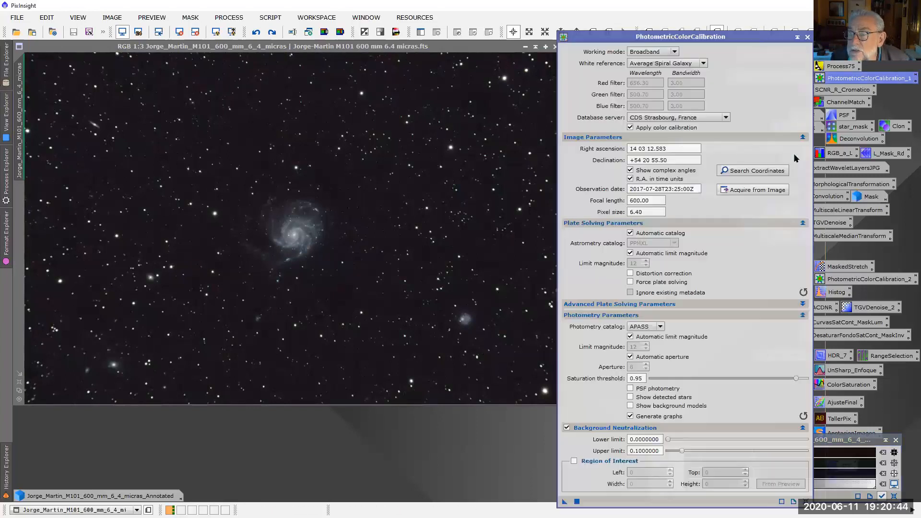
pyautogui.moveTo(738, 43); pyautogui.dragTo(662, 37)
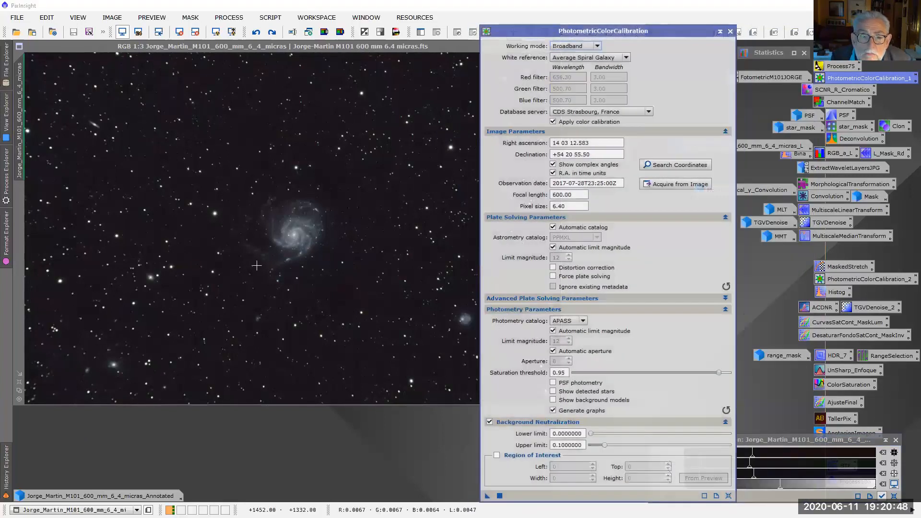
pyautogui.click(671, 167)
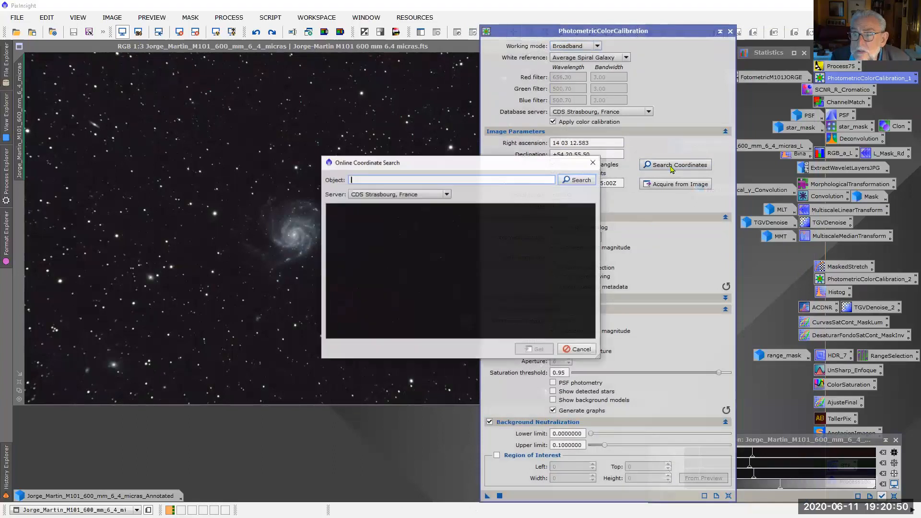
pyautogui.write('M101')
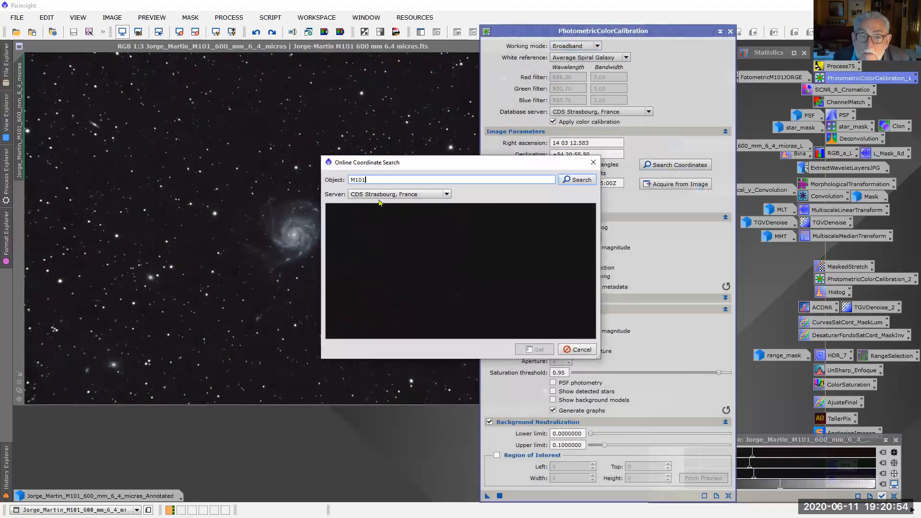
pyautogui.click(578, 180)
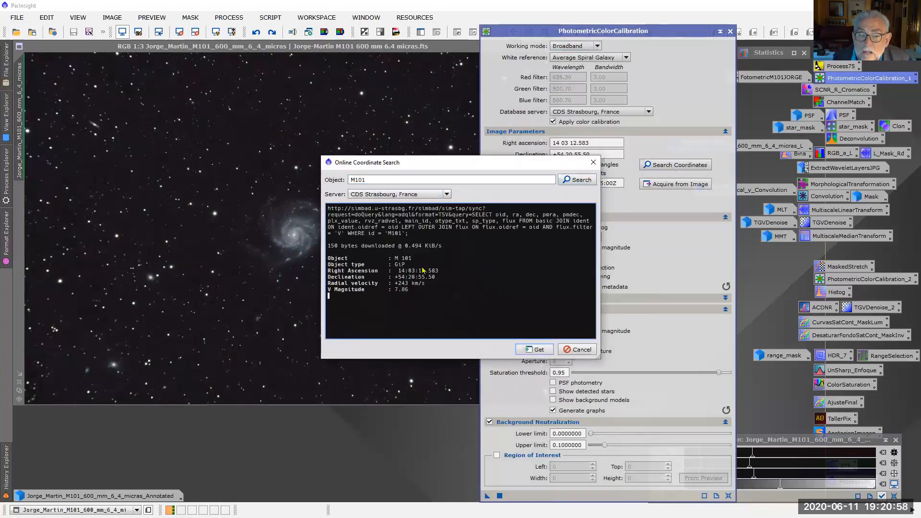
pyautogui.click(540, 352)
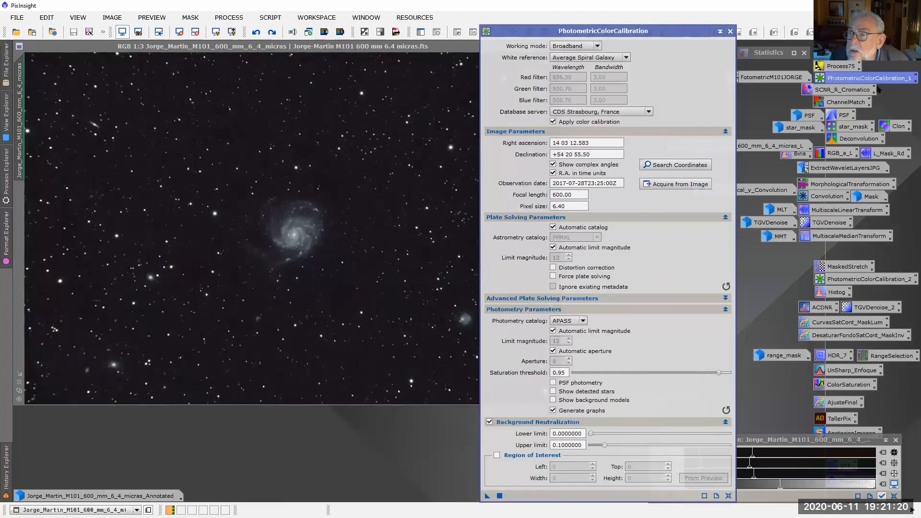
# Show the saved white balance functions graph and restore the galaxy image to its PhotometricColorCalibration history state
pyautogui.doubleClick(791, 75)
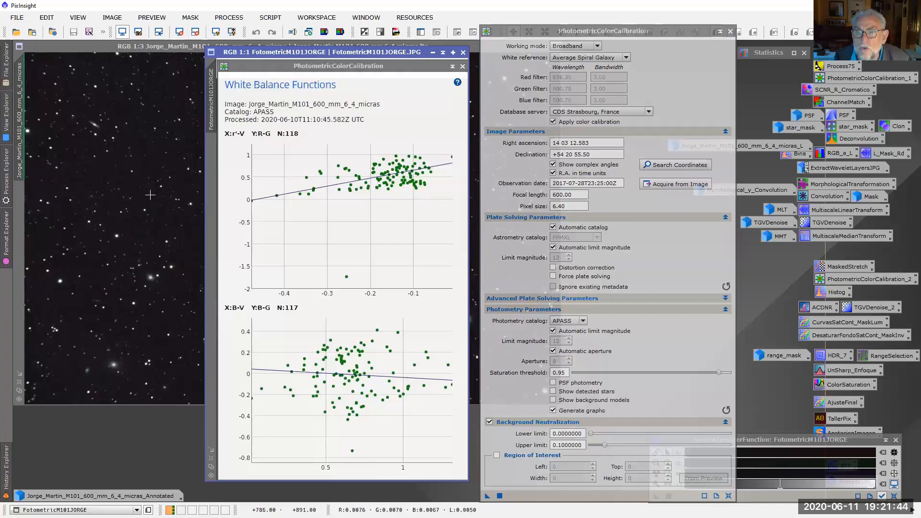
pyautogui.click(3, 474)
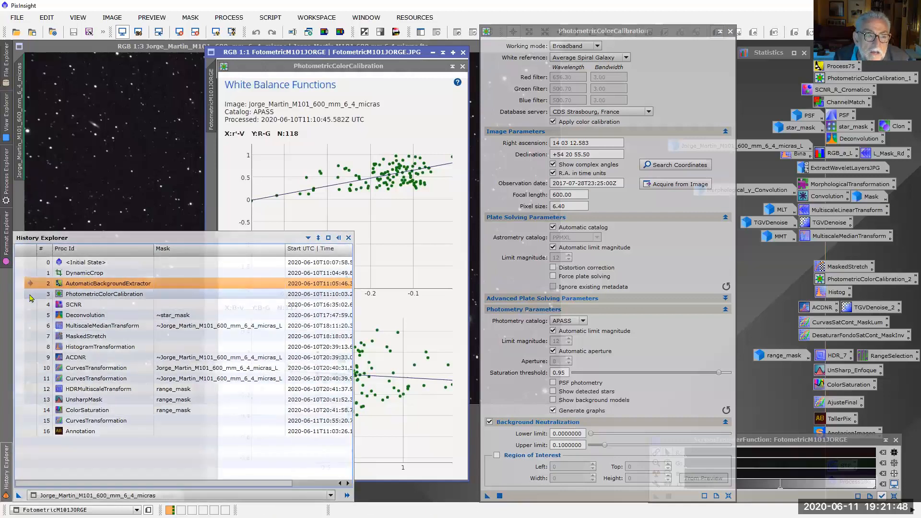
pyautogui.click(31, 294)
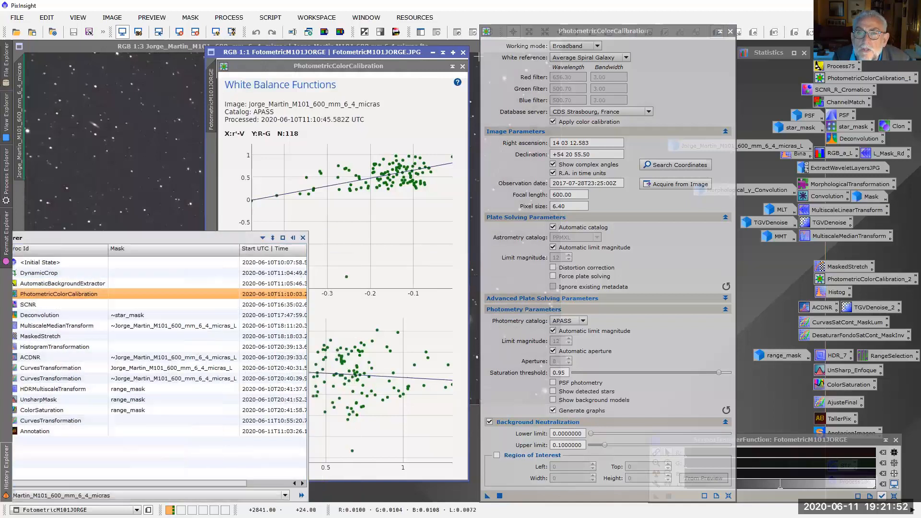
# Minimize the white balance graph image and close the PhotometricColorCalibration dialog
pyautogui.click(432, 53)
pyautogui.click(720, 32)
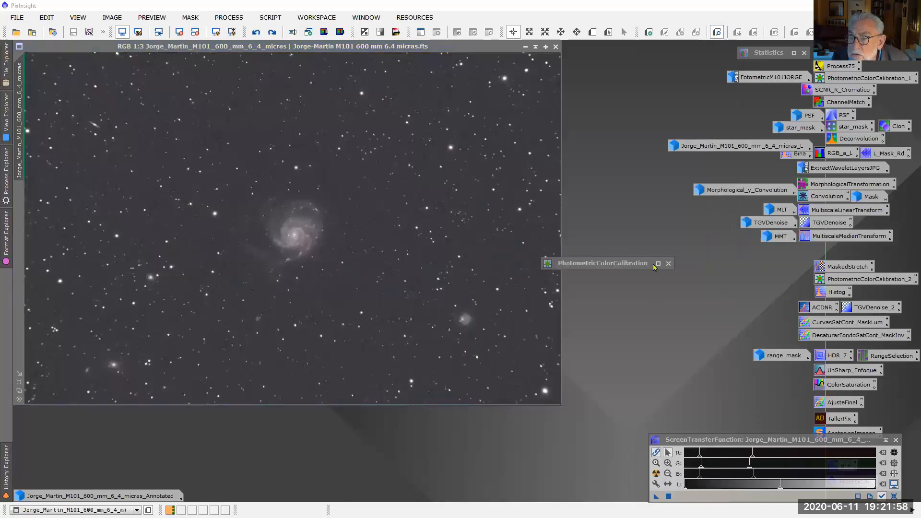
pyautogui.click(668, 263)
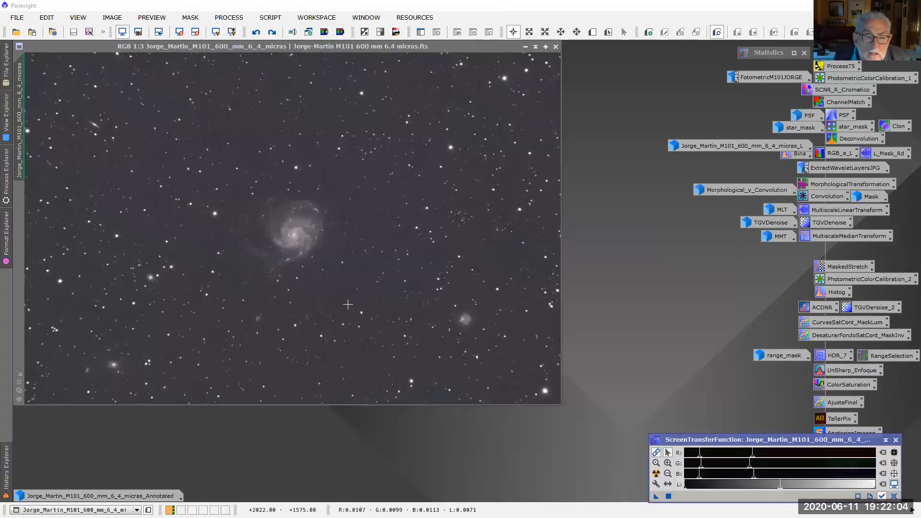
# Compare the image before and after color calibration, and raise the screen stretch midtones of all channels to darken the display
pyautogui.click(258, 33)
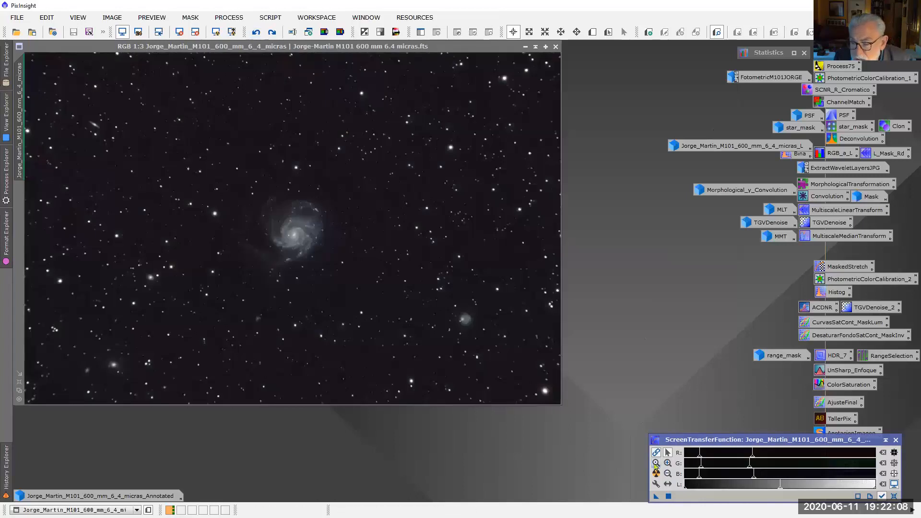
pyautogui.click(272, 32)
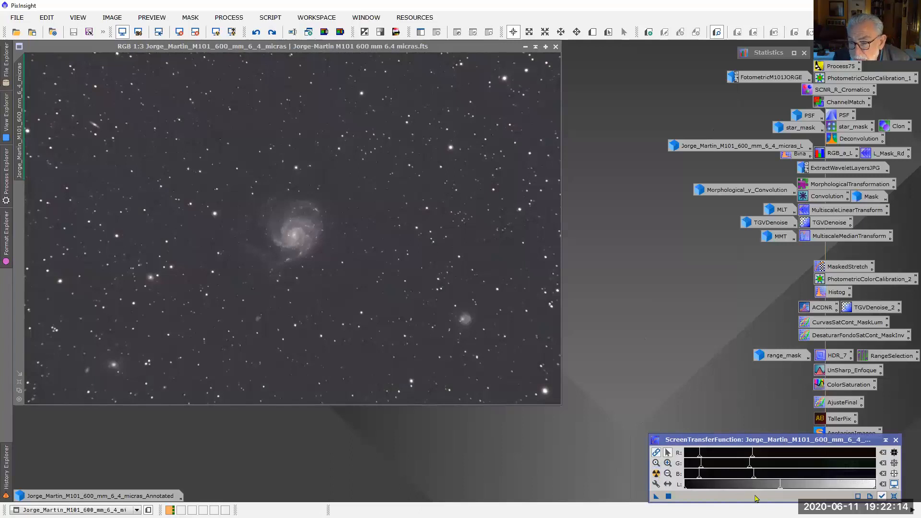
pyautogui.moveTo(754, 482); pyautogui.dragTo(784, 478)
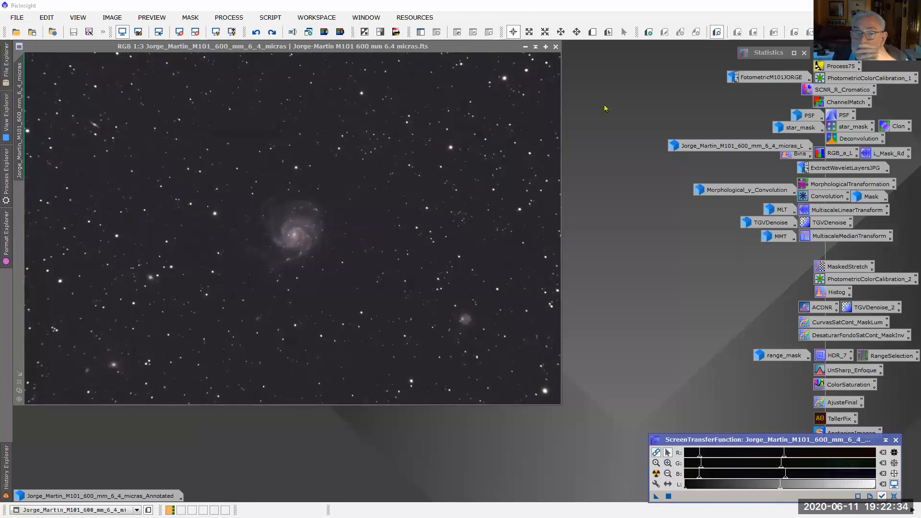
# Load the SCNR process from the image's history and set it to remove green with an amount of 0.60
pyautogui.scroll(3, 311, 220)
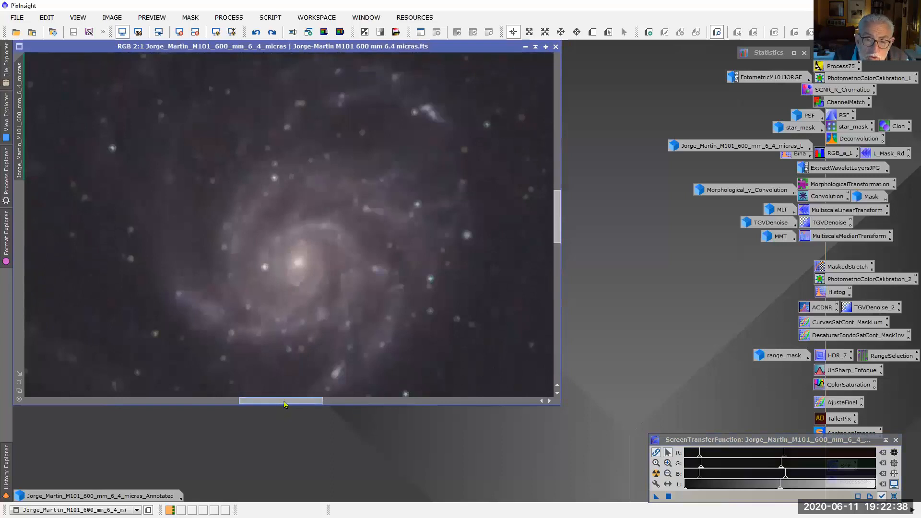
pyautogui.moveTo(284, 402)
pyautogui.mouseDown()
pyautogui.moveTo(274, 402)
pyautogui.moveTo(283, 401)
pyautogui.mouseUp()
pyautogui.scroll(-1, 365, 319)
pyautogui.scroll(1, 365, 318)
pyautogui.scroll(1, 365, 318)
pyautogui.scroll(-1, 366, 319)
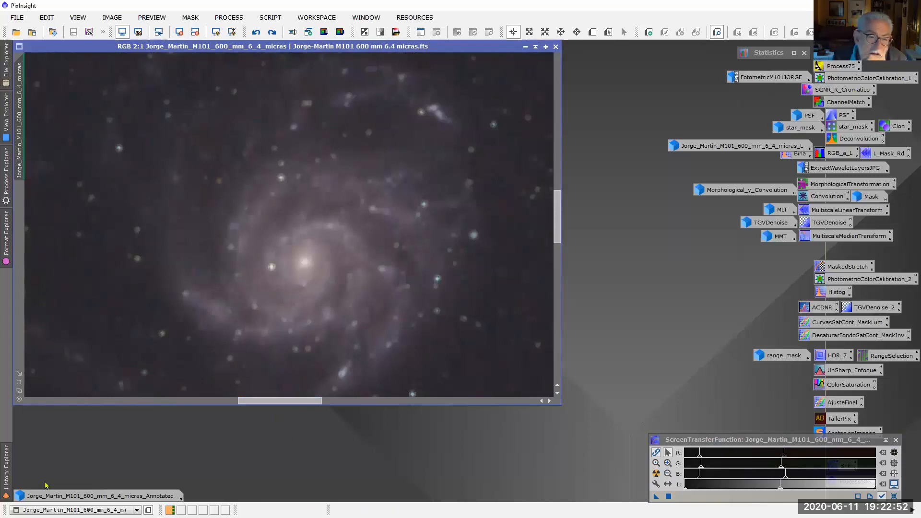
pyautogui.click(7, 480)
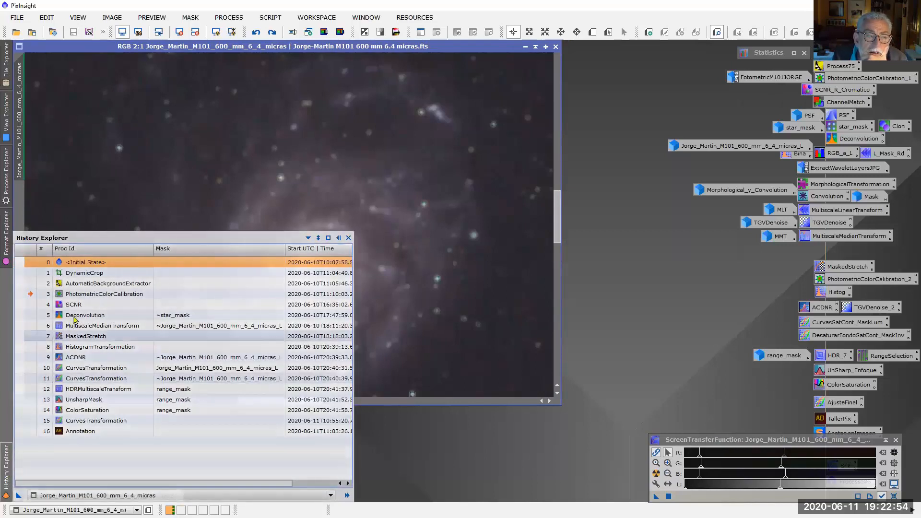
pyautogui.doubleClick(91, 306)
pyautogui.moveTo(720, 345); pyautogui.dragTo(613, 260)
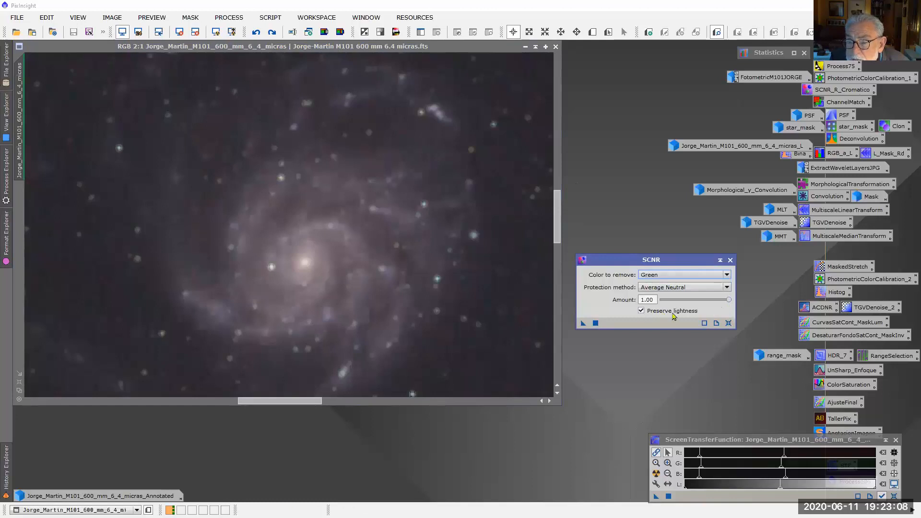
pyautogui.moveTo(729, 300); pyautogui.dragTo(702, 302)
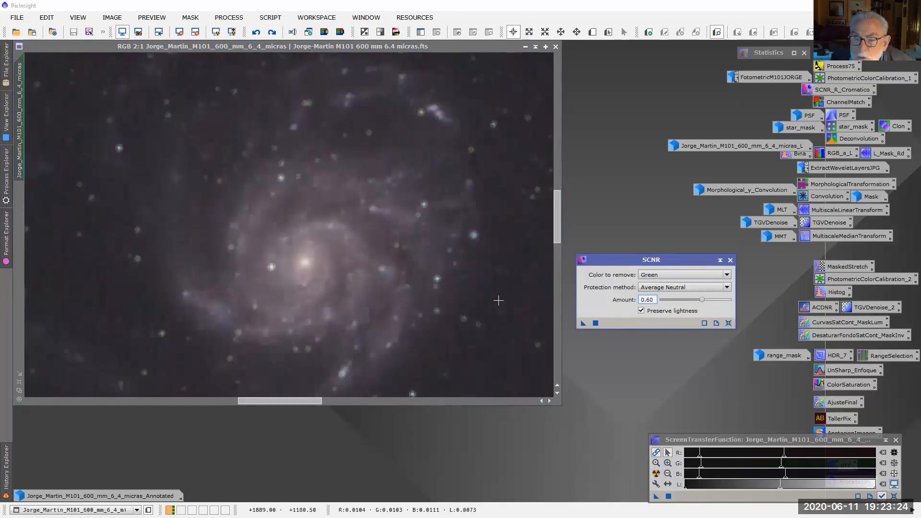
pyautogui.click(727, 275)
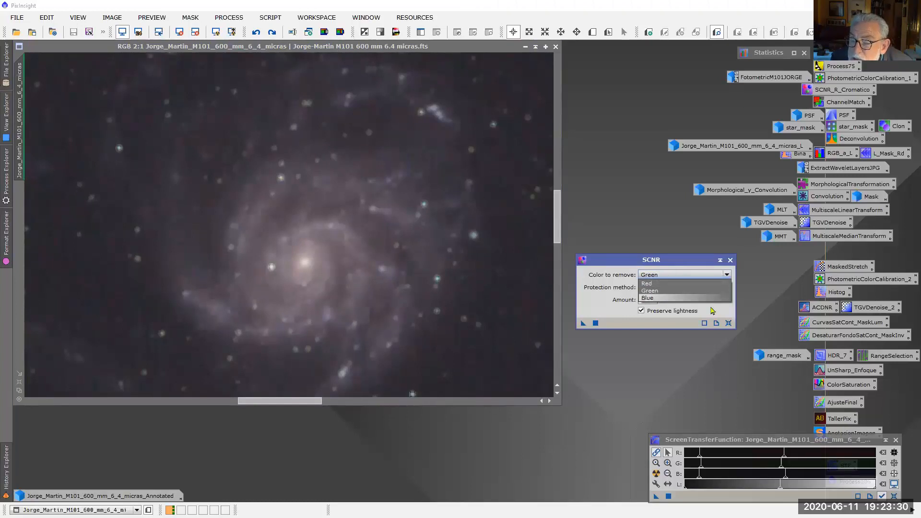
pyautogui.click(728, 275)
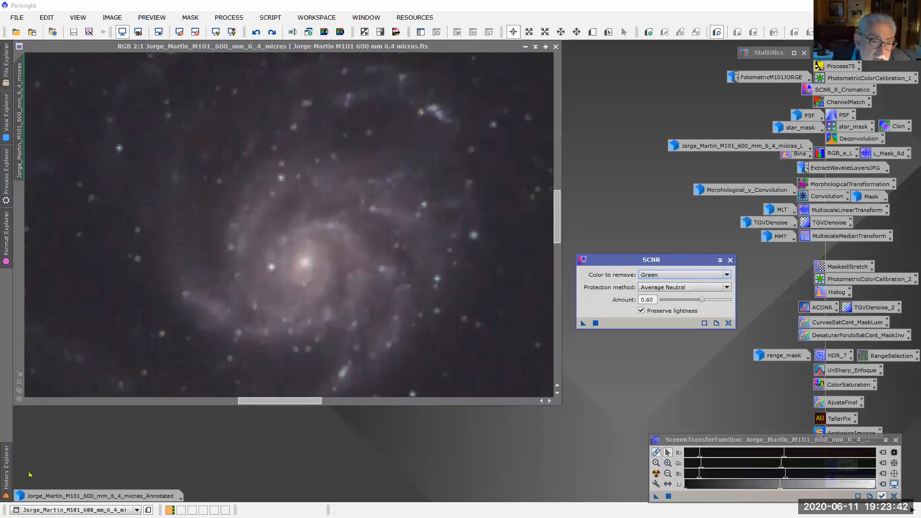
# Restore the image to its SCNR history state and close the SCNR dialog
pyautogui.click(5, 474)
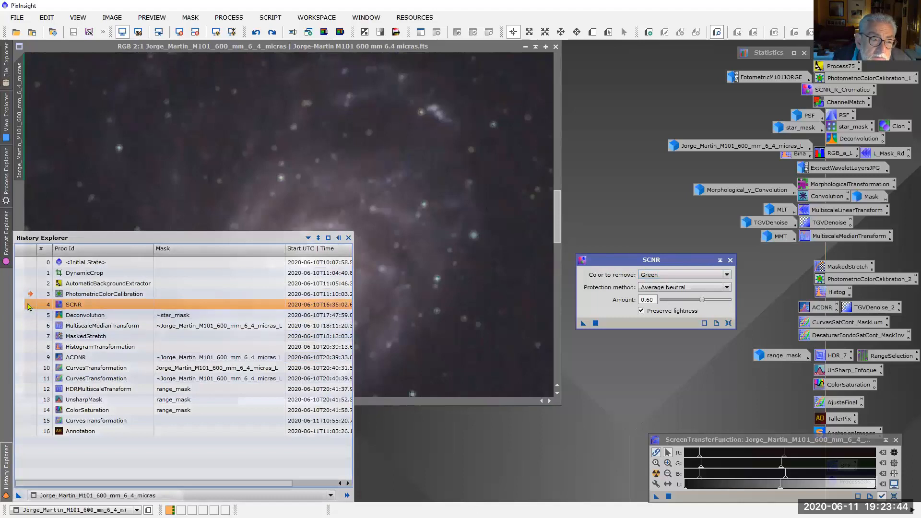
pyautogui.click(28, 307)
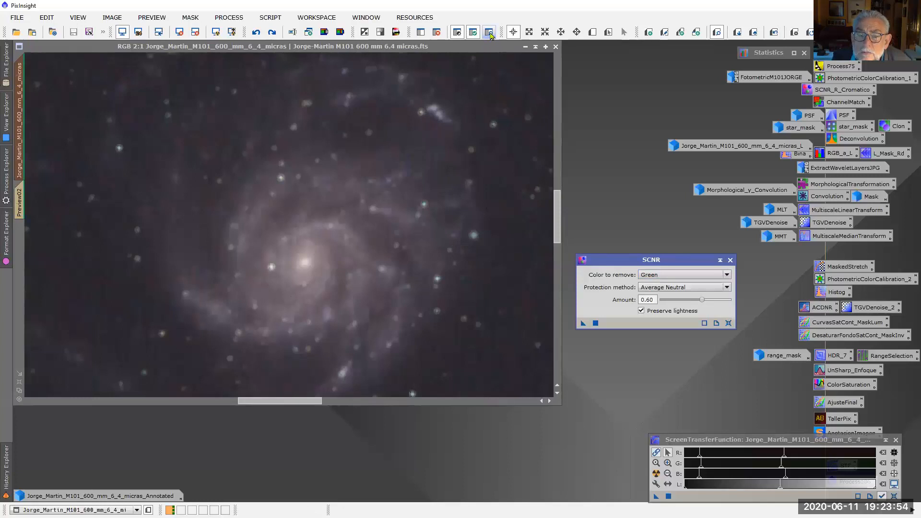
pyautogui.click(730, 260)
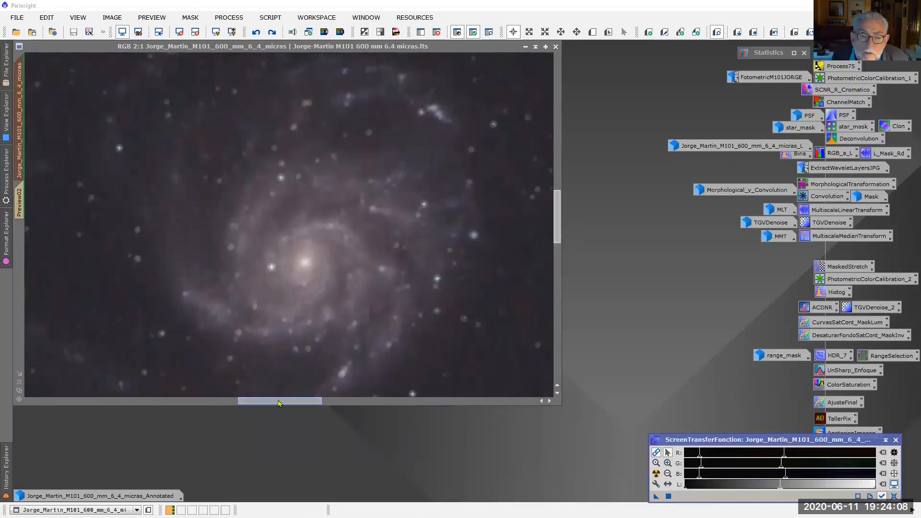
# Create a roughly square preview over a star field to the right of the galaxy and display it at 3:1
pyautogui.moveTo(282, 404); pyautogui.dragTo(499, 420)
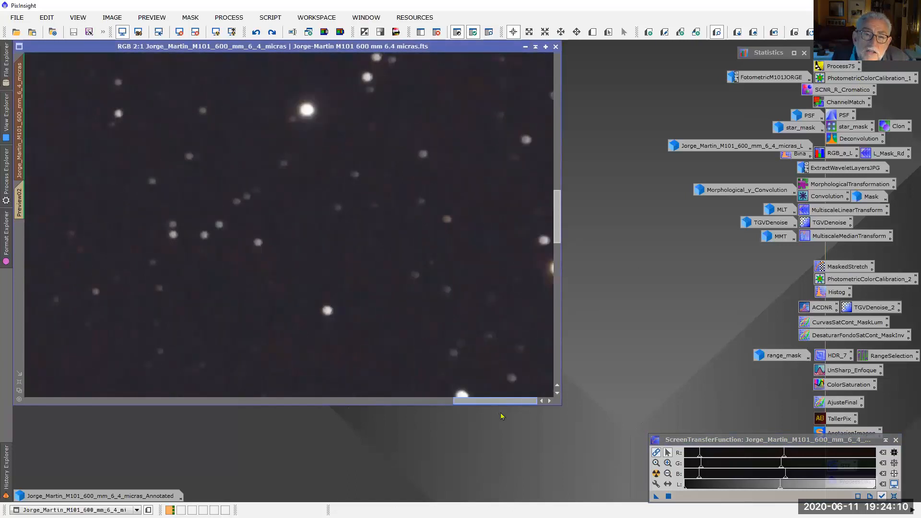
pyautogui.moveTo(558, 224); pyautogui.dragTo(558, 182)
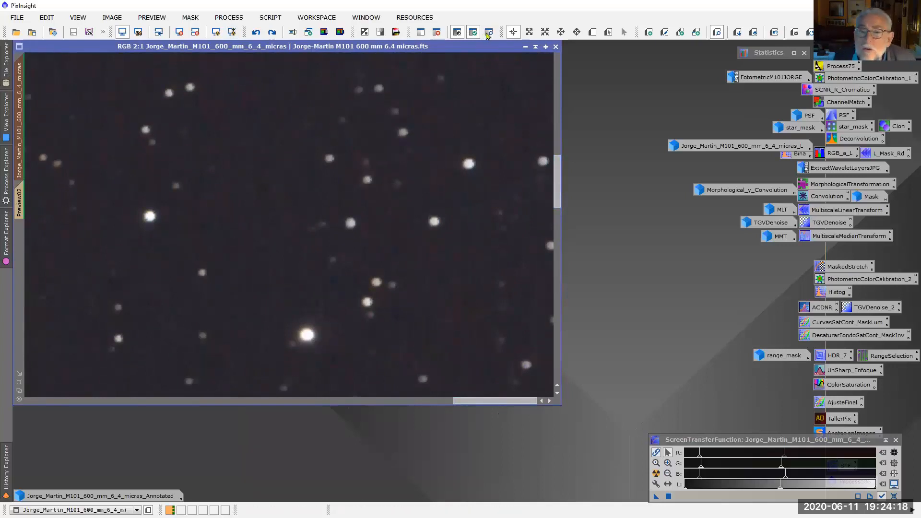
pyautogui.click(593, 31)
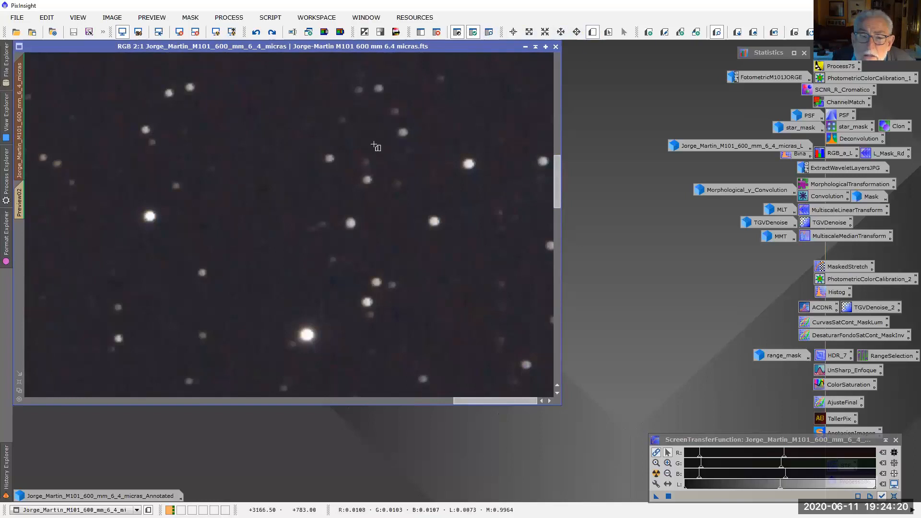
pyautogui.moveTo(259, 164); pyautogui.dragTo(482, 380)
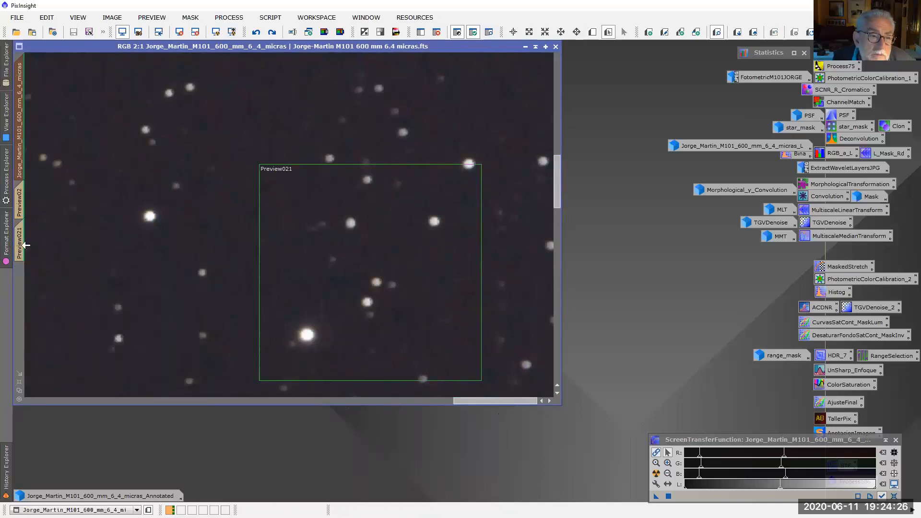
pyautogui.click(21, 245)
pyautogui.scroll(2, 413, 251)
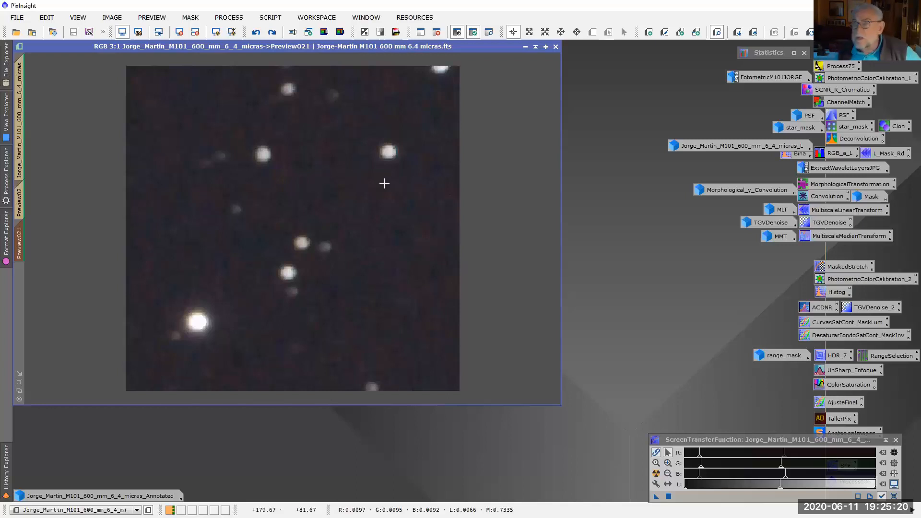
# Open the saved ChannelMatch process with a red X-offset of 10 and blue Y-offset of 10, and apply it to the star preview
pyautogui.doubleClick(844, 103)
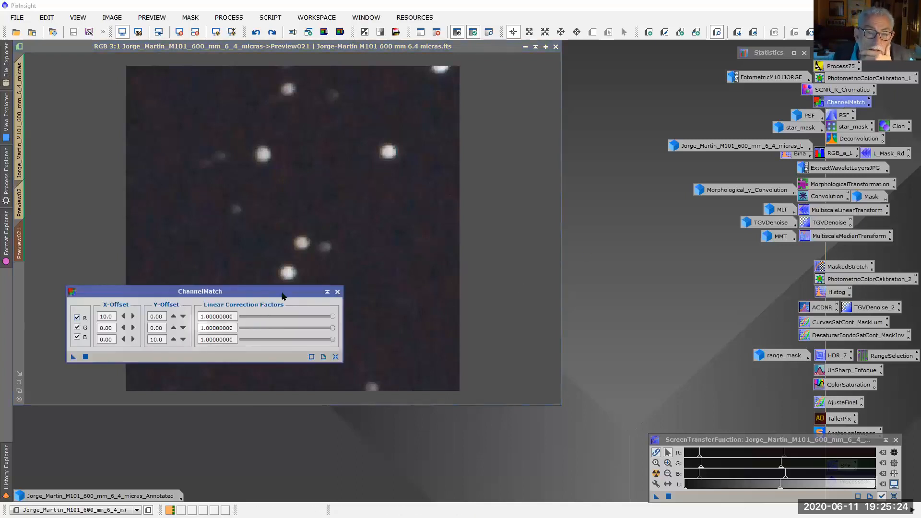
pyautogui.moveTo(245, 295); pyautogui.dragTo(680, 263)
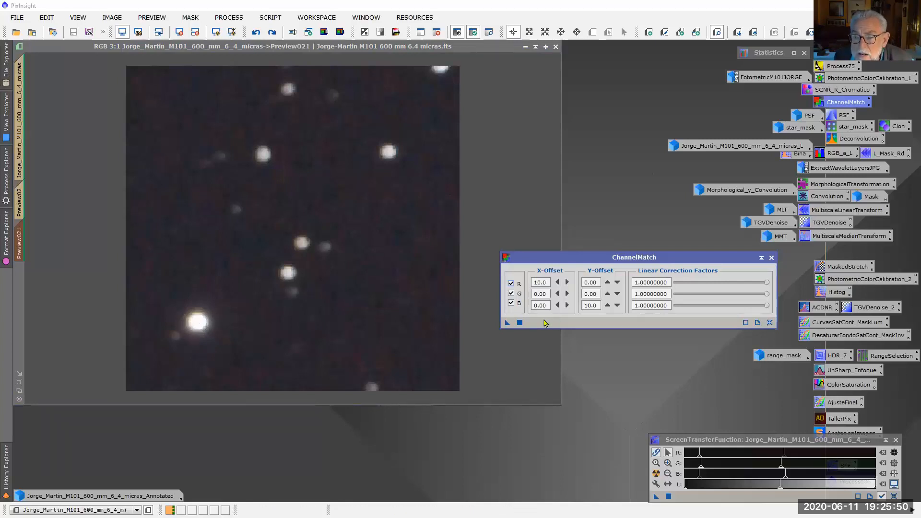
pyautogui.moveTo(508, 323); pyautogui.dragTo(392, 298)
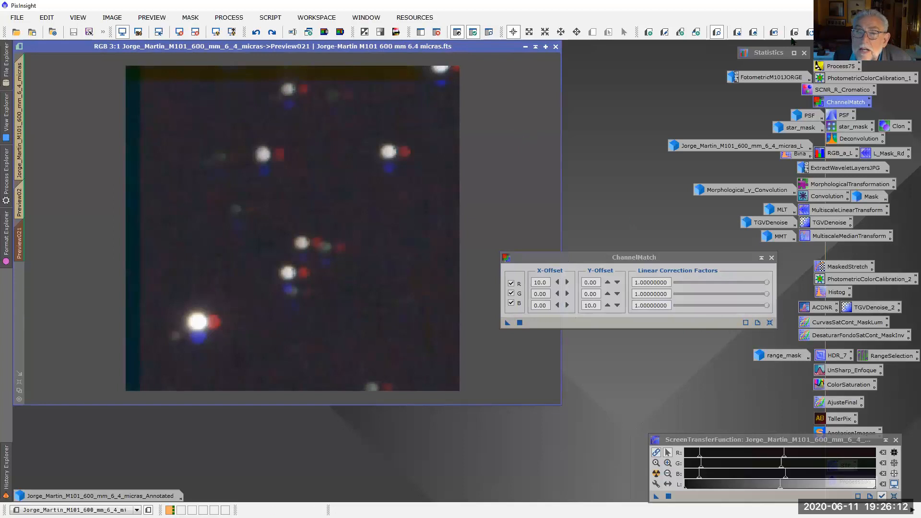
# Toggle the star preview between its original and channel-shifted states to compare the red and blue star offsets
pyautogui.click(774, 32)
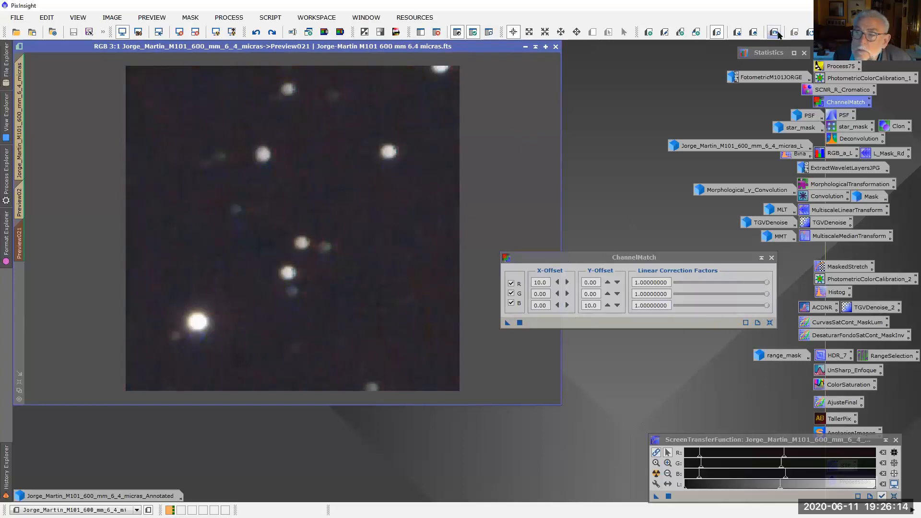
pyautogui.click(775, 33)
pyautogui.click(774, 33)
pyautogui.click(769, 36)
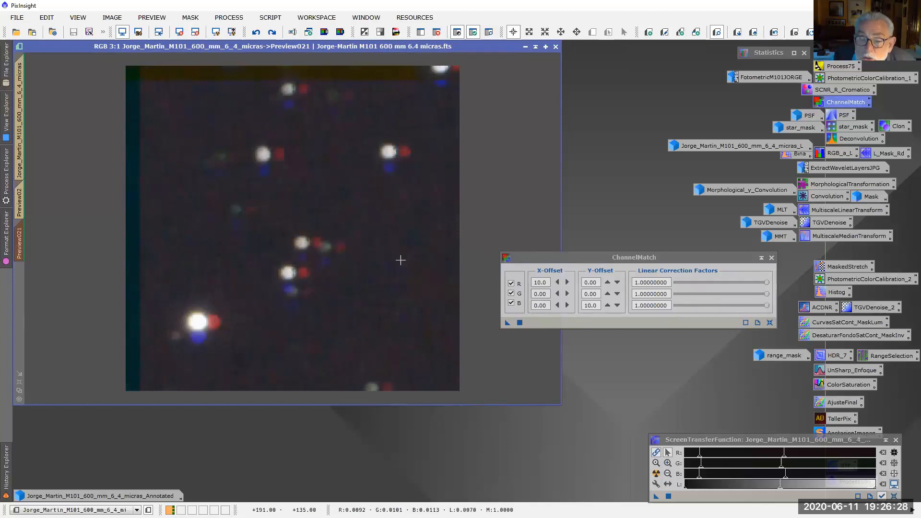
pyautogui.click(774, 34)
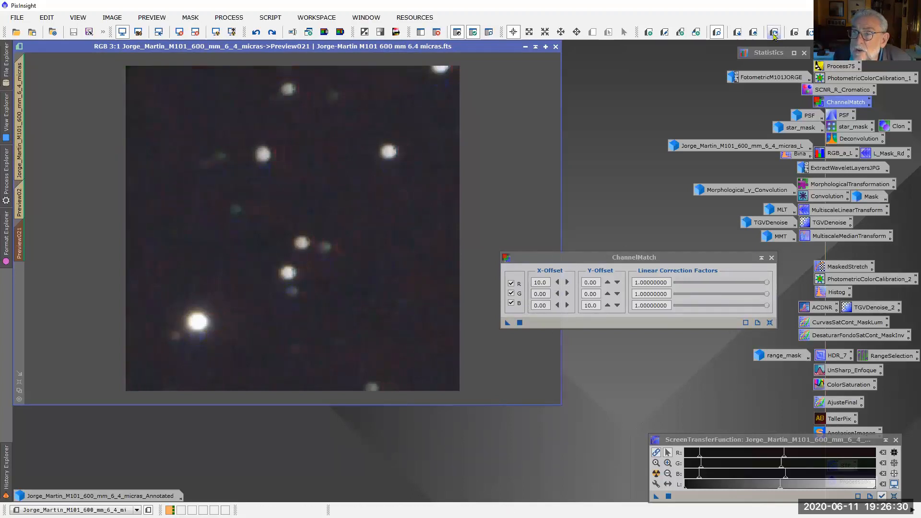
# Reset the ChannelMatch offsets, set red to X 0.30 and Y 0.20 and blue to X -0.20 and Y -0.20, and apply to the star preview
pyautogui.click(567, 284)
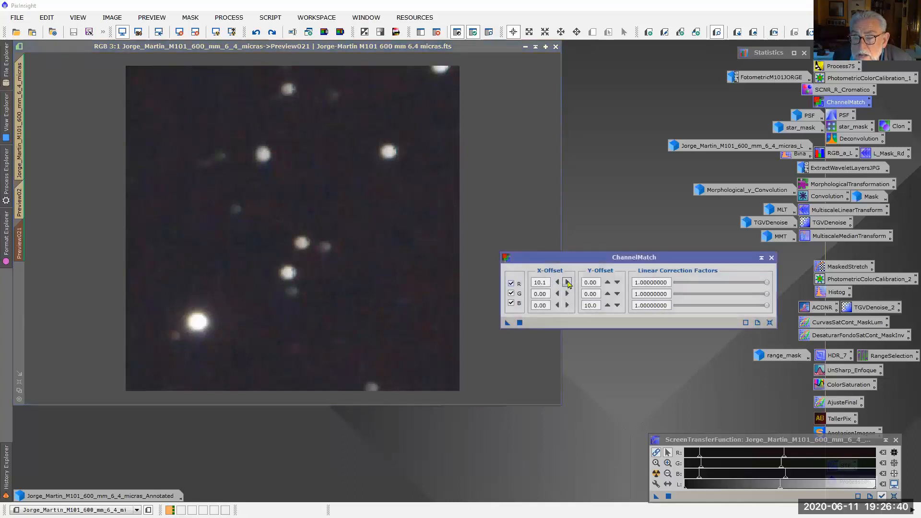
pyautogui.click(568, 284)
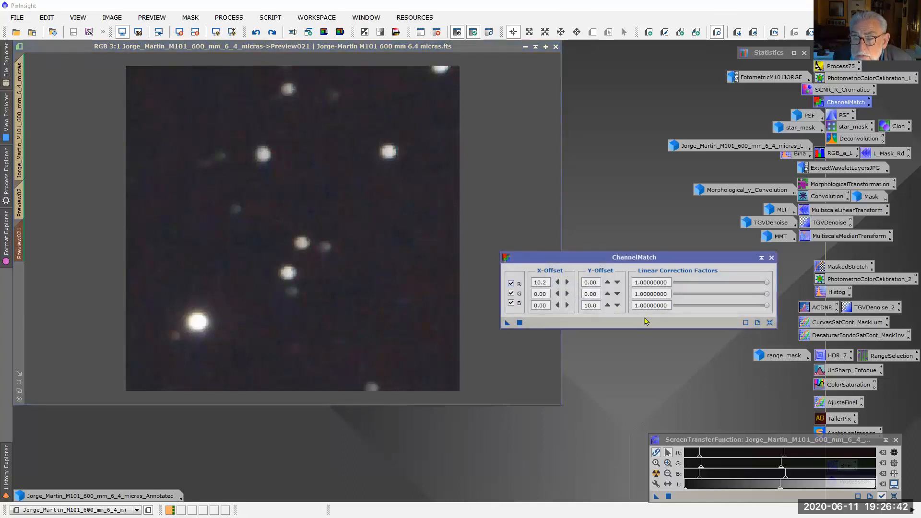
pyautogui.click(769, 324)
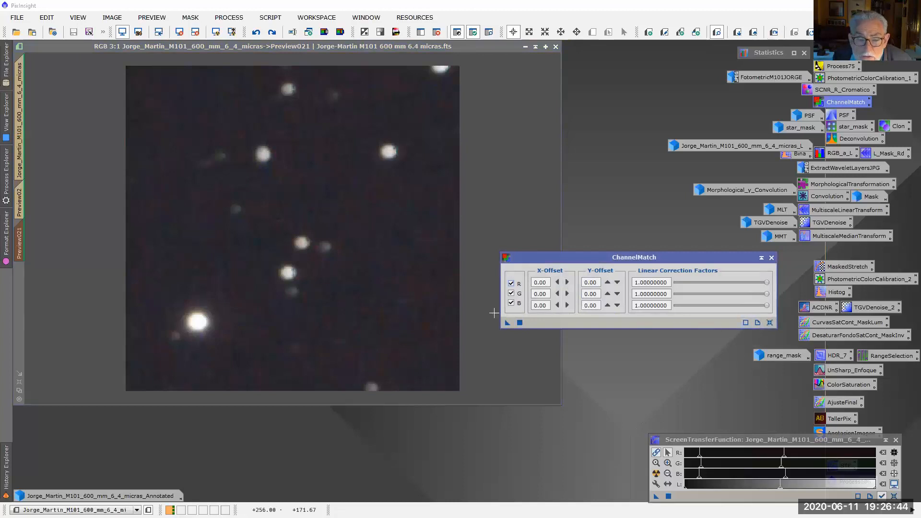
pyautogui.click(567, 283)
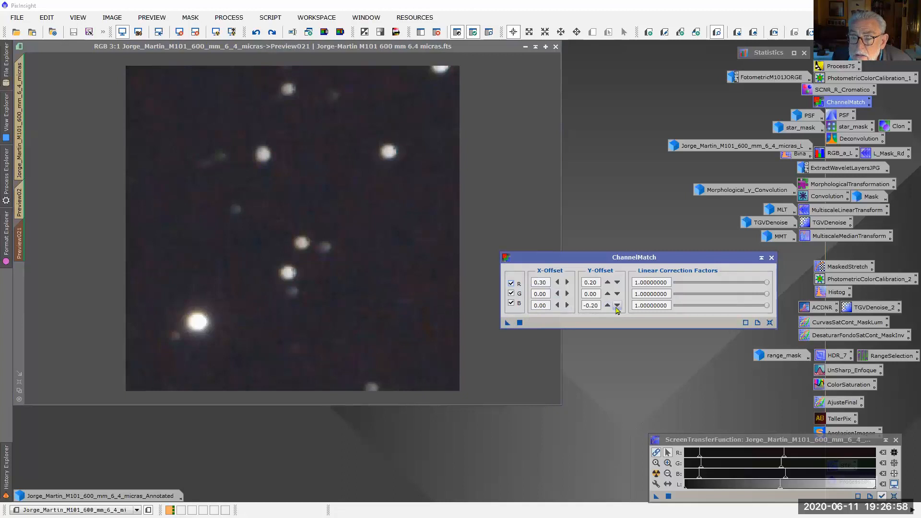
pyautogui.doubleClick(557, 305)
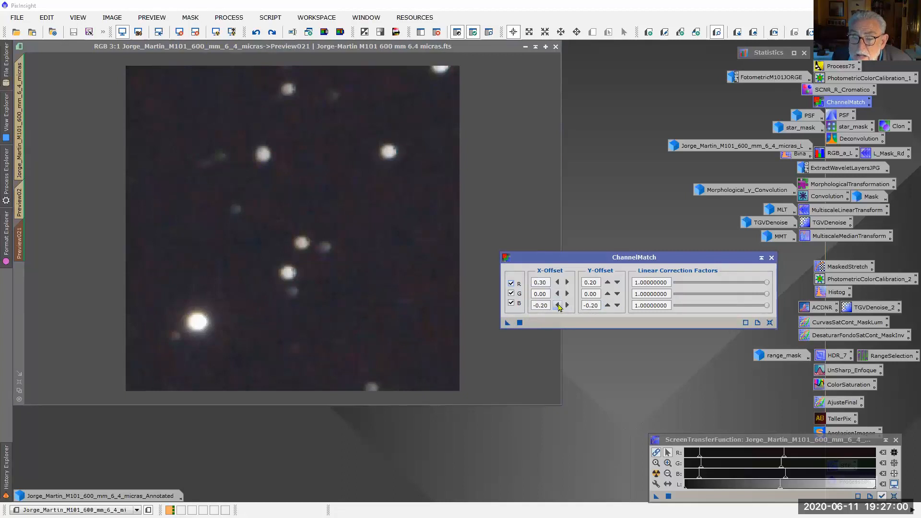
pyautogui.moveTo(507, 322); pyautogui.dragTo(286, 327)
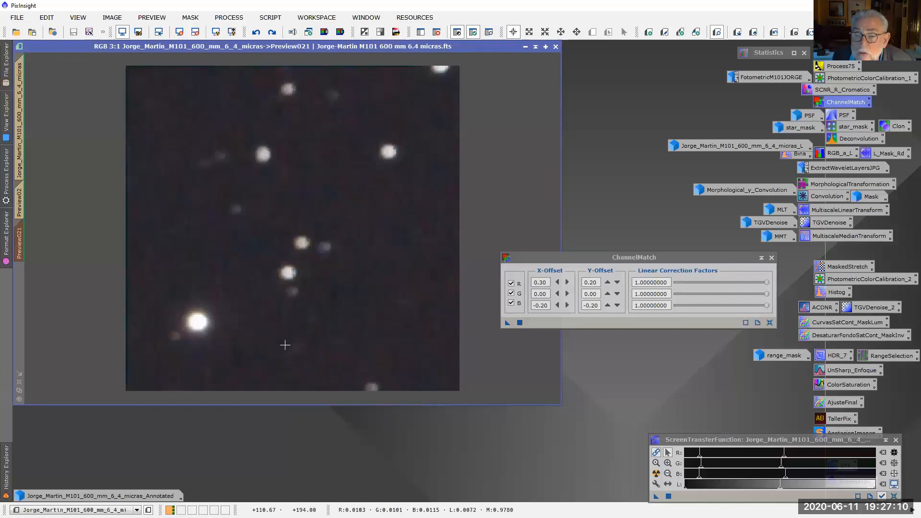
# Set the red offsets to X 0.50 and Y 0.40 and the blue offsets to X -0.40 and Y -0.40, and reapply to the star preview
pyautogui.click(567, 282)
pyautogui.click(567, 282)
pyautogui.click(608, 282)
pyautogui.click(607, 282)
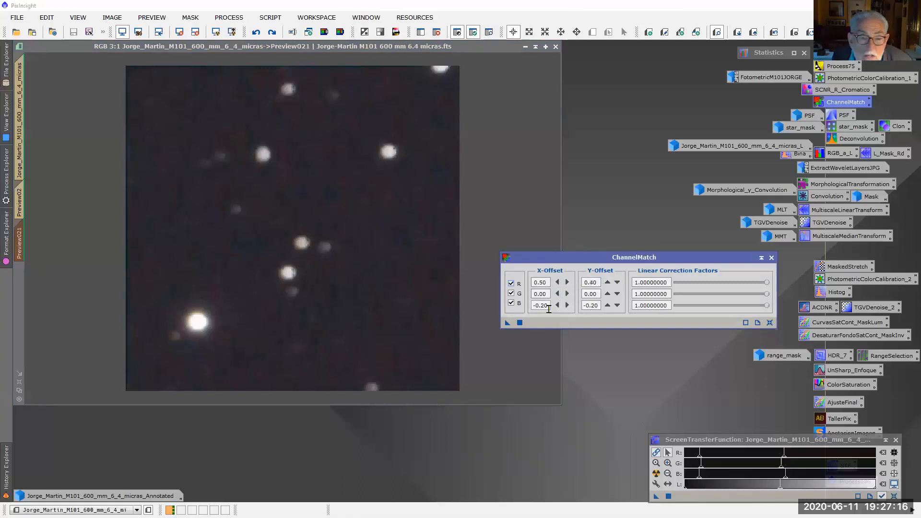
pyautogui.click(558, 305)
pyautogui.click(558, 306)
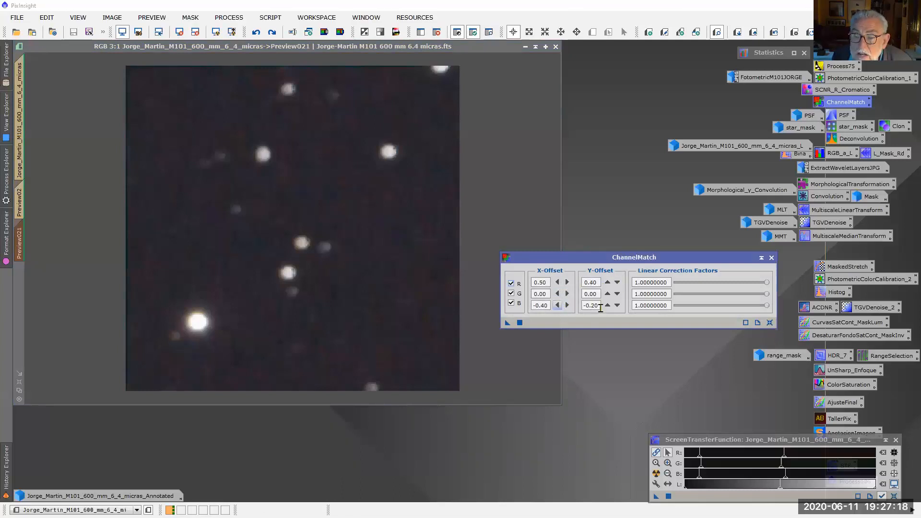
pyautogui.click(607, 306)
pyautogui.click(607, 306)
pyautogui.moveTo(507, 323); pyautogui.dragTo(265, 348)
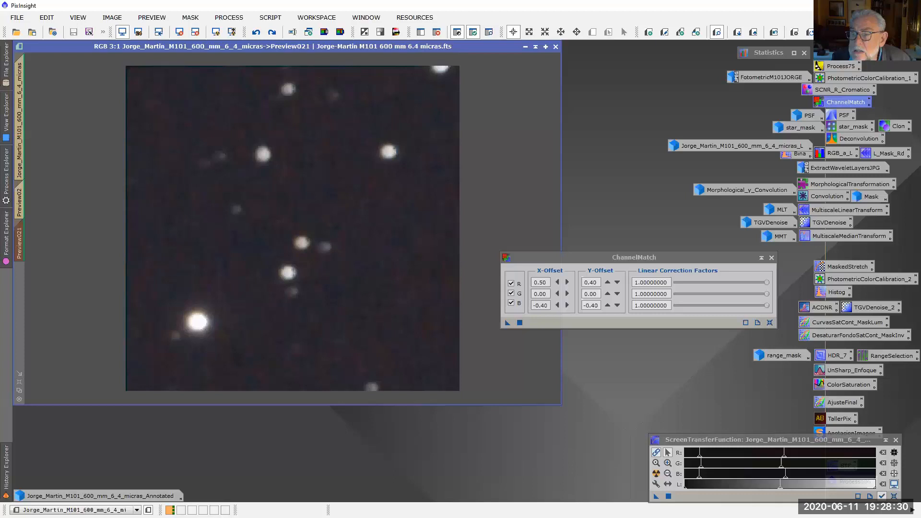
# Collapse the ChannelMatch dialog and close it
pyautogui.click(761, 258)
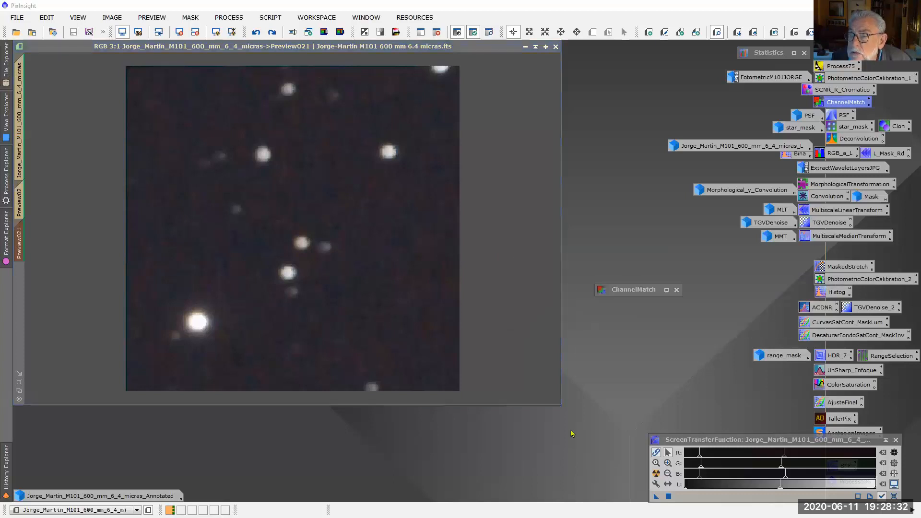
pyautogui.moveTo(633, 289); pyautogui.dragTo(687, 293)
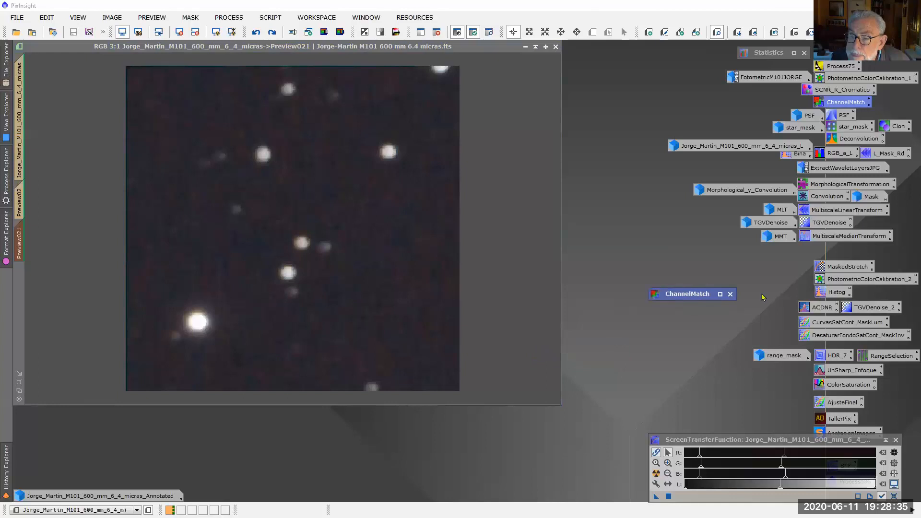
pyautogui.click(730, 294)
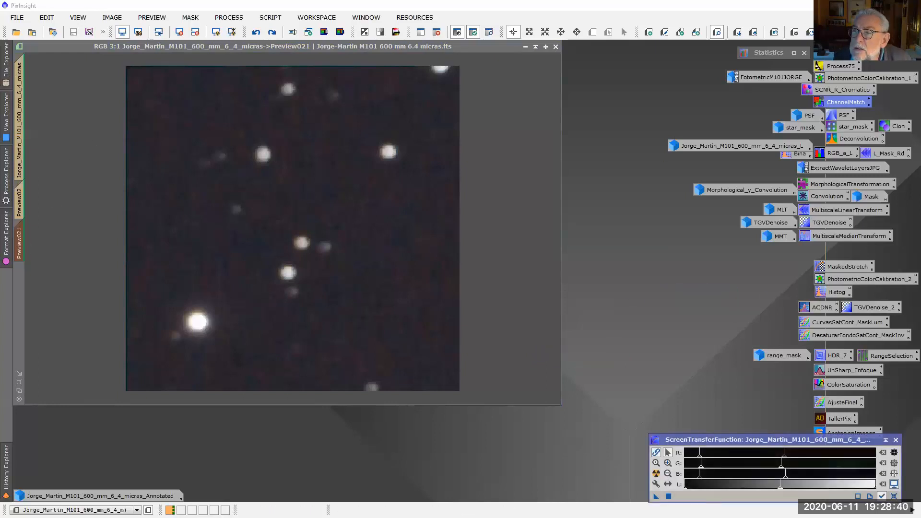
# Delete the small star-field preview and display the galaxy preview Preview02
pyautogui.click(71, 307)
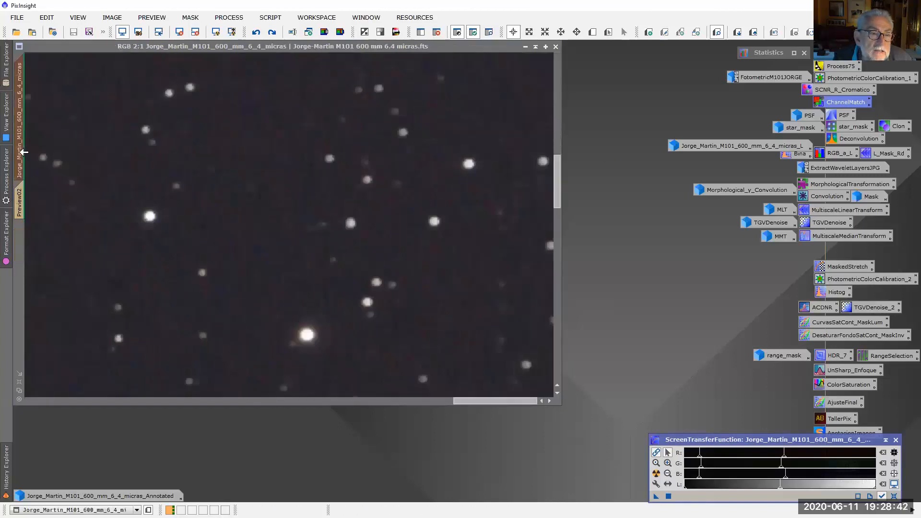
pyautogui.click(19, 202)
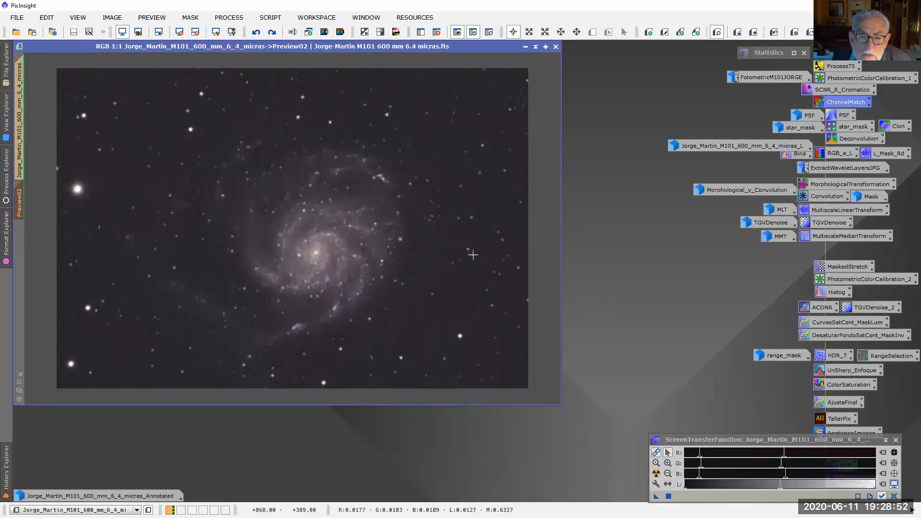
pyautogui.click(4, 469)
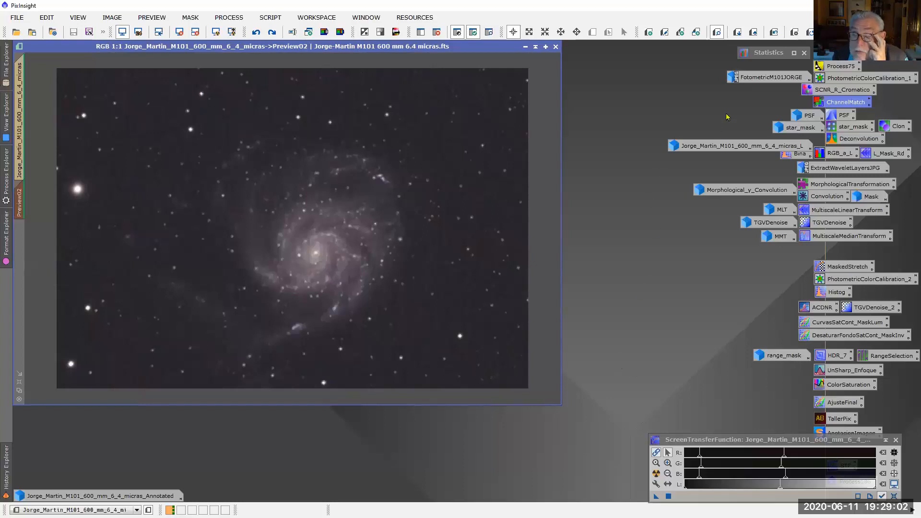
# Open the saved Deconvolution process and place its dialog beside the galaxy core
pyautogui.click(863, 141)
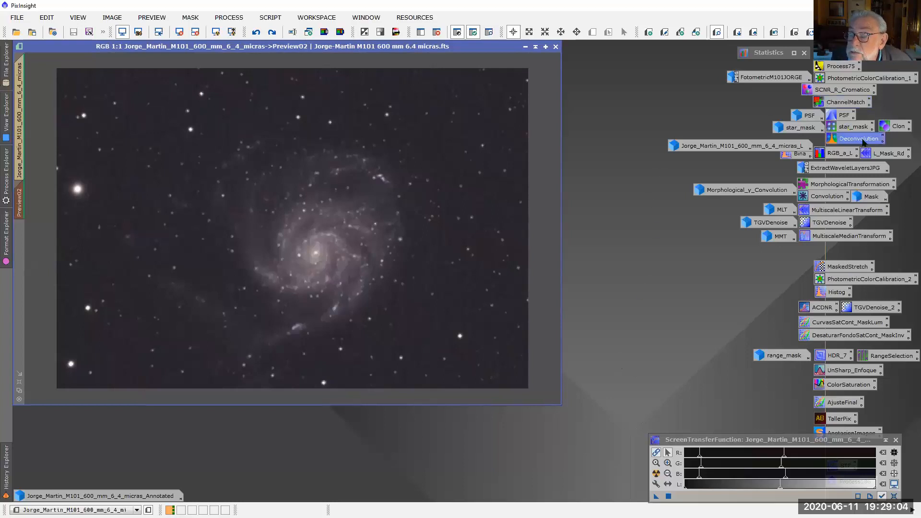
pyautogui.moveTo(499, 138); pyautogui.dragTo(570, 167)
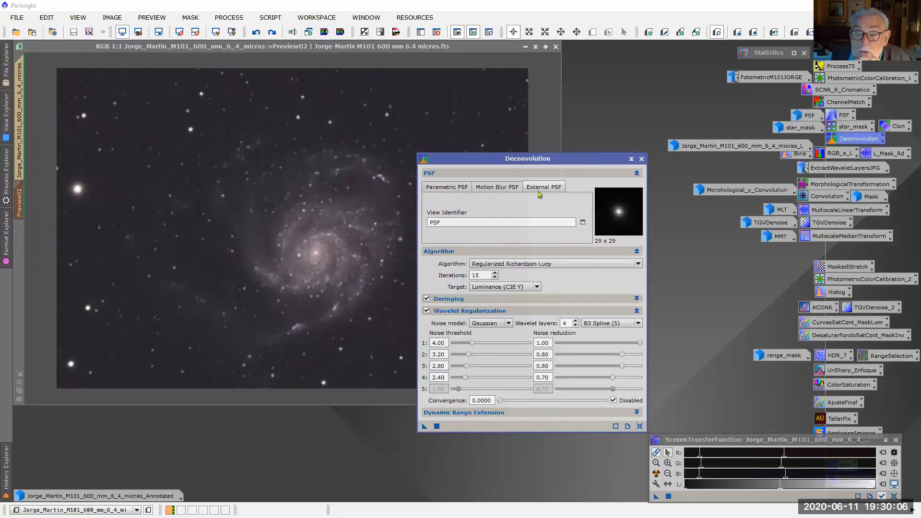
pyautogui.moveTo(587, 167); pyautogui.dragTo(618, 167)
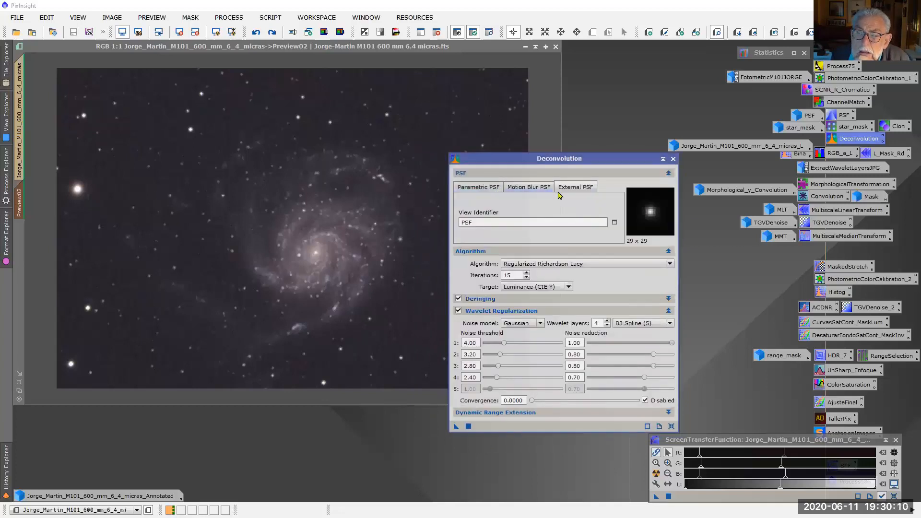
# Try a parametric PSF with StdDev 2.60, Shape 4.35, aspect ratio 0.35 and rotation 127, and return to the external PSF
pyautogui.click(466, 192)
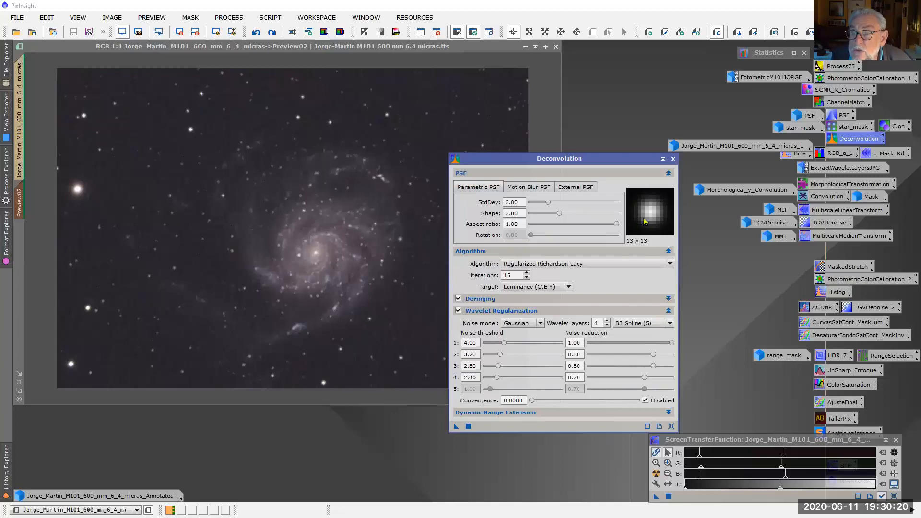
pyautogui.click(566, 216)
pyautogui.moveTo(566, 217); pyautogui.dragTo(553, 203)
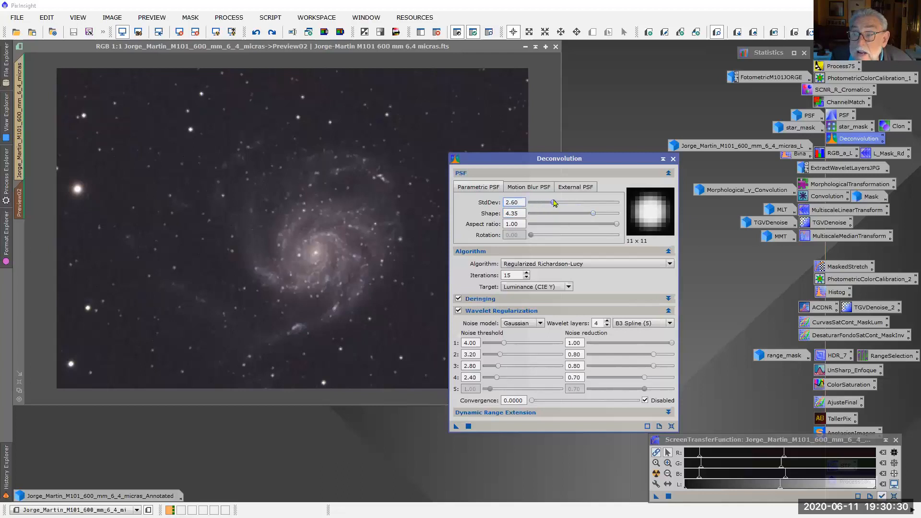
pyautogui.click(188, 163)
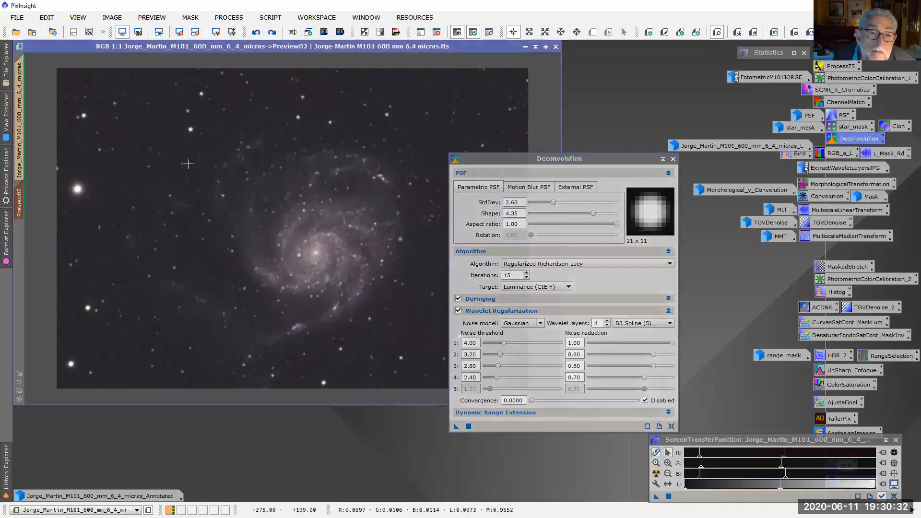
pyautogui.scroll(5, 186, 163)
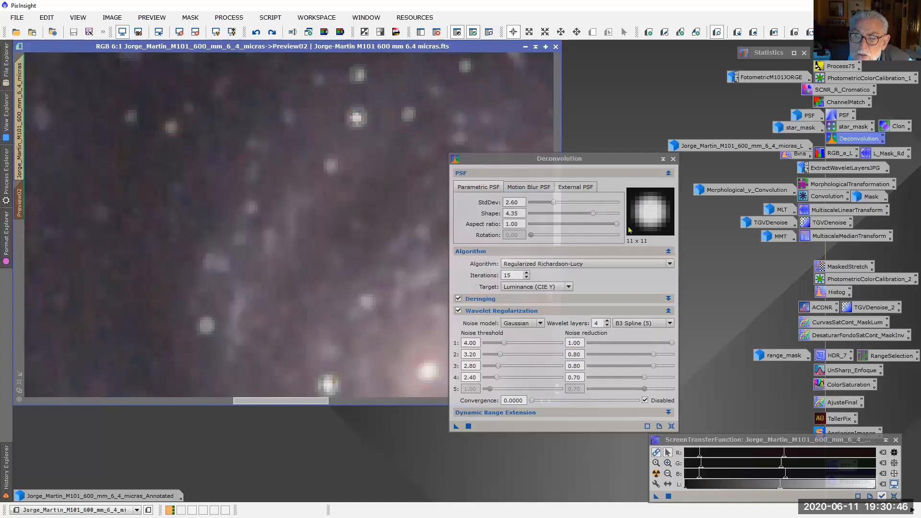
pyautogui.moveTo(616, 224); pyautogui.dragTo(586, 225)
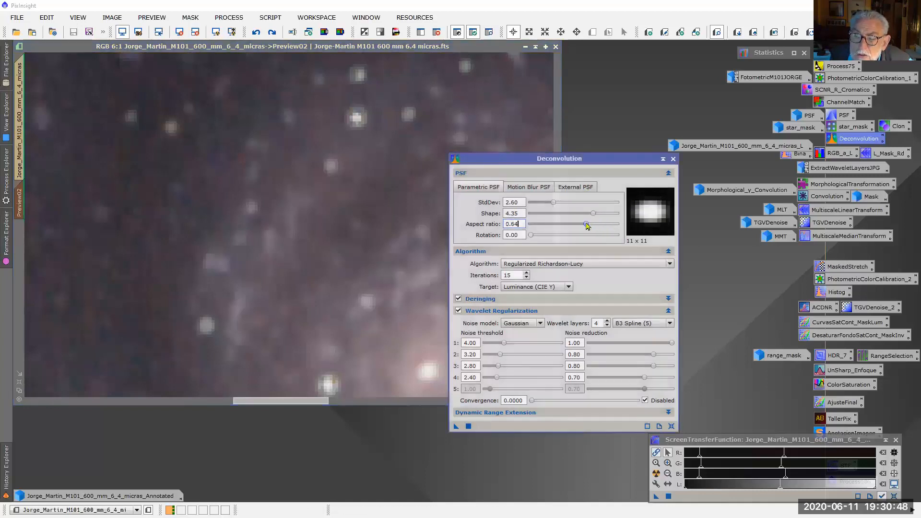
pyautogui.moveTo(530, 235); pyautogui.dragTo(590, 249)
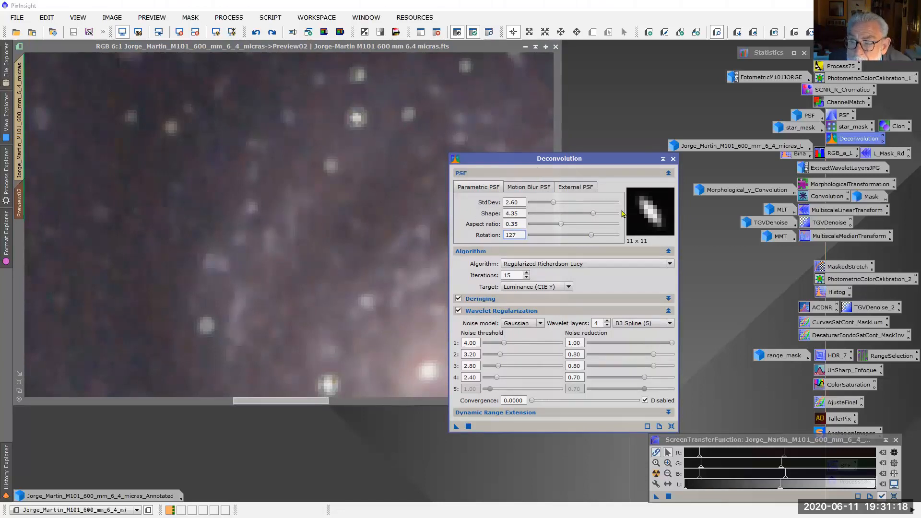
pyautogui.moveTo(616, 158); pyautogui.dragTo(681, 200)
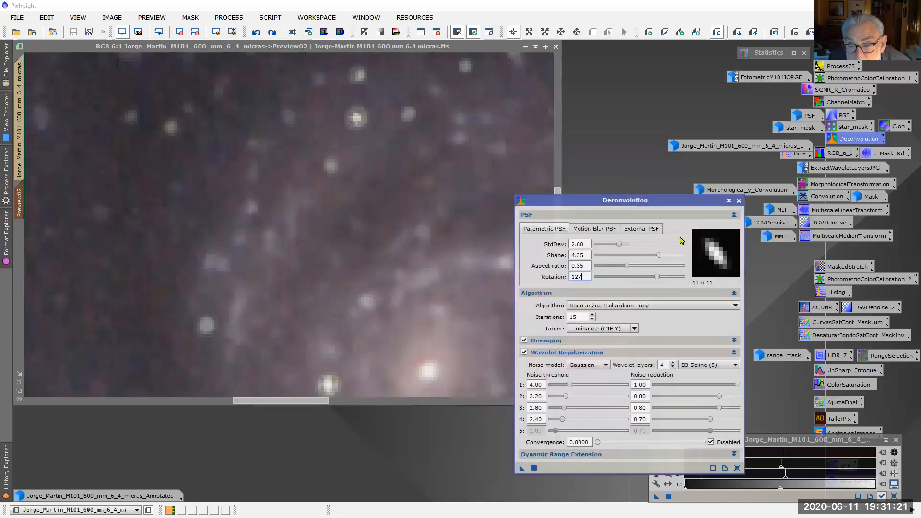
pyautogui.click(638, 229)
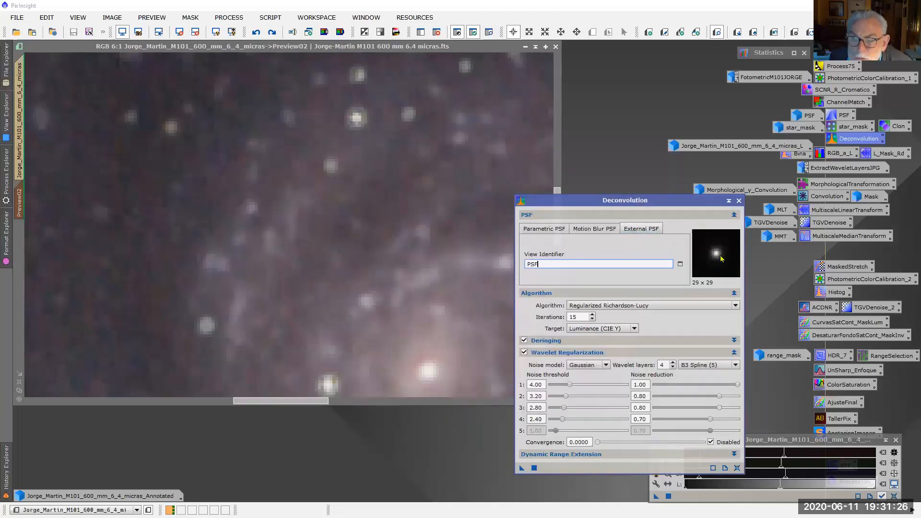
# Display the full M101 image and open the saved DynamicPSF process, placed clear of the central star field
pyautogui.scroll(-6, 189, 288)
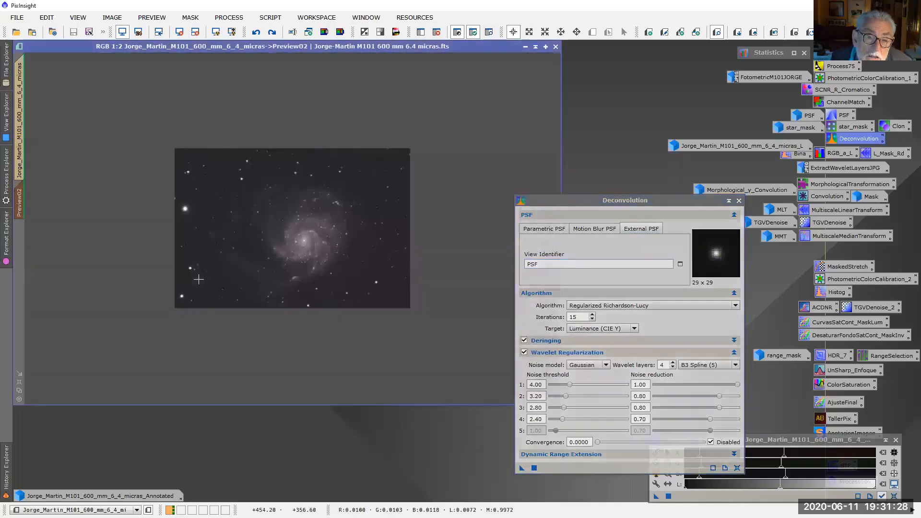
pyautogui.click(20, 156)
pyautogui.doubleClick(843, 117)
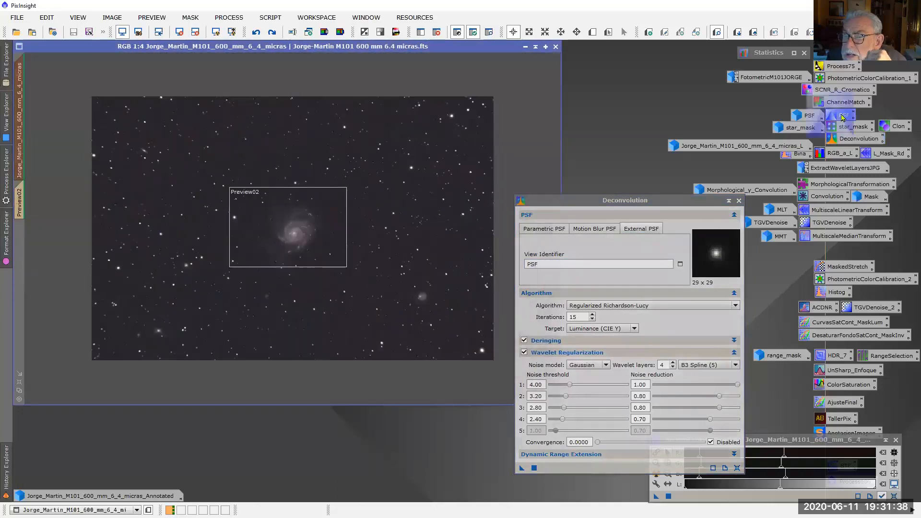
pyautogui.moveTo(537, 176); pyautogui.dragTo(730, 73)
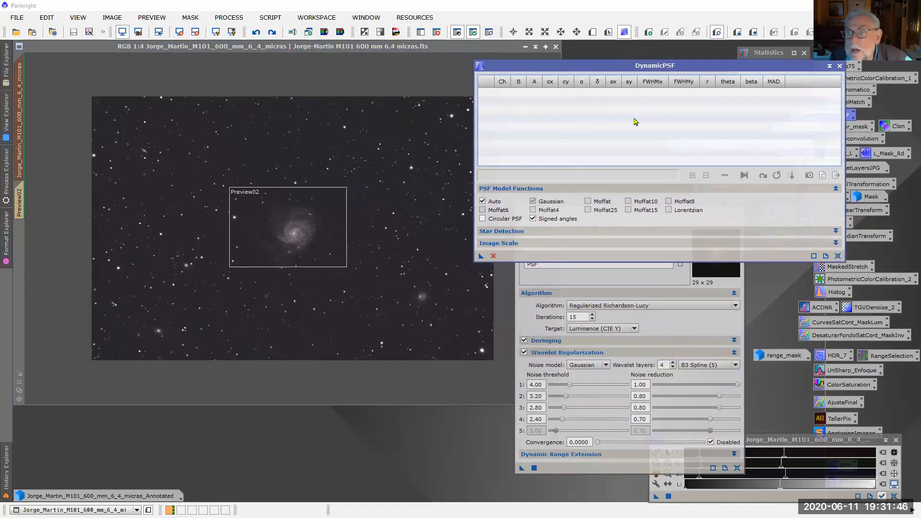
# Sample eight stars spread around the galaxy with DynamicPSF and scroll through their fitted PSF entries
pyautogui.click(404, 182)
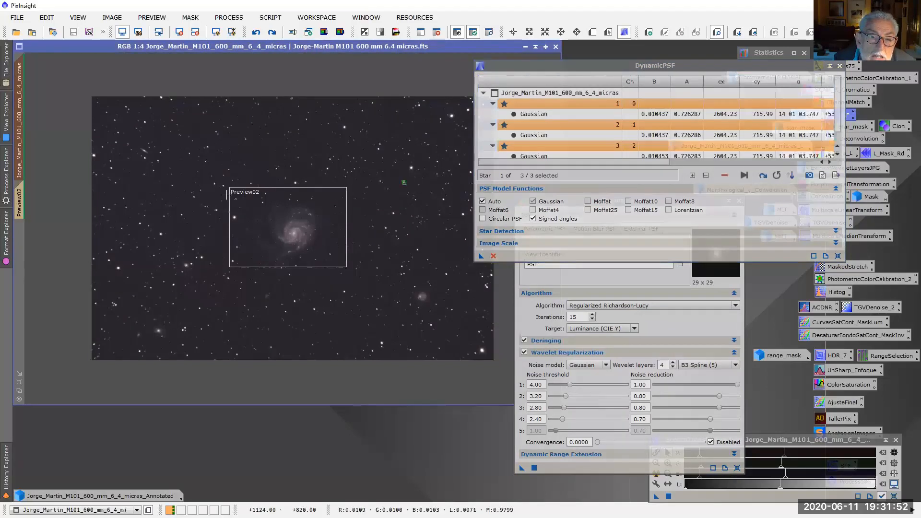
pyautogui.click(215, 182)
pyautogui.click(215, 182)
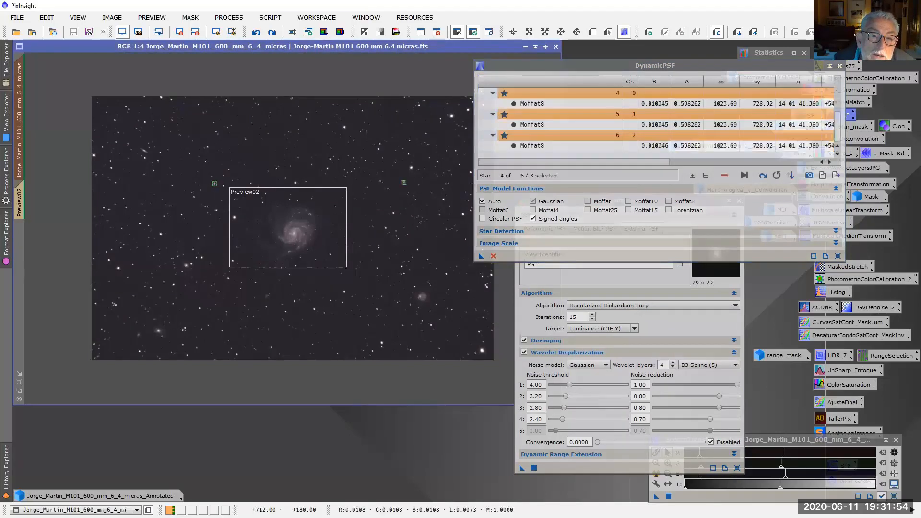
pyautogui.click(171, 119)
pyautogui.click(199, 308)
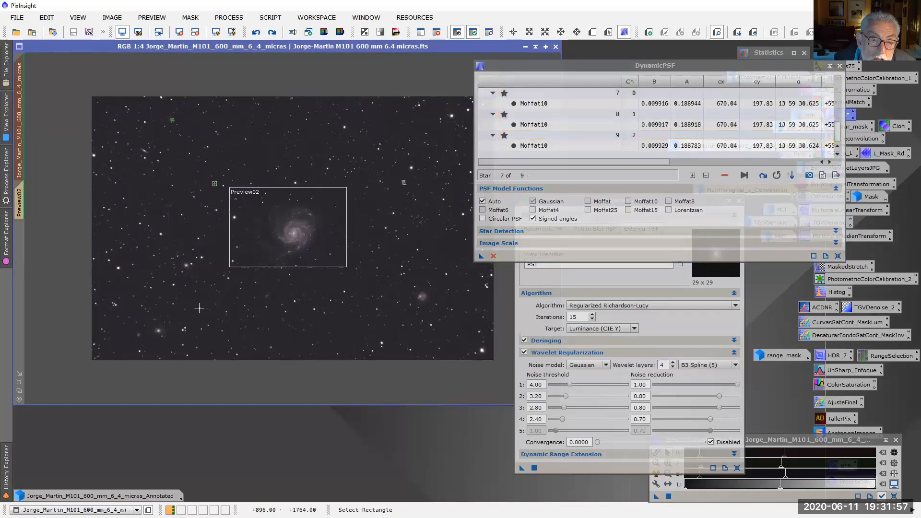
pyautogui.click(404, 326)
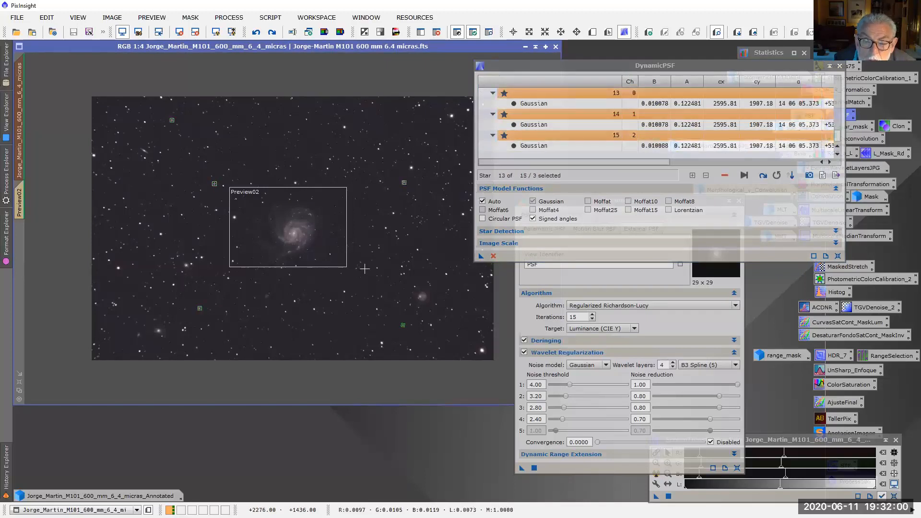
pyautogui.click(377, 268)
pyautogui.click(380, 248)
pyautogui.click(348, 177)
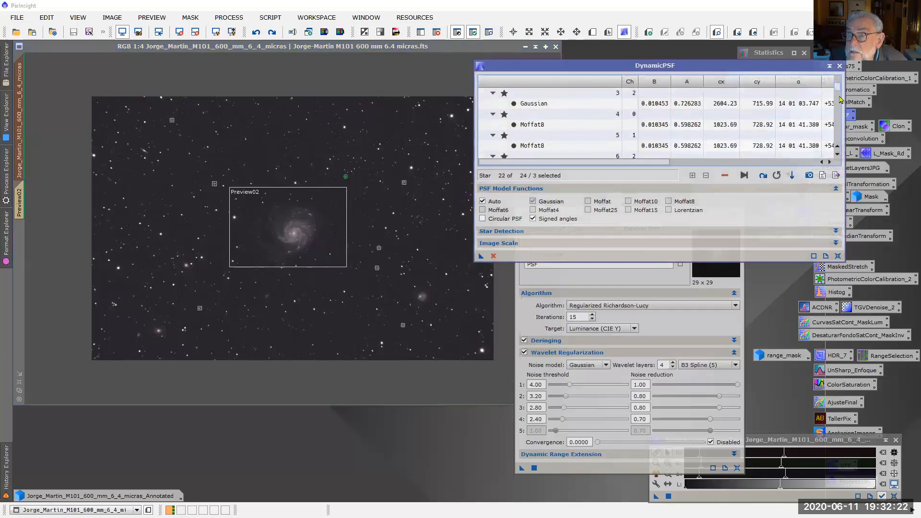
pyautogui.moveTo(840, 135)
pyautogui.mouseDown()
pyautogui.moveTo(835, 87)
pyautogui.moveTo(840, 142)
pyautogui.mouseUp()
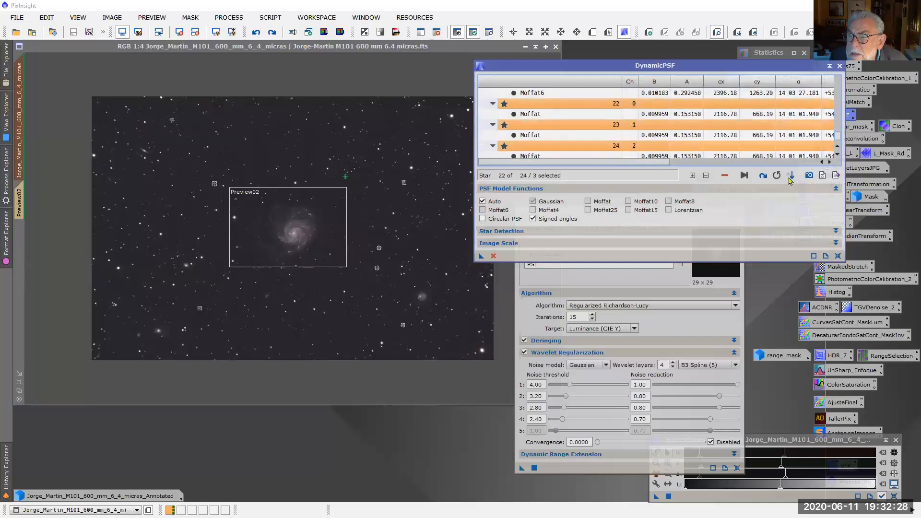
# View the average PSF data of the last sampled star and delete its three channel entries from the DynamicPSF list
pyautogui.click(822, 175)
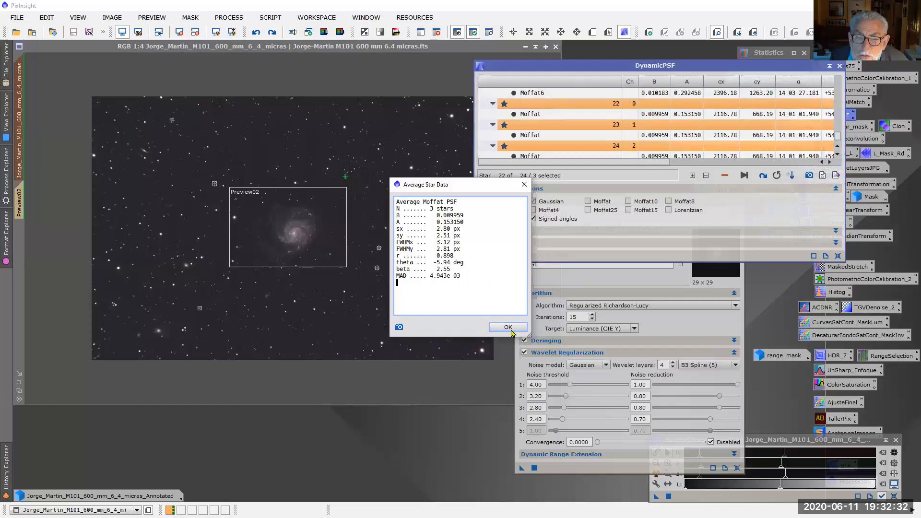
pyautogui.click(508, 327)
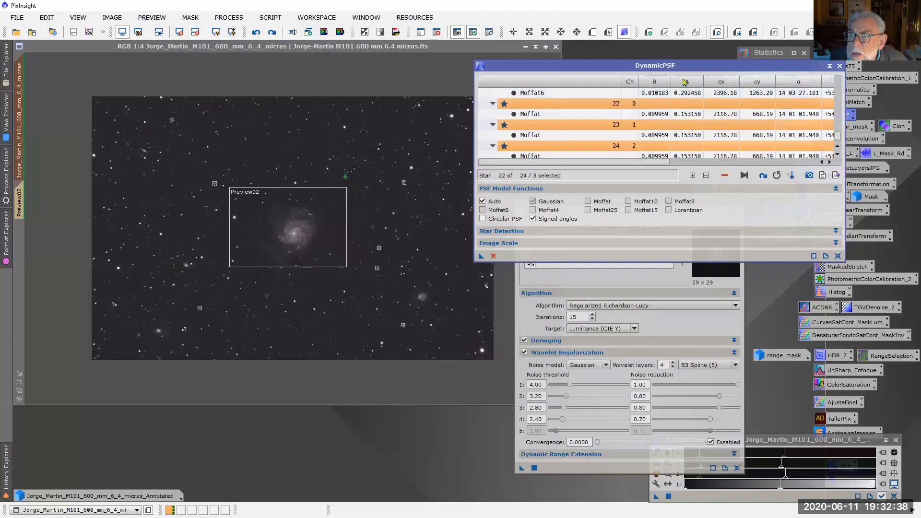
pyautogui.moveTo(837, 140)
pyautogui.mouseDown()
pyautogui.moveTo(837, 123)
pyautogui.moveTo(838, 147)
pyautogui.mouseUp()
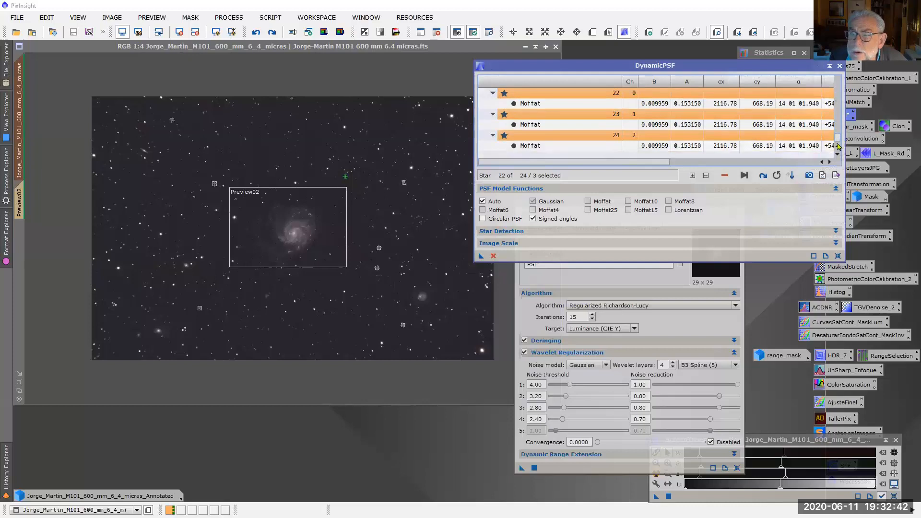
pyautogui.click(602, 145)
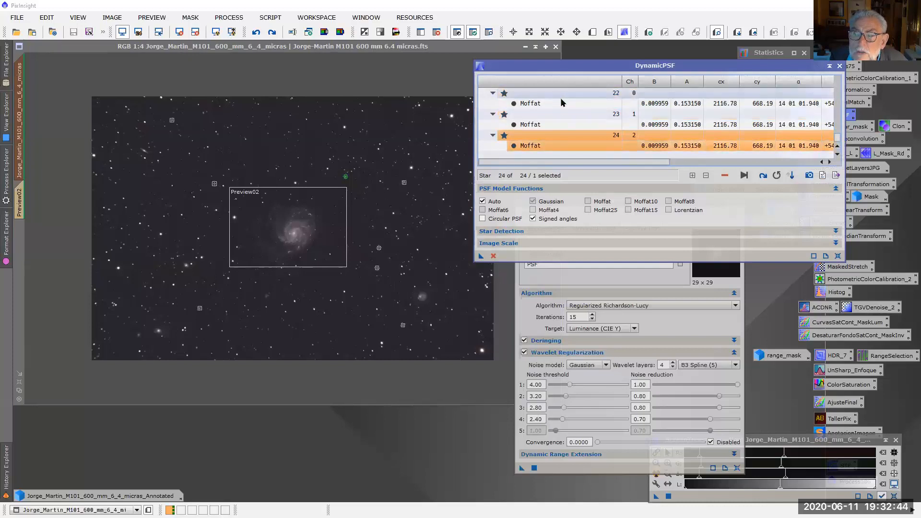
pyautogui.keyDown('shift'); pyautogui.click(562, 103); pyautogui.keyUp('shift')
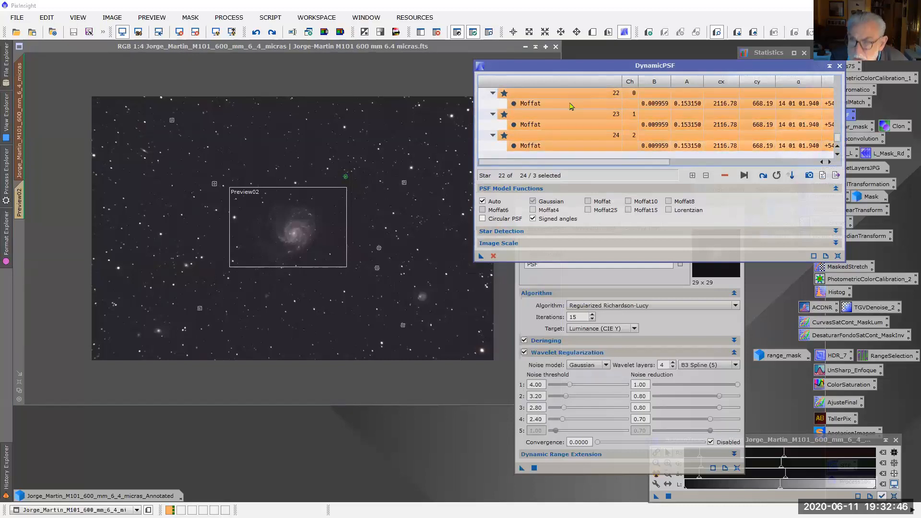
pyautogui.press('Delete')
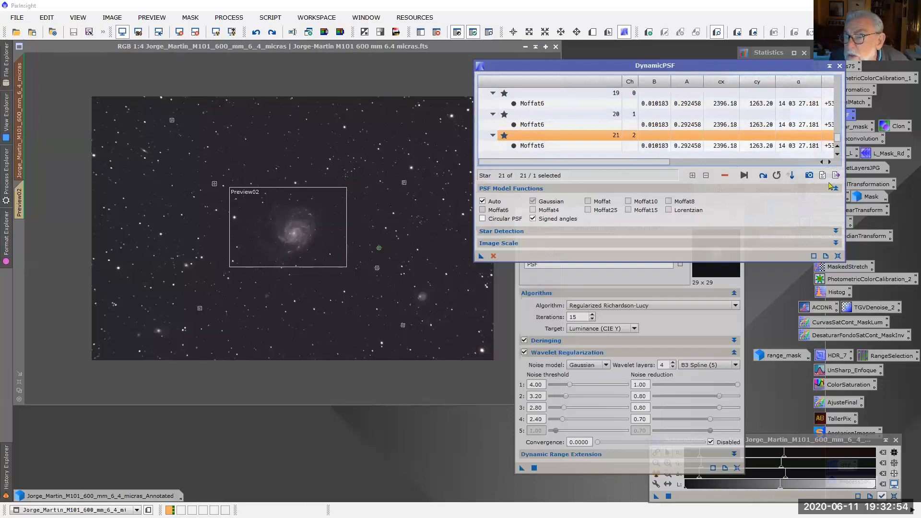
# Export a synthetic PSF image from DynamicPSF over the galaxy, and discard it together with the active DynamicPSF session
pyautogui.click(808, 175)
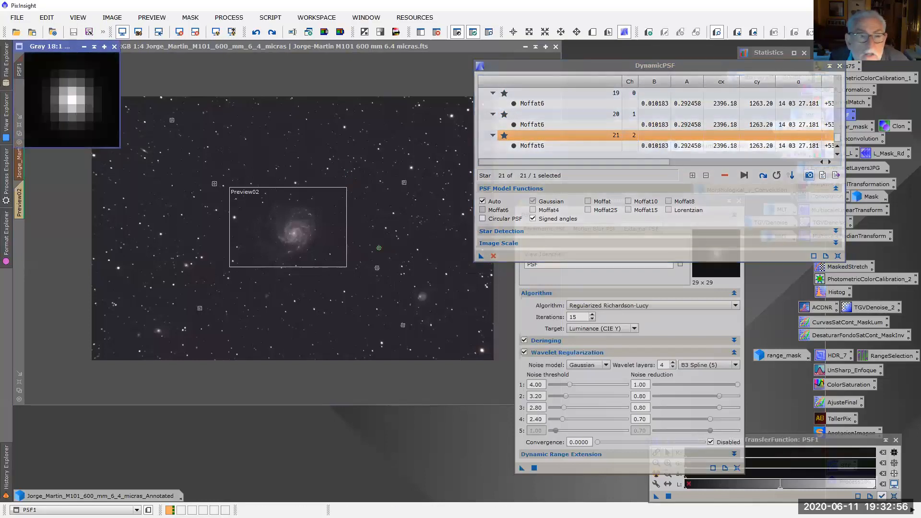
pyautogui.moveTo(67, 46); pyautogui.dragTo(249, 209)
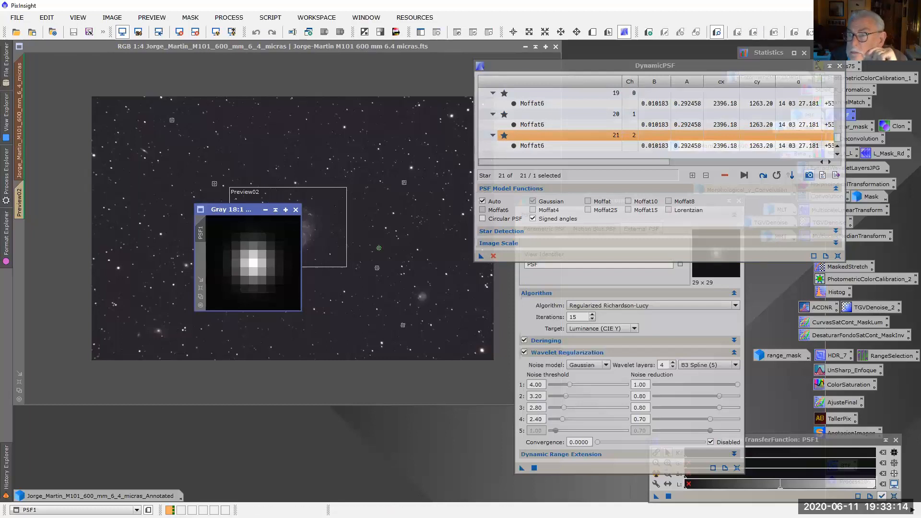
pyautogui.click(839, 66)
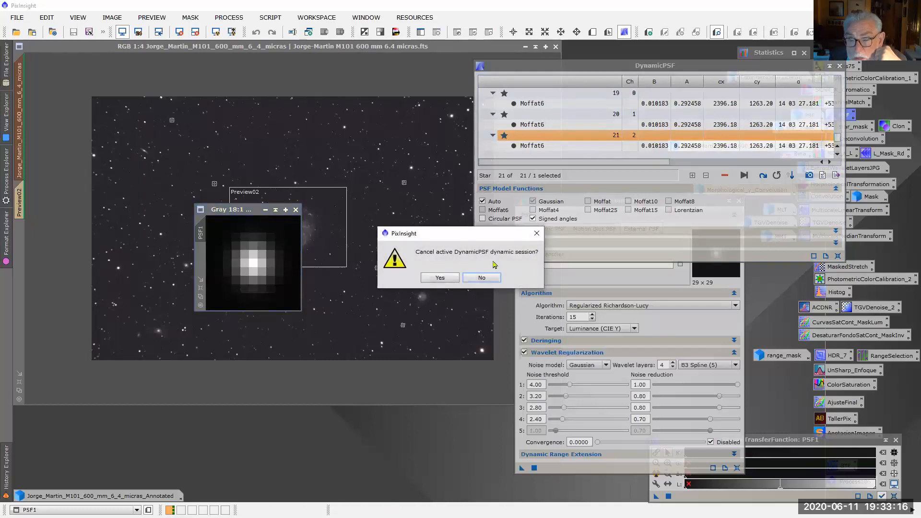
pyautogui.click(440, 278)
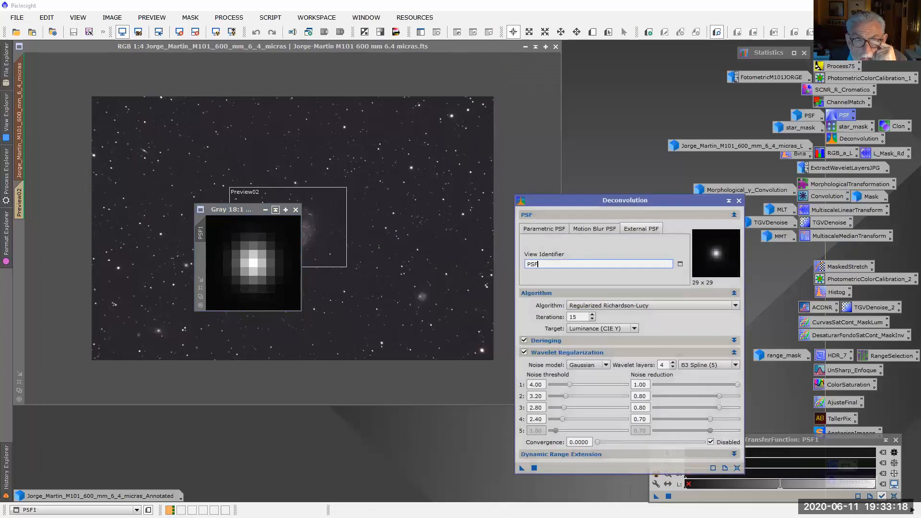
pyautogui.click(295, 210)
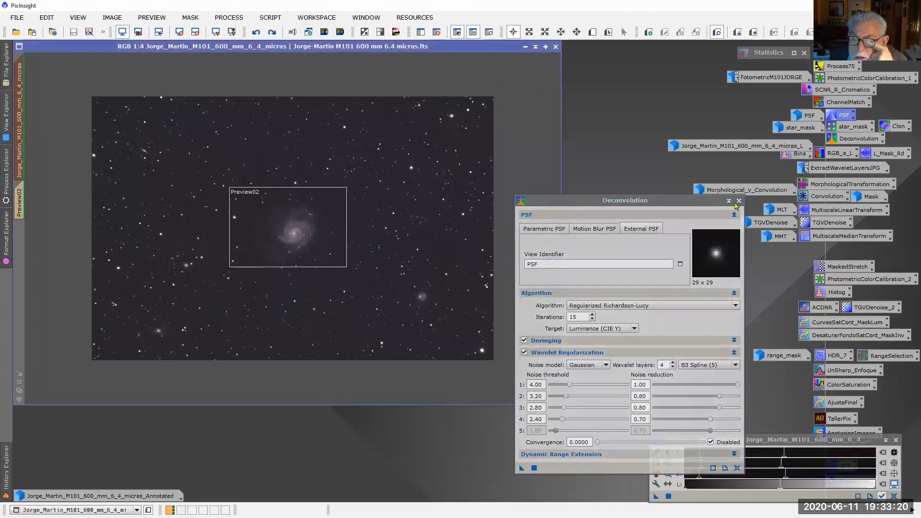
# Restore the saved PSF image, place it above the repositioned Deconvolution dialog and inspect its star profile up close
pyautogui.moveTo(707, 204); pyautogui.dragTo(770, 182)
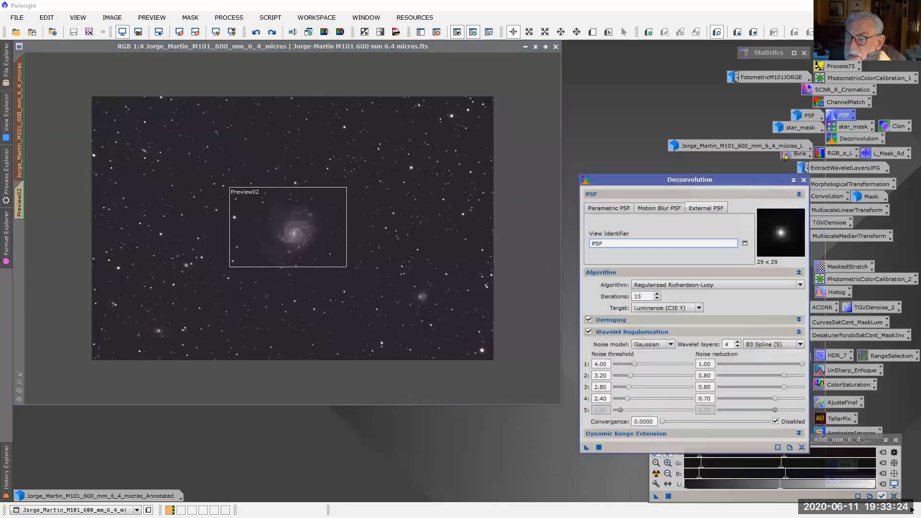
pyautogui.doubleClick(797, 115)
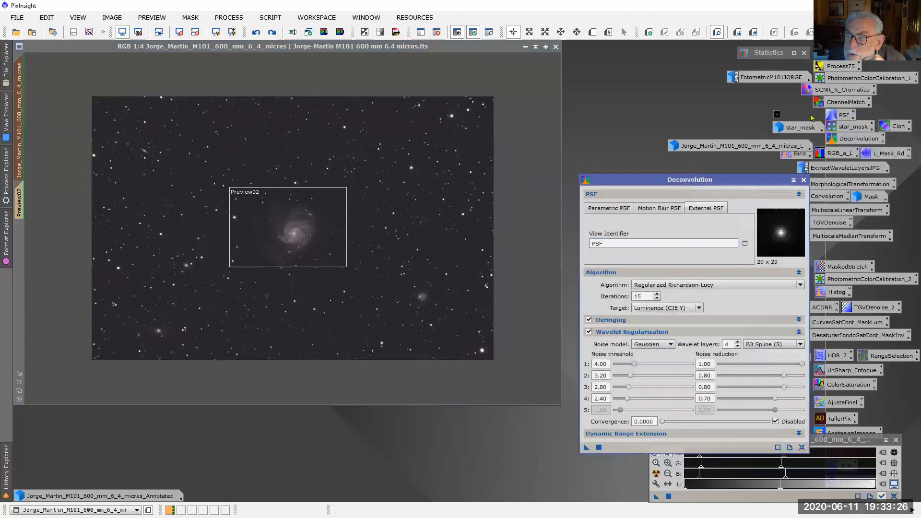
pyautogui.moveTo(586, 135); pyautogui.dragTo(572, 69)
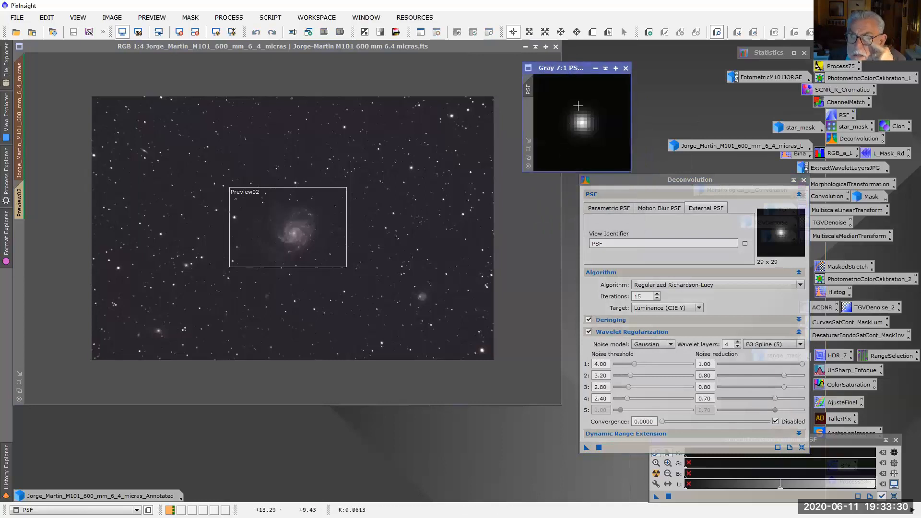
pyautogui.scroll(6, 598, 133)
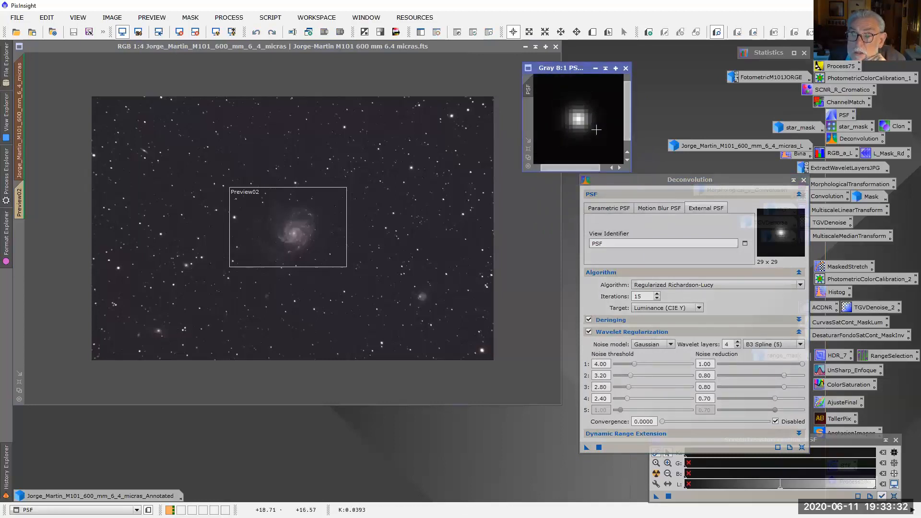
pyautogui.scroll(1, 596, 130)
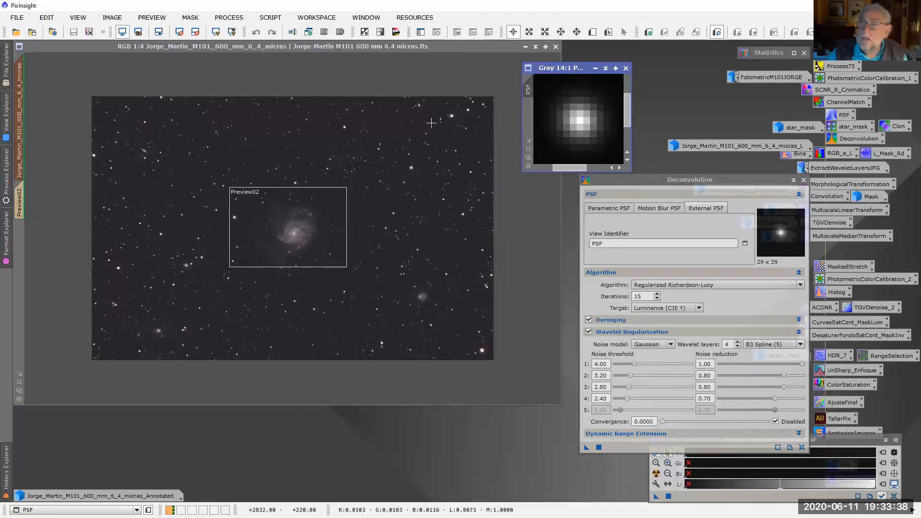
pyautogui.scroll(-8, 599, 120)
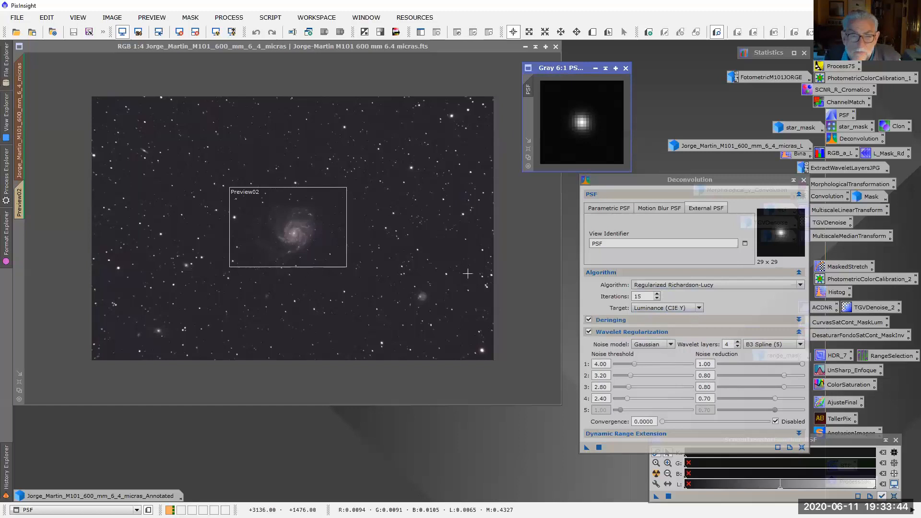
# Display Preview02 and examine the galaxy core, spiral arms and surrounding small stars at magnifications up to 4:1
pyautogui.click(19, 205)
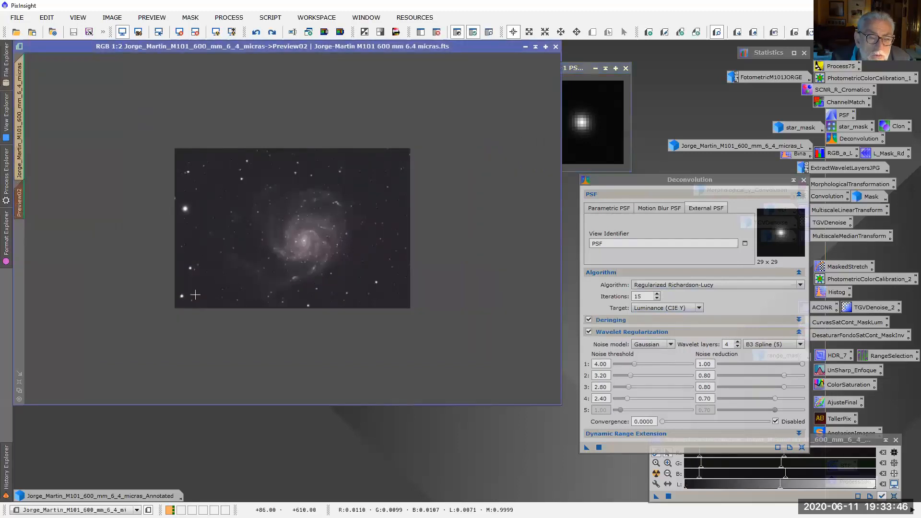
pyautogui.scroll(1, 305, 264)
pyautogui.scroll(-1, 306, 265)
pyautogui.scroll(1, 306, 265)
pyautogui.scroll(1, 331, 274)
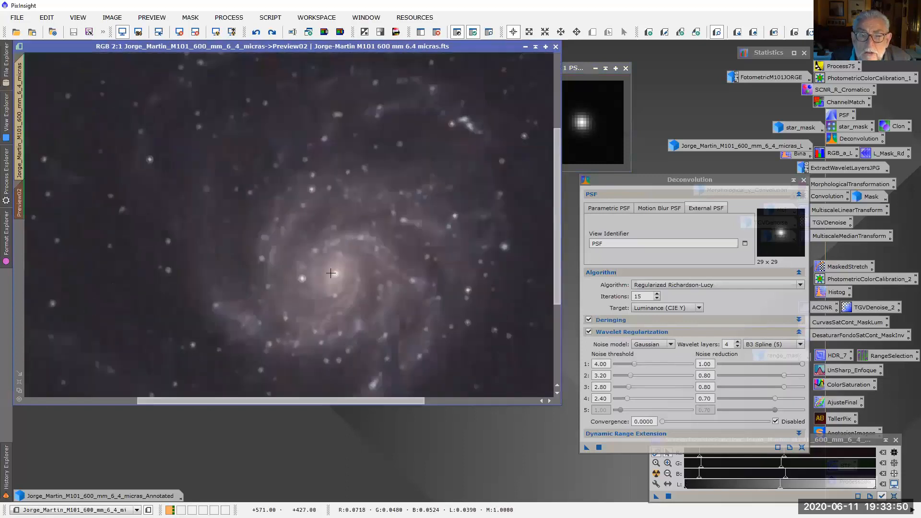
pyautogui.scroll(1, 112, 138)
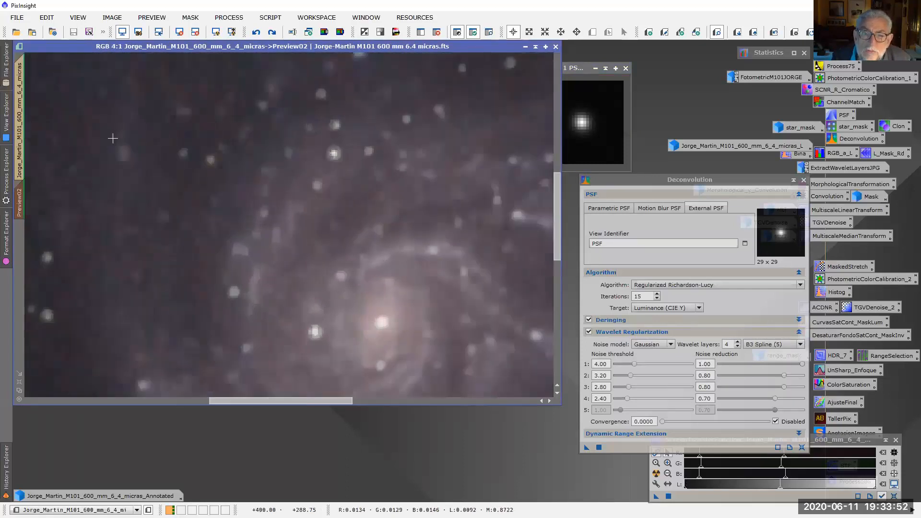
pyautogui.scroll(-1, 239, 180)
pyautogui.scroll(-1, 239, 179)
pyautogui.scroll(1, 276, 197)
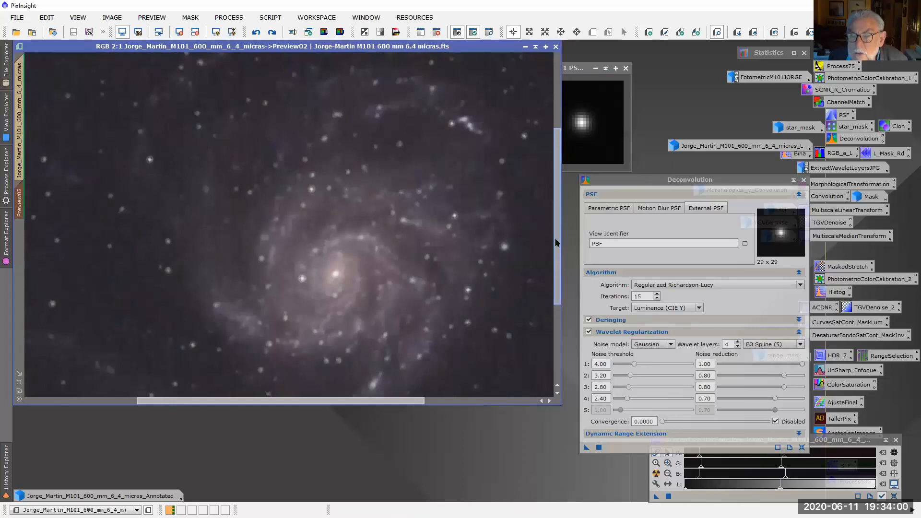
pyautogui.scroll(-1, 507, 253)
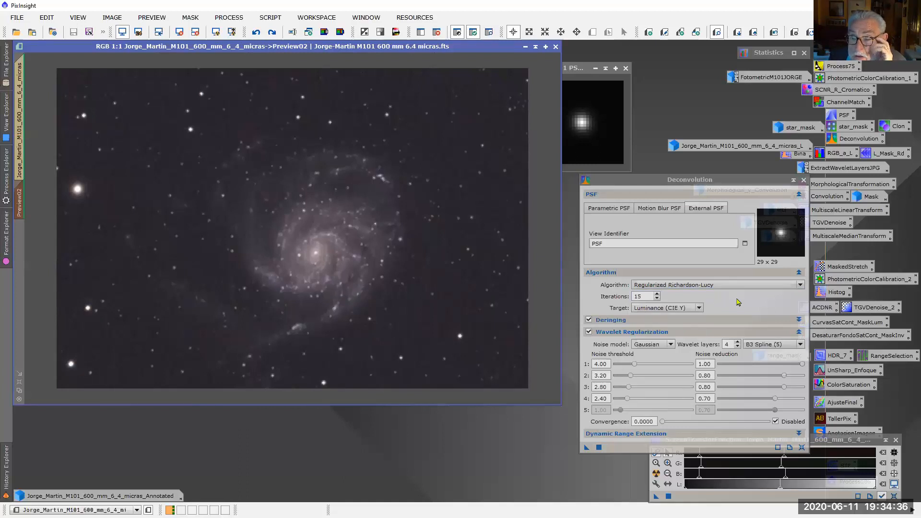
# Turn off local deringing in the Deconvolution settings and apply the process to Preview02
pyautogui.click(798, 319)
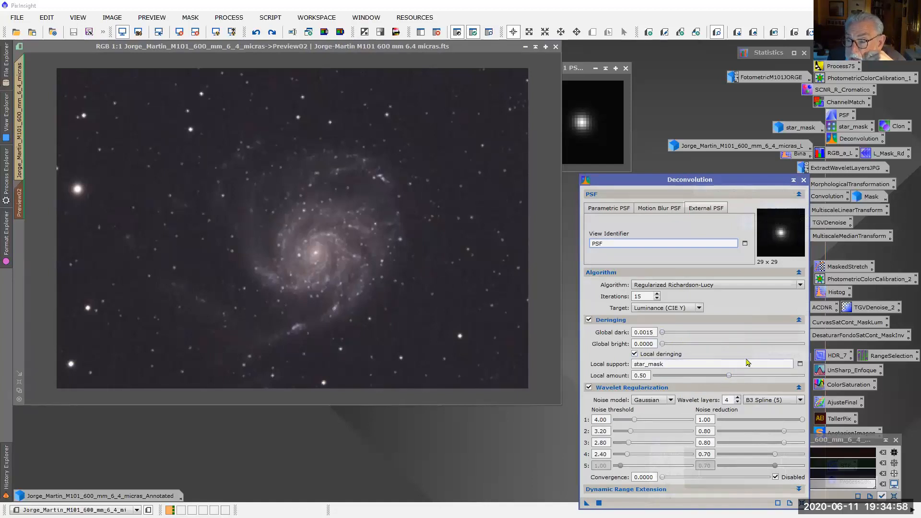
pyautogui.click(634, 353)
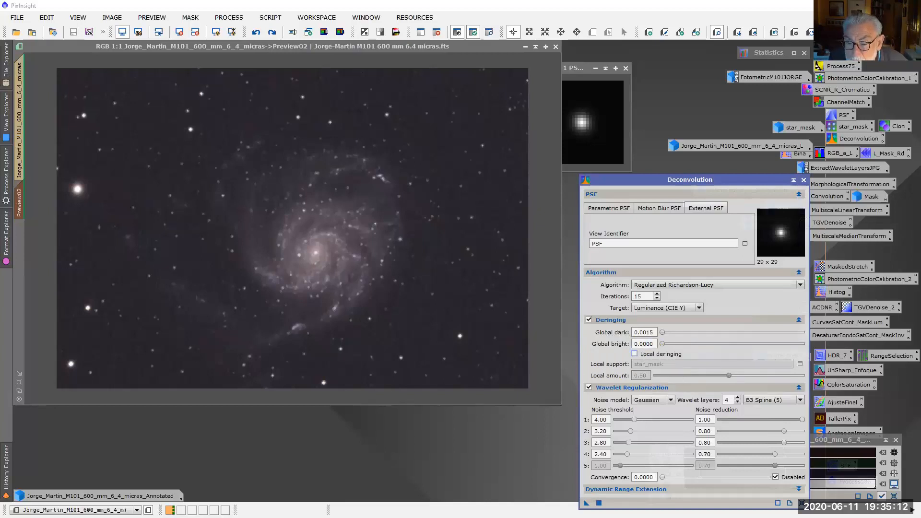
pyautogui.moveTo(587, 503)
pyautogui.mouseDown()
pyautogui.moveTo(460, 322)
pyautogui.moveTo(530, 451)
pyautogui.moveTo(585, 505)
pyautogui.mouseUp()
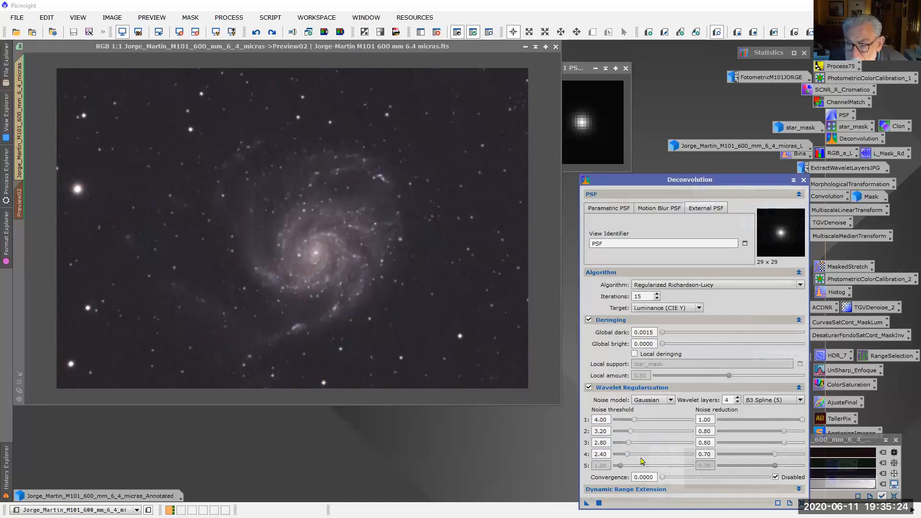
pyautogui.moveTo(587, 503); pyautogui.dragTo(446, 314)
pyautogui.moveTo(446, 312); pyautogui.dragTo(447, 314)
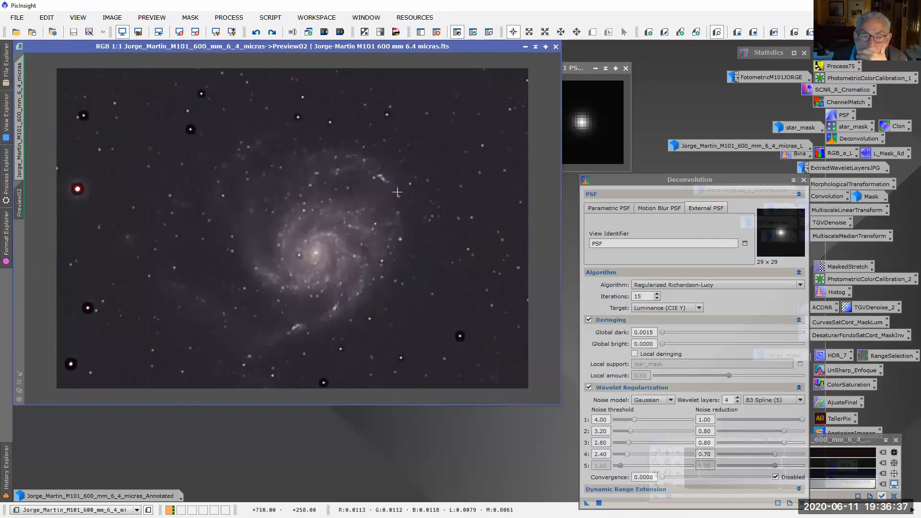
# Compare the galaxy core and its nearby stars before and after deconvolution at 3:1 magnification
pyautogui.scroll(2, 304, 206)
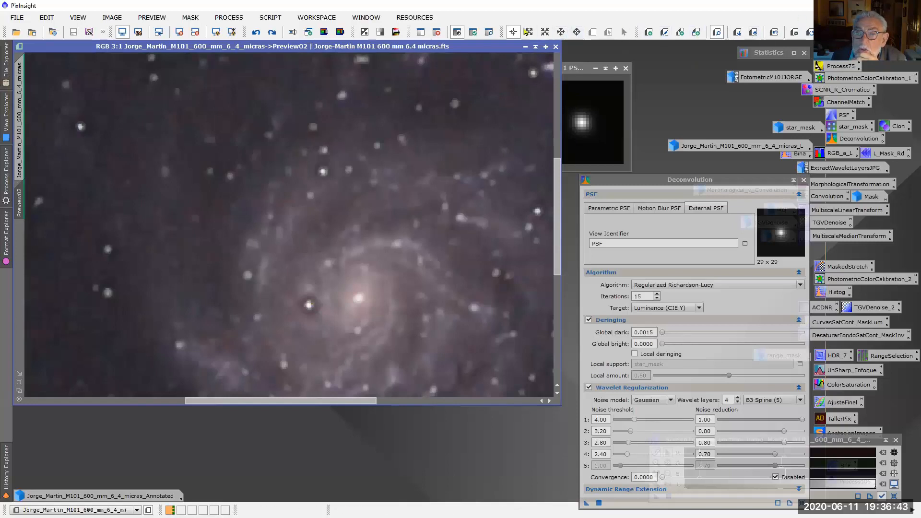
pyautogui.click(775, 33)
pyautogui.click(774, 32)
pyautogui.click(774, 32)
pyautogui.click(774, 32)
pyautogui.click(774, 32)
pyautogui.click(774, 32)
pyautogui.click(774, 32)
pyautogui.click(774, 32)
pyautogui.click(774, 32)
pyautogui.click(774, 32)
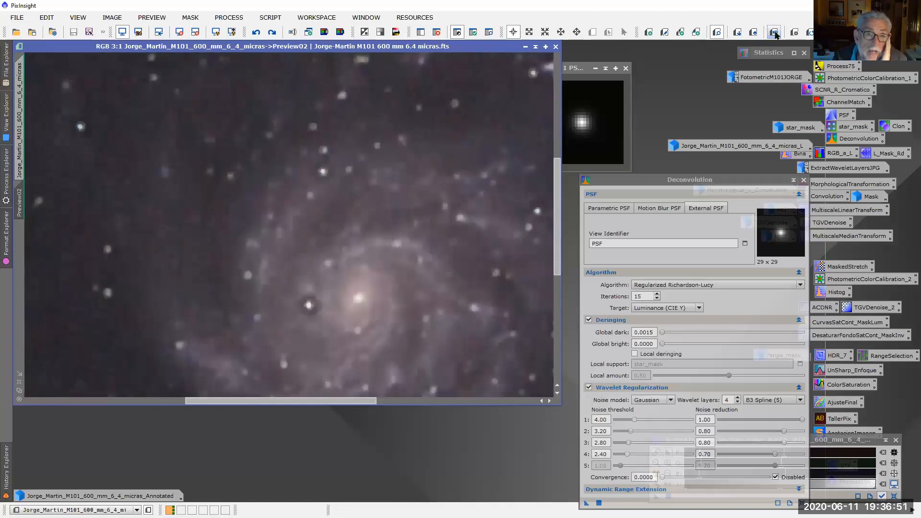
# Compare the whole preview before and after deconvolution at 1:1, checking the halos around the bright stars
pyautogui.scroll(-2, 441, 273)
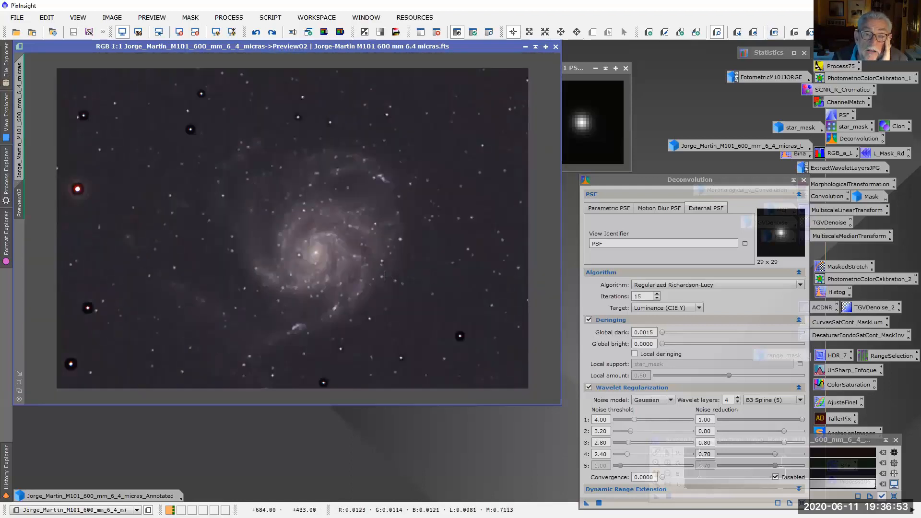
pyautogui.click(774, 32)
pyautogui.click(774, 32)
pyautogui.click(774, 33)
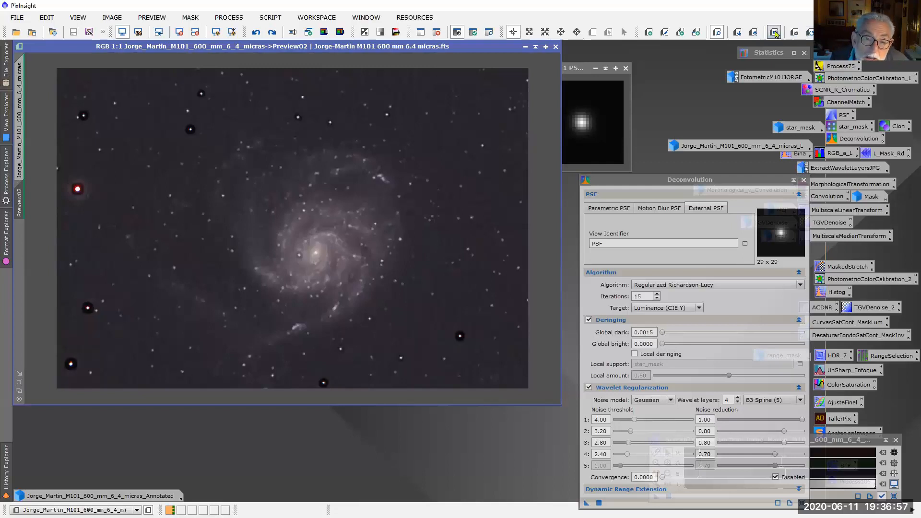
pyautogui.click(774, 33)
pyautogui.click(774, 32)
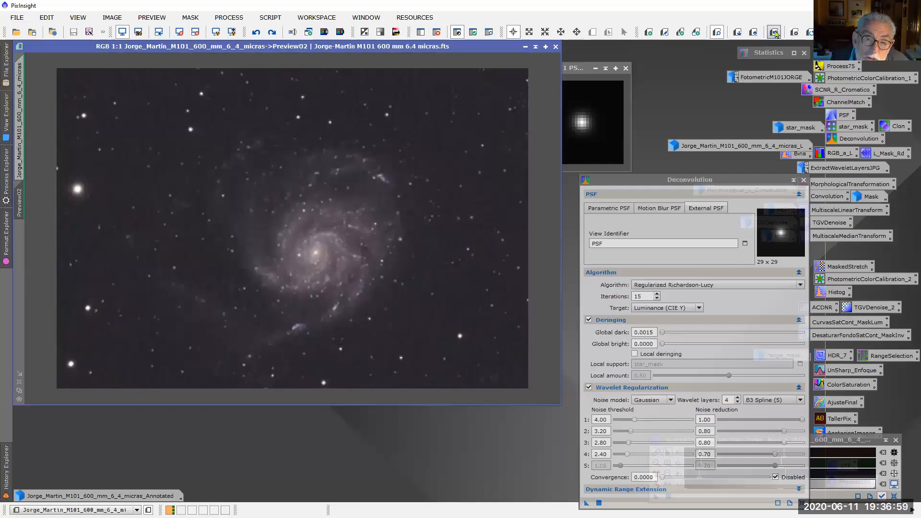
pyautogui.click(774, 32)
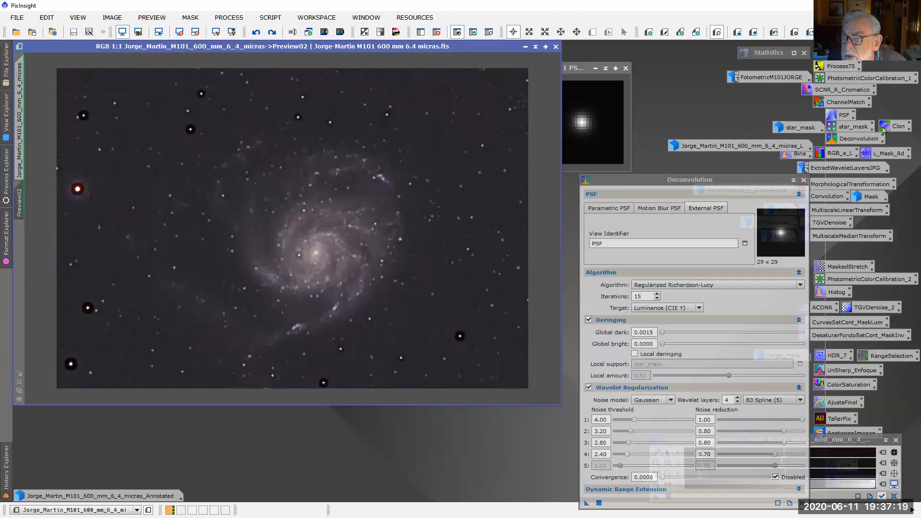
# Review the saved StarMask process settings, and restore the star_mask image over the galaxy preview
pyautogui.doubleClick(852, 128)
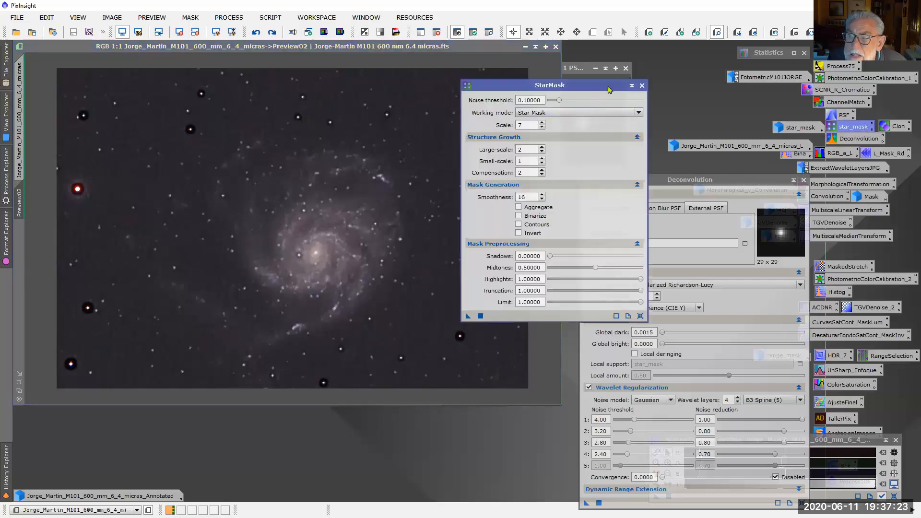
pyautogui.click(641, 87)
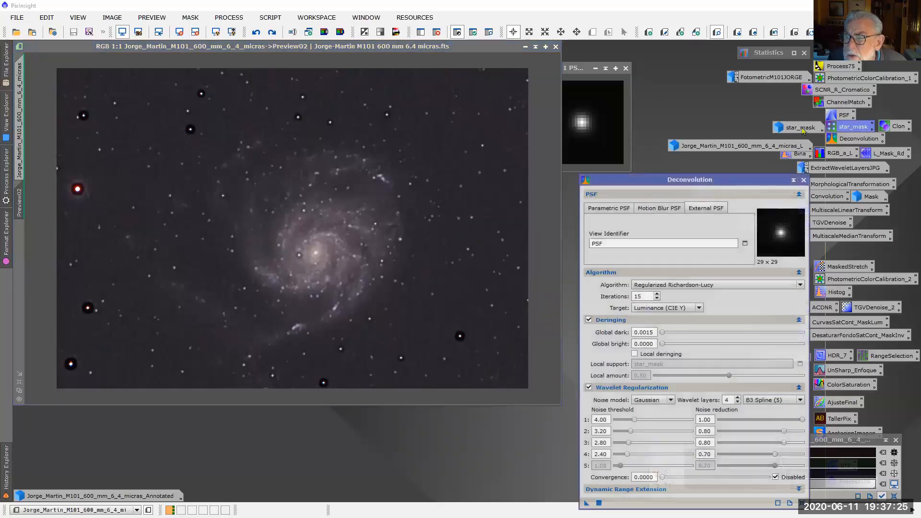
pyautogui.doubleClick(802, 129)
pyautogui.moveTo(436, 166); pyautogui.dragTo(249, 94)
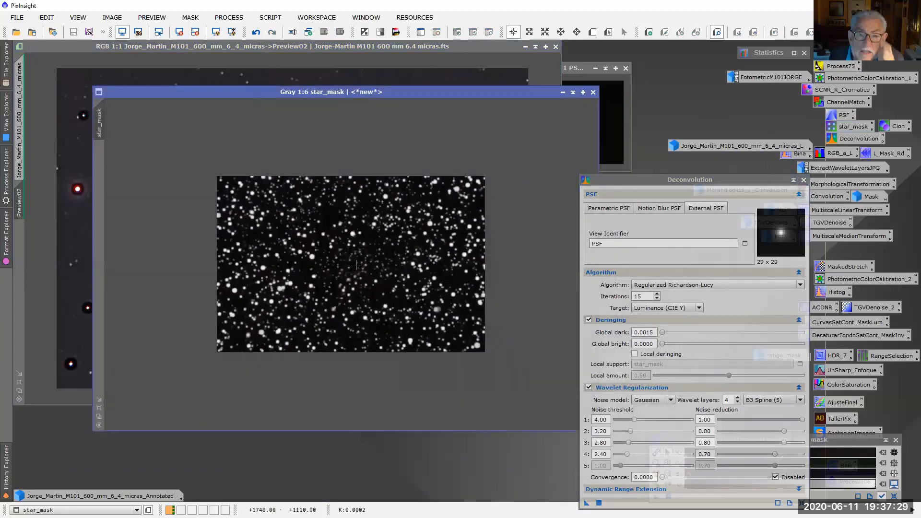
# Put the star_mask image away and undo the last deconvolution on Preview02
pyautogui.scroll(1, 393, 261)
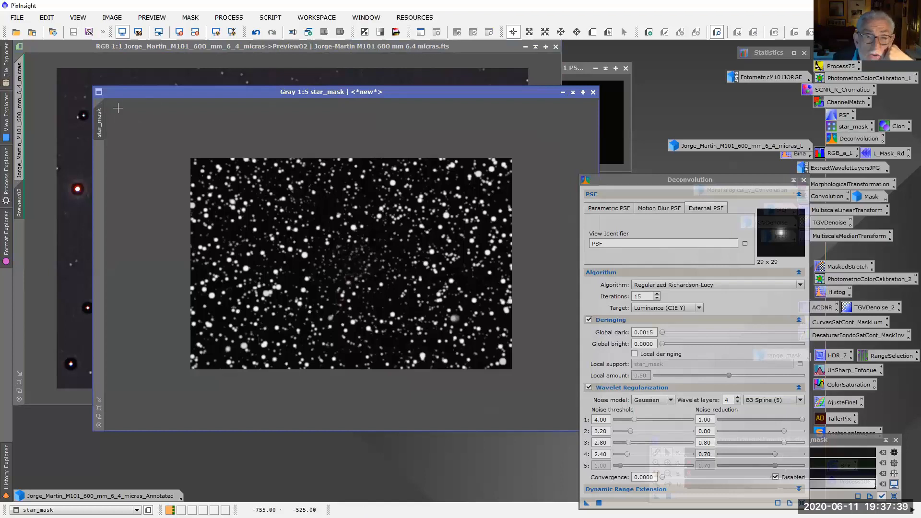
pyautogui.click(562, 93)
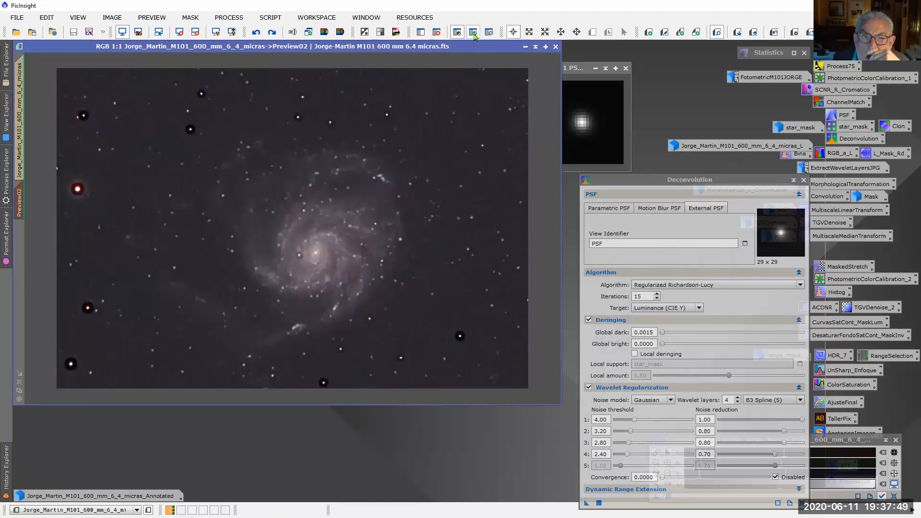
pyautogui.click(774, 32)
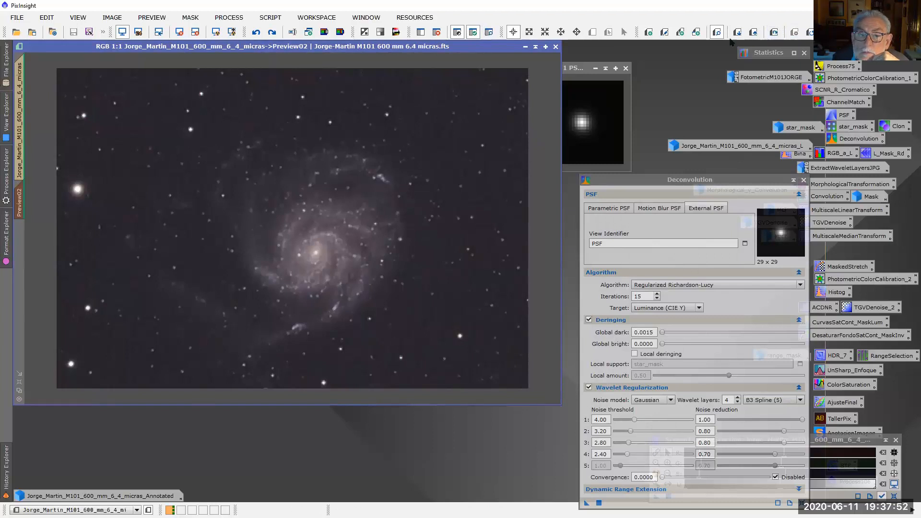
# Check the mask overlay on the preview, and apply Deconvolution to Preview02 with local deringing enabled, supported by star_mask at amount 0.50
pyautogui.click(489, 32)
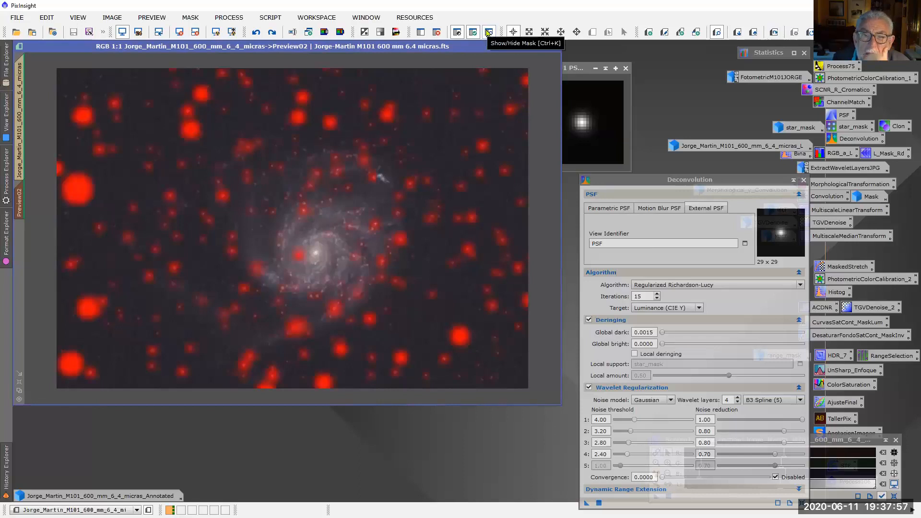
pyautogui.click(488, 32)
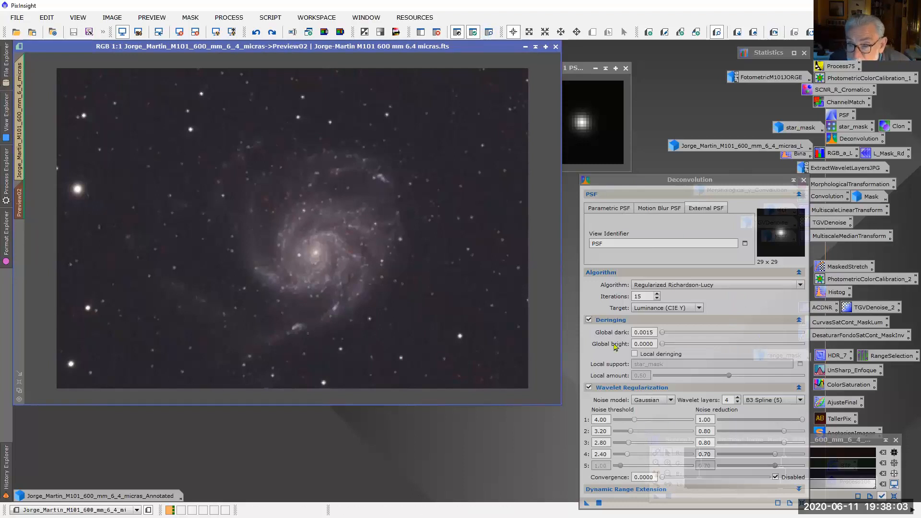
pyautogui.click(634, 361)
pyautogui.click(634, 354)
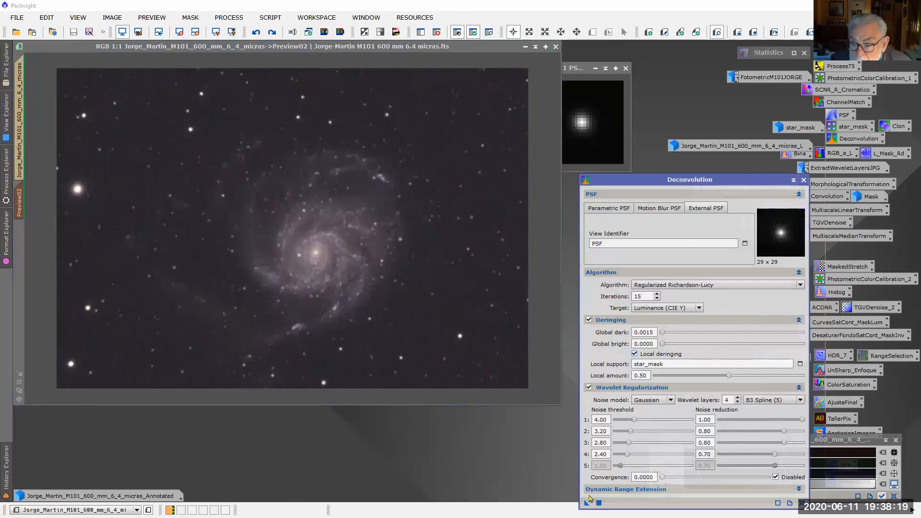
pyautogui.moveTo(586, 502); pyautogui.dragTo(433, 256)
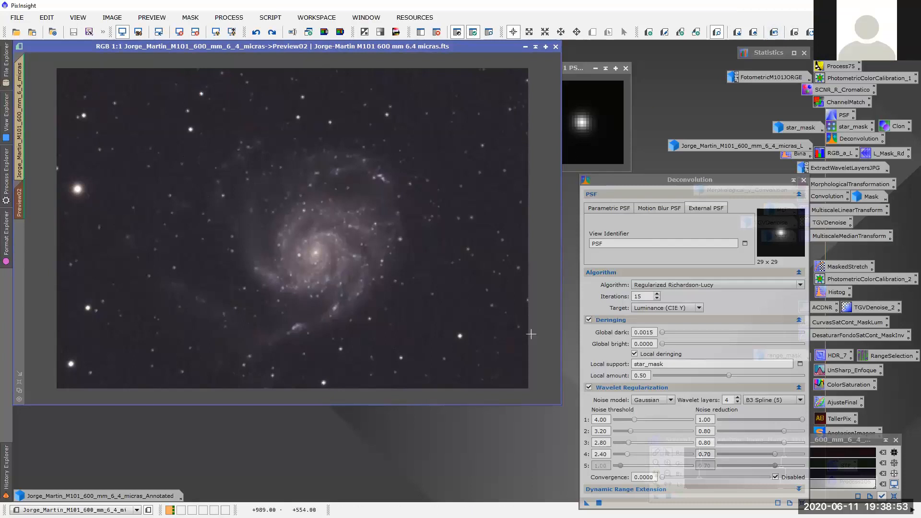
# Examine the deconvolved Preview02 at up to 3:1, from the galaxy core to the surrounding background stars
pyautogui.scroll(1, 374, 298)
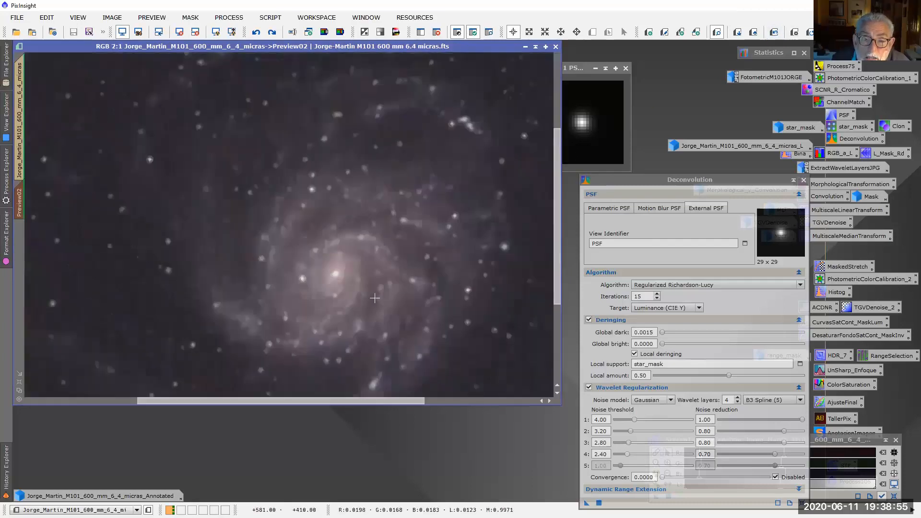
pyautogui.scroll(1, 375, 298)
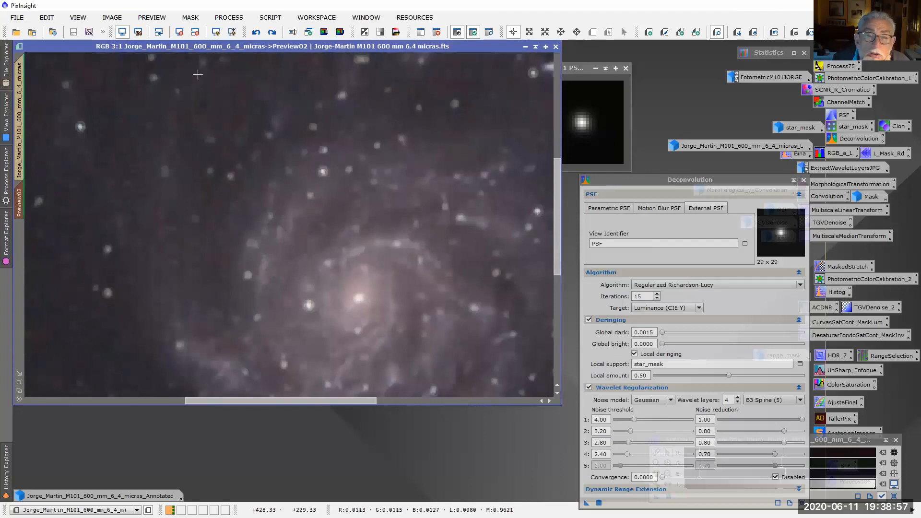
pyautogui.scroll(-3, 484, 142)
pyautogui.scroll(1, 424, 213)
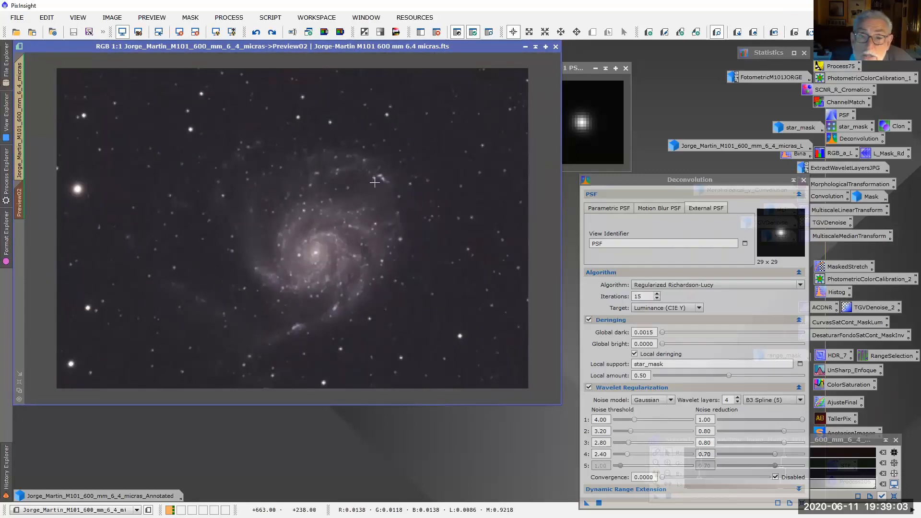
pyautogui.scroll(2, 376, 181)
pyautogui.moveTo(316, 403); pyautogui.dragTo(506, 403)
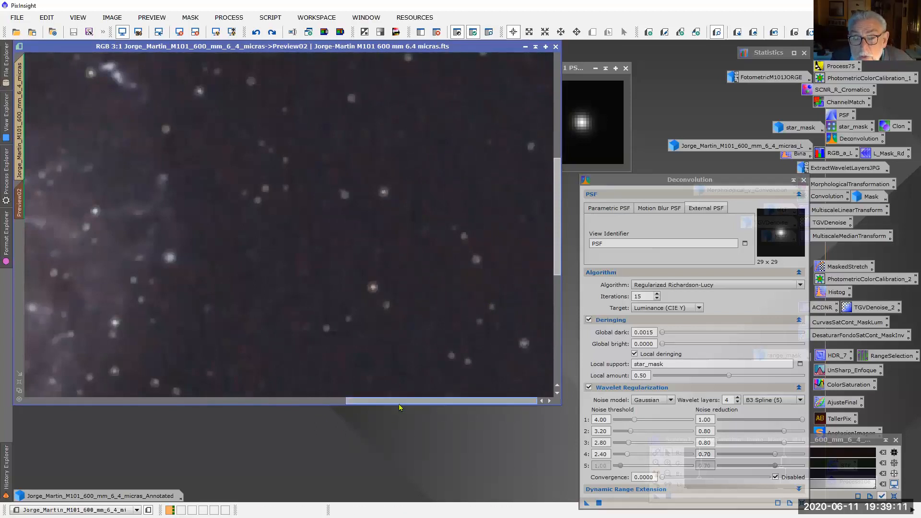
pyautogui.moveTo(399, 405); pyautogui.dragTo(272, 413)
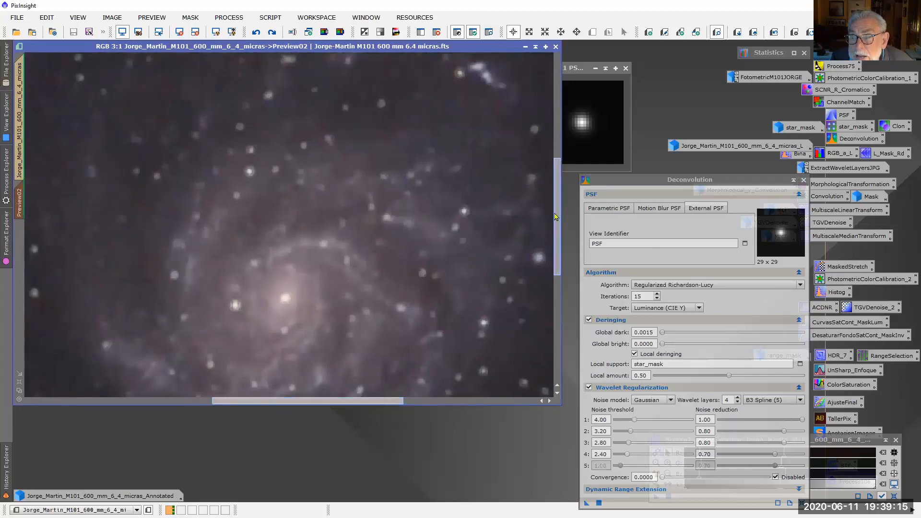
pyautogui.scroll(-3, 437, 244)
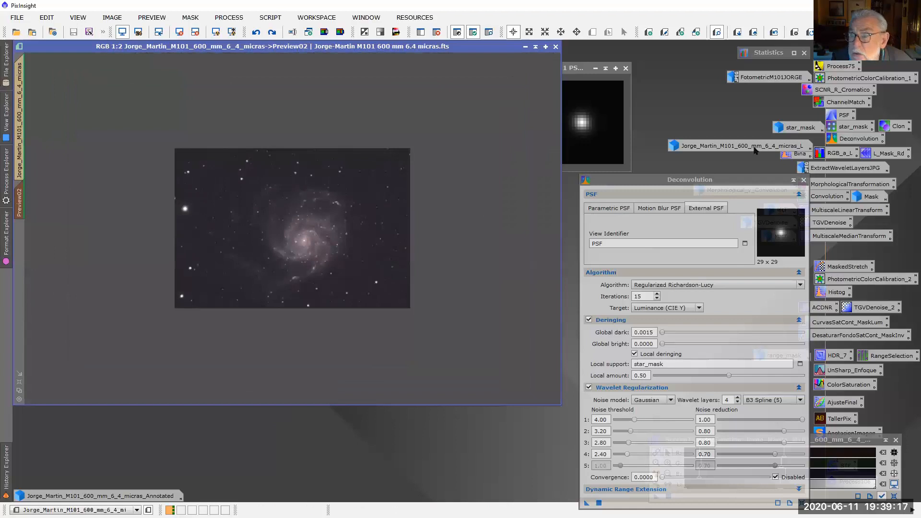
# Check the saved L_Mask_Rd wavelet settings and the star_mask image, and look at the galaxy core in the preview again
pyautogui.doubleClick(894, 153)
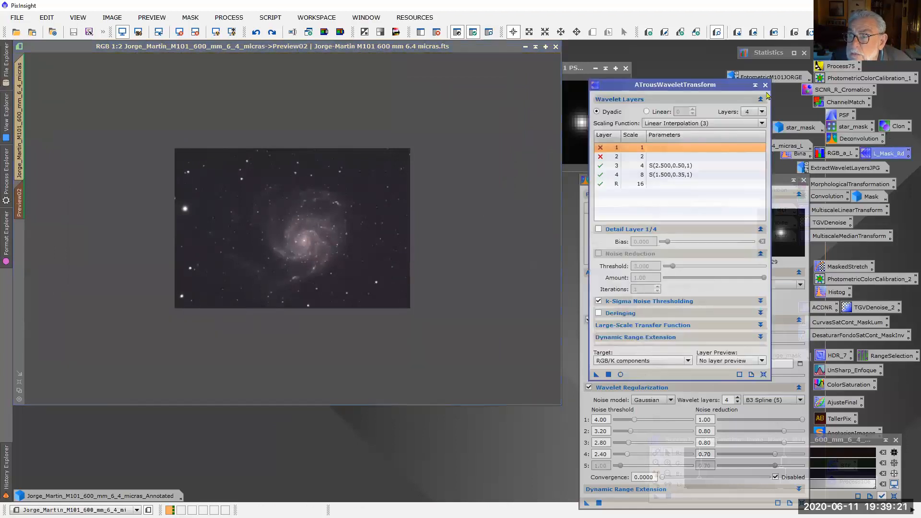
pyautogui.click(765, 85)
pyautogui.doubleClick(796, 127)
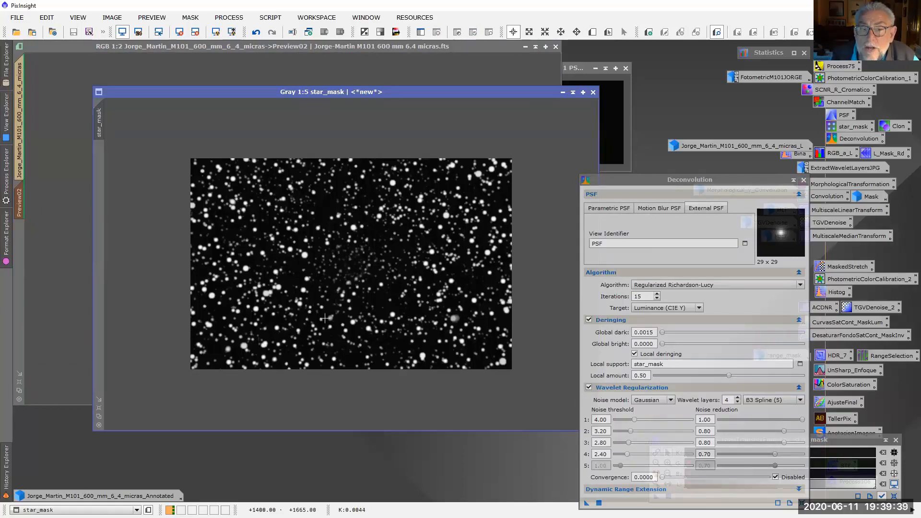
pyautogui.click(562, 92)
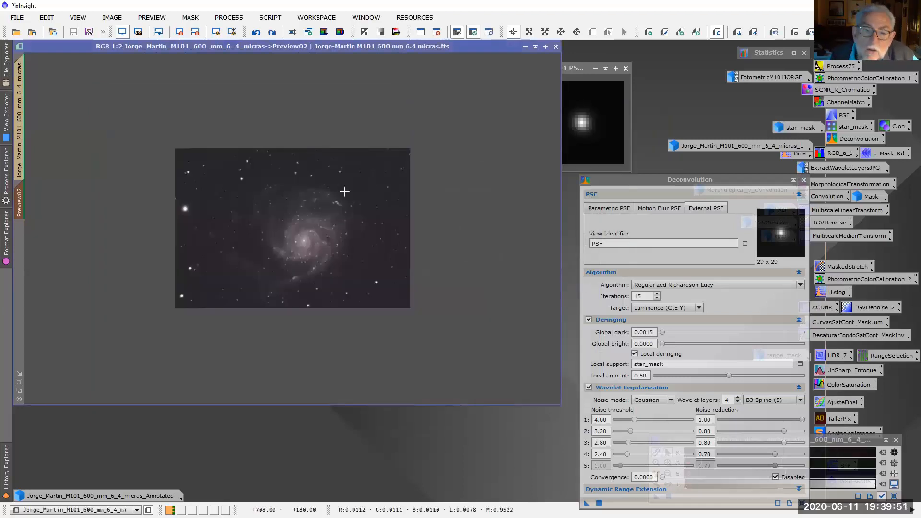
pyautogui.scroll(2, 319, 252)
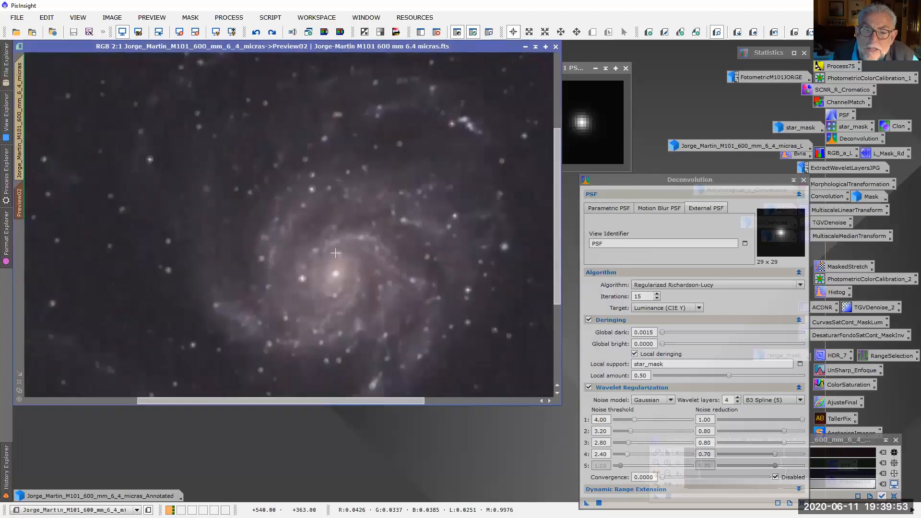
pyautogui.scroll(-1, 335, 253)
# Switch from Preview02 to the full M101 image and load its Deconvolution state from the processing history
pyautogui.moveTo(694, 190); pyautogui.dragTo(661, 183)
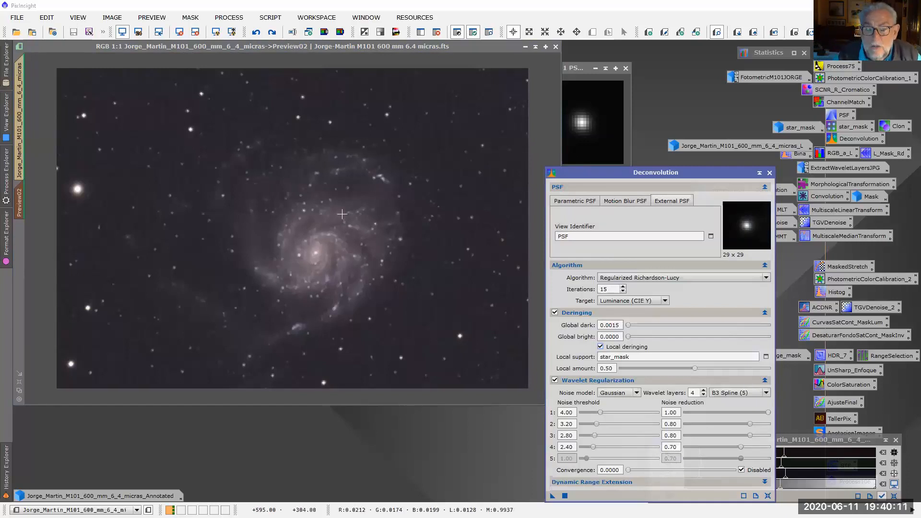
pyautogui.click(6, 476)
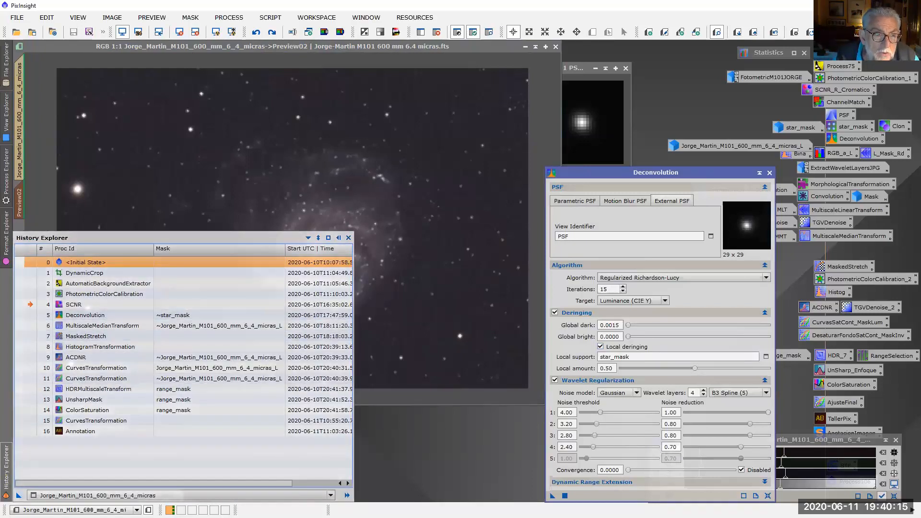
pyautogui.click(20, 145)
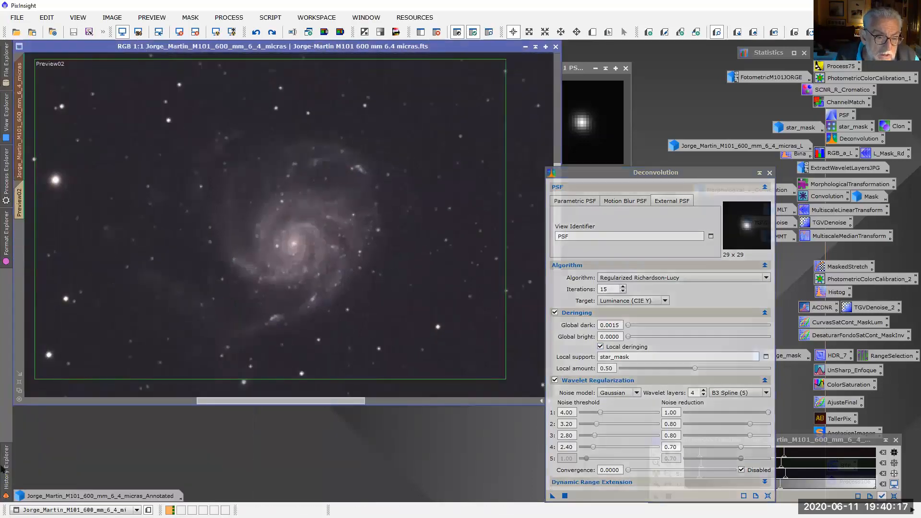
pyautogui.moveTo(4, 470)
pyautogui.scroll(-2, 407, 246)
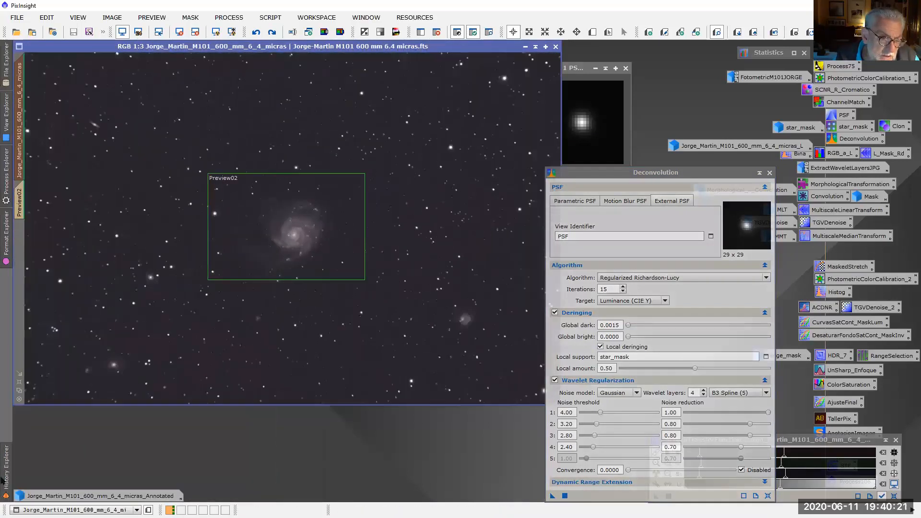
pyautogui.click(30, 315)
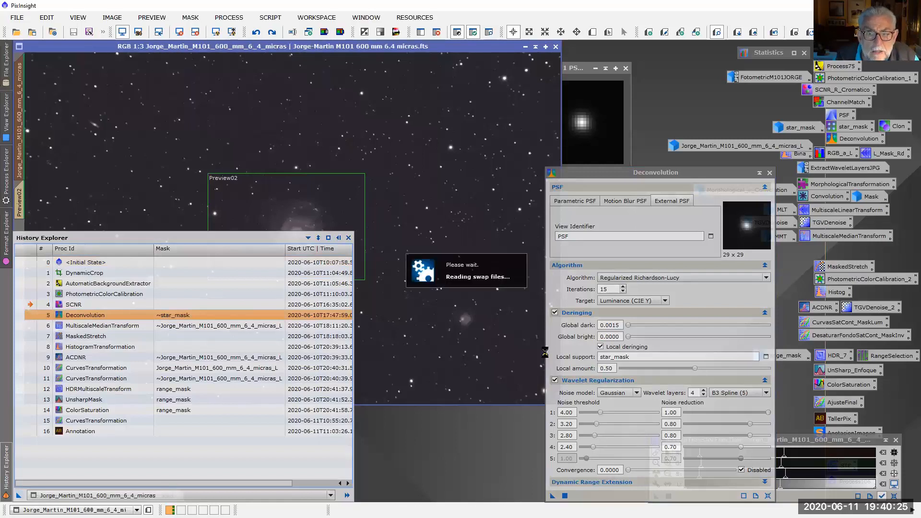
# Compare the full image before and after deconvolution at 1:1, and close the Deconvolution settings
pyautogui.scroll(2, 494, 323)
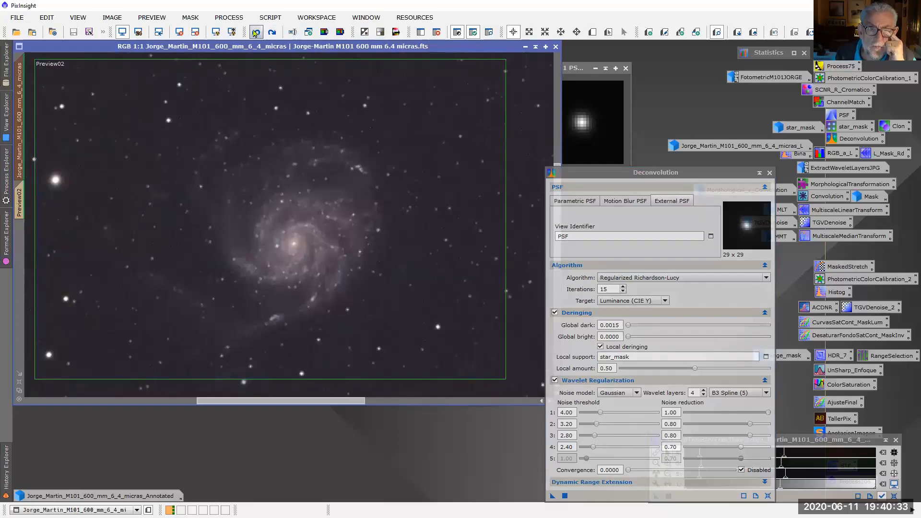
pyautogui.click(272, 32)
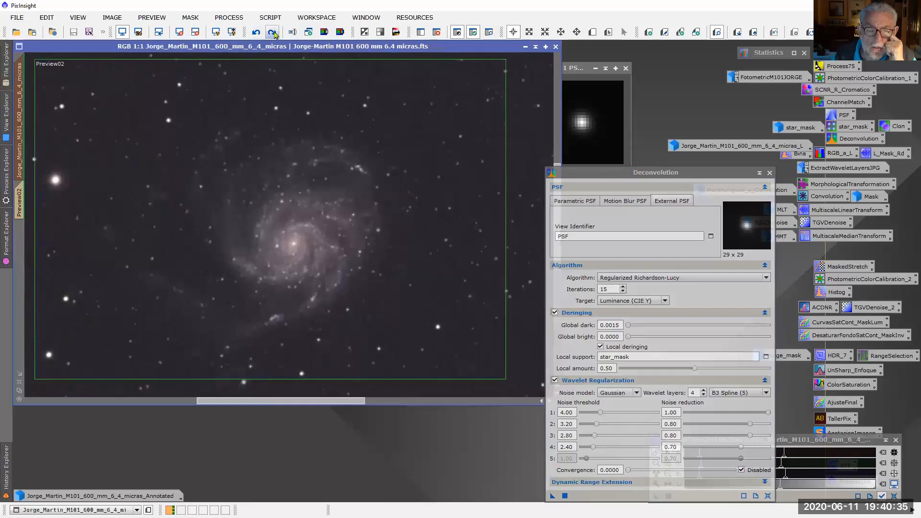
pyautogui.click(770, 173)
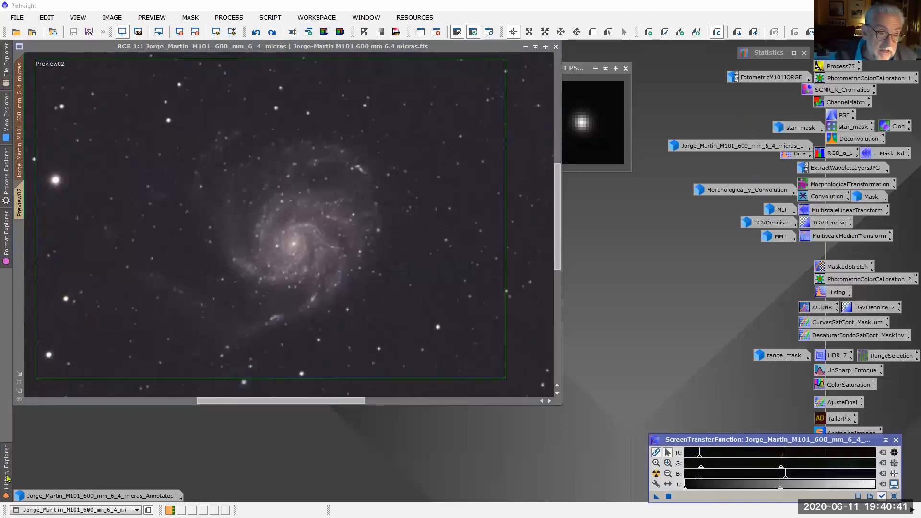
# Review the processing history list, and examine the galaxy and the background beside it at 2:1 in the full image
pyautogui.moveTo(7, 478)
pyautogui.scroll(1, 479, 279)
pyautogui.scroll(-2, 454, 287)
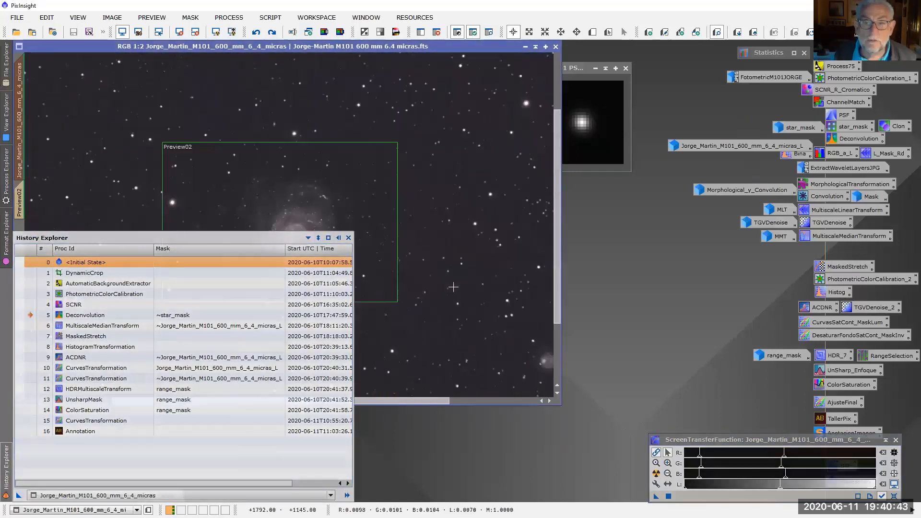
pyautogui.scroll(-1, 454, 286)
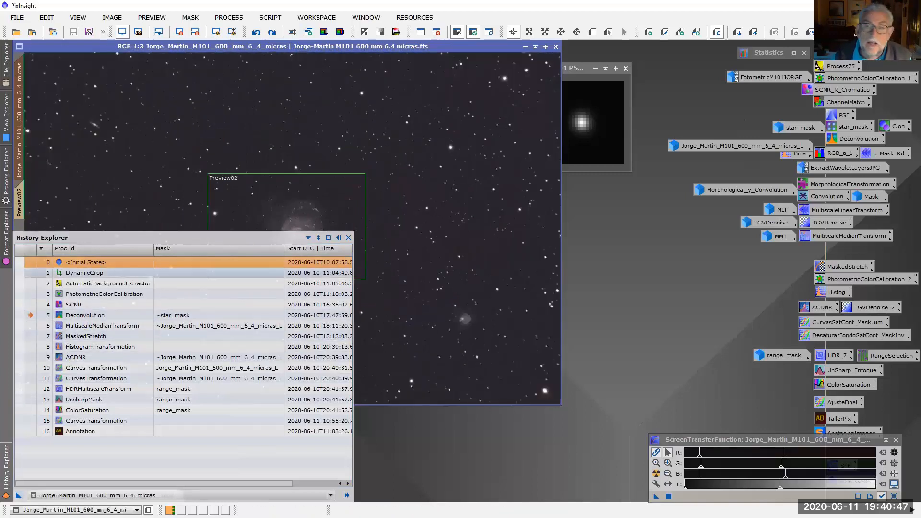
pyautogui.scroll(1, 451, 226)
pyautogui.scroll(2, 450, 225)
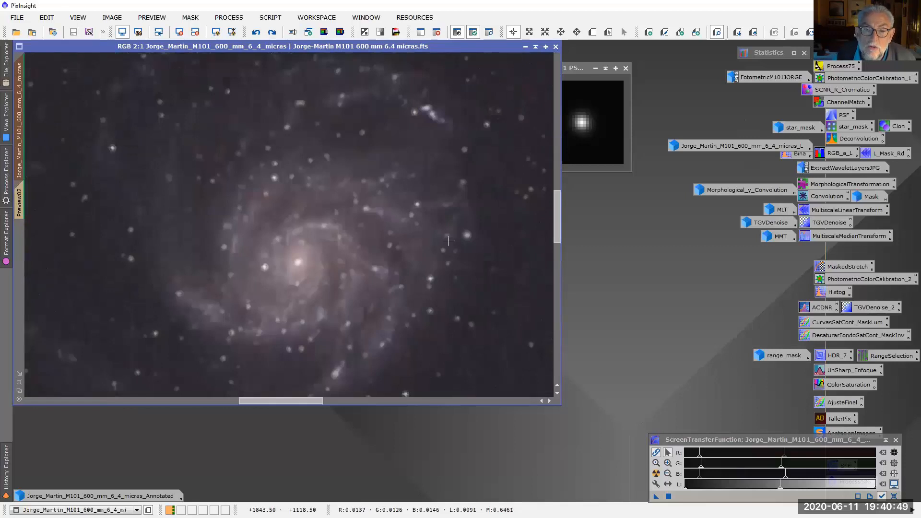
pyautogui.moveTo(277, 405); pyautogui.dragTo(327, 405)
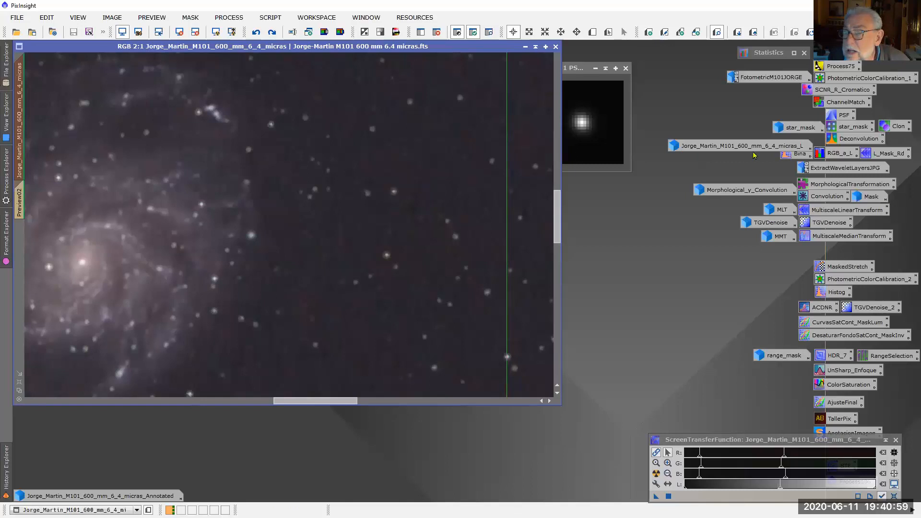
# Review the saved RGB_a_L working space coefficients, and restore the extracted luminance image to step through its earlier states
pyautogui.doubleClick(828, 152)
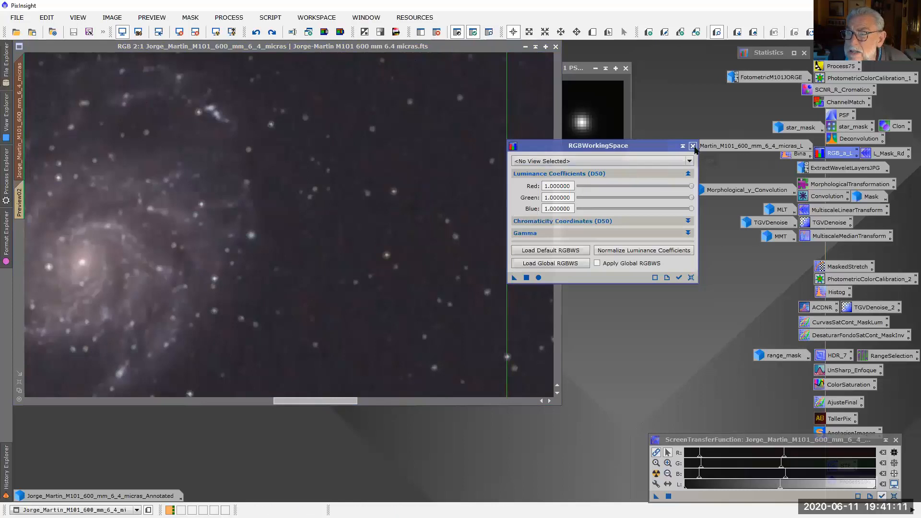
pyautogui.click(692, 146)
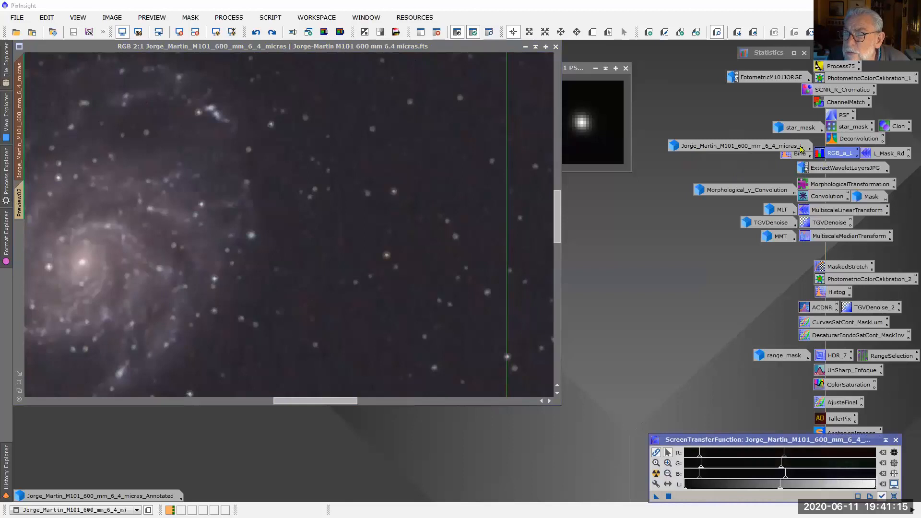
pyautogui.doubleClick(800, 149)
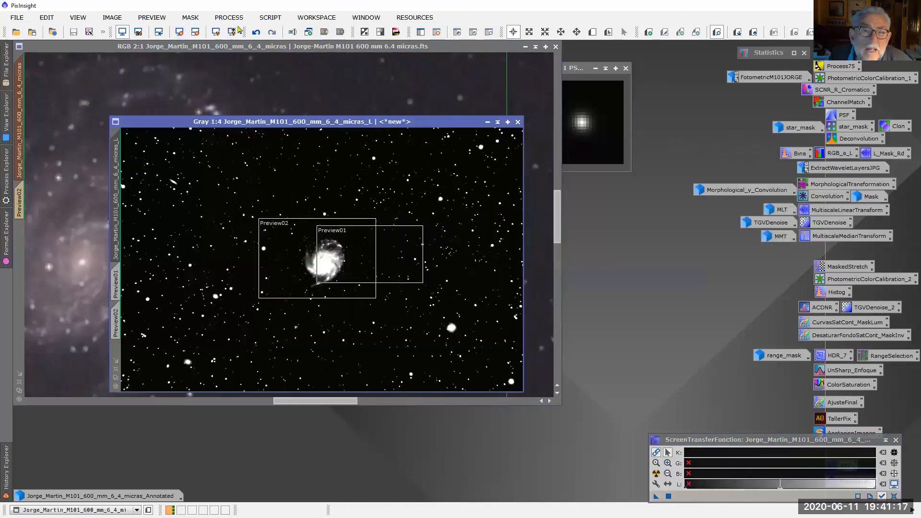
pyautogui.click(255, 32)
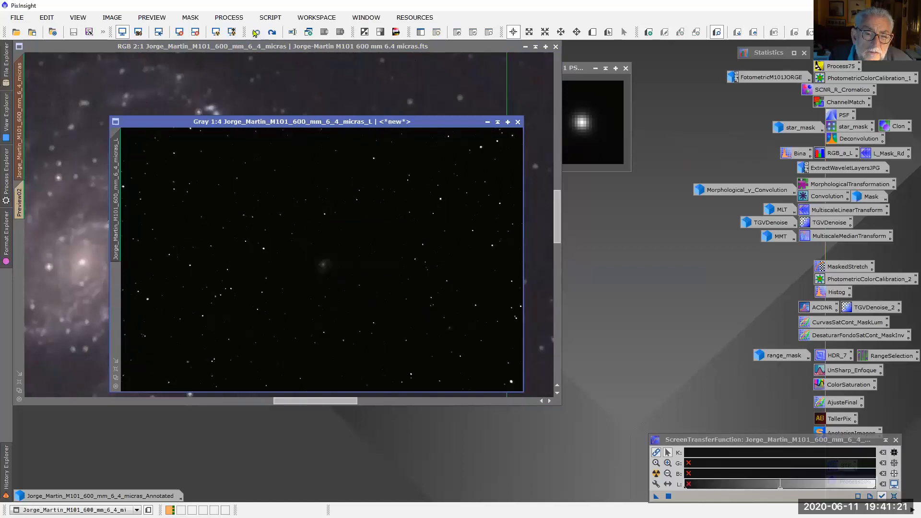
pyautogui.click(269, 30)
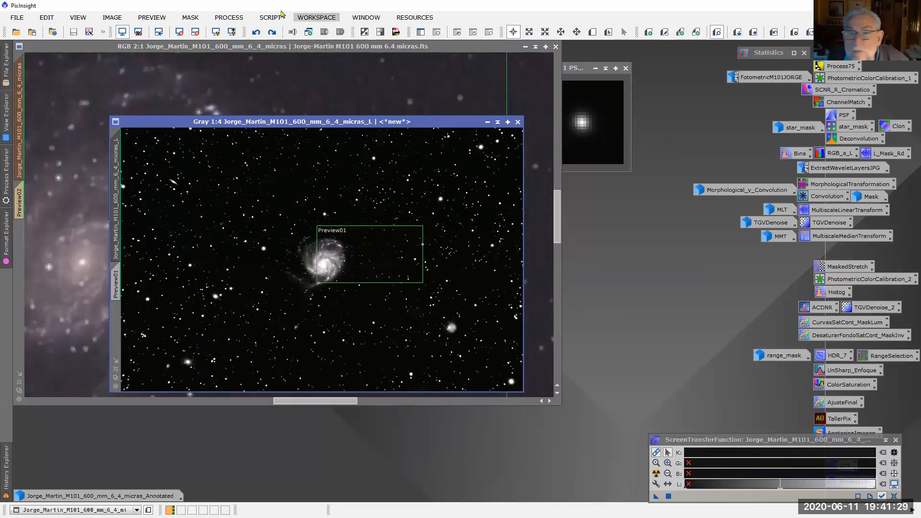
# Review the saved L_Mask_Rd wavelet layers and Bina histogram settings used for the luminance mask, and put the luminance image away
pyautogui.doubleClick(873, 160)
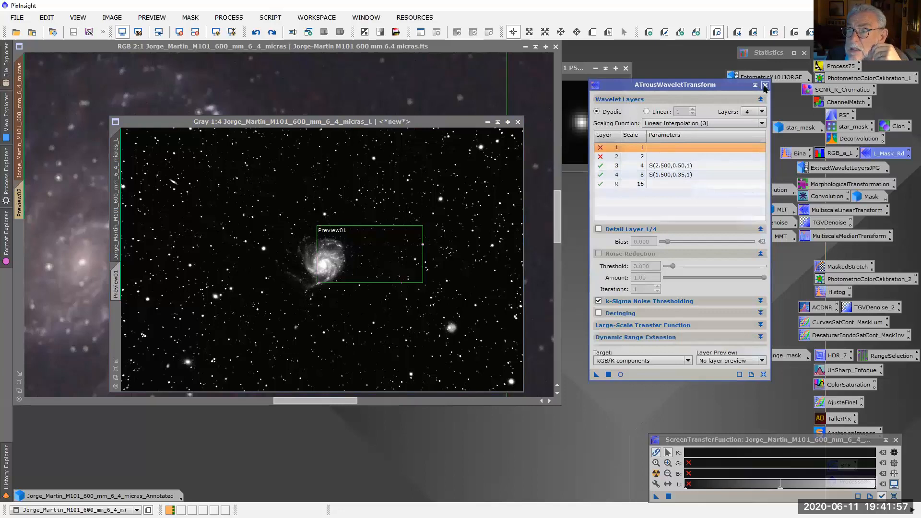
pyautogui.click(765, 86)
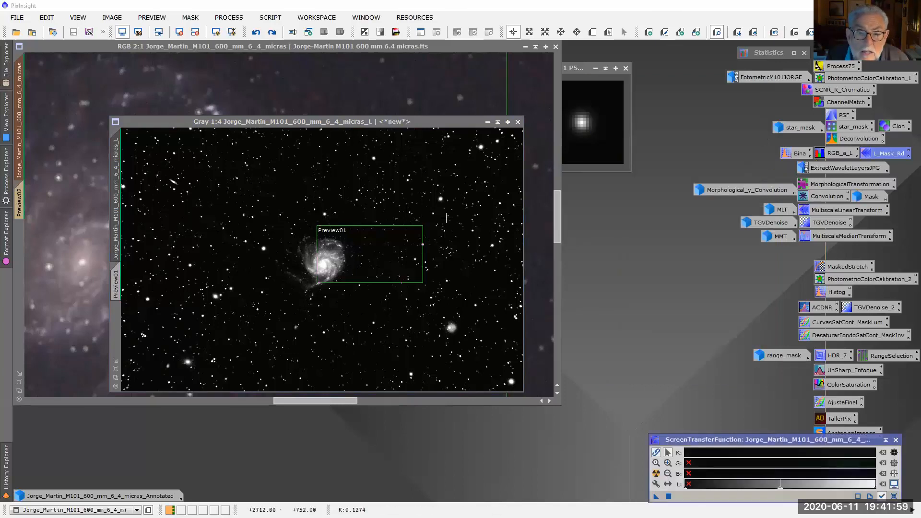
pyautogui.click(796, 154)
pyautogui.doubleClick(795, 155)
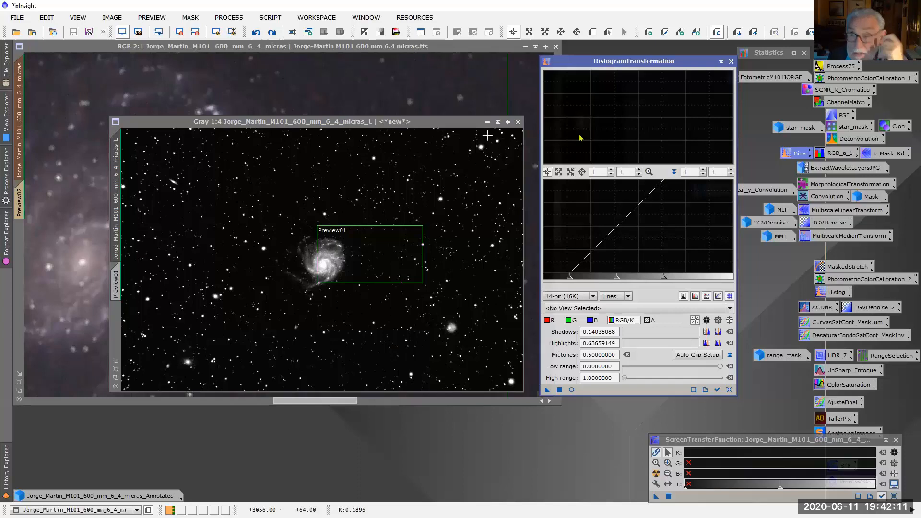
pyautogui.click(731, 62)
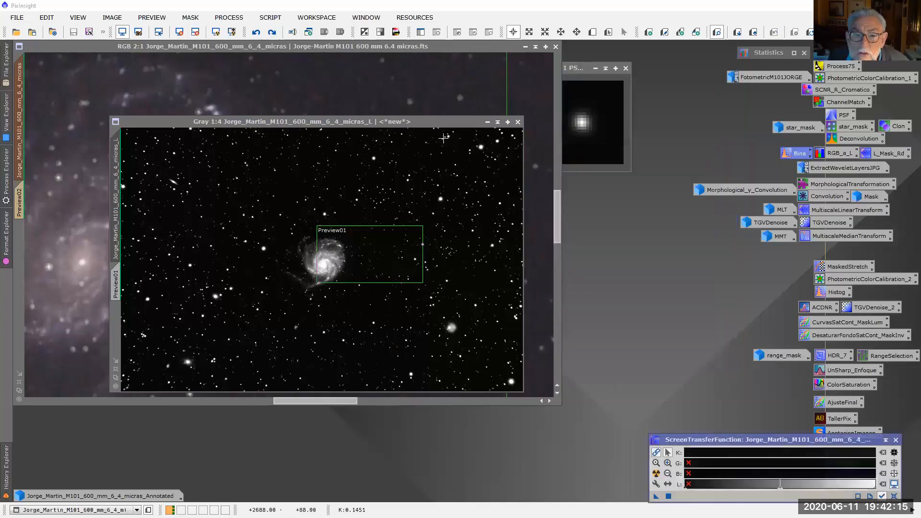
pyautogui.click(488, 122)
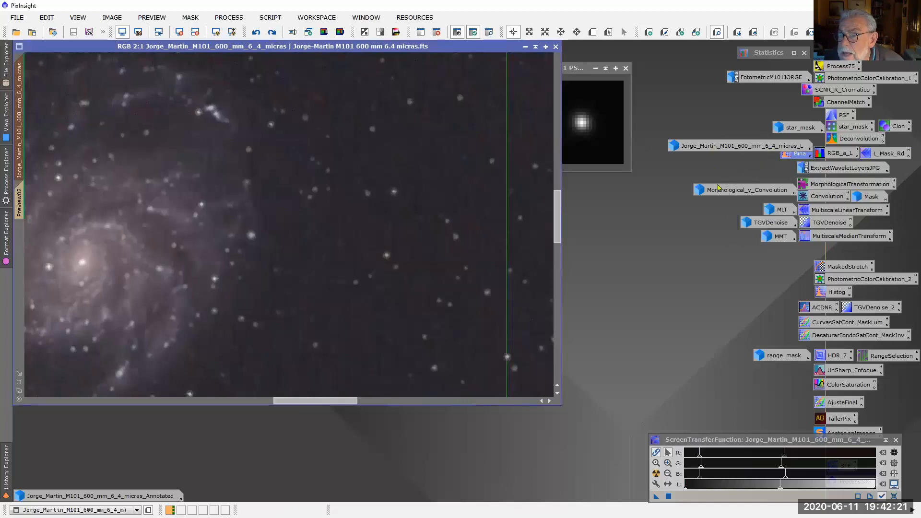
pyautogui.moveTo(718, 187)
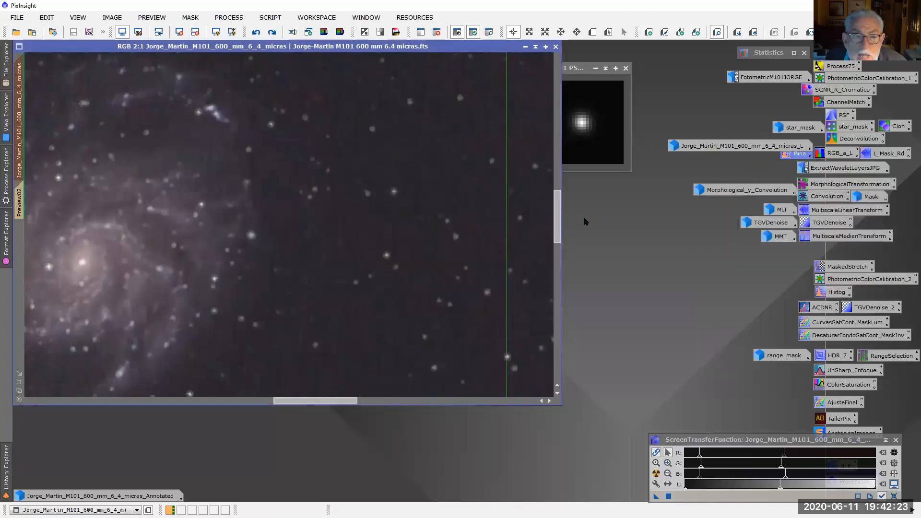
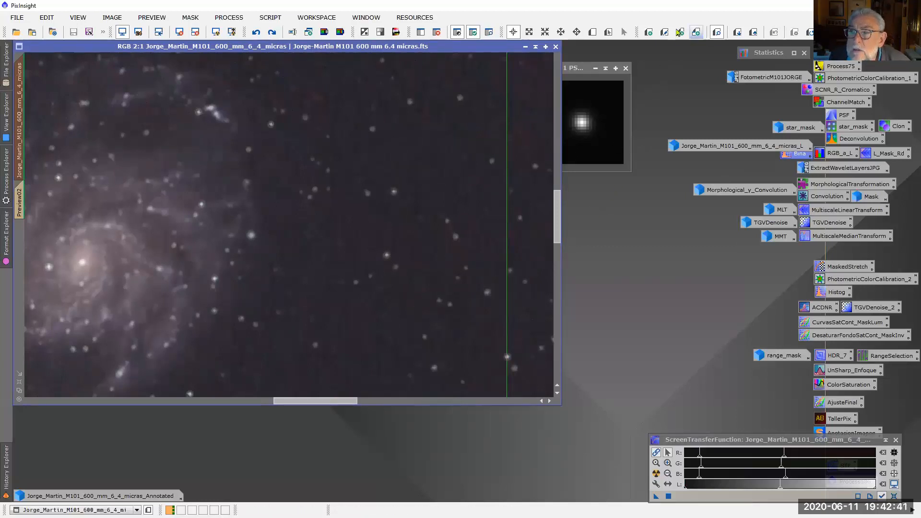
# Define a small preview on the starry background beside the galaxy and extract it as a separate image
pyautogui.click(591, 32)
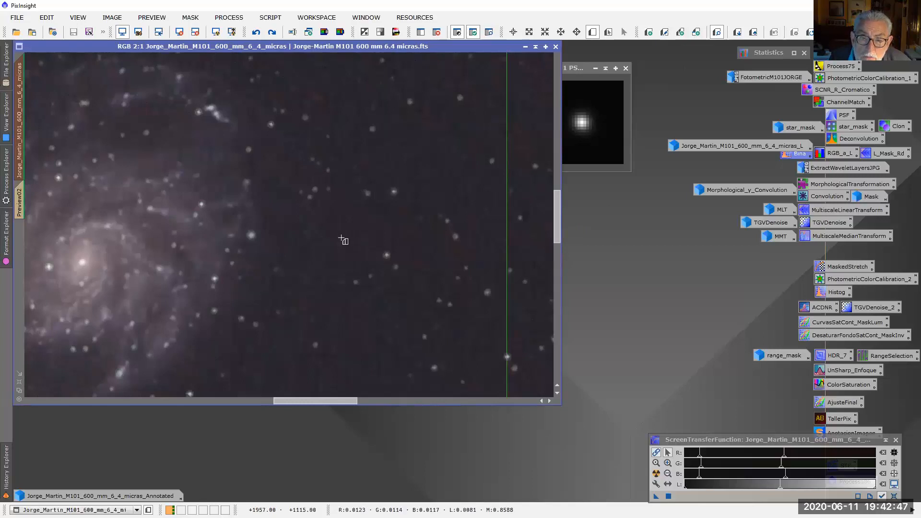
pyautogui.moveTo(292, 140); pyautogui.dragTo(402, 213)
pyautogui.click(25, 249)
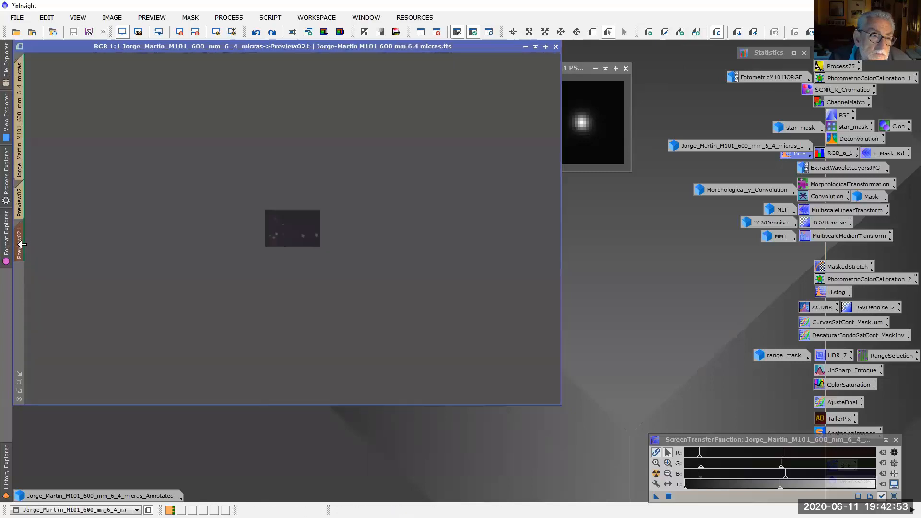
pyautogui.moveTo(22, 244); pyautogui.dragTo(599, 290)
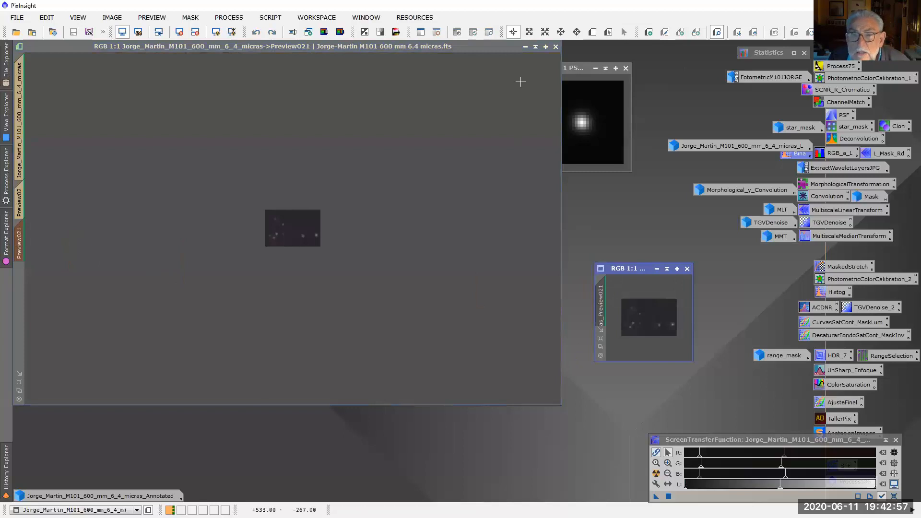
# Minimize the main M101 image, close the PSF image, and move the extracted background image into the freed workspace
pyautogui.click(525, 47)
pyautogui.moveTo(378, 226); pyautogui.dragTo(101, 48)
pyautogui.click(626, 68)
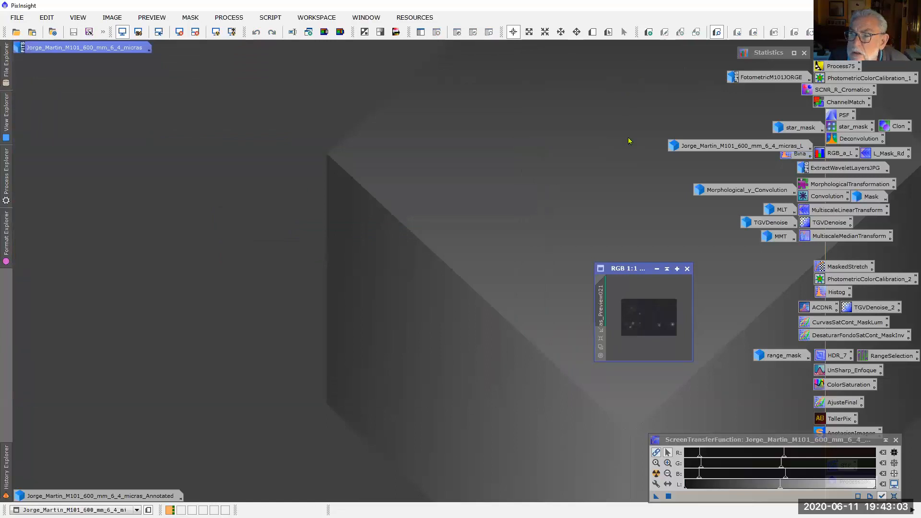
pyautogui.moveTo(651, 272); pyautogui.dragTo(181, 171)
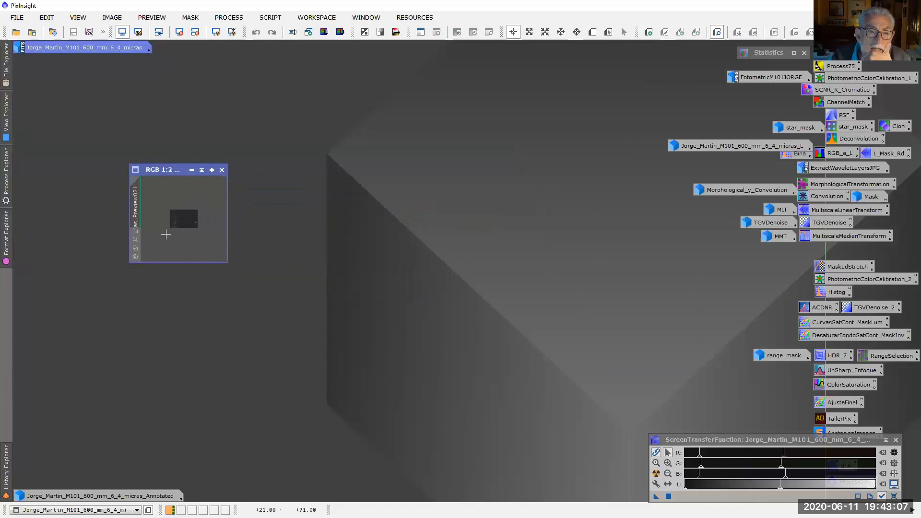
# Examine the noise and stars in the extracted background image at high magnification, and return it to 1:1
pyautogui.scroll(1, 166, 235)
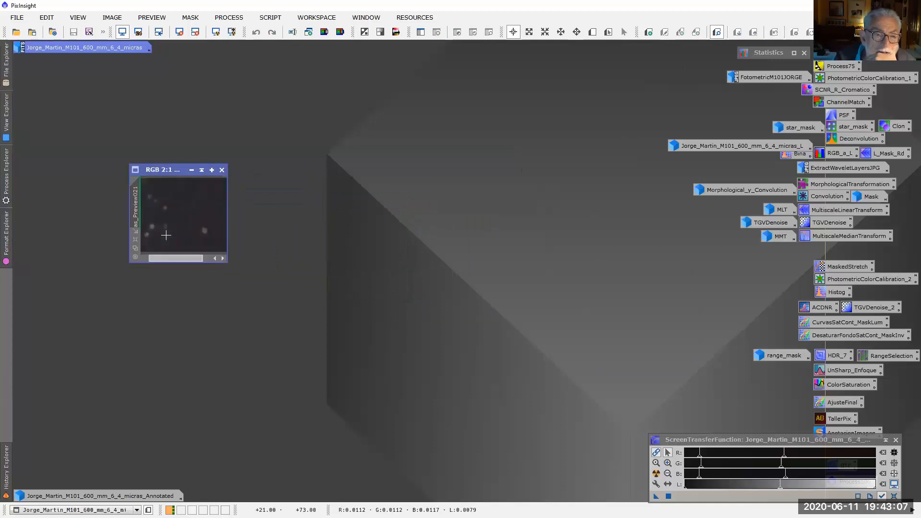
pyautogui.click(135, 250)
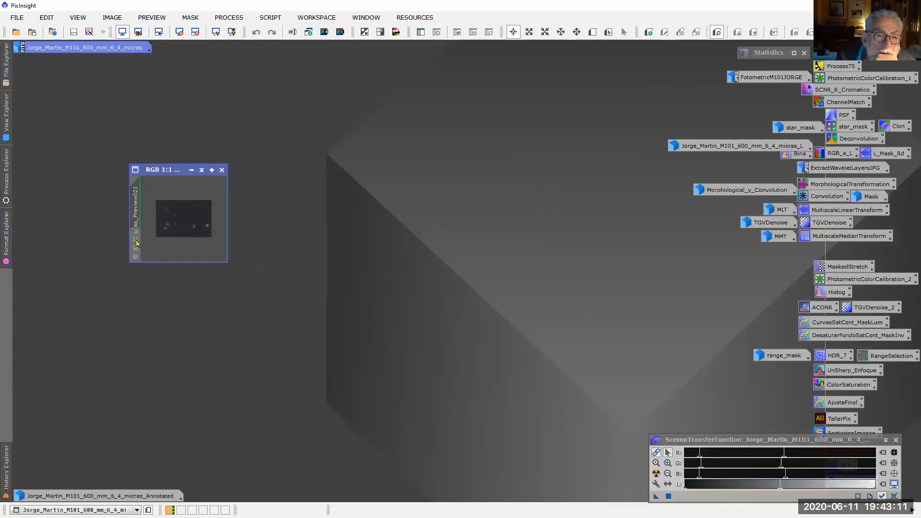
pyautogui.click(136, 244)
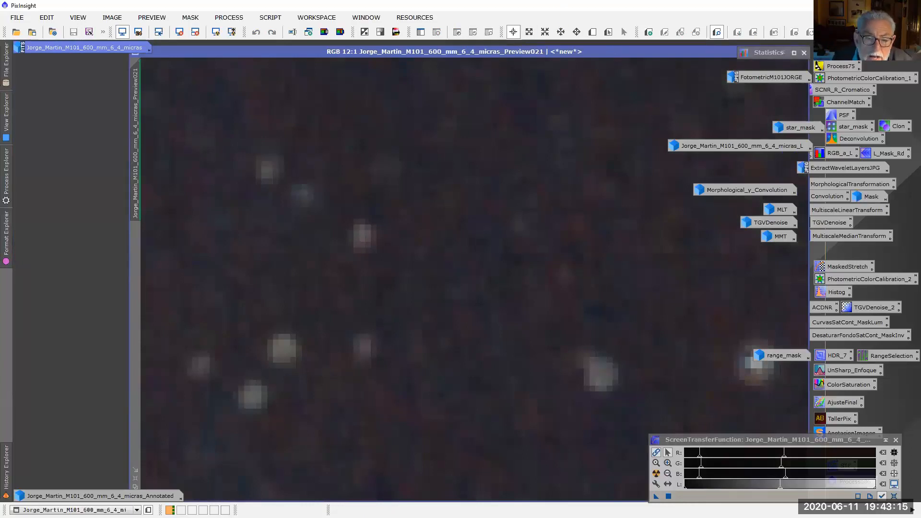
pyautogui.click(135, 489)
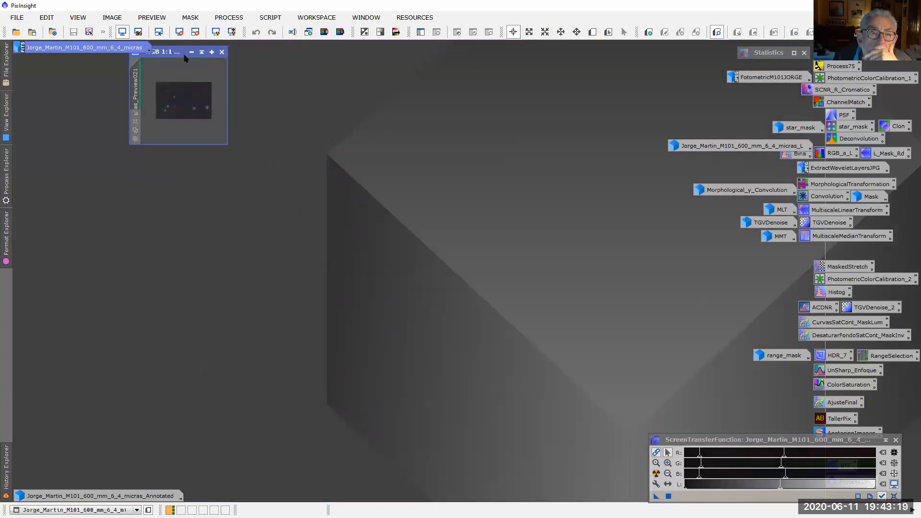
pyautogui.moveTo(181, 57); pyautogui.dragTo(81, 114)
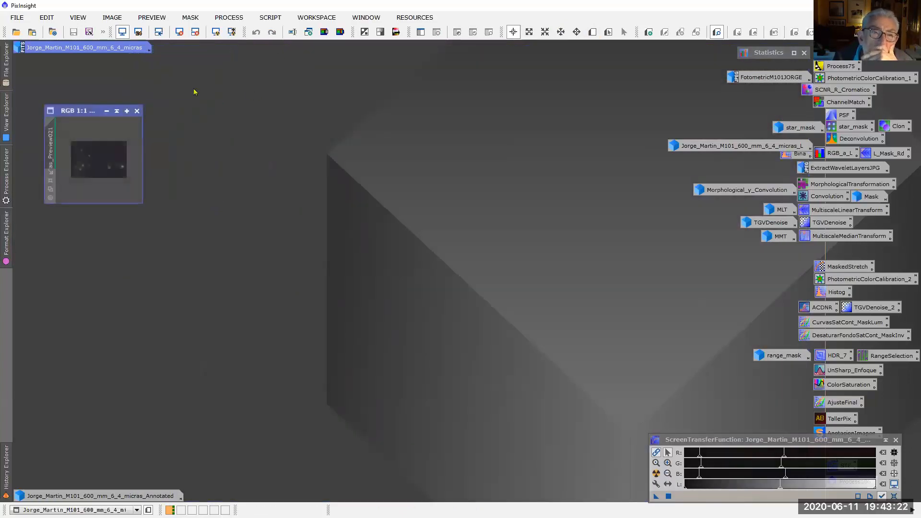
# Run the ExtractWaveletLayers script on the extracted background image for six layers plus the residual, using the 5x5 B3 Spline scaling function
pyautogui.click(268, 19)
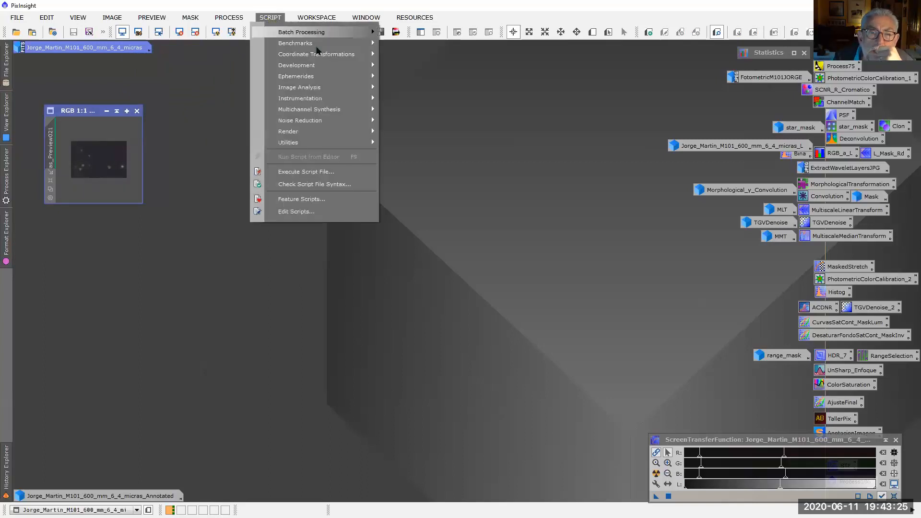
pyautogui.moveTo(313, 90)
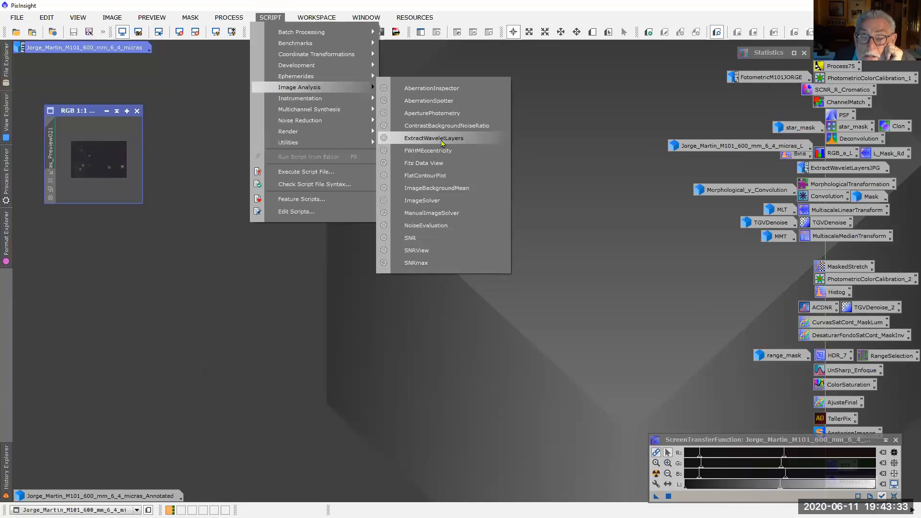
pyautogui.click(442, 142)
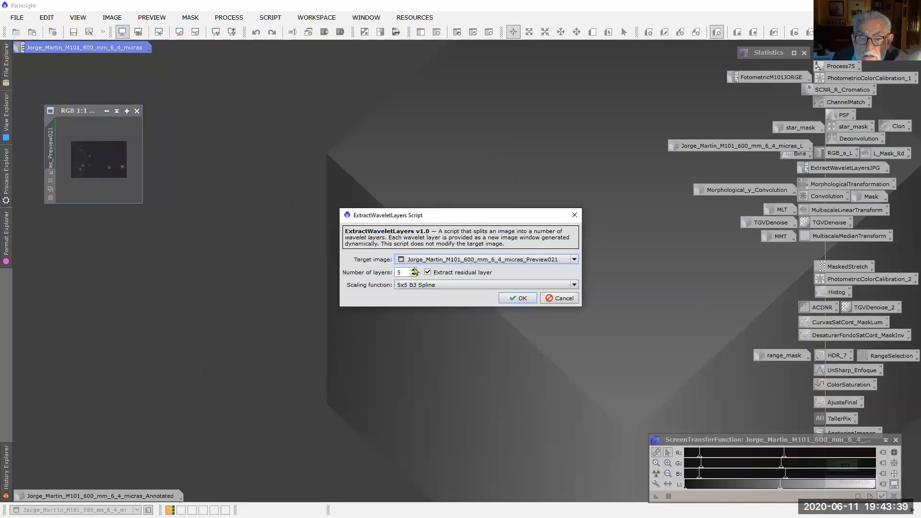
pyautogui.click(523, 302)
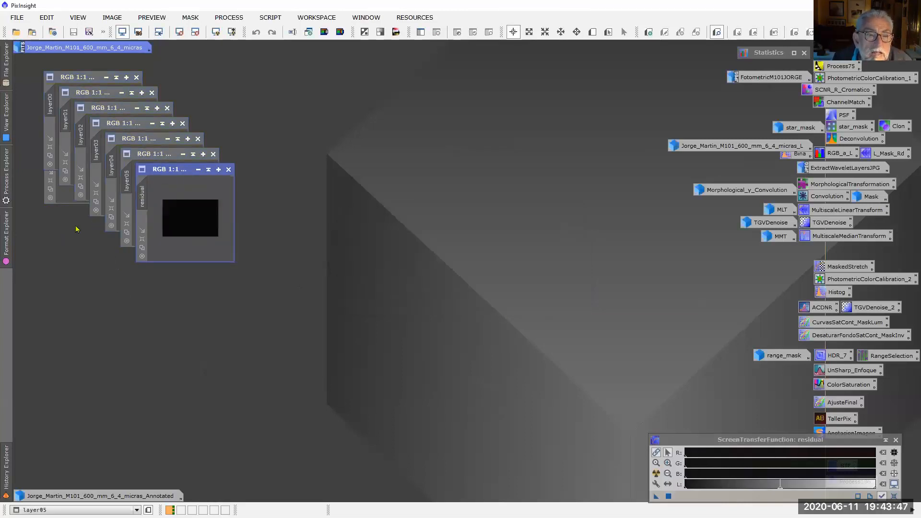
# Spread the wavelet layer images and the residual across the workspace so that layer00 through residual can be seen together
pyautogui.moveTo(169, 174); pyautogui.dragTo(479, 169)
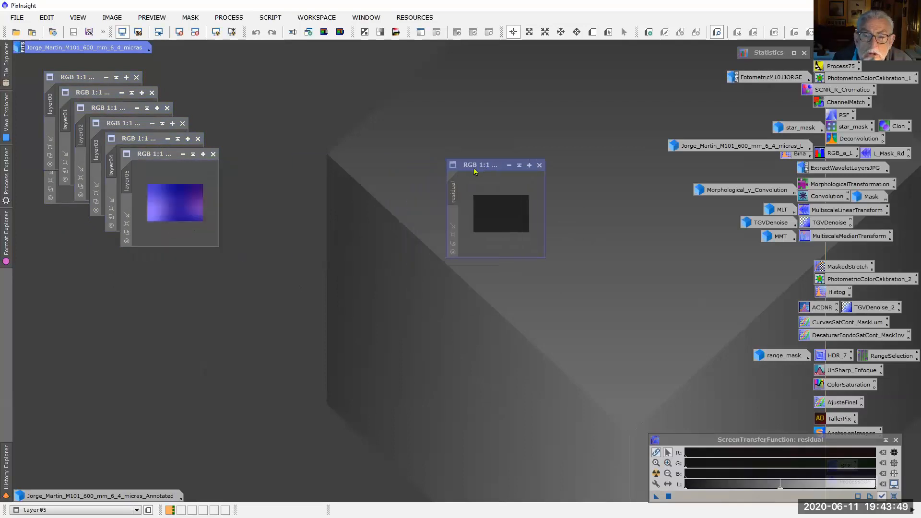
pyautogui.moveTo(154, 157); pyautogui.dragTo(380, 168)
pyautogui.moveTo(127, 143); pyautogui.dragTo(265, 169)
pyautogui.moveTo(111, 122); pyautogui.dragTo(168, 165)
pyautogui.moveTo(118, 107); pyautogui.dragTo(93, 155)
pyautogui.moveTo(103, 92); pyautogui.dragTo(209, 64)
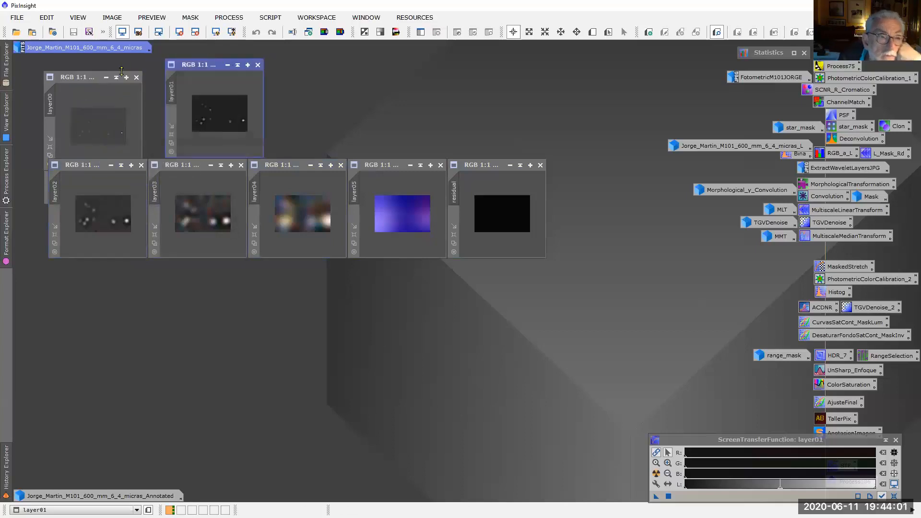
pyautogui.moveTo(87, 77); pyautogui.dragTo(92, 64)
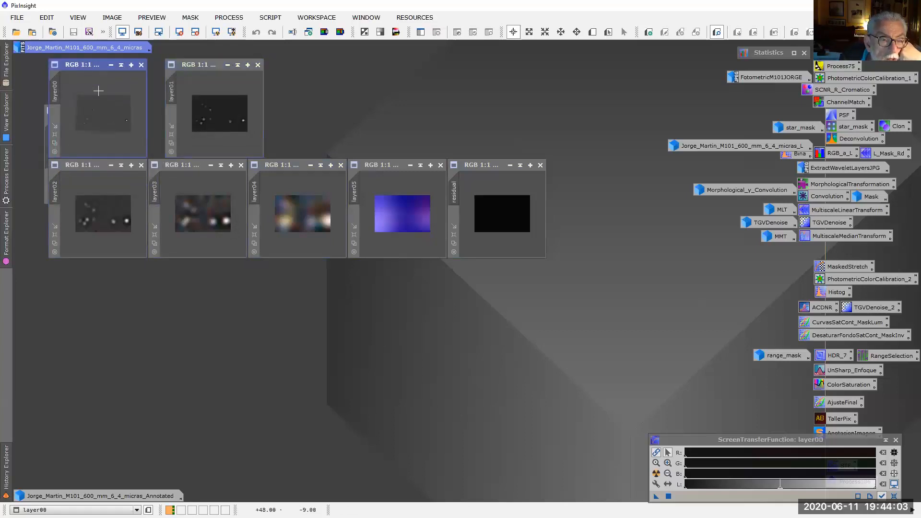
# Apply an automatic screen stretch to each extracted image in turn, from layer00 through layer05 and the residual
pyautogui.click(216, 32)
pyautogui.click(216, 32)
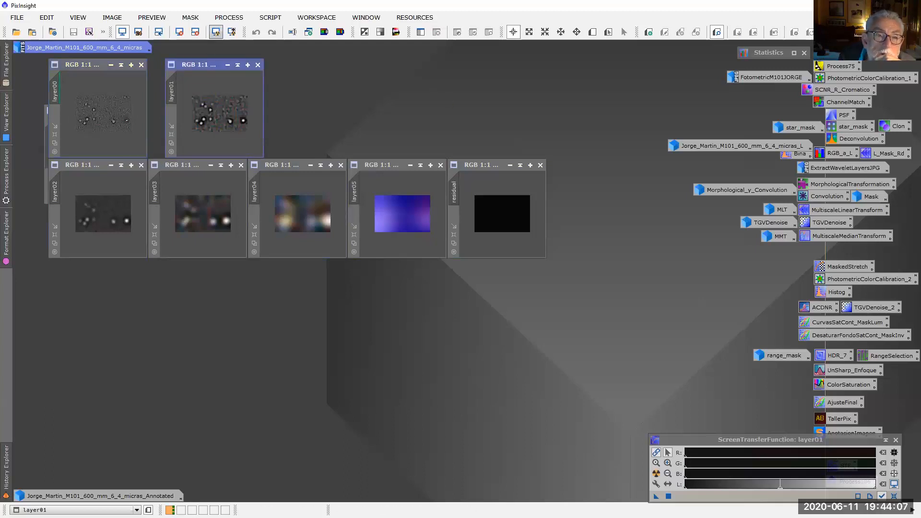
pyautogui.click(113, 203)
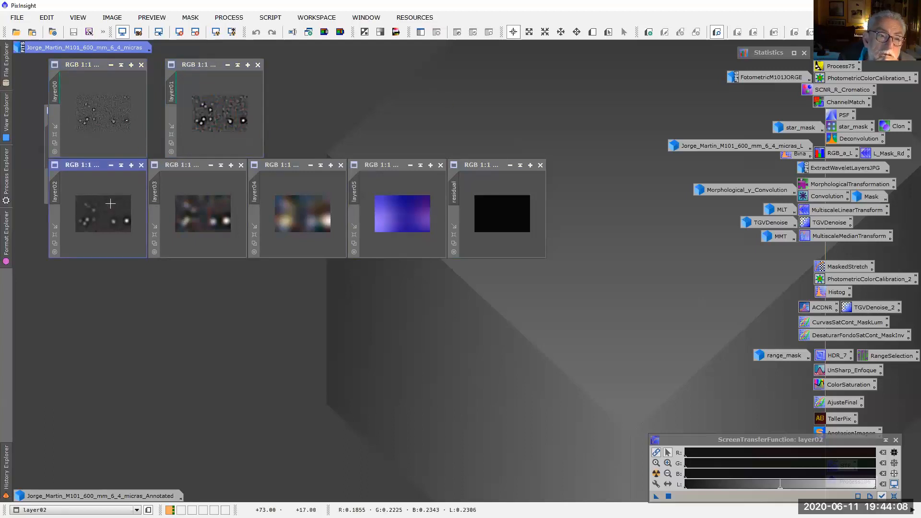
pyautogui.click(216, 31)
pyautogui.hotkey('ctrl', 'Tab')
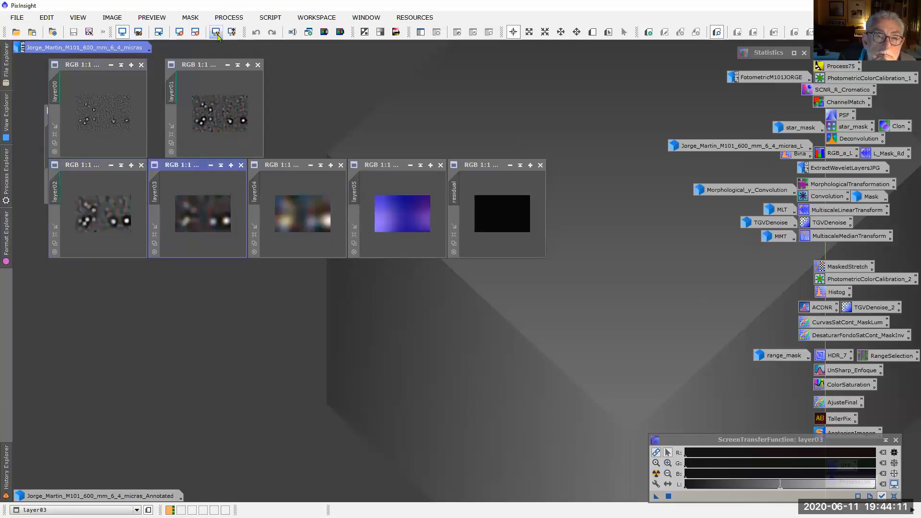
pyautogui.click(216, 32)
pyautogui.hotkey('ctrl', 'Tab')
pyautogui.click(216, 31)
pyautogui.hotkey('ctrl', 'Tab')
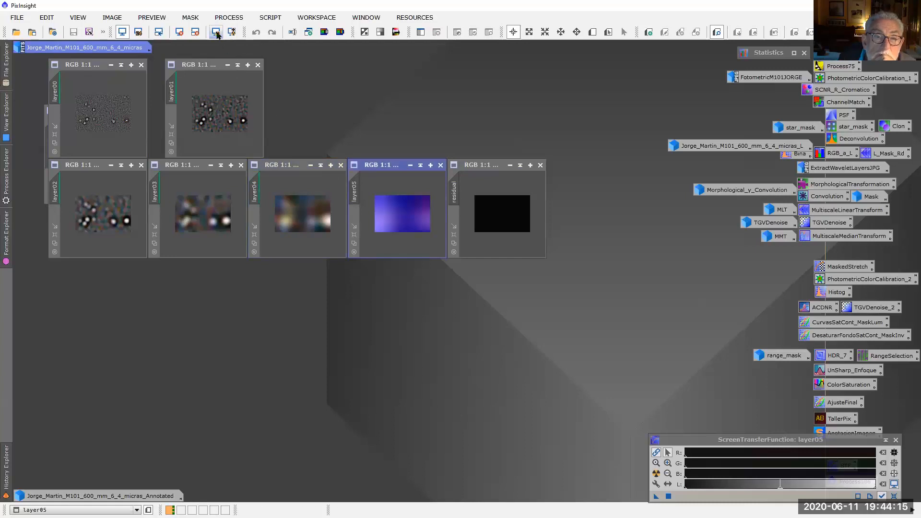
pyautogui.click(216, 32)
pyautogui.hotkey('ctrl', 'Tab')
pyautogui.click(216, 32)
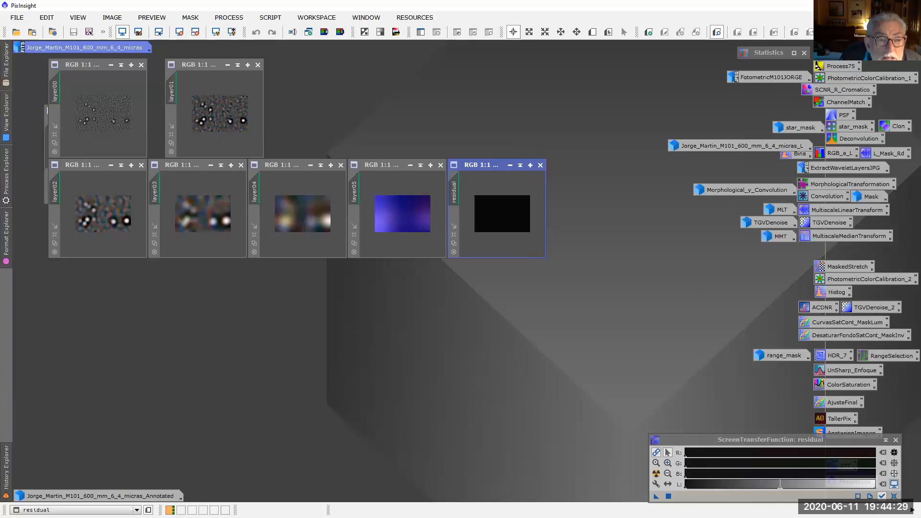
# Examine the noise structure size in layer00 through layer04 at magnifications of 4:1 to 6:1
pyautogui.scroll(5, 88, 113)
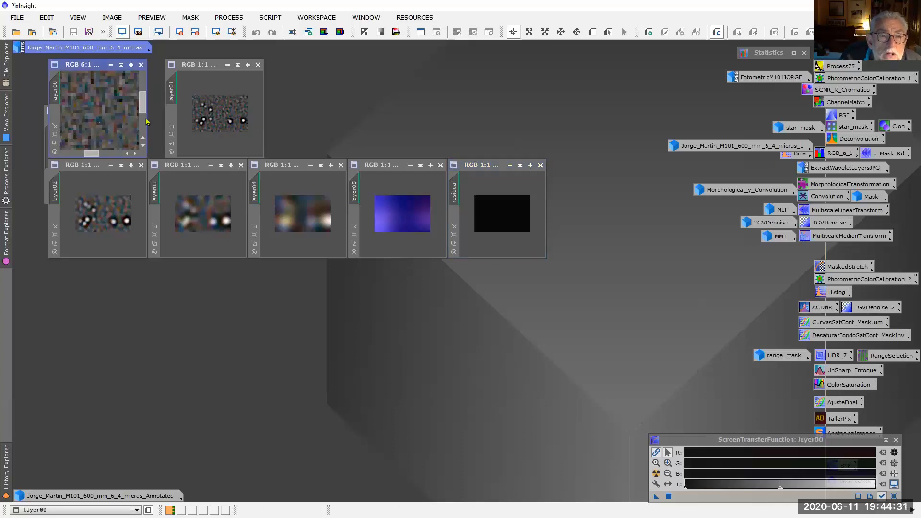
pyautogui.scroll(5, 194, 104)
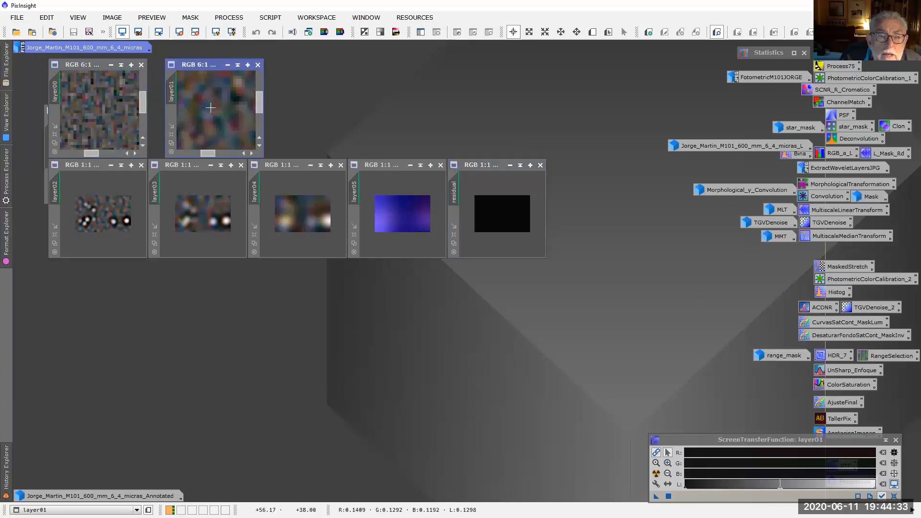
pyautogui.scroll(4, 81, 202)
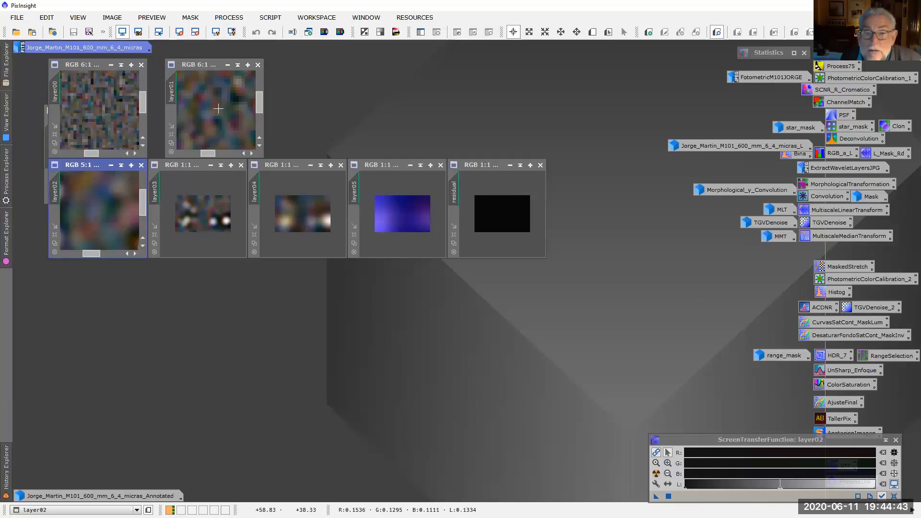
pyautogui.click(200, 224)
pyautogui.scroll(1, 200, 223)
pyautogui.scroll(1, 200, 223)
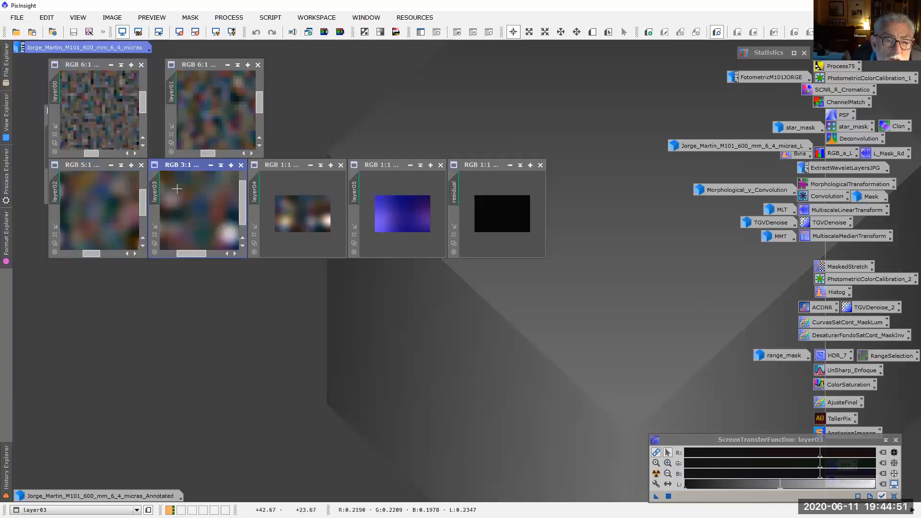
pyautogui.scroll(1, 206, 213)
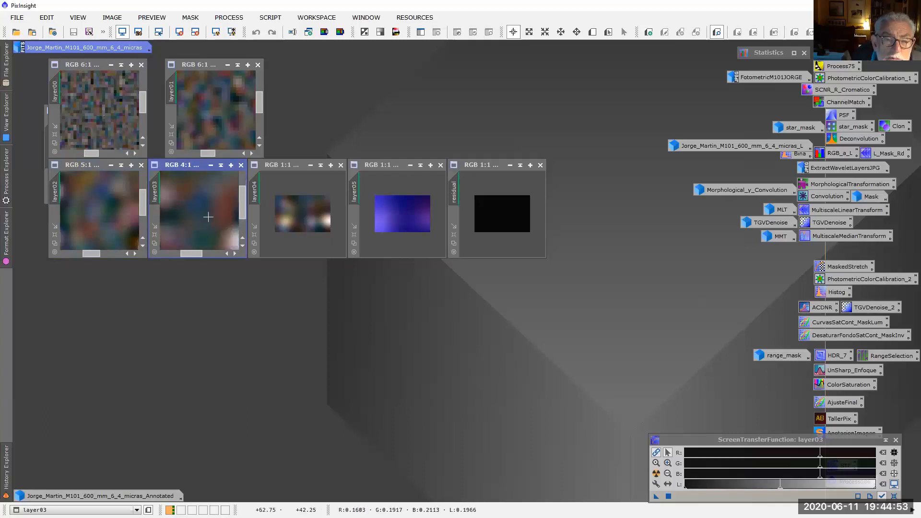
pyautogui.click(319, 226)
pyautogui.scroll(3, 311, 226)
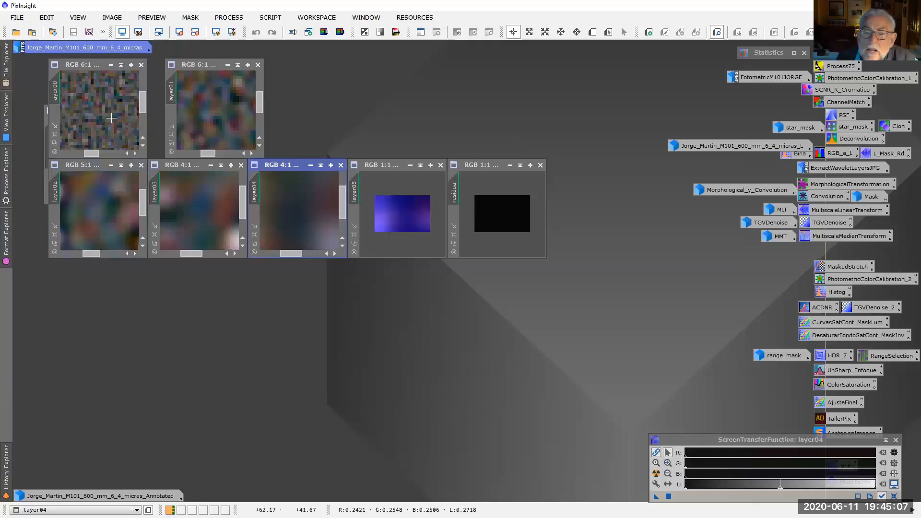
# Close the residual image and all six wavelet layer images
pyautogui.click(540, 165)
pyautogui.click(440, 165)
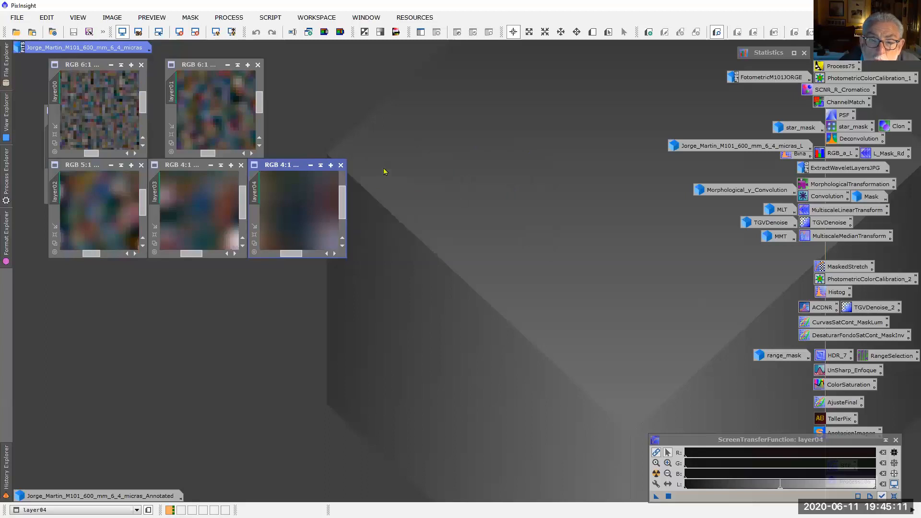
pyautogui.click(341, 165)
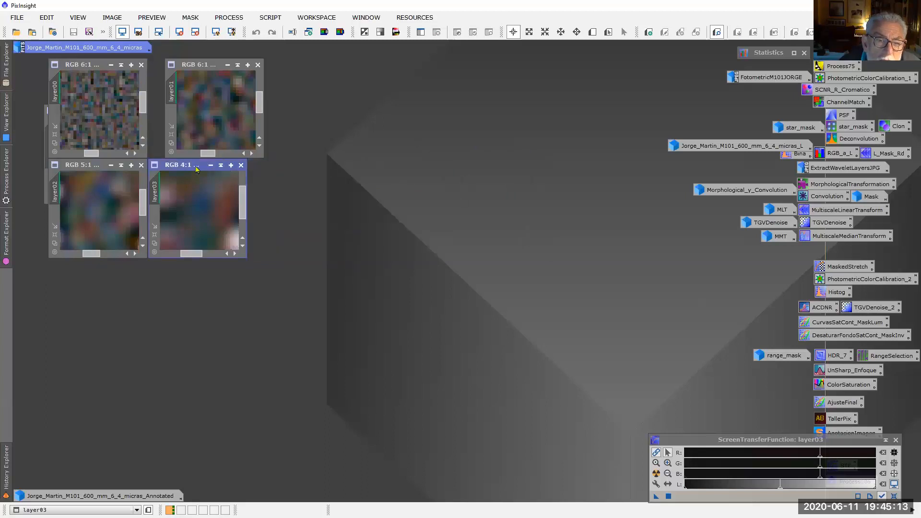
pyautogui.click(241, 165)
pyautogui.click(141, 165)
pyautogui.click(141, 64)
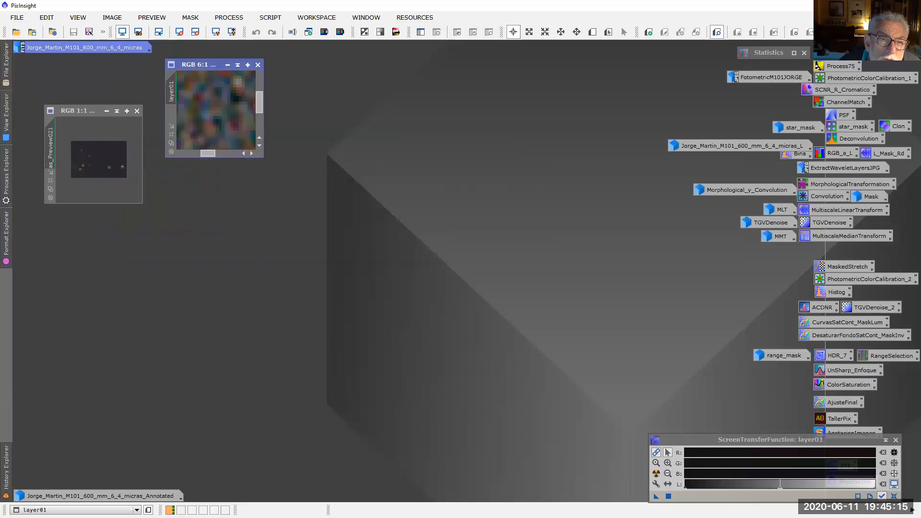
pyautogui.click(258, 65)
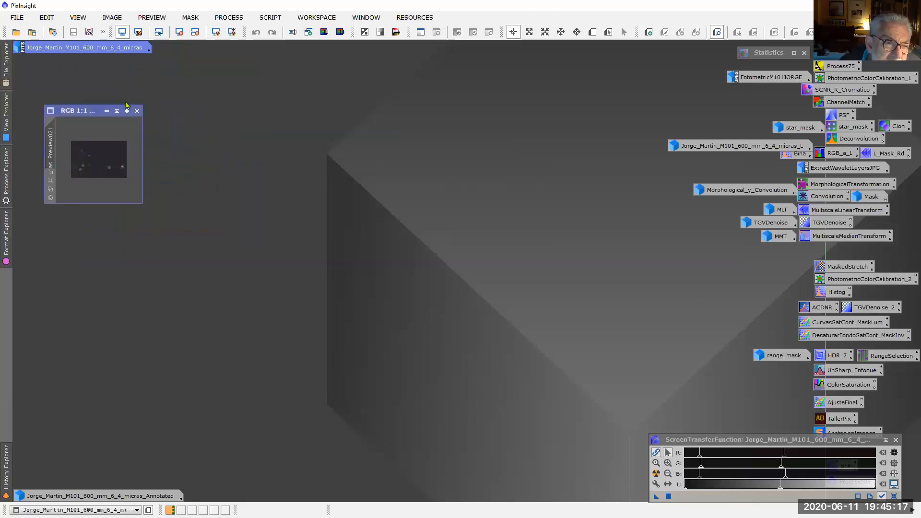
# Close the extracted background image, restore the main M101 image, and remove its small background preview to show the full view
pyautogui.click(137, 111)
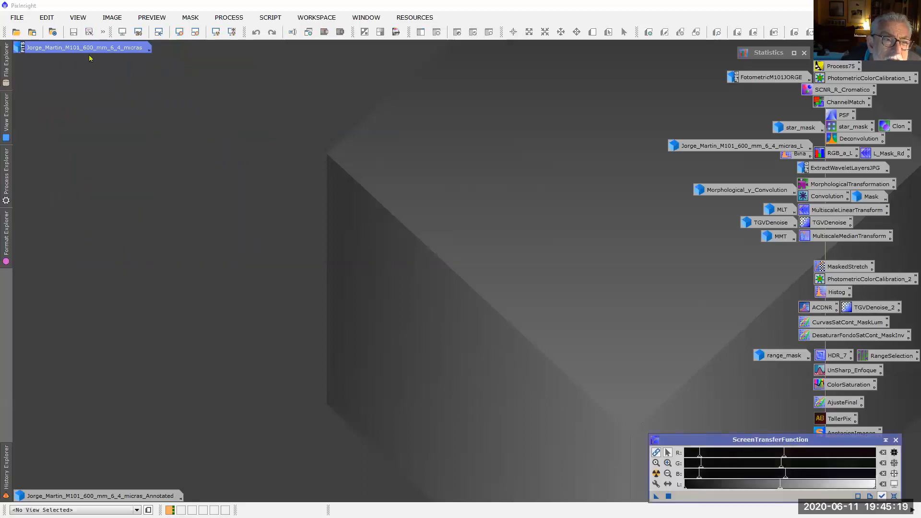
pyautogui.doubleClick(91, 48)
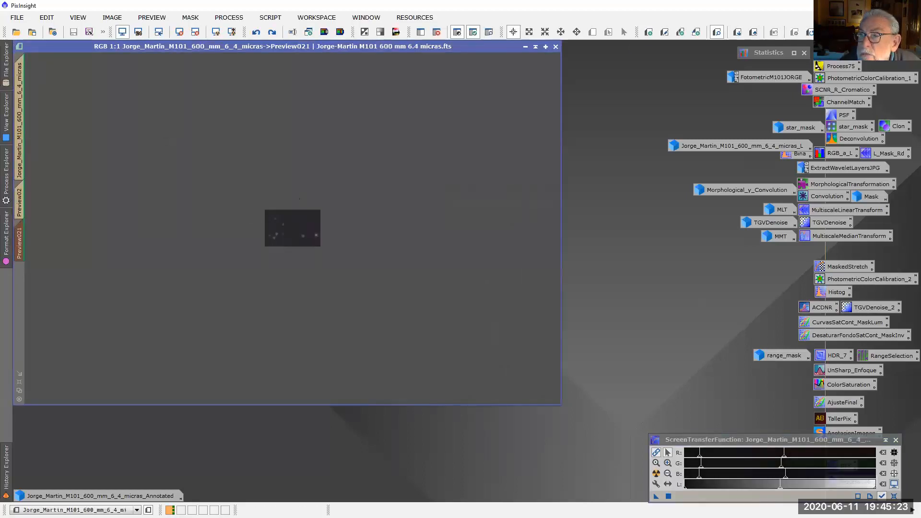
pyautogui.click(14, 163)
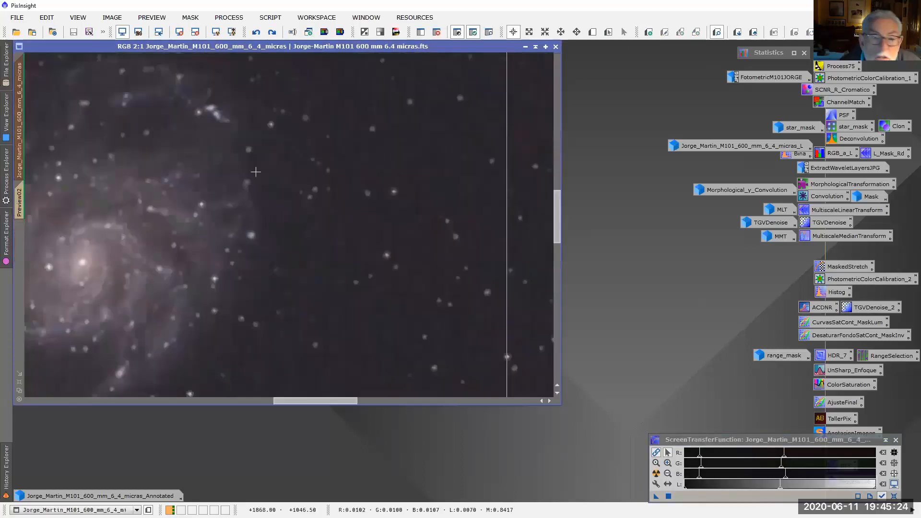
# Show Preview02 of the M101 image with its window fitted, and open the saved MorphologicalTransformation process beside it
pyautogui.click(21, 200)
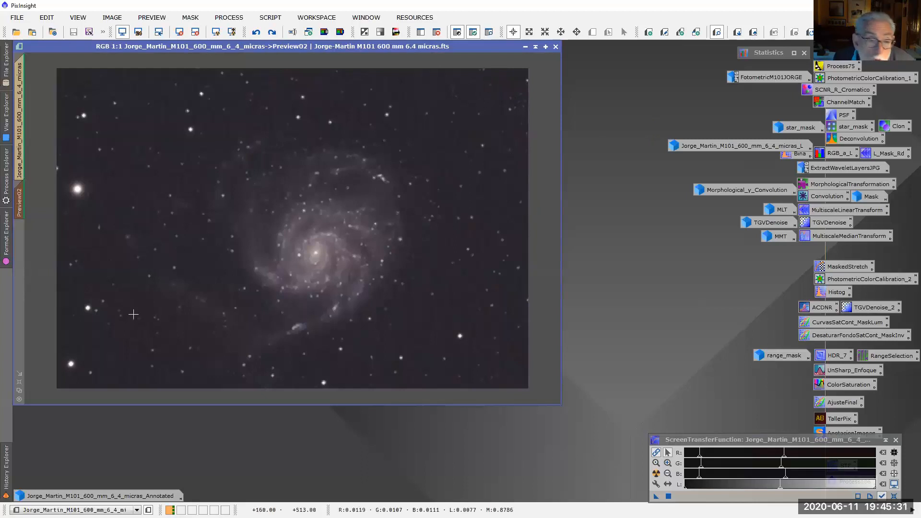
pyautogui.click(19, 392)
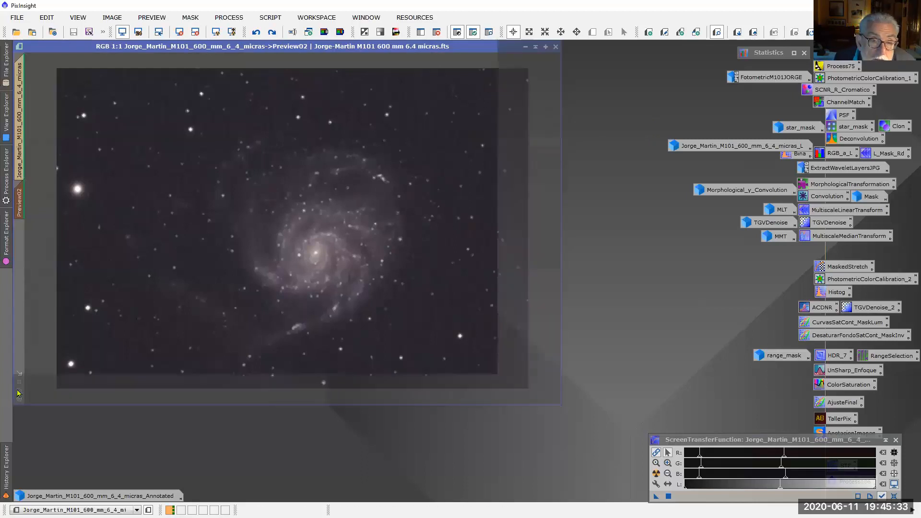
pyautogui.doubleClick(820, 185)
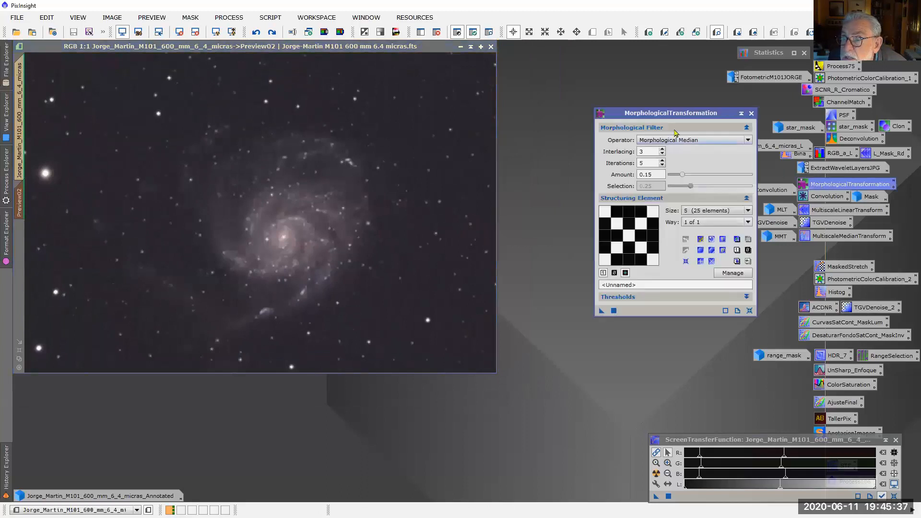
pyautogui.moveTo(673, 114); pyautogui.dragTo(571, 54)
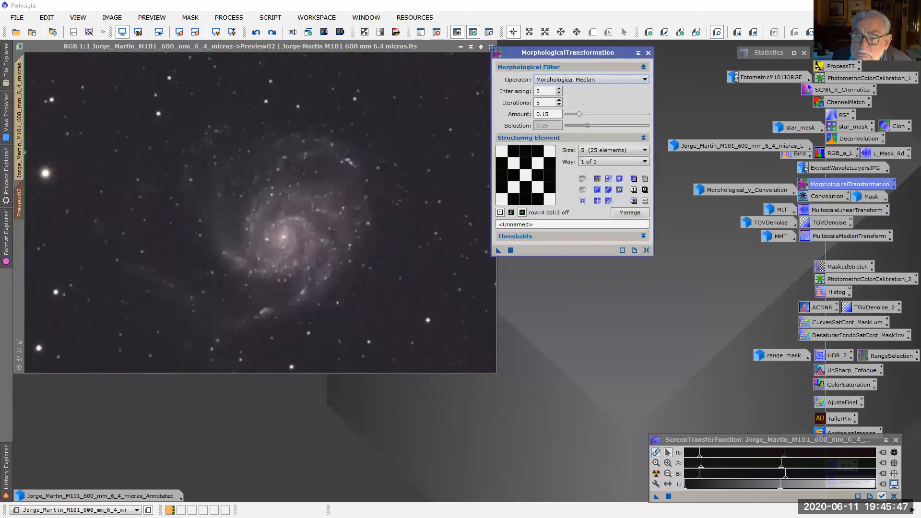
# Apply a Morphological Median filter to Preview02 with interlacing 3, 5 iterations, amount 0.15 and a 5-pixel structuring element
pyautogui.scroll(4, 408, 206)
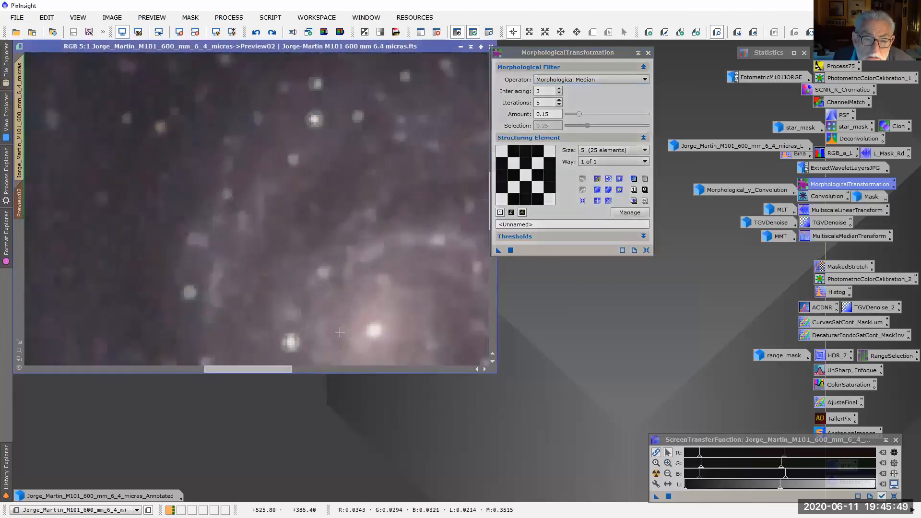
pyautogui.moveTo(262, 371); pyautogui.dragTo(465, 373)
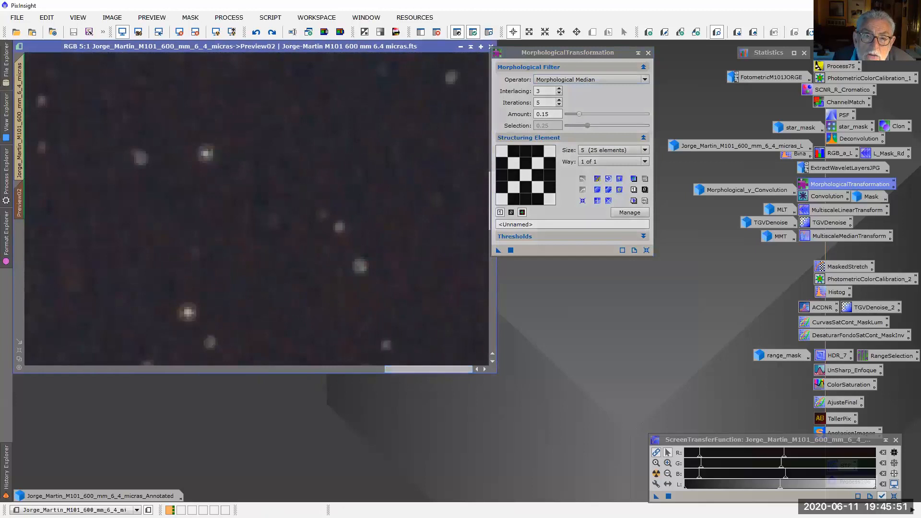
pyautogui.moveTo(498, 250); pyautogui.dragTo(354, 162)
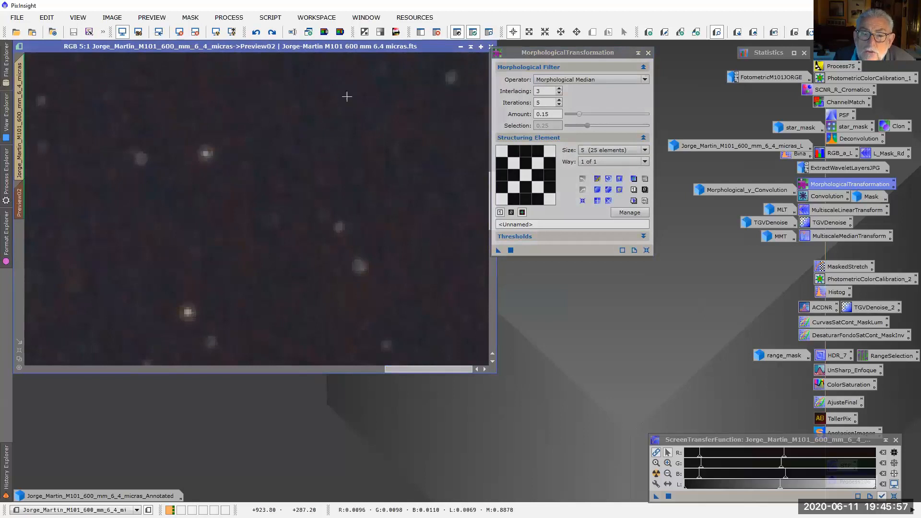
# Examine the filter's effect on the dark background and the galaxy in Preview02 at magnifications of 5:1 to 8:1
pyautogui.scroll(1, 414, 144)
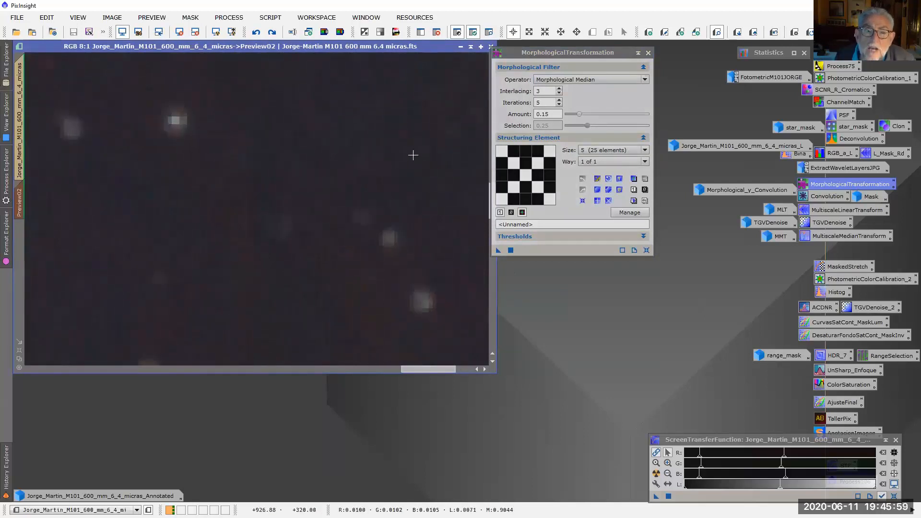
pyautogui.scroll(-2, 418, 148)
pyautogui.scroll(3, 418, 148)
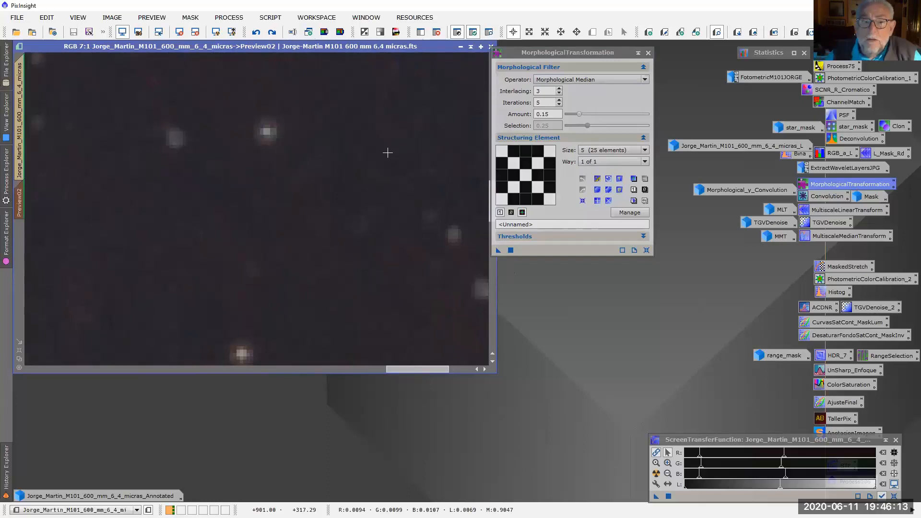
pyautogui.scroll(1, 384, 126)
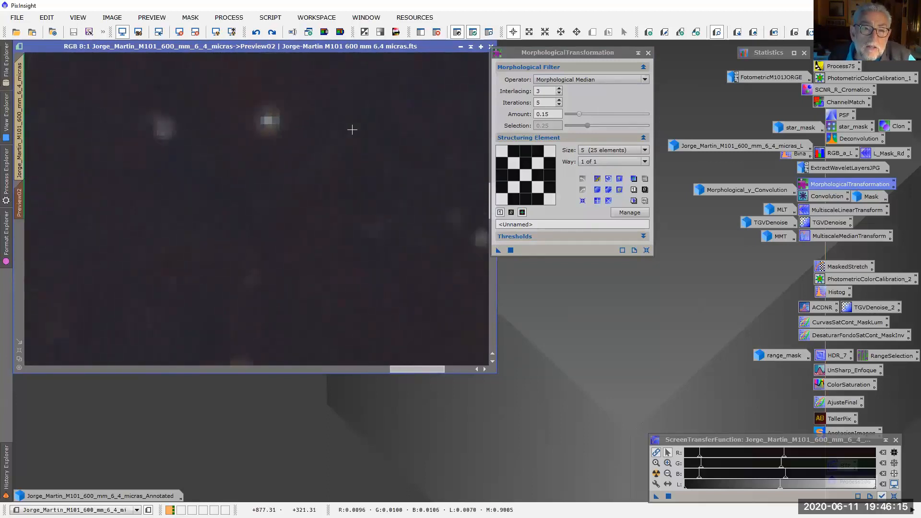
pyautogui.scroll(-12, 351, 130)
pyautogui.scroll(9, 341, 148)
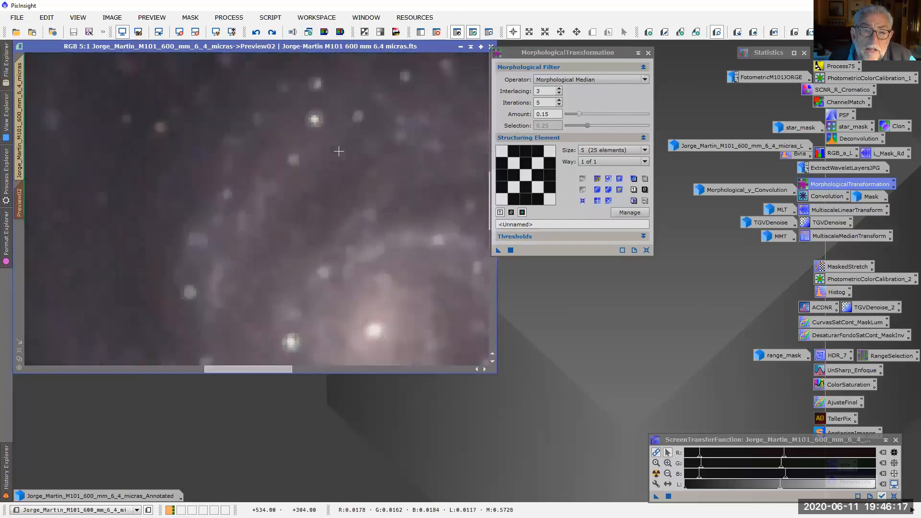
pyautogui.scroll(1, 338, 152)
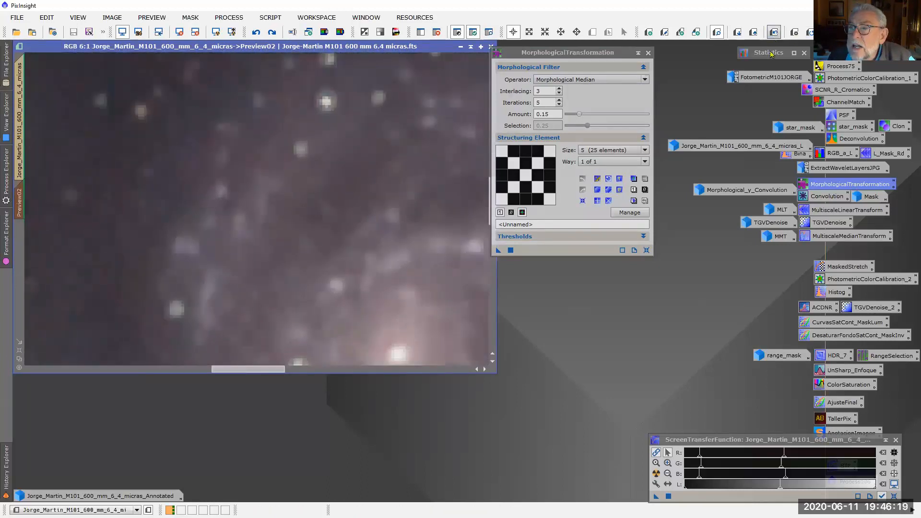
pyautogui.scroll(-4, 256, 234)
pyautogui.scroll(-2, 256, 234)
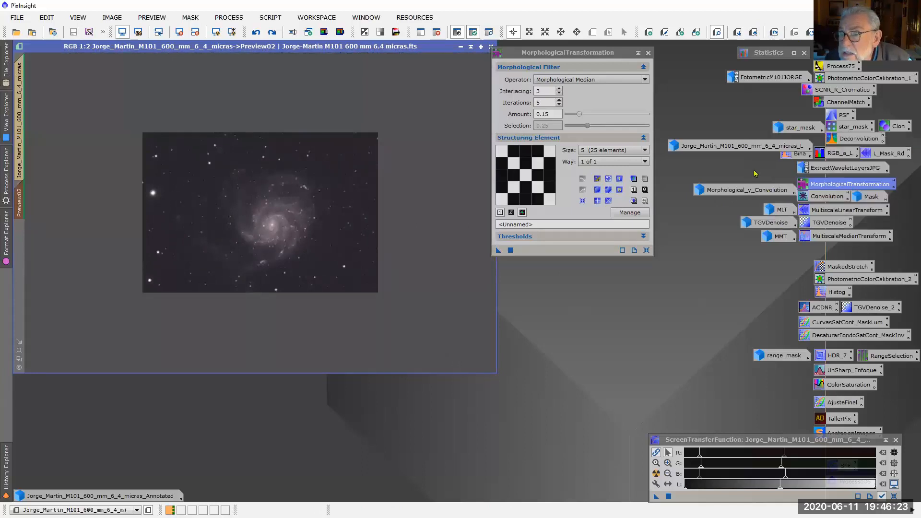
# View the grayscale luminance image used as mask, moving the MorphologicalTransformation dialog clear of it, and minimize the image
pyautogui.doubleClick(744, 149)
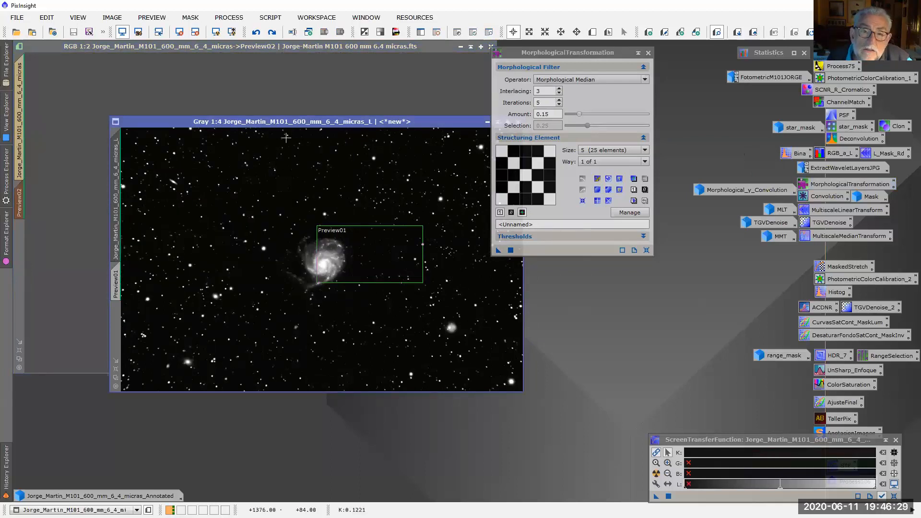
pyautogui.moveTo(565, 53); pyautogui.dragTo(607, 67)
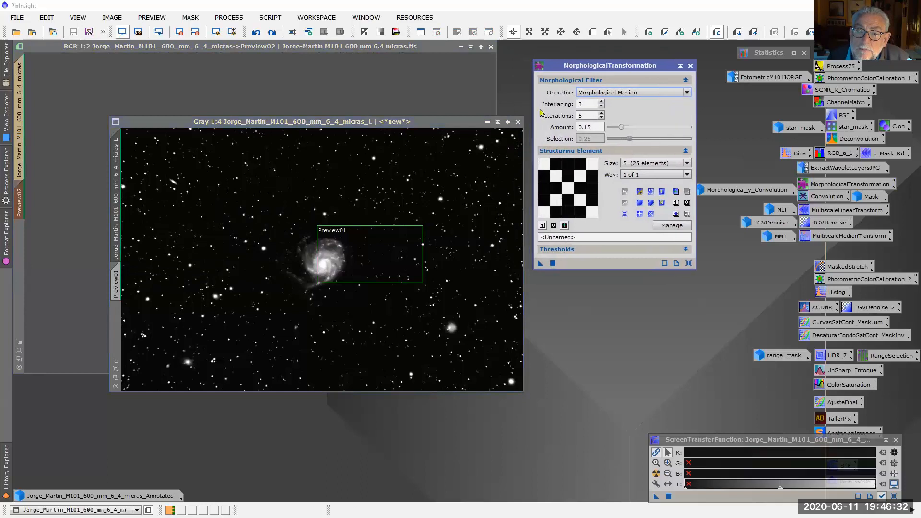
pyautogui.click(487, 121)
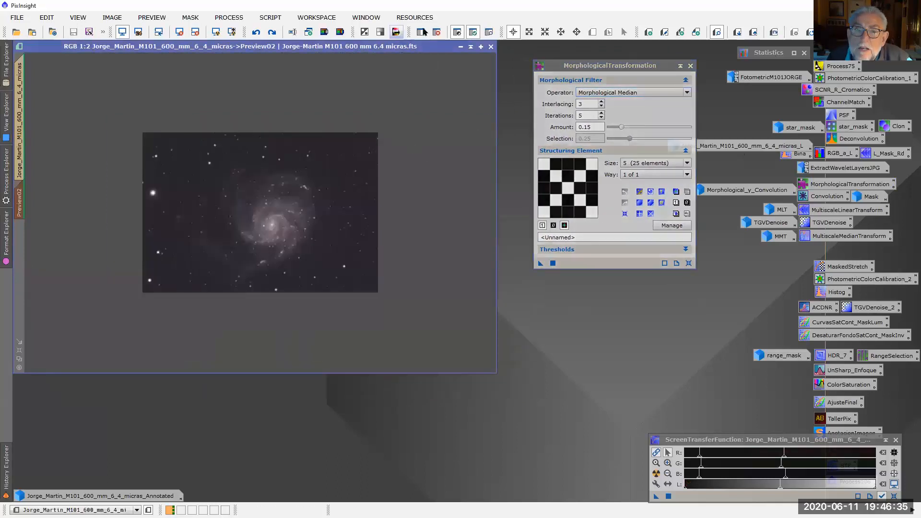
# Display the mask overlay on Preview02, check the coverage of galaxy and background at 2:1, and hide the overlay
pyautogui.click(489, 33)
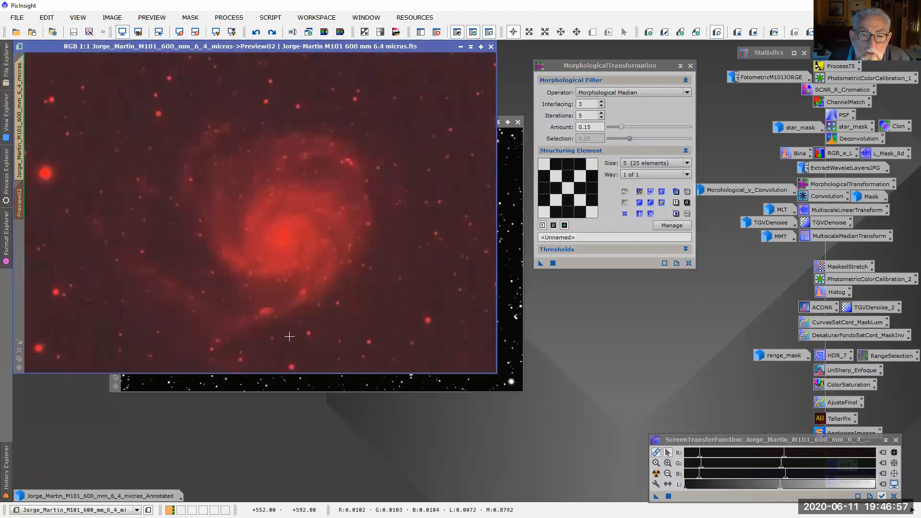
pyautogui.scroll(1, 289, 336)
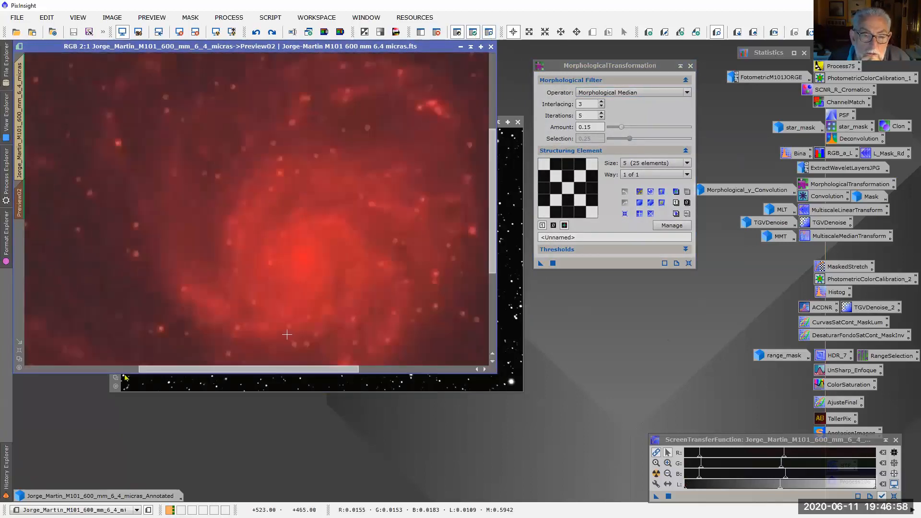
pyautogui.moveTo(305, 369); pyautogui.dragTo(419, 367)
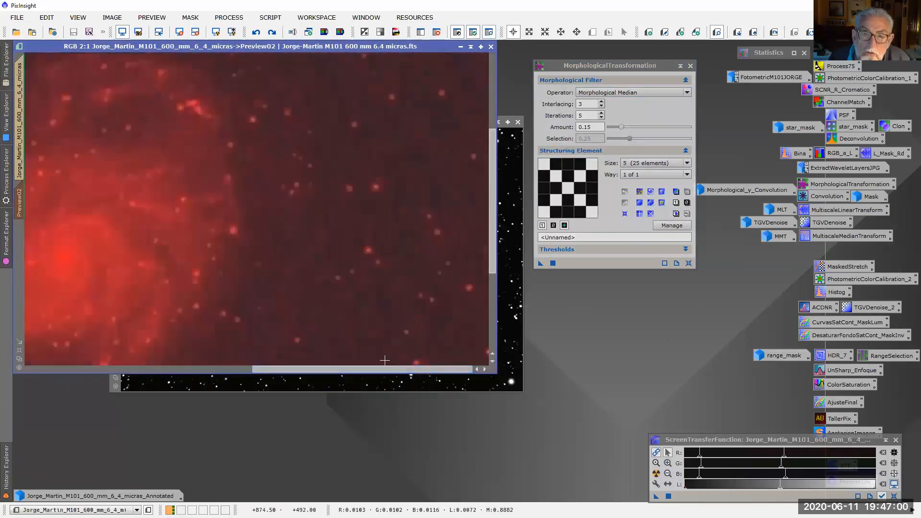
pyautogui.click(488, 32)
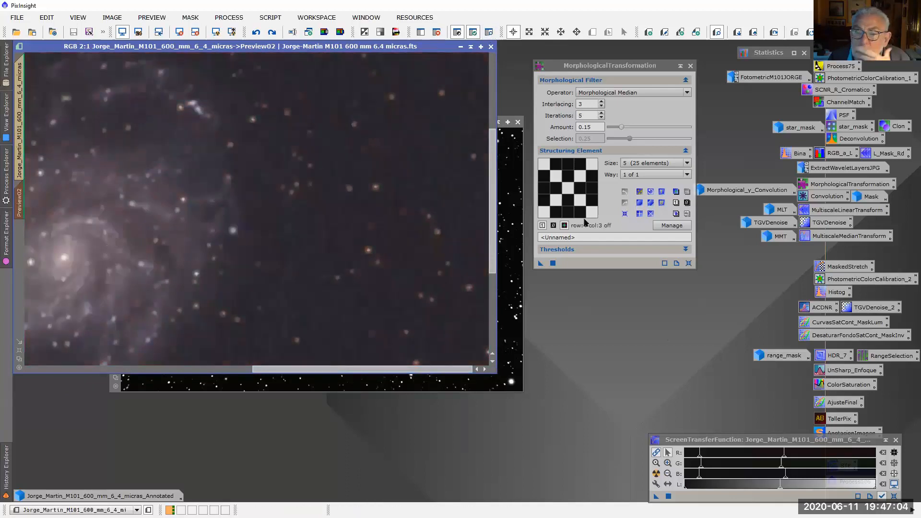
# Apply the Morphological Median filter to Preview02 again while viewing the dark background beside the galaxy at 4:1
pyautogui.scroll(-2, 428, 154)
pyautogui.scroll(4, 428, 154)
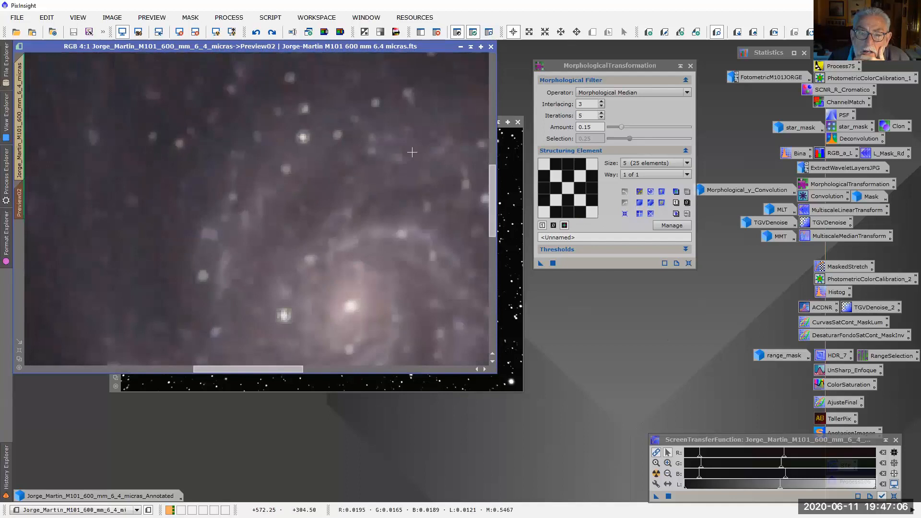
pyautogui.moveTo(266, 370); pyautogui.dragTo(435, 369)
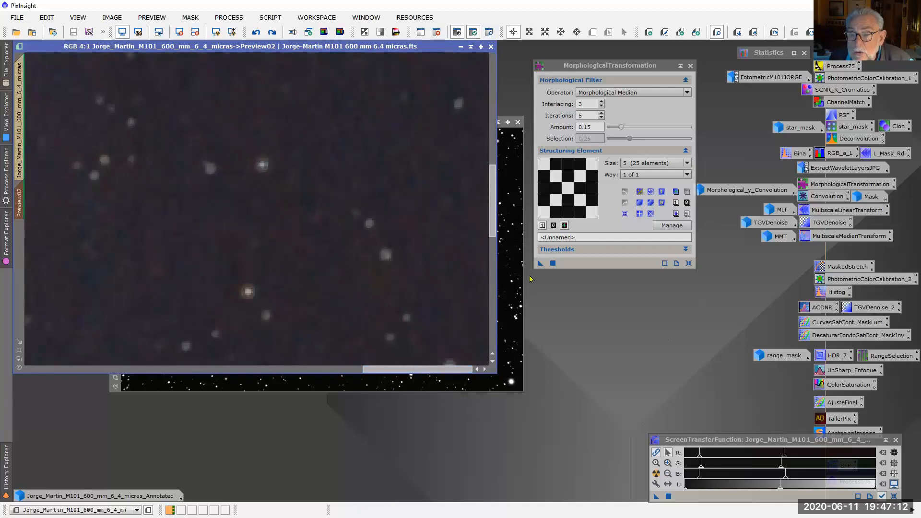
pyautogui.click(539, 265)
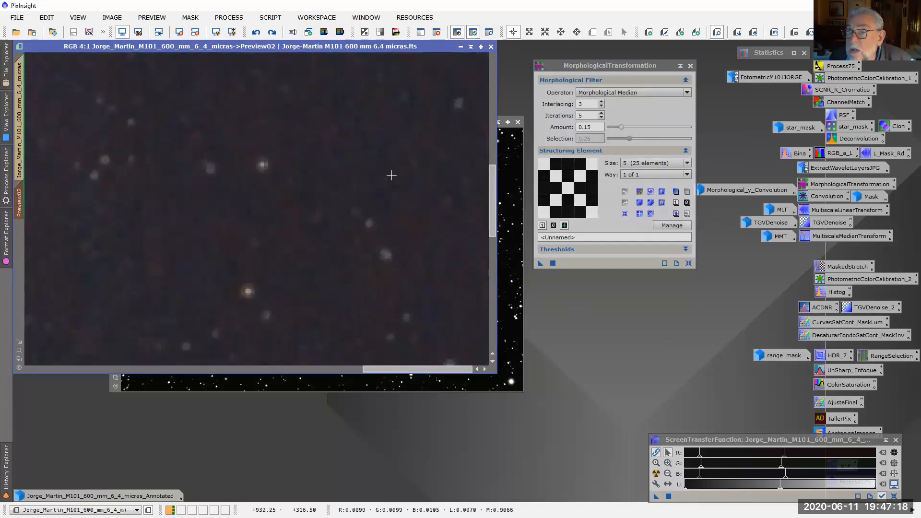
# View the saved Convolution settings, close the Convolution and MorphologicalTransformation dialogs, and minimize the luminance image
pyautogui.doubleClick(826, 197)
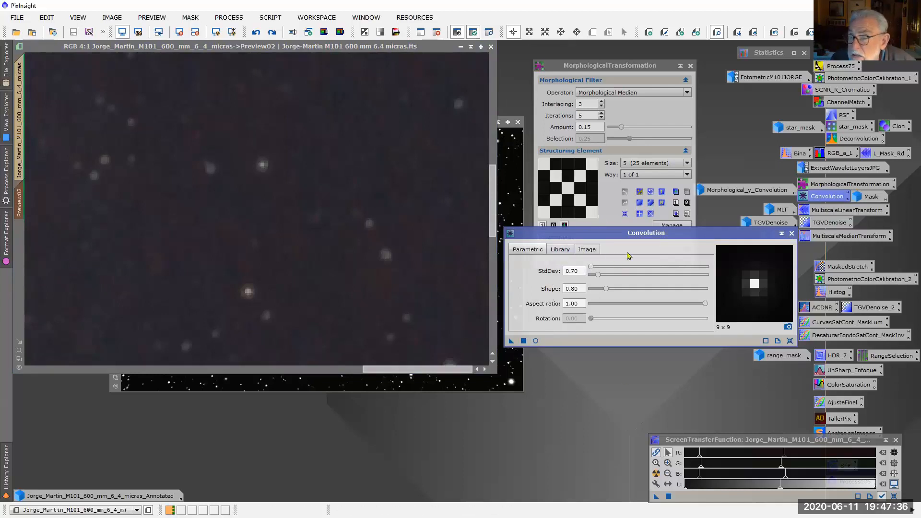
pyautogui.click(791, 234)
pyautogui.click(690, 66)
pyautogui.click(510, 141)
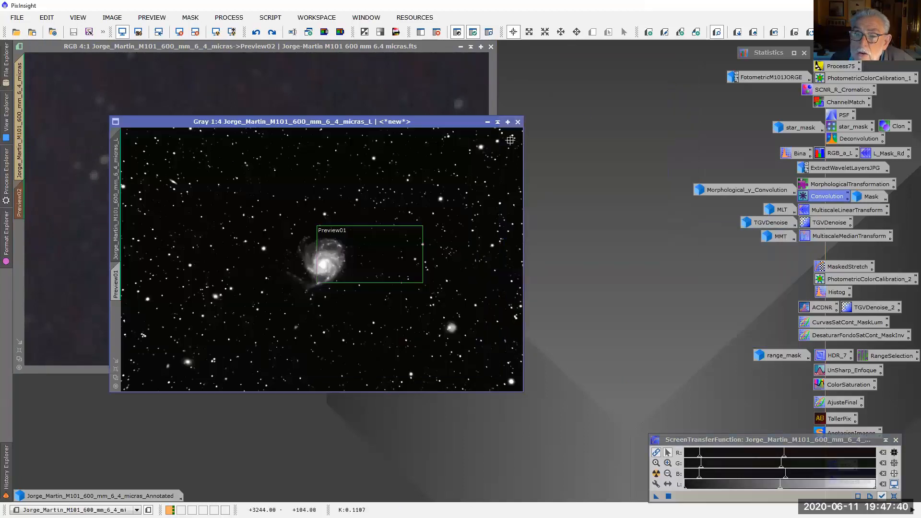
pyautogui.click(487, 122)
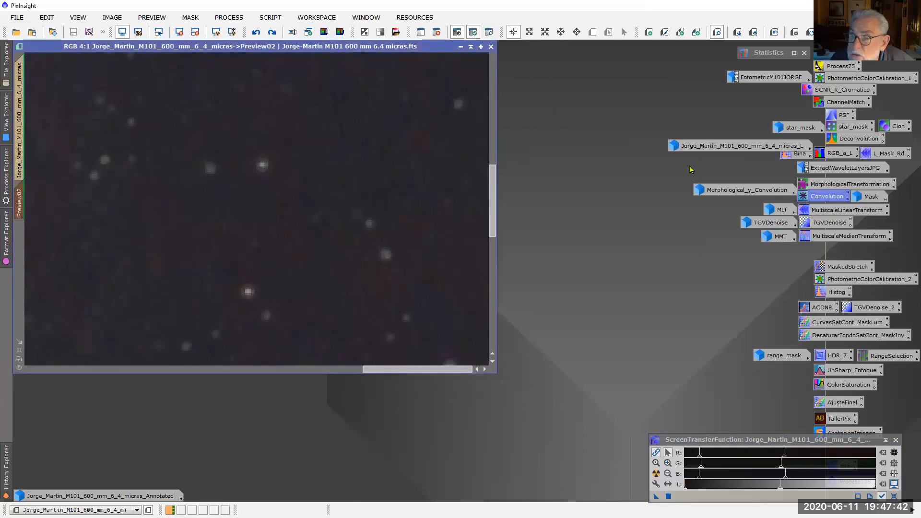
# Restore the Morphological_y_Convolution image, give it an automatic screen stretch, and darken the stretch's midtones to examine the background
pyautogui.doubleClick(744, 191)
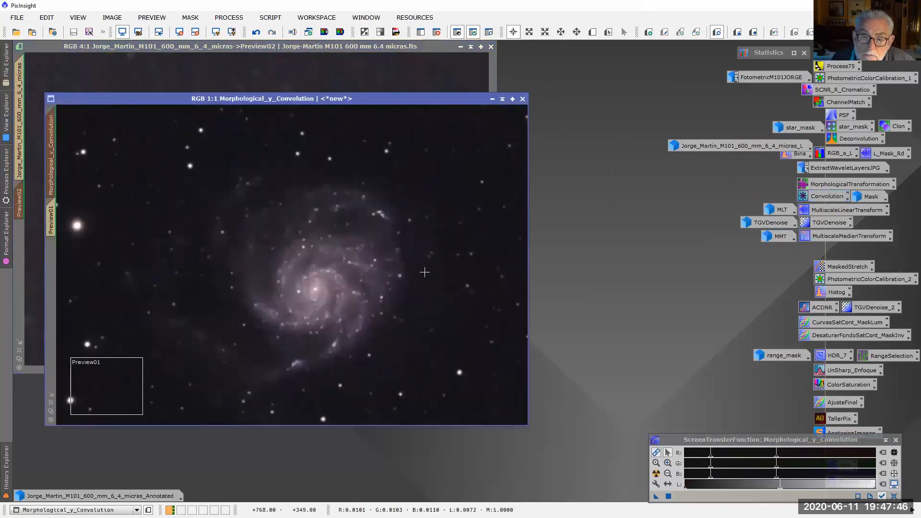
pyautogui.scroll(2, 424, 265)
pyautogui.scroll(-2, 425, 265)
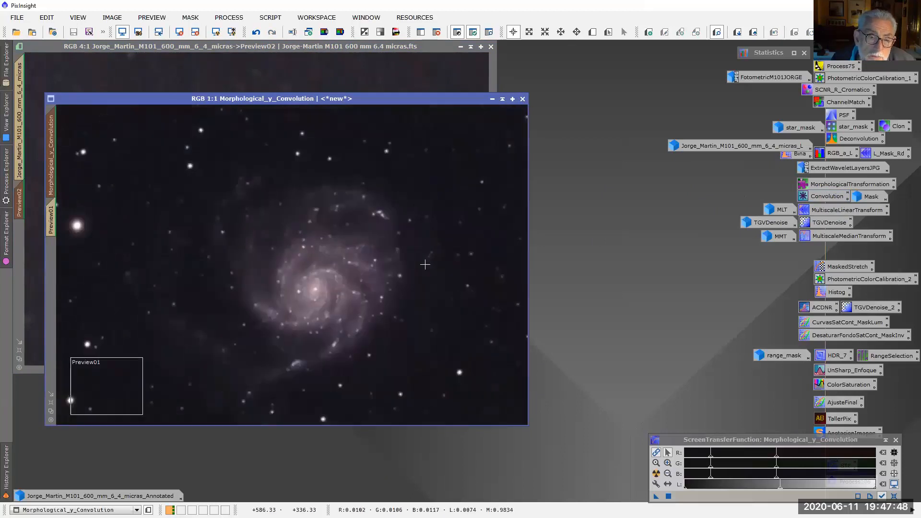
pyautogui.click(656, 474)
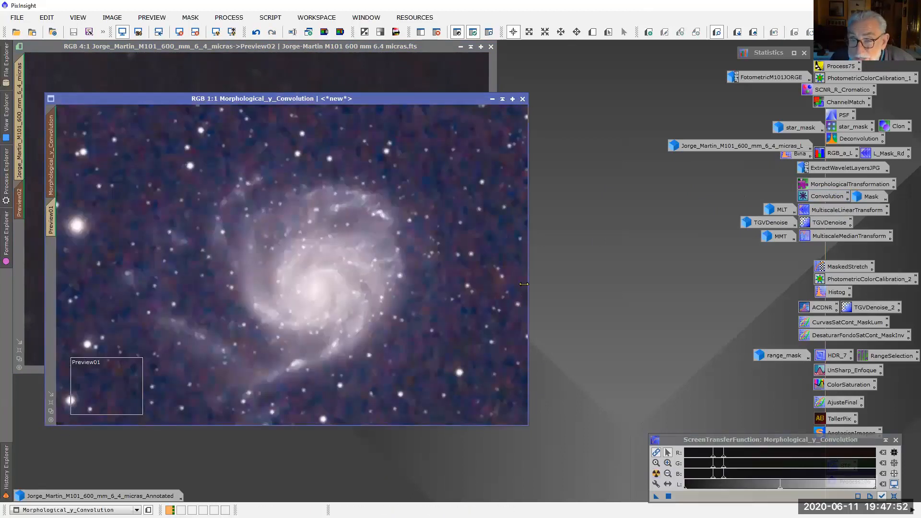
pyautogui.hotkey('ctrl', '+')
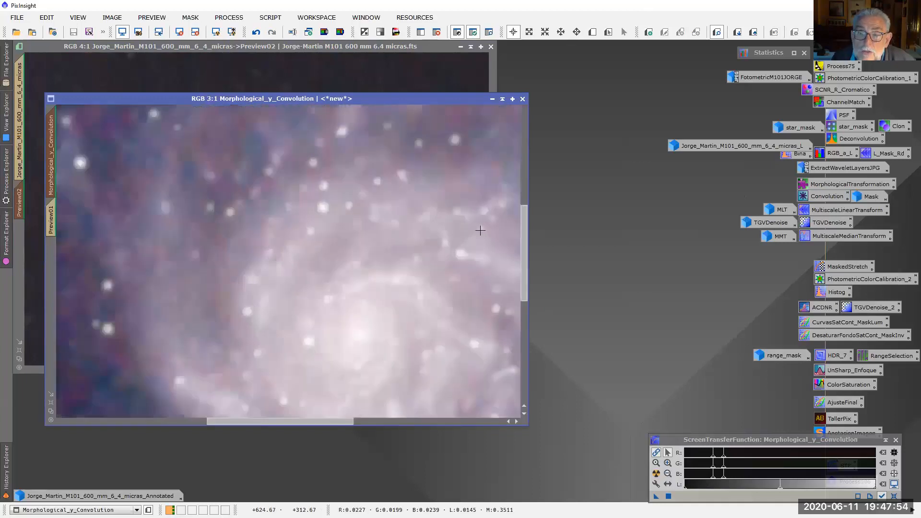
pyautogui.moveTo(349, 423); pyautogui.dragTo(499, 431)
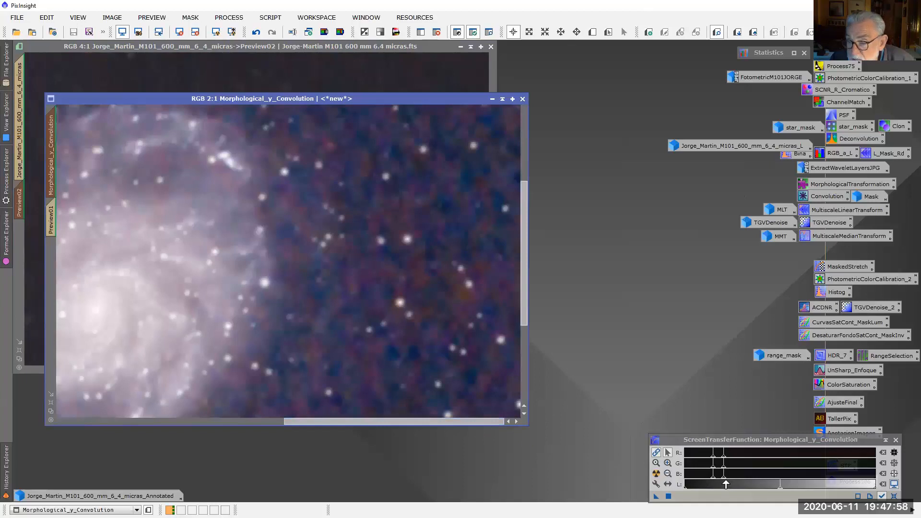
pyautogui.moveTo(723, 479); pyautogui.dragTo(780, 479)
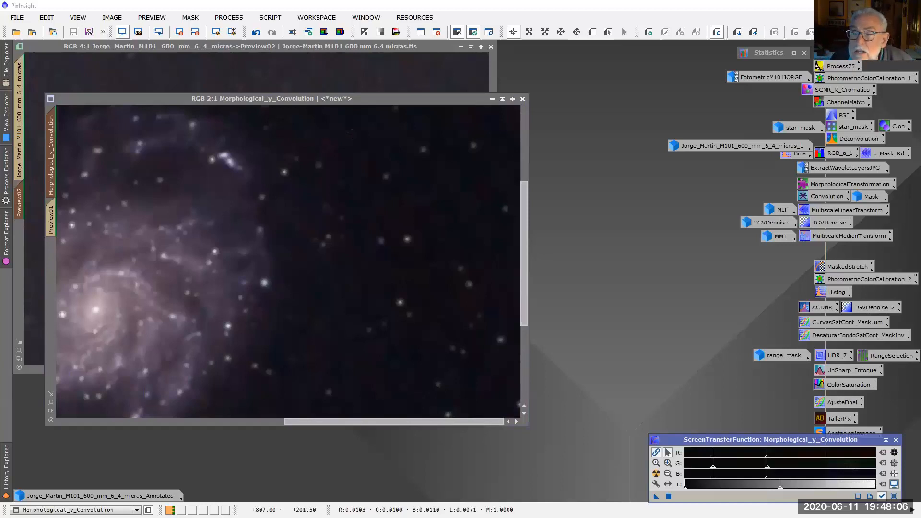
pyautogui.scroll(3, 403, 230)
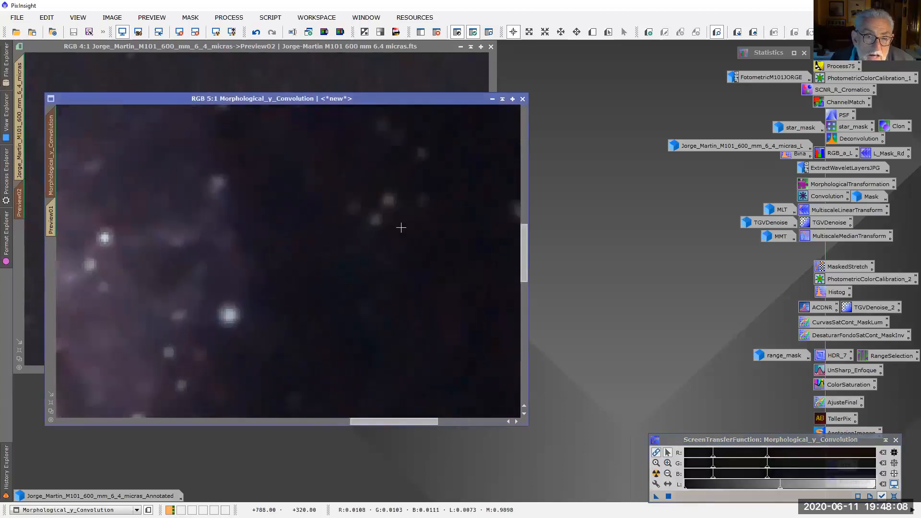
# Shrink the Morphological_y_Convolution window to fit the image at 1:4 and place it below the main image window
pyautogui.scroll(-8, 401, 228)
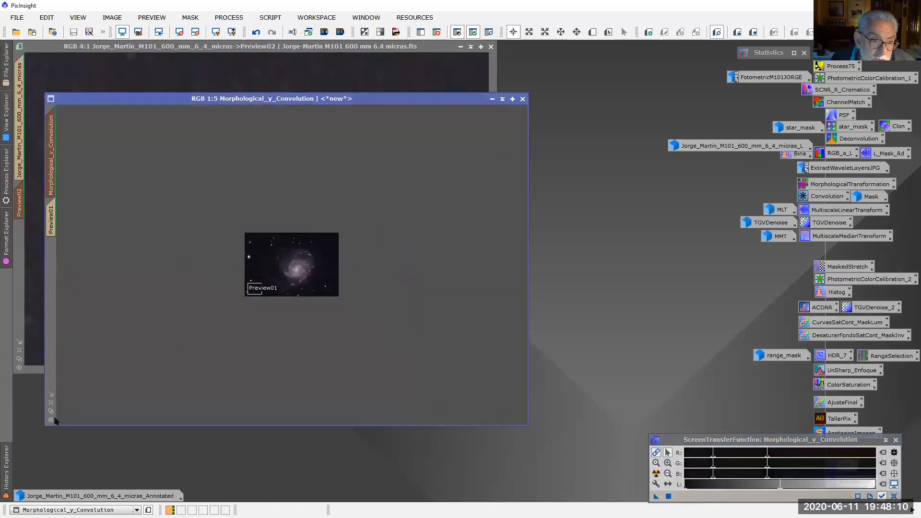
pyautogui.click(50, 394)
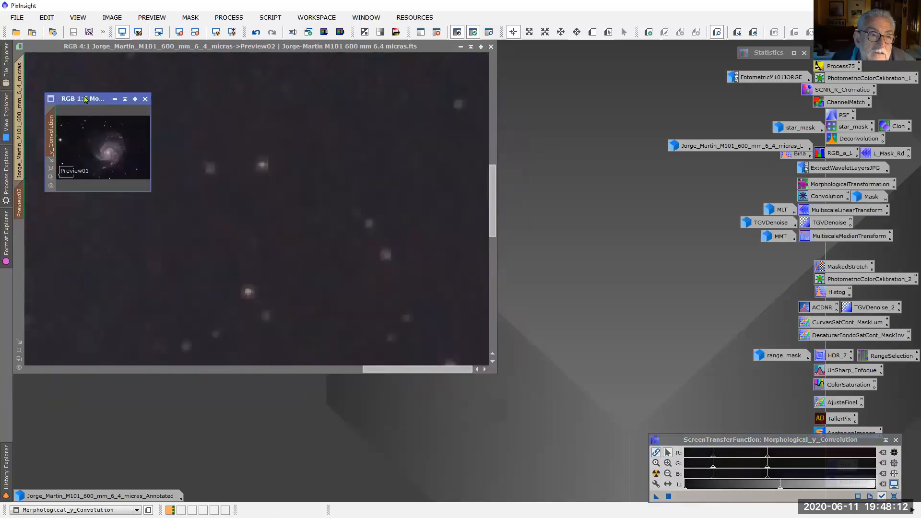
pyautogui.scroll(1, 95, 150)
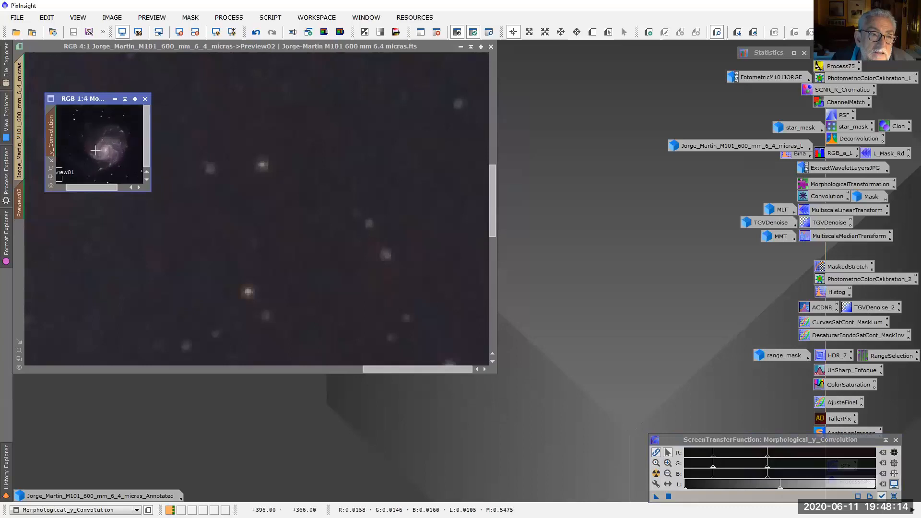
pyautogui.click(51, 160)
pyautogui.moveTo(90, 99); pyautogui.dragTo(63, 381)
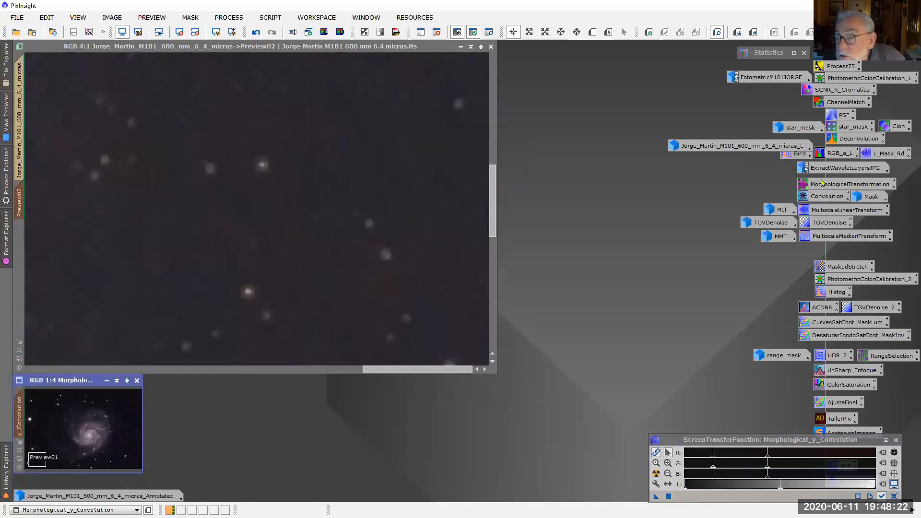
# Examine the saved MultiscaleLinearTransform layer and k-Sigma Noise Thresholding settings with Preview02 in view, and close the dialog
pyautogui.click(833, 213)
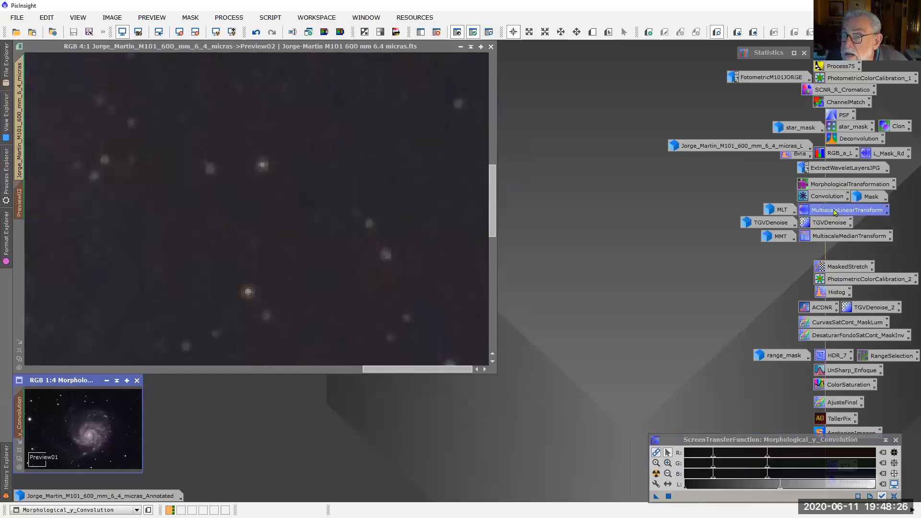
pyautogui.doubleClick(834, 213)
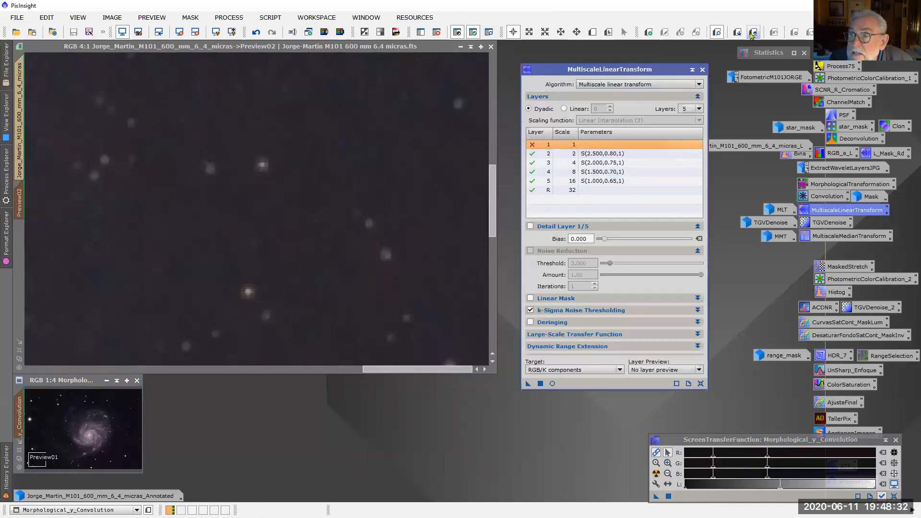
pyautogui.click(431, 47)
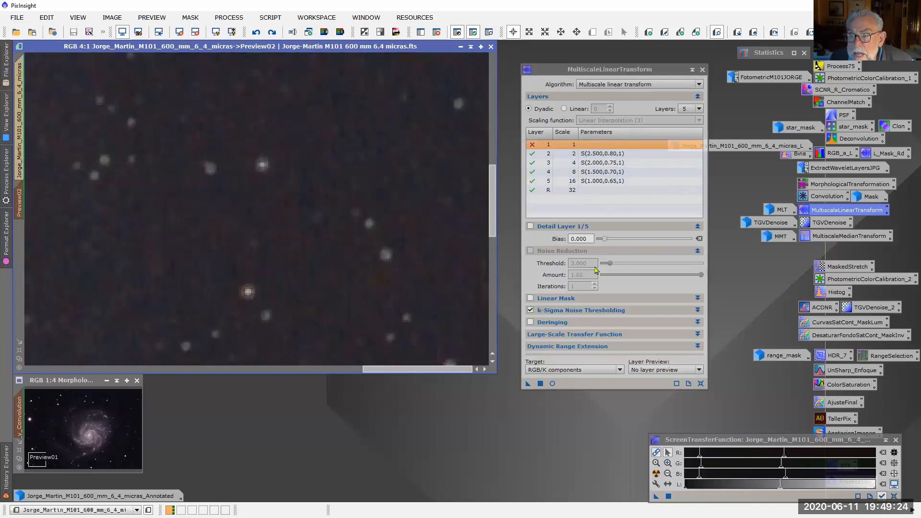
pyautogui.click(697, 311)
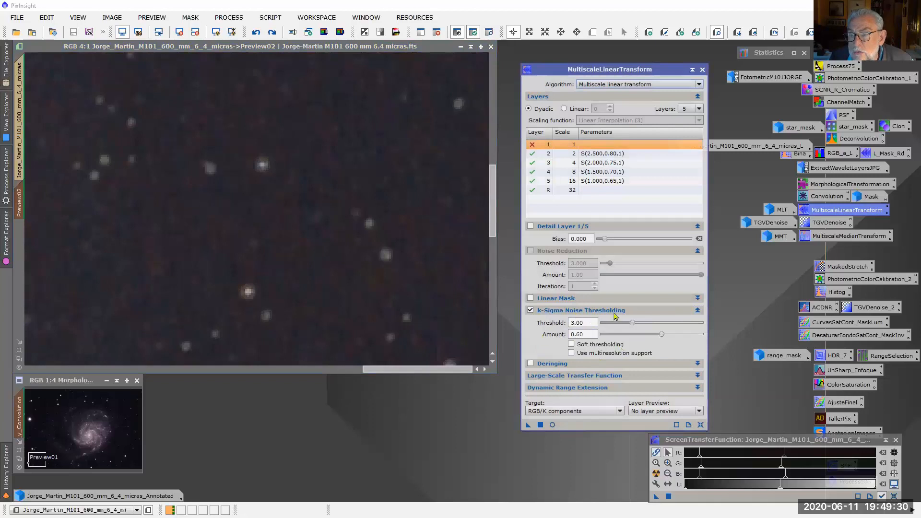
pyautogui.moveTo(593, 315)
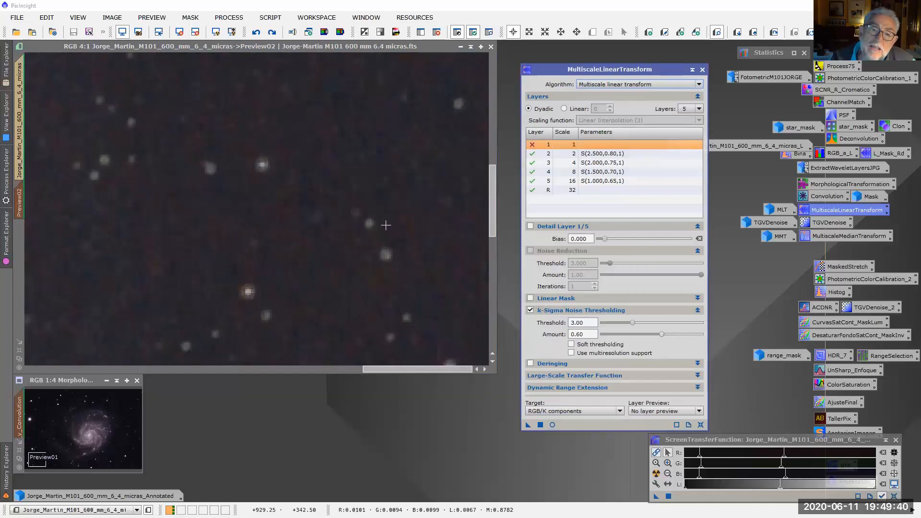
pyautogui.click(701, 70)
# Restore the MLT image, auto-stretch it, and replace that with the screen stretch of the Morphological_y_Convolution image
pyautogui.doubleClick(775, 214)
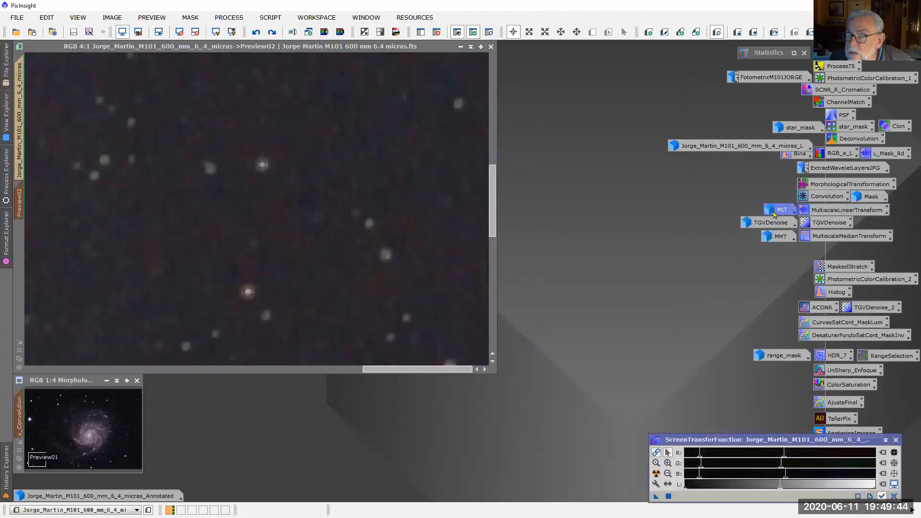
pyautogui.moveTo(512, 227); pyautogui.dragTo(516, 69)
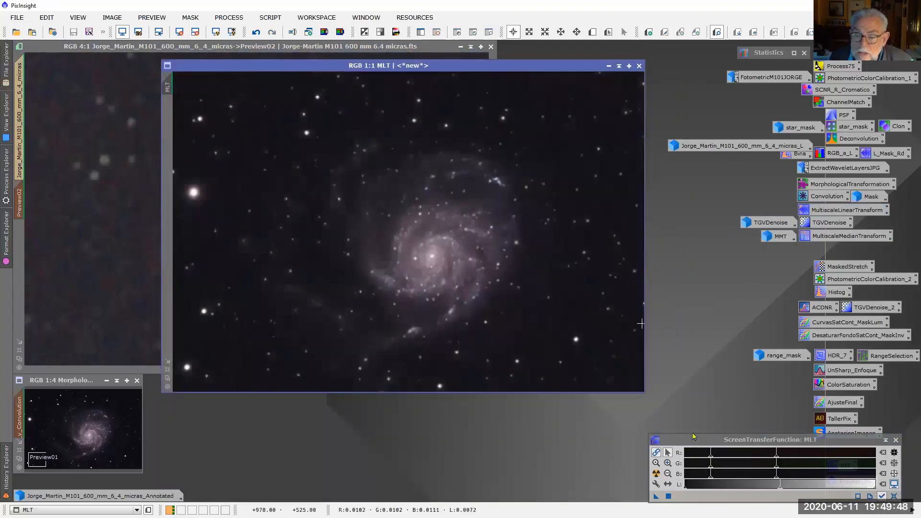
pyautogui.click(656, 474)
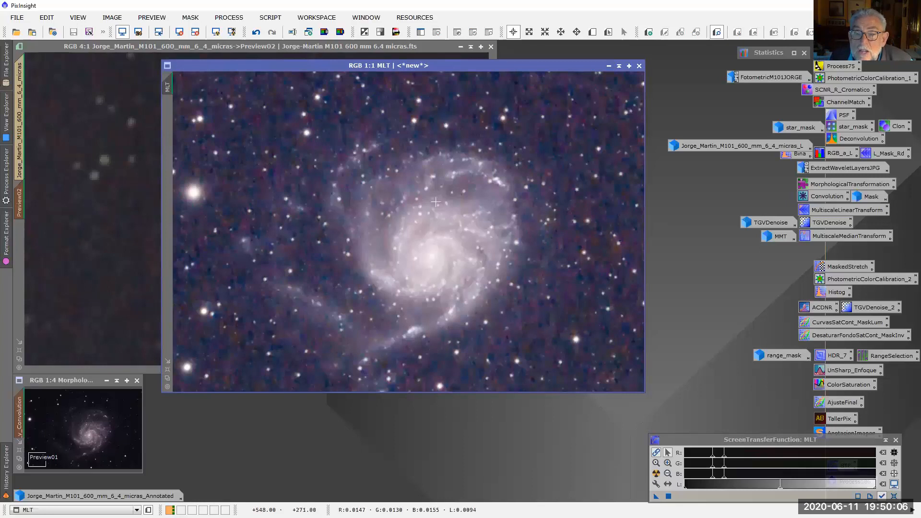
pyautogui.click(112, 427)
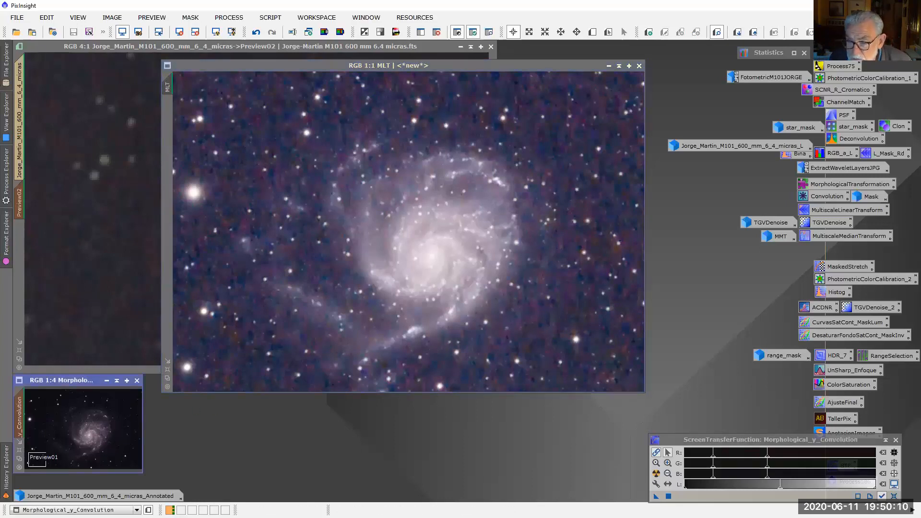
pyautogui.moveTo(669, 496); pyautogui.dragTo(568, 346)
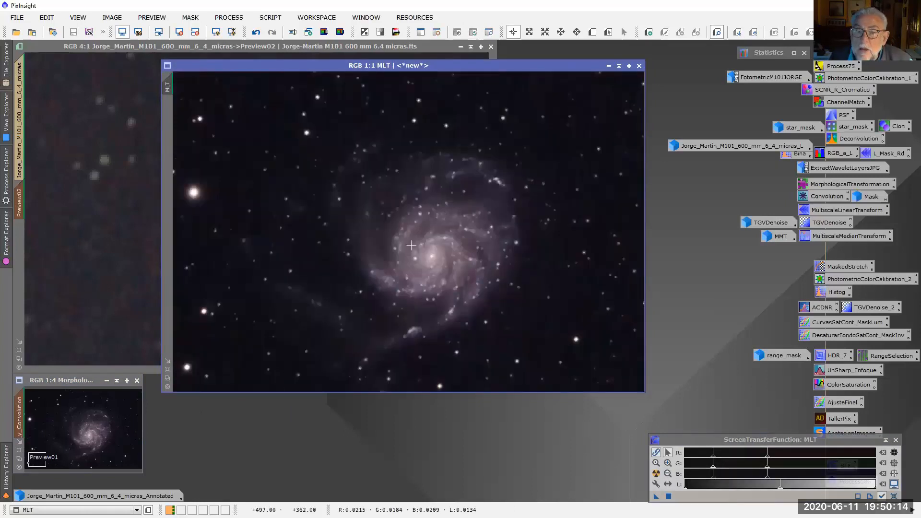
# Zoom the MLT image to 1:4, fit its window to it, and place it beside the small Morphological_y_Convolution window
pyautogui.scroll(1, 412, 234)
pyautogui.scroll(-4, 460, 271)
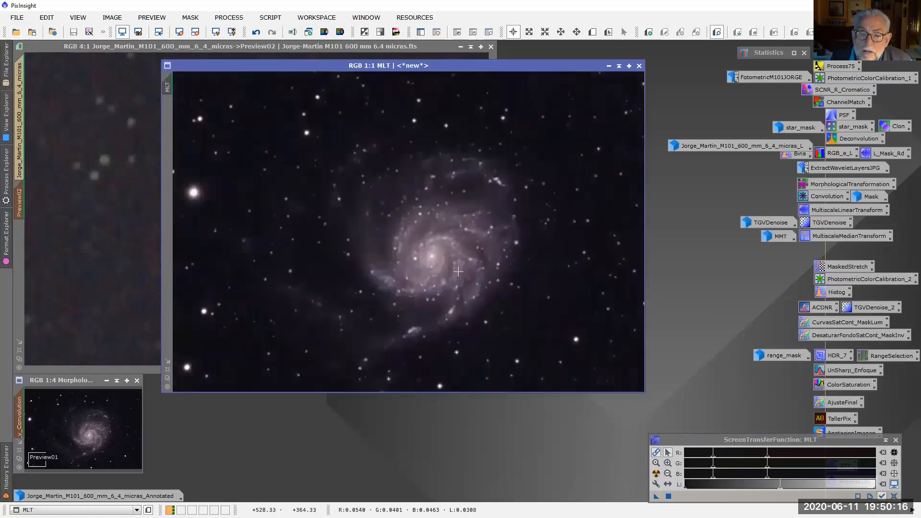
pyautogui.click(167, 361)
pyautogui.moveTo(232, 72); pyautogui.dragTo(217, 391)
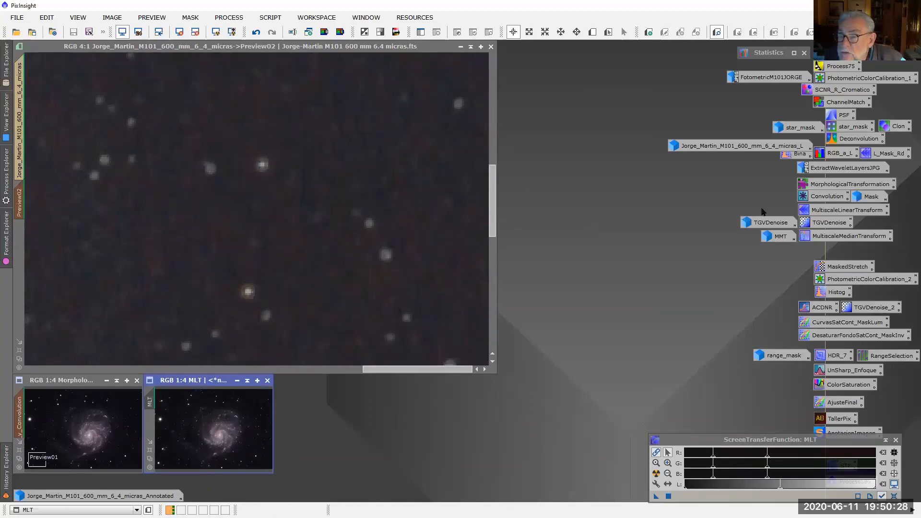
# Open the saved TGVDenoise process, enable Local Support with its preview, and apply the support preview to Preview02
pyautogui.doubleClick(828, 224)
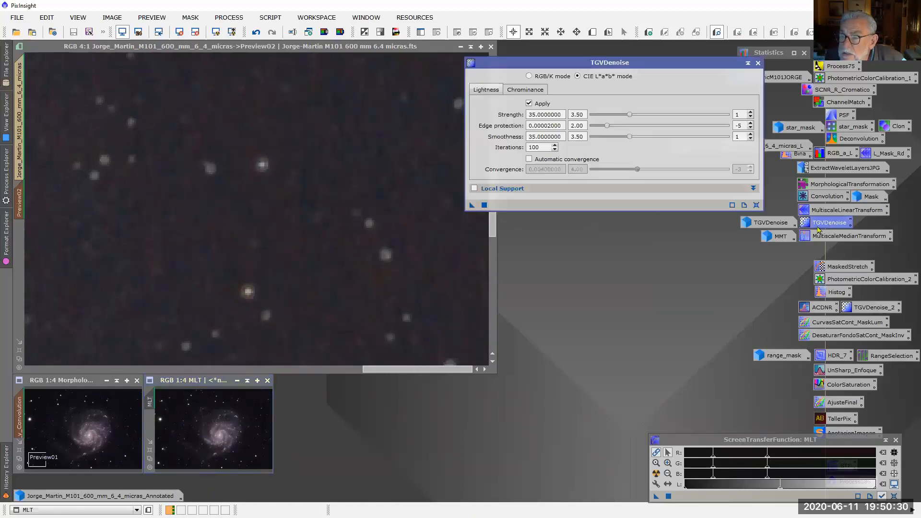
pyautogui.moveTo(646, 63); pyautogui.dragTo(536, 73)
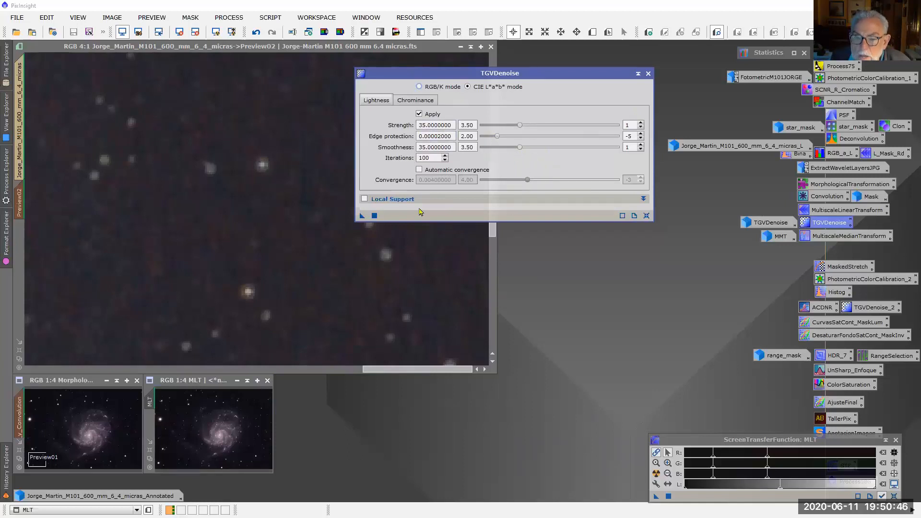
pyautogui.click(645, 199)
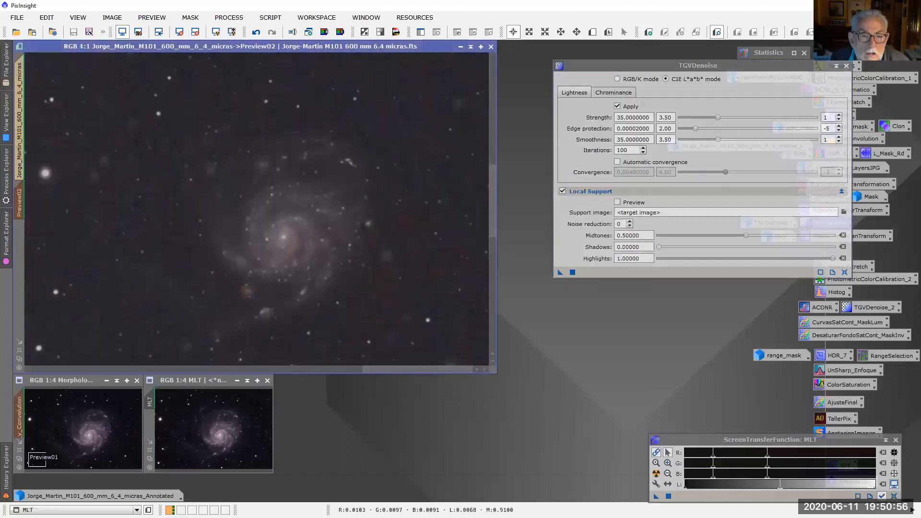
pyautogui.moveTo(560, 272); pyautogui.dragTo(370, 233)
pyautogui.click(617, 202)
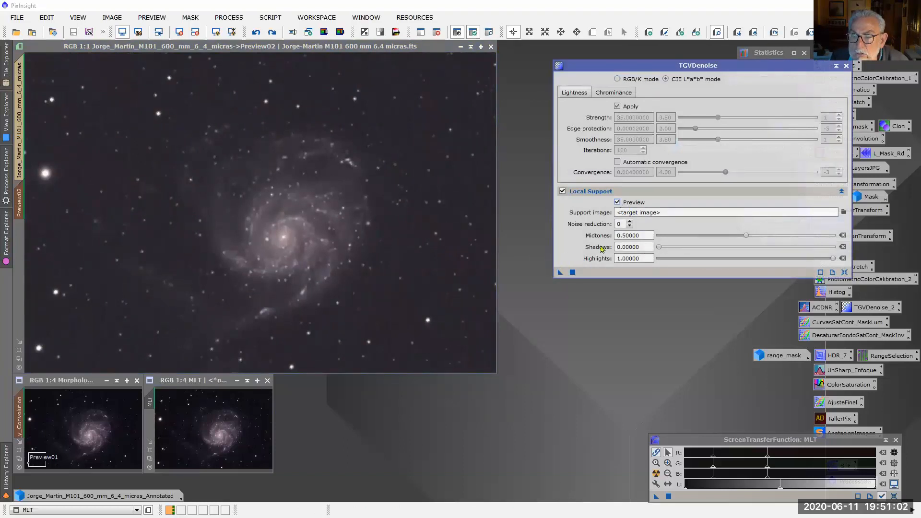
pyautogui.moveTo(560, 273); pyautogui.dragTo(390, 233)
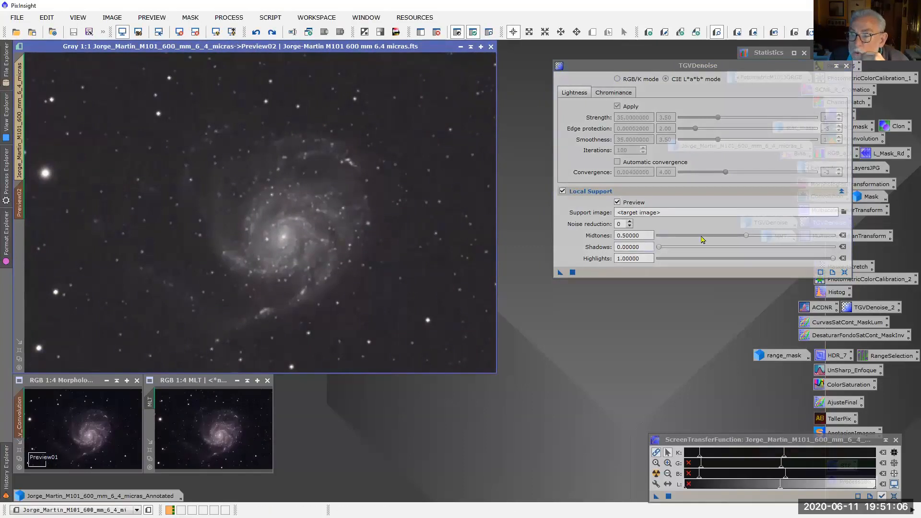
# Adjust the Local Support shadows, trying 0.12, 0.00180 and 0.00220 before setting 0.00350, and preview the support on Preview02
pyautogui.moveTo(664, 246); pyautogui.dragTo(684, 247)
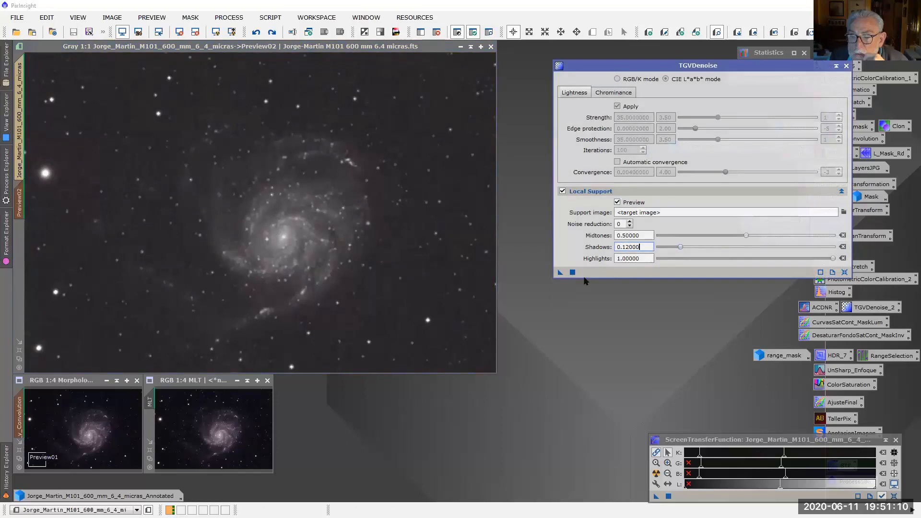
pyautogui.moveTo(558, 273); pyautogui.dragTo(417, 263)
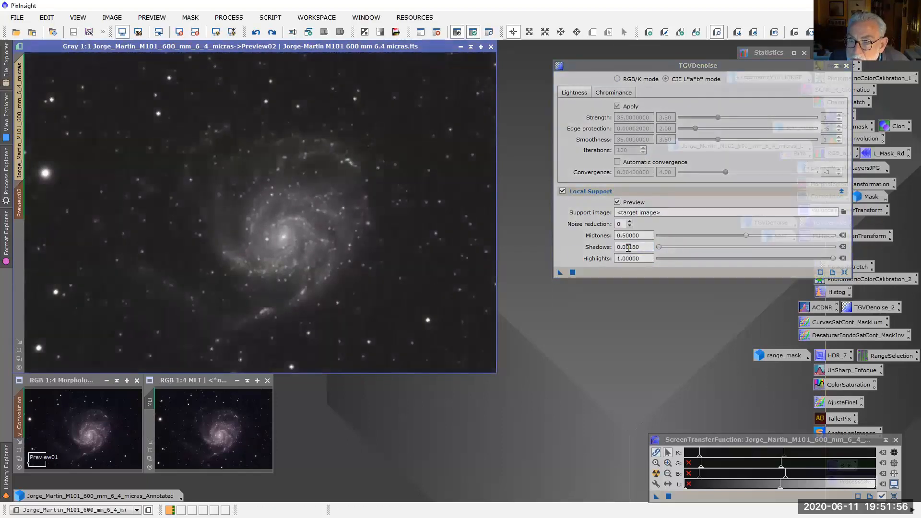
pyautogui.click(649, 245)
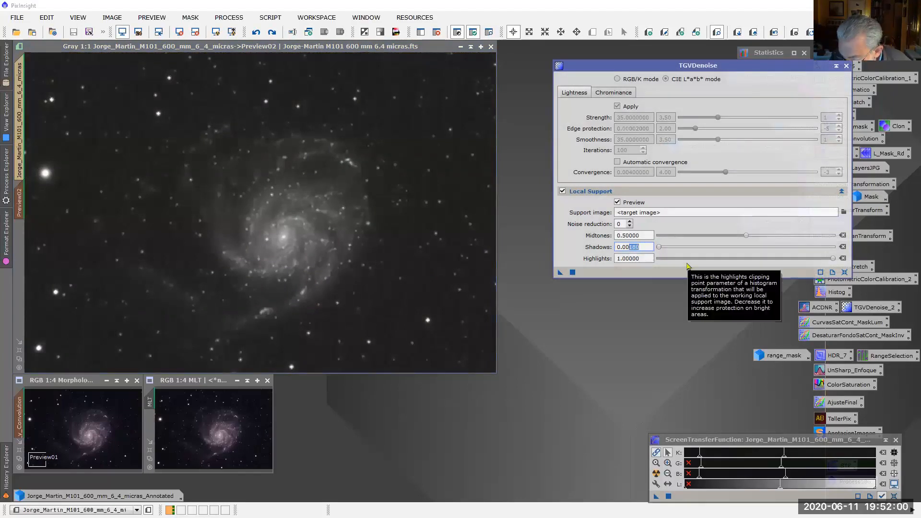
pyautogui.press('Return')
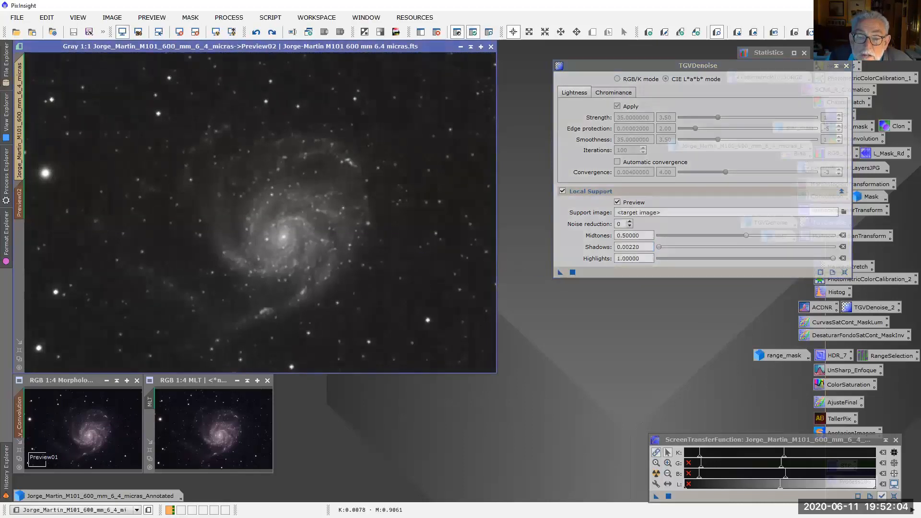
pyautogui.moveTo(641, 246); pyautogui.dragTo(629, 247)
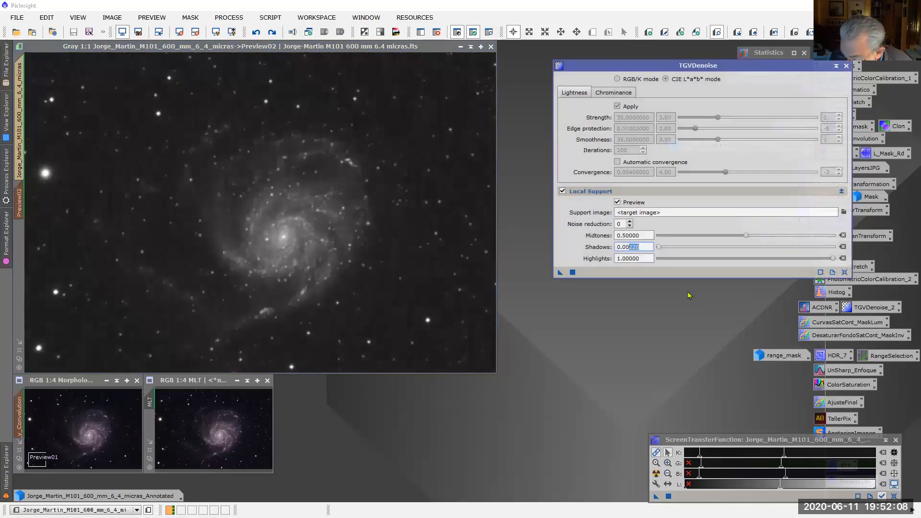
pyautogui.write('35')
pyautogui.press('Return')
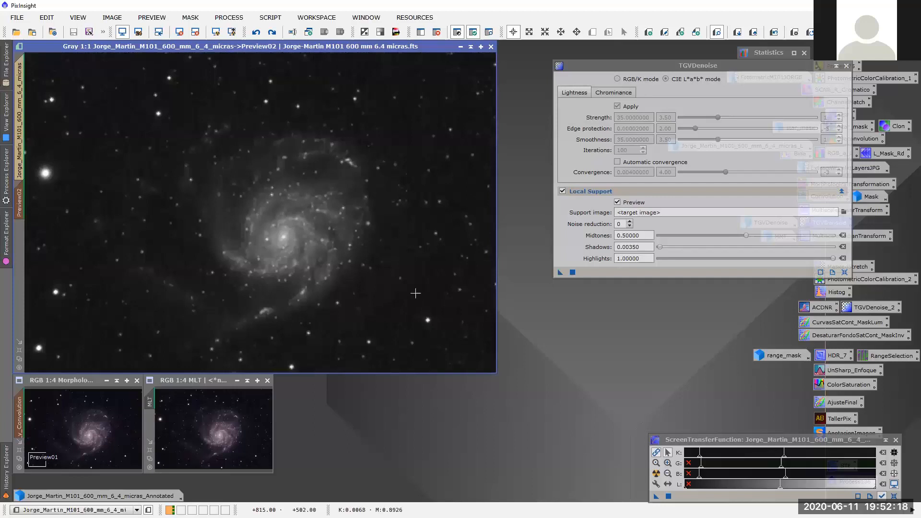
# Move the TGVDenoise dialog aside, restore the luminance image to compare it with the support preview, and minimize it again
pyautogui.moveTo(587, 66); pyautogui.dragTo(534, 133)
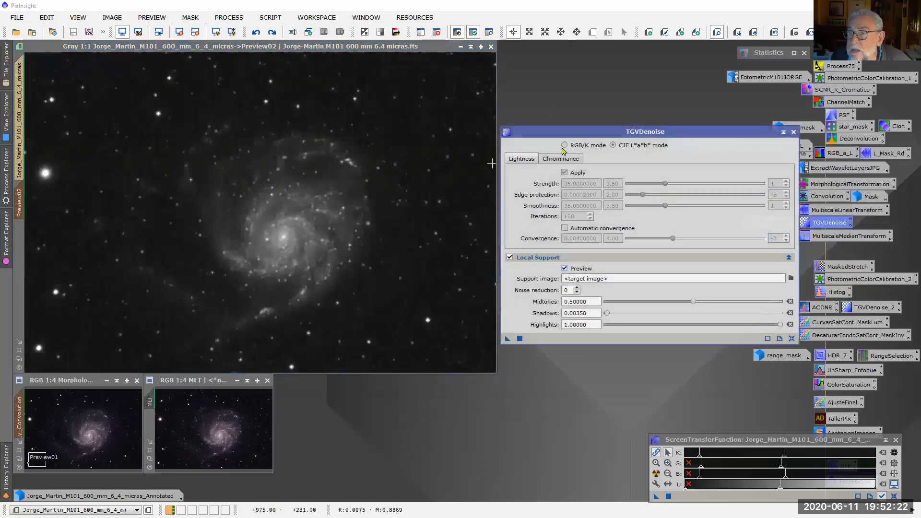
pyautogui.moveTo(593, 134); pyautogui.dragTo(540, 247)
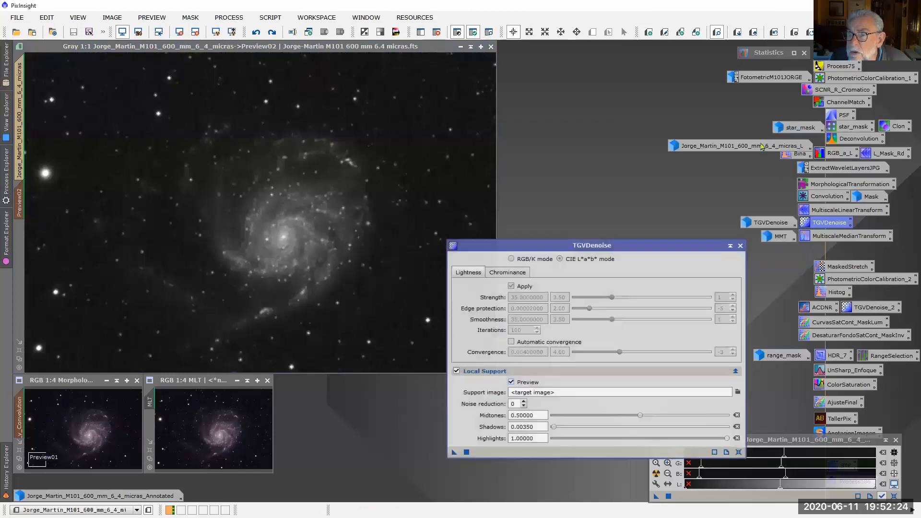
pyautogui.doubleClick(763, 145)
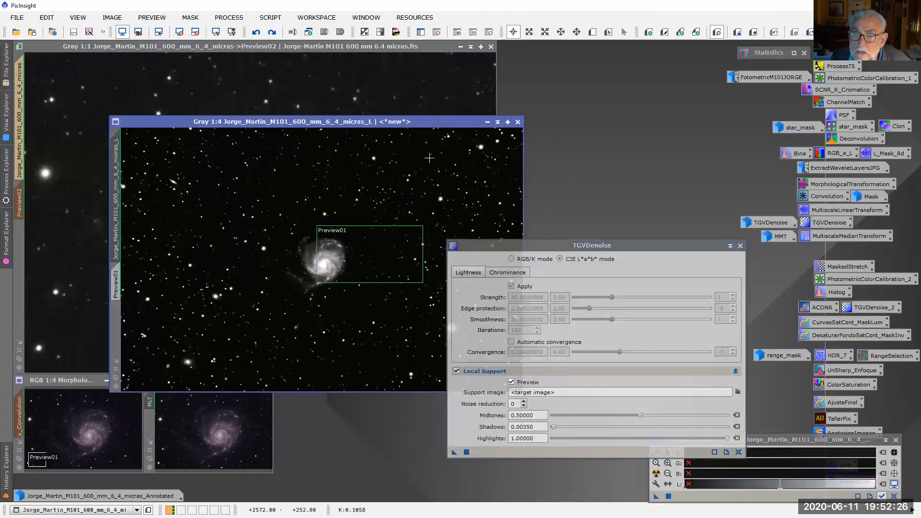
pyautogui.click(487, 121)
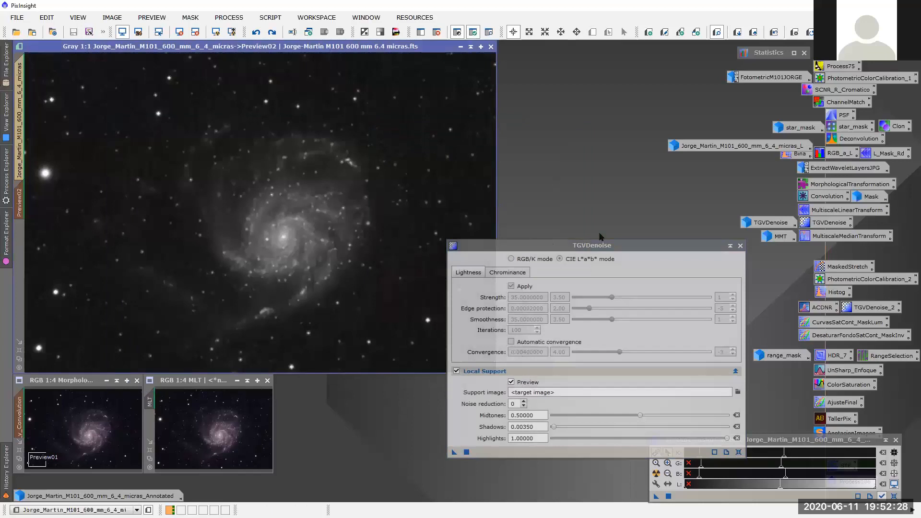
pyautogui.moveTo(638, 245); pyautogui.dragTo(611, 184)
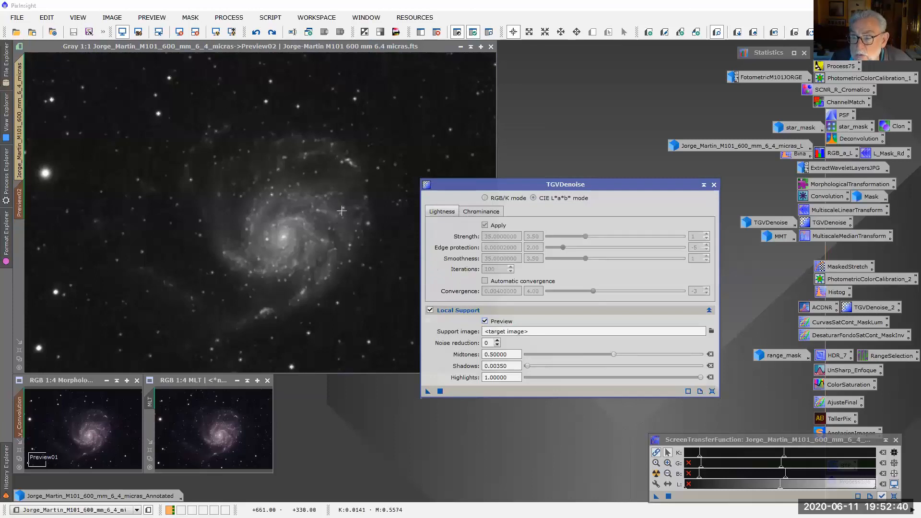
pyautogui.moveTo(609, 188); pyautogui.dragTo(692, 187)
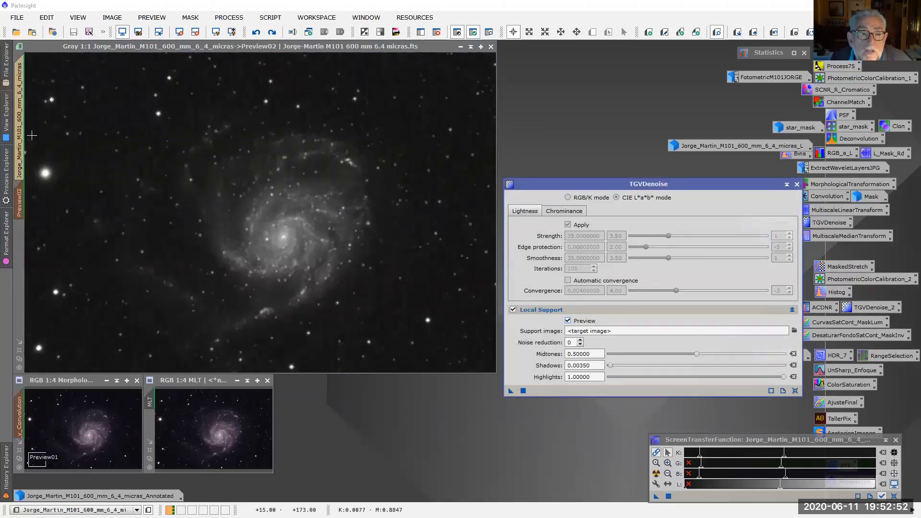
# Switch to the main colour image and back to the local support preview on Preview02
pyautogui.click(19, 127)
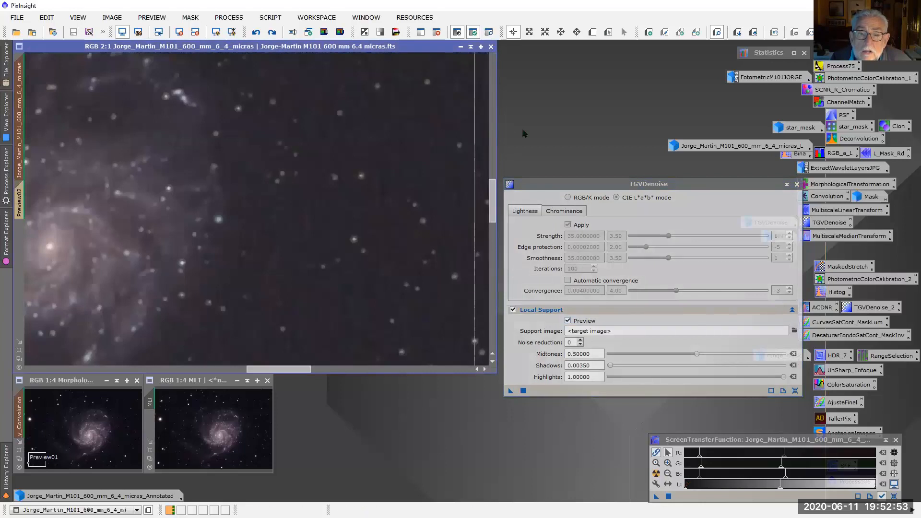
pyautogui.click(491, 130)
pyautogui.click(19, 206)
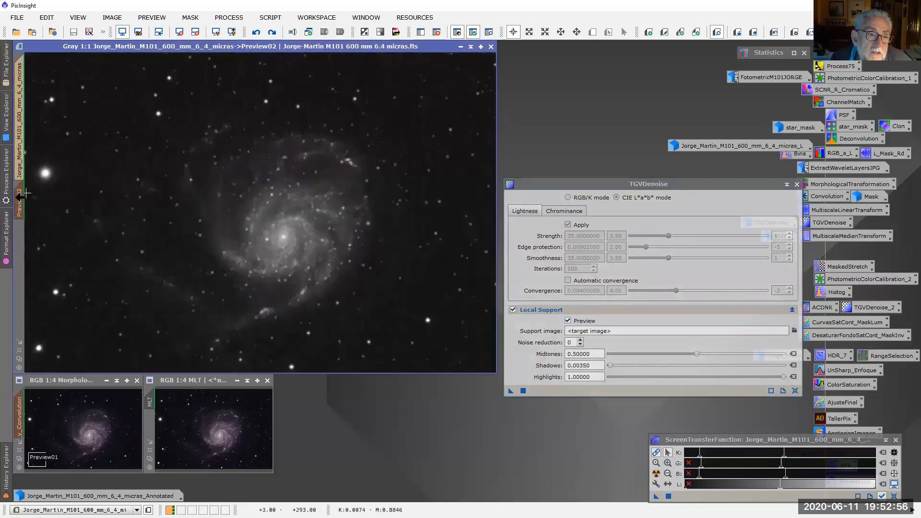
pyautogui.moveTo(20, 198); pyautogui.dragTo(354, 408)
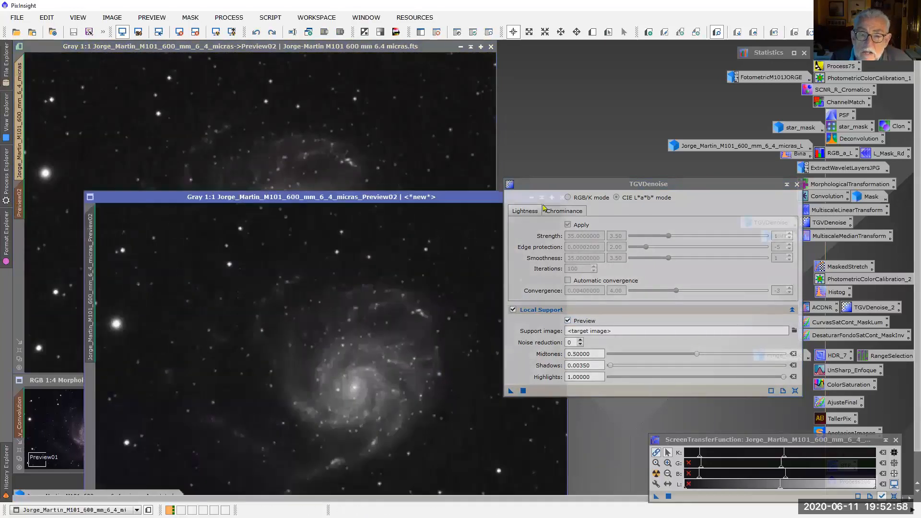
pyautogui.moveTo(551, 183); pyautogui.dragTo(672, 205)
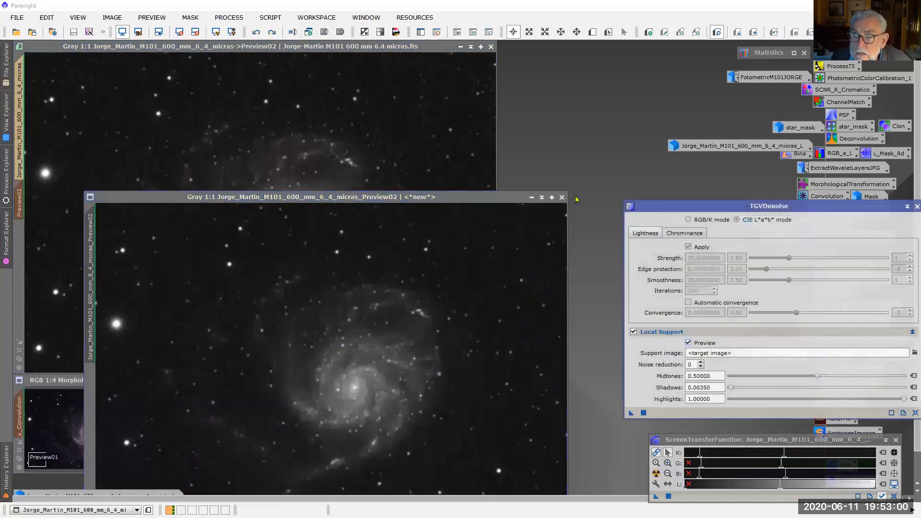
pyautogui.click(562, 198)
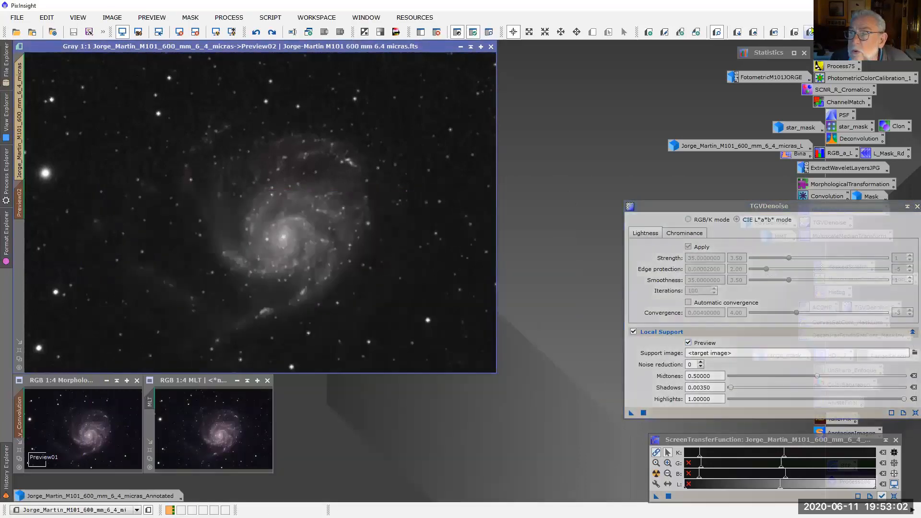
# Restore the colour image in Preview02, turn off Local Support in TGVDenoise, and close the process dialog
pyautogui.click(774, 33)
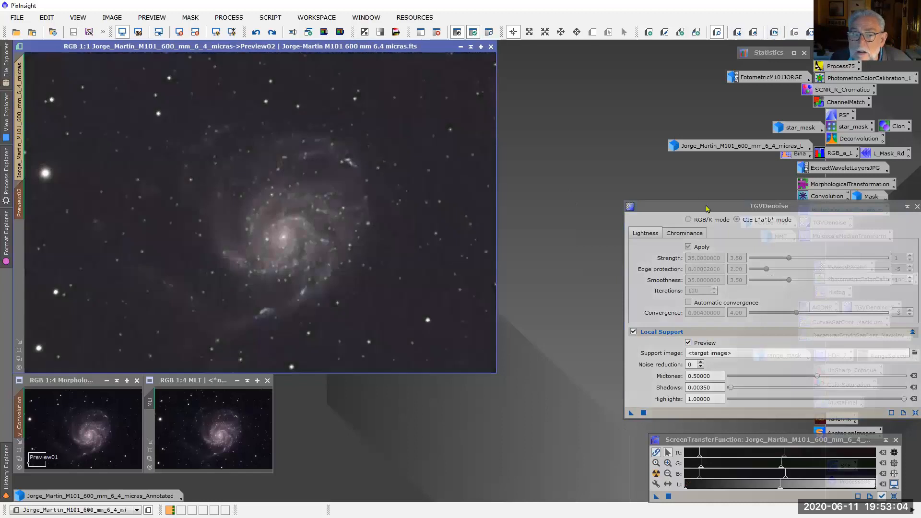
pyautogui.moveTo(692, 213); pyautogui.dragTo(488, 170)
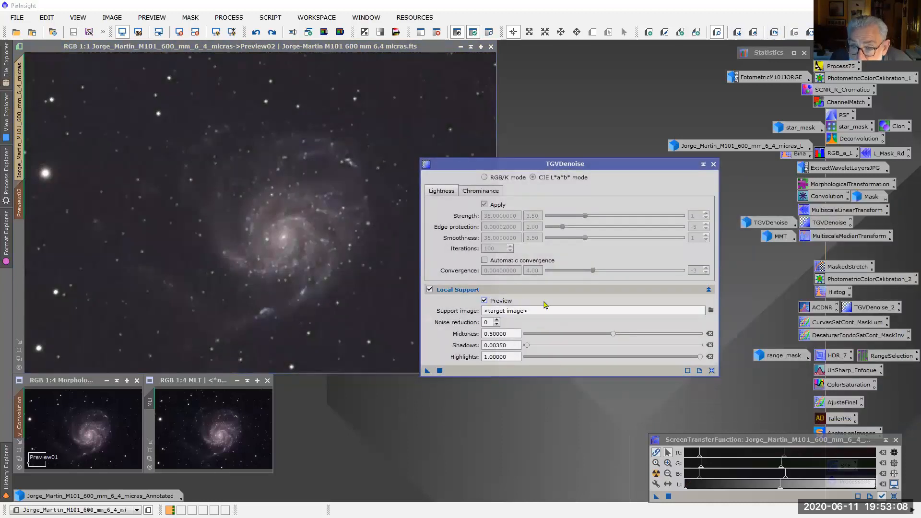
pyautogui.click(430, 289)
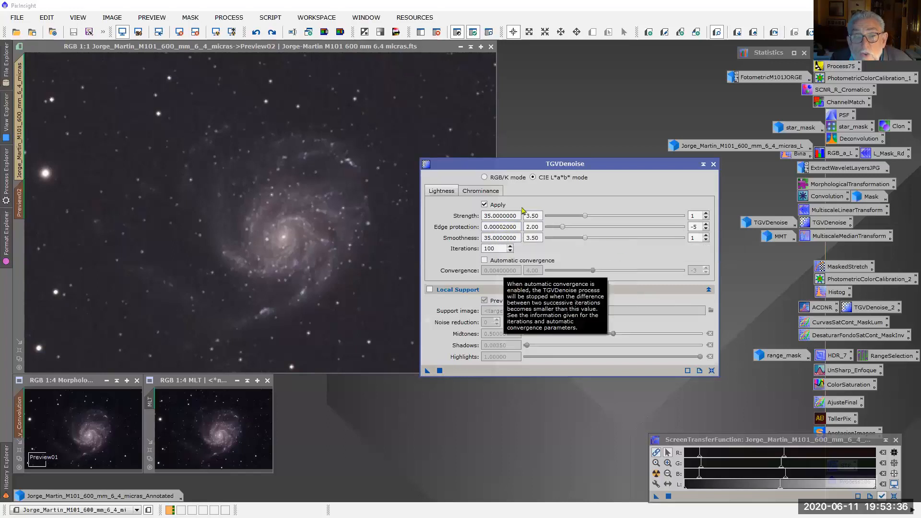
pyautogui.click(713, 165)
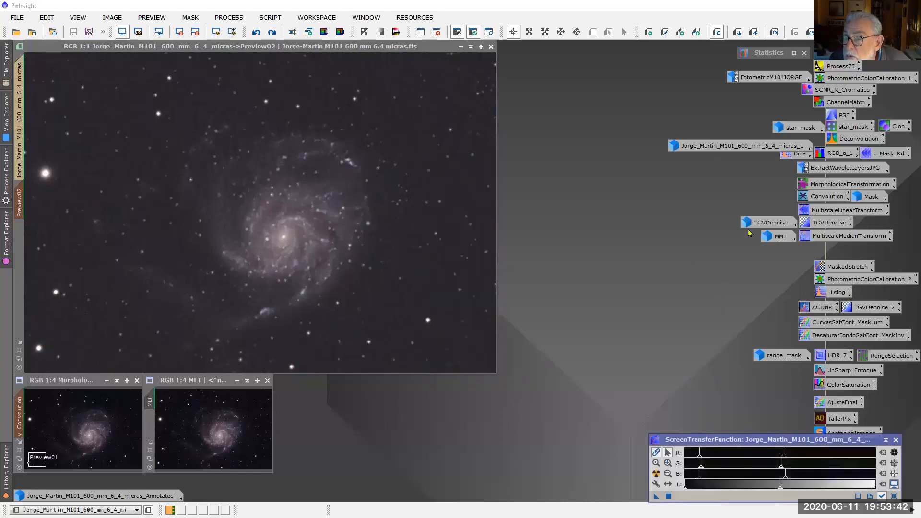
# Restore the minimized TGVDenoise result image, check it with an automatic screen stretch, and give it the MLT image's screen stretch
pyautogui.doubleClick(783, 224)
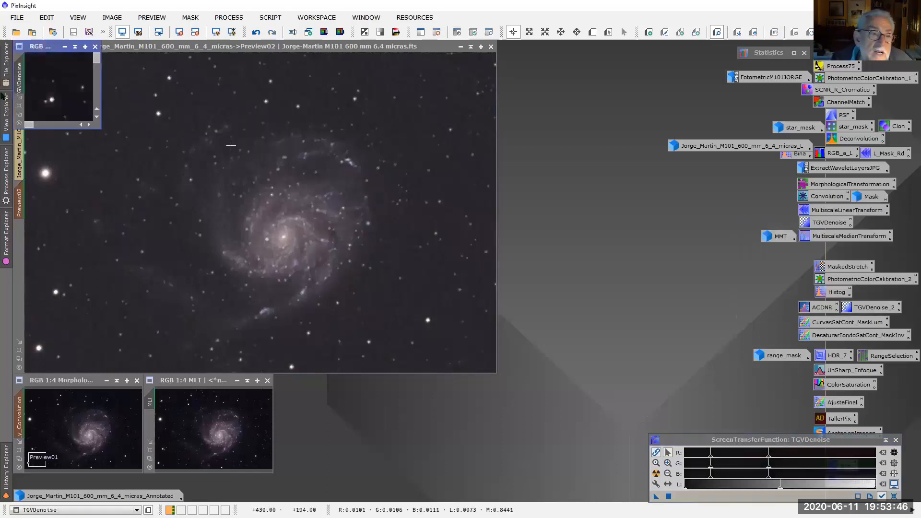
pyautogui.click(19, 115)
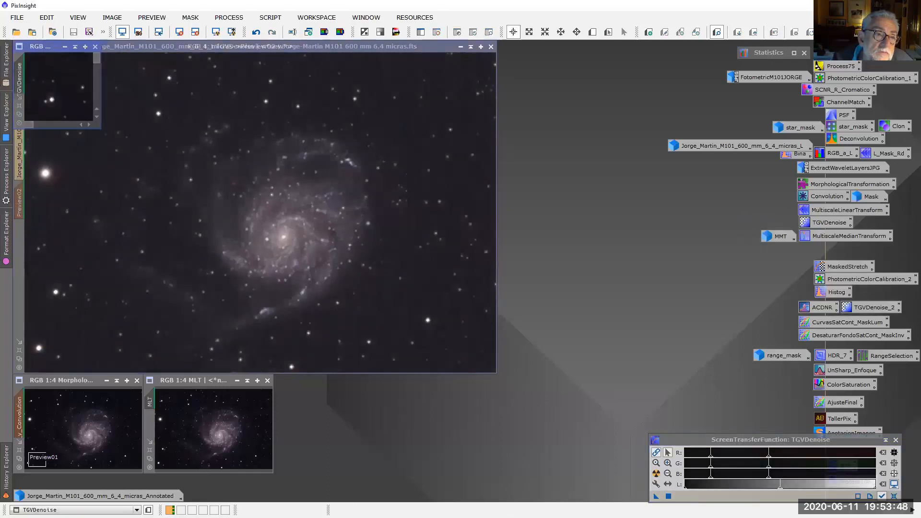
pyautogui.moveTo(252, 47); pyautogui.dragTo(406, 58)
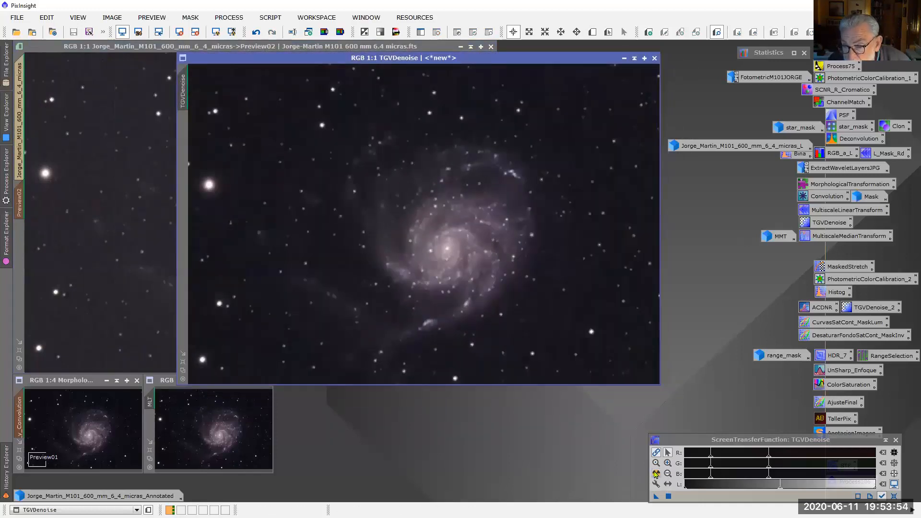
pyautogui.click(656, 473)
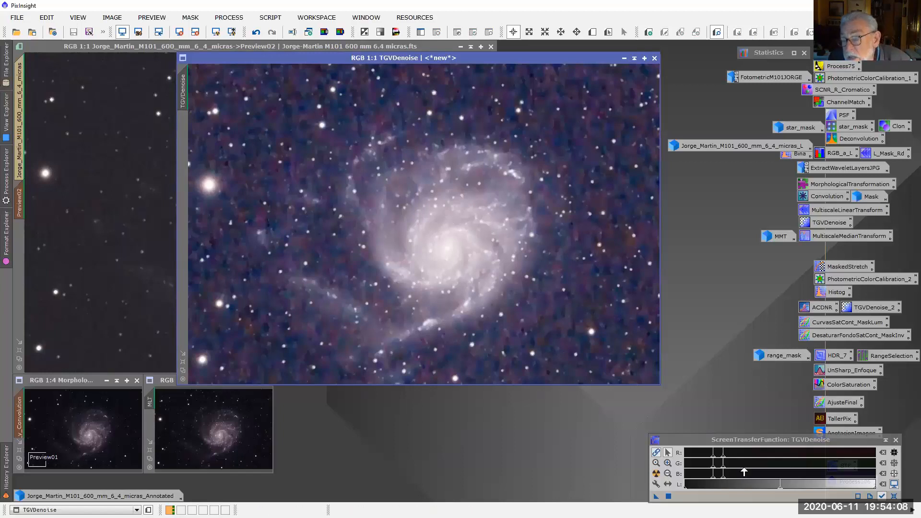
pyautogui.click(163, 426)
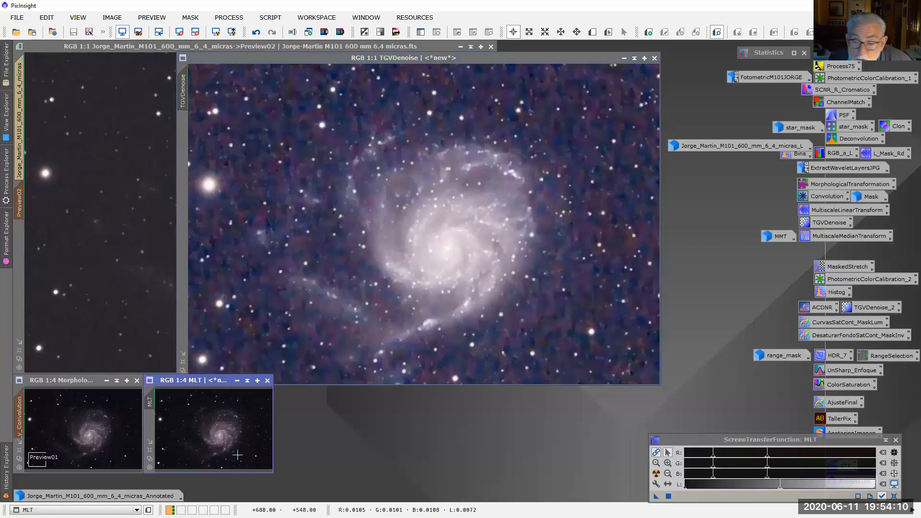
pyautogui.moveTo(655, 497); pyautogui.dragTo(547, 379)
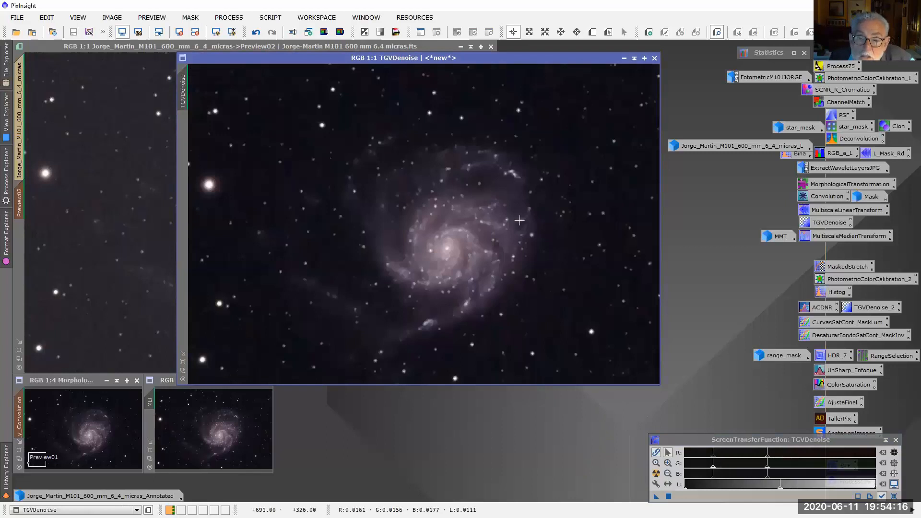
# Reduce the TGVDenoise image to 1:4, fit its window to it, and place it beside the MLT image
pyautogui.scroll(2, 520, 221)
pyautogui.scroll(-3, 531, 226)
pyautogui.scroll(-1, 531, 227)
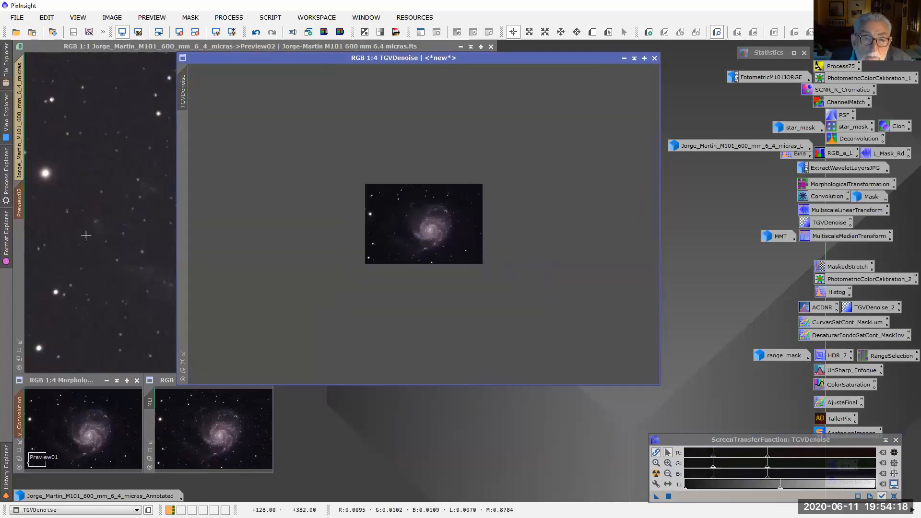
pyautogui.click(182, 353)
pyautogui.moveTo(251, 59); pyautogui.dragTo(342, 393)
pyautogui.click(349, 384)
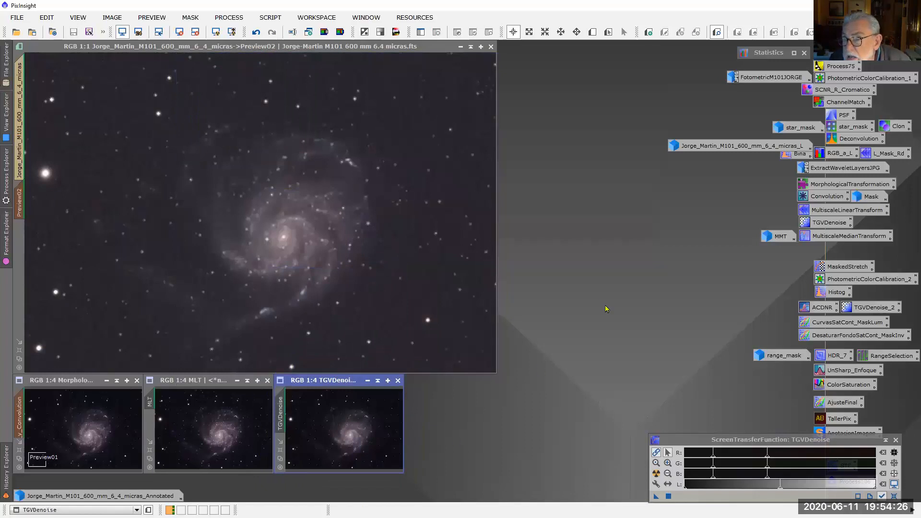
# Open the saved MultiscaleMedianTransform process, review its Linear Mask options and the layer 3 noise reduction settings, and close it
pyautogui.doubleClick(843, 236)
pyautogui.moveTo(647, 67); pyautogui.dragTo(558, 79)
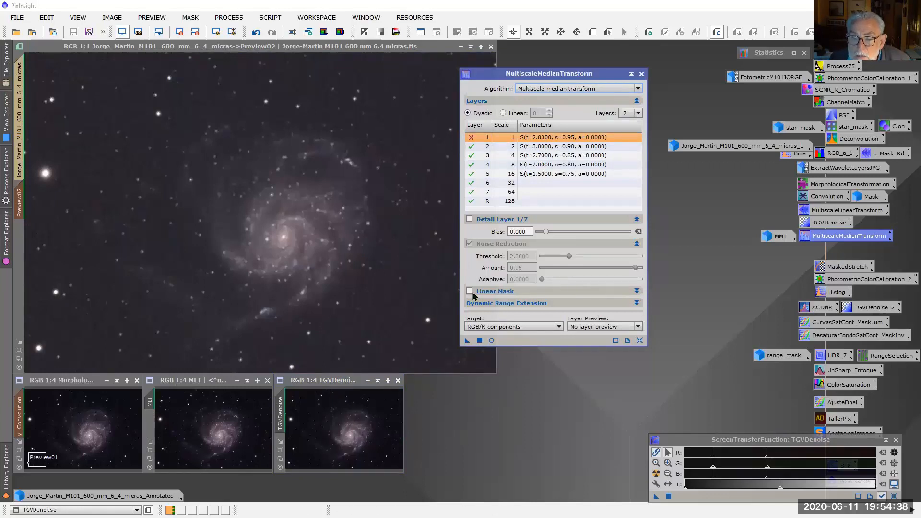
pyautogui.click(636, 291)
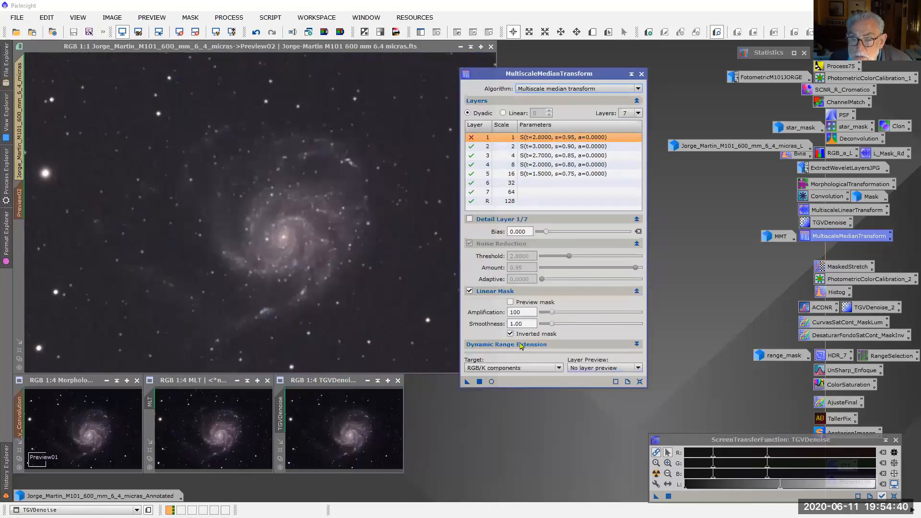
pyautogui.click(480, 291)
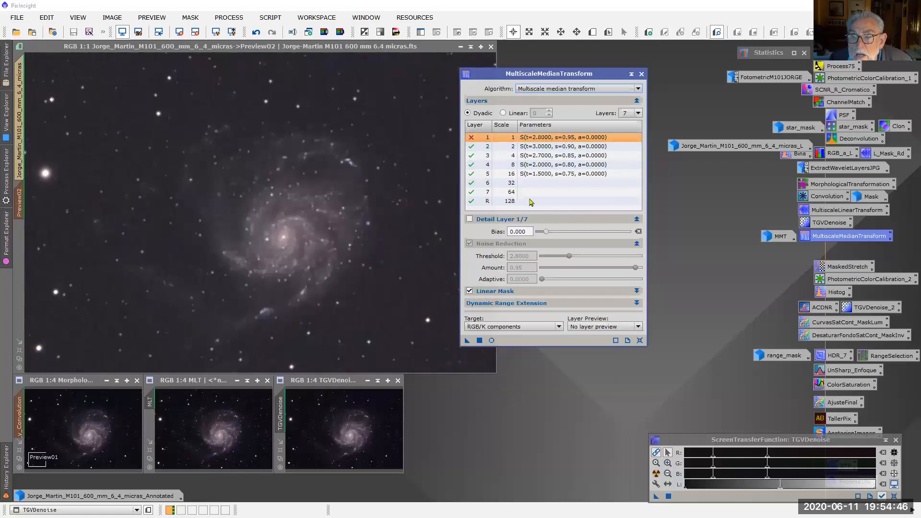
pyautogui.click(499, 156)
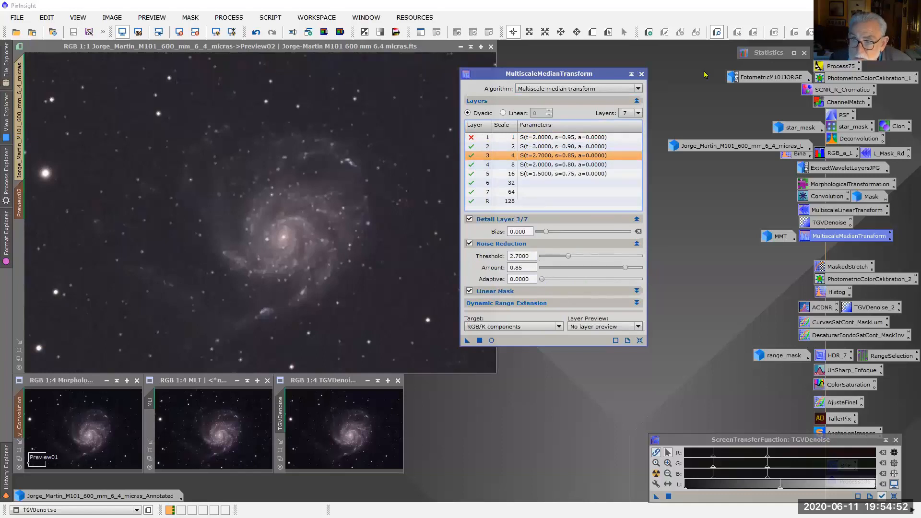
pyautogui.click(642, 73)
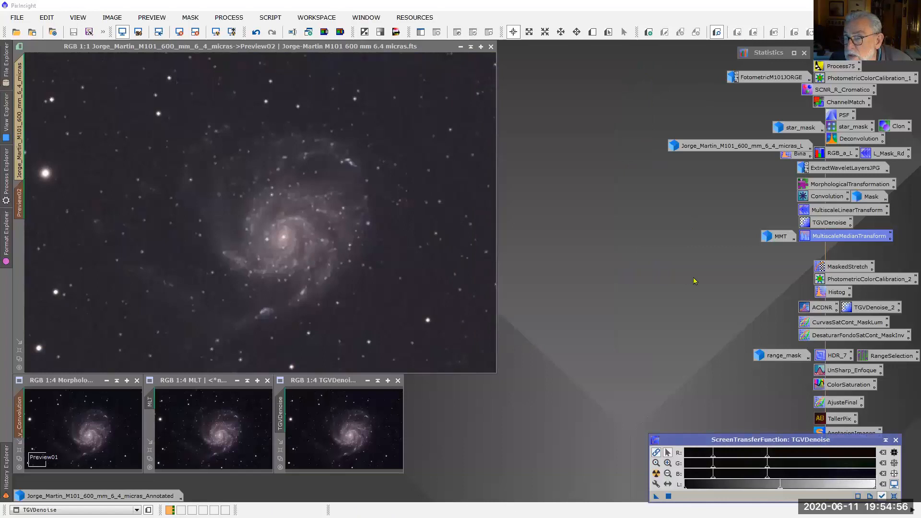
# Restore the minimized MMT result image, check it with an automatic screen stretch, and give it the TGVDenoise image's screen stretch
pyautogui.doubleClick(767, 236)
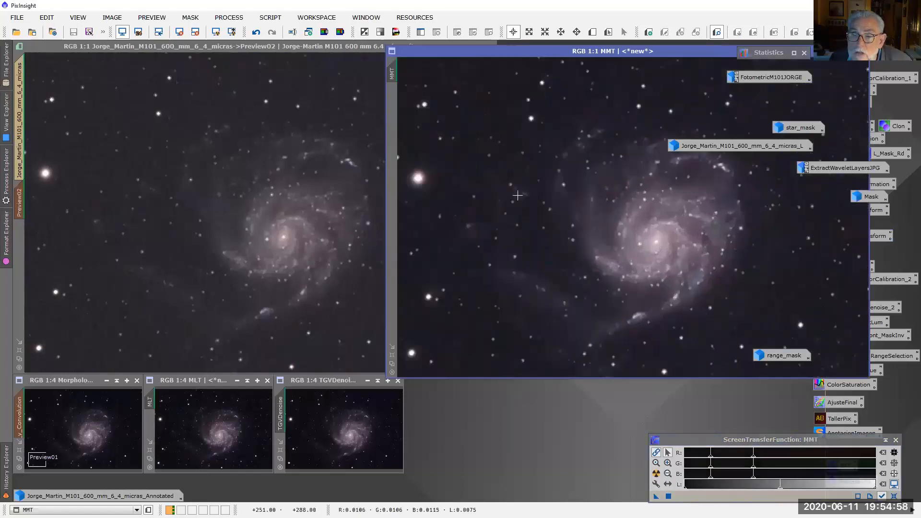
pyautogui.moveTo(643, 56); pyautogui.dragTo(446, 51)
pyautogui.click(656, 474)
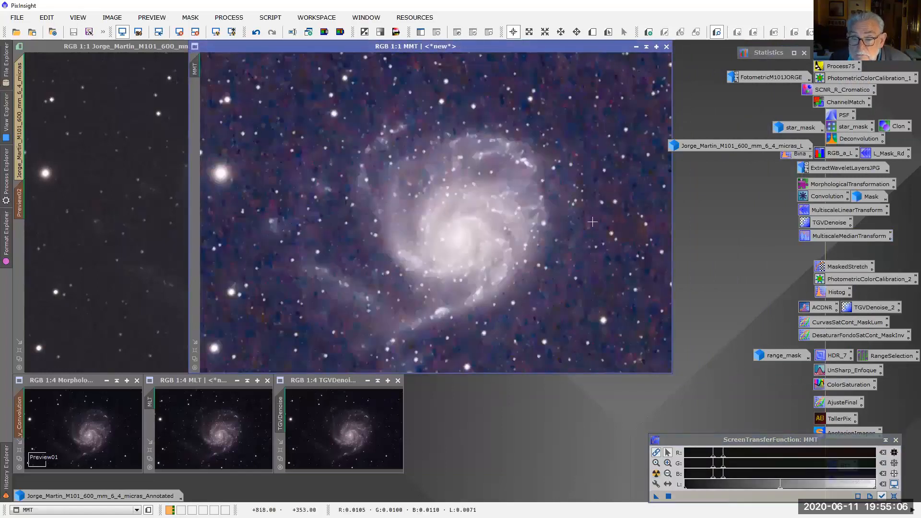
pyautogui.click(382, 440)
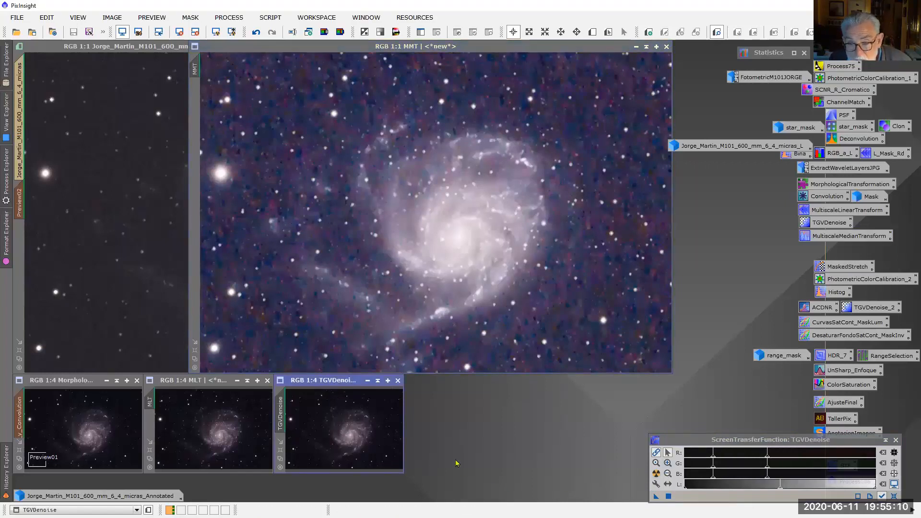
pyautogui.moveTo(656, 497); pyautogui.dragTo(586, 314)
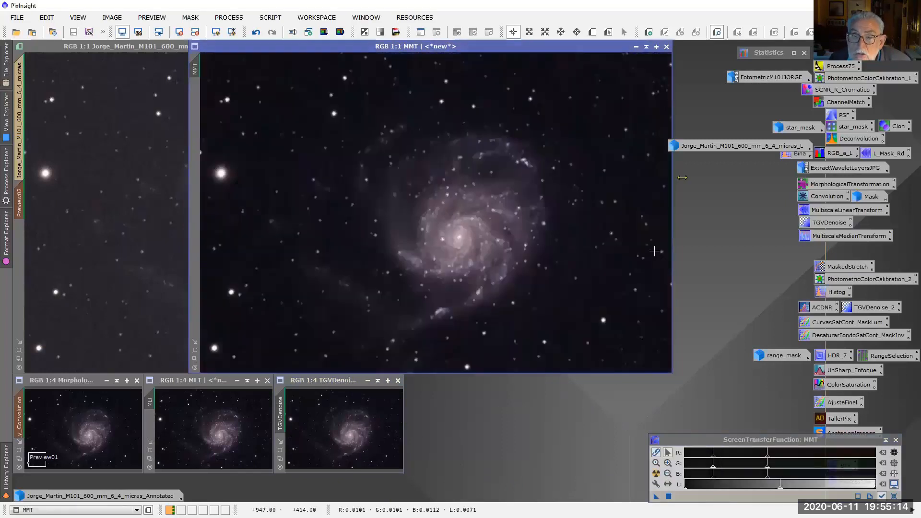
# Reduce the MMT image to 1:4, fit its window to it, and place it beside the TGVDenoise image
pyautogui.scroll(-3, 523, 240)
pyautogui.scroll(3, 523, 239)
pyautogui.scroll(2, 522, 239)
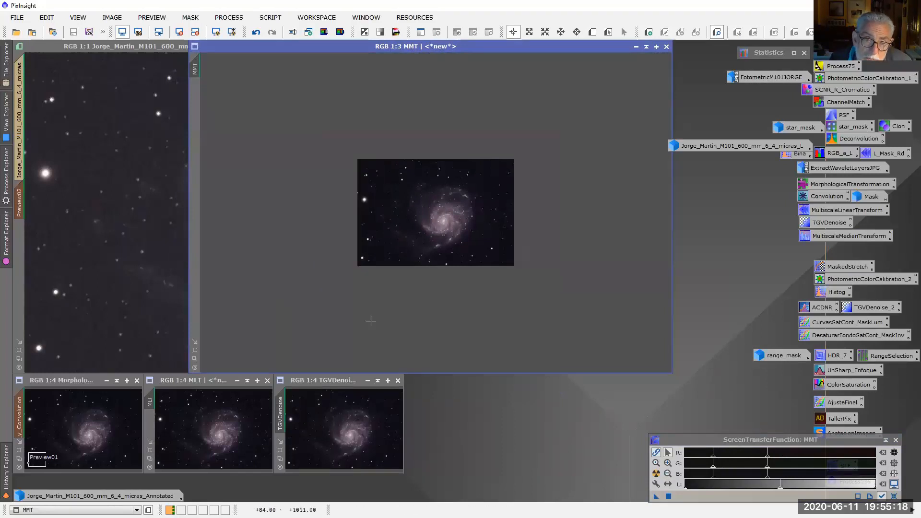
pyautogui.scroll(1, 375, 316)
pyautogui.click(194, 342)
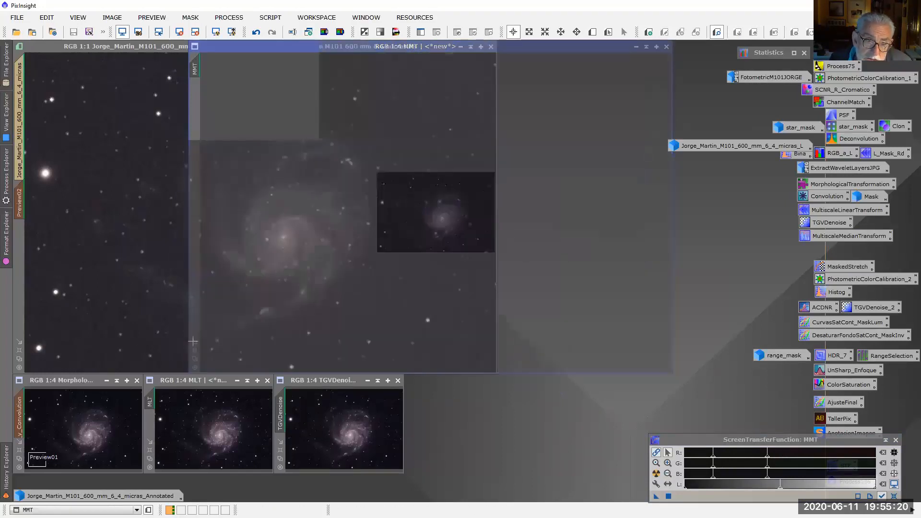
pyautogui.moveTo(249, 50); pyautogui.dragTo(467, 387)
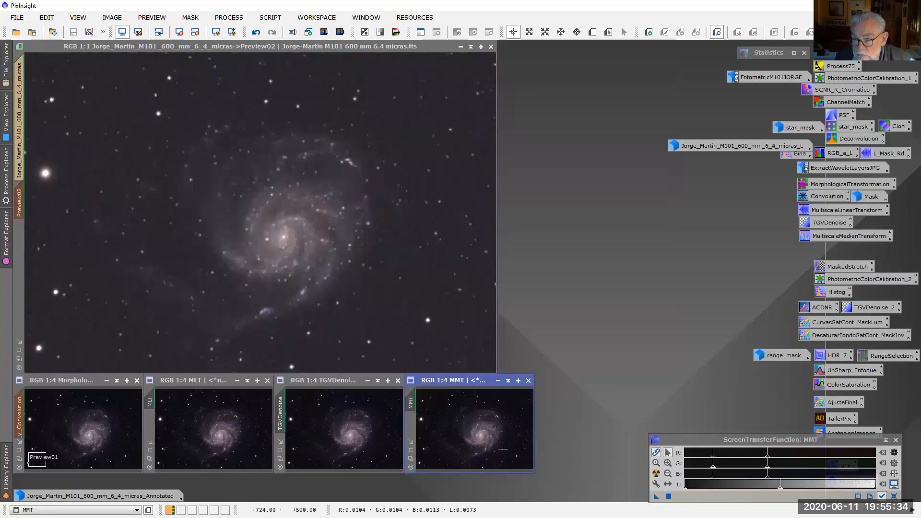
# Open the saved MaskedStretch process and move its dialog next to the main image to review its settings
pyautogui.moveTo(5, 479)
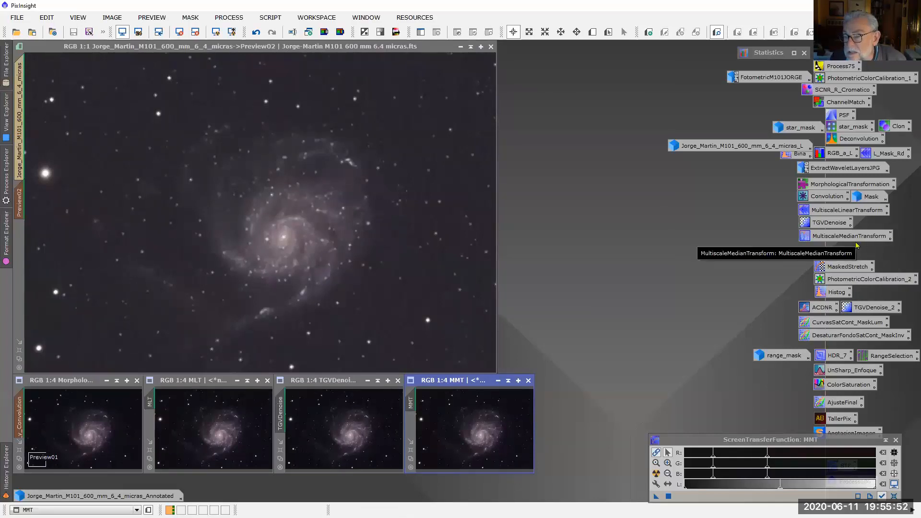
pyautogui.doubleClick(848, 267)
pyautogui.moveTo(775, 231); pyautogui.dragTo(721, 190)
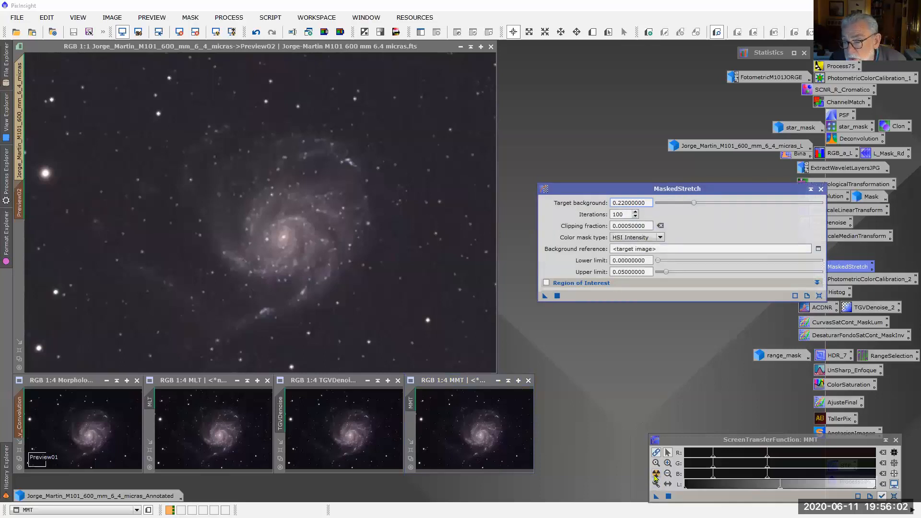
# Apply an automatic screen stretch to the main image's Preview02, darken its midtones, and close MaskedStretch
pyautogui.click(494, 246)
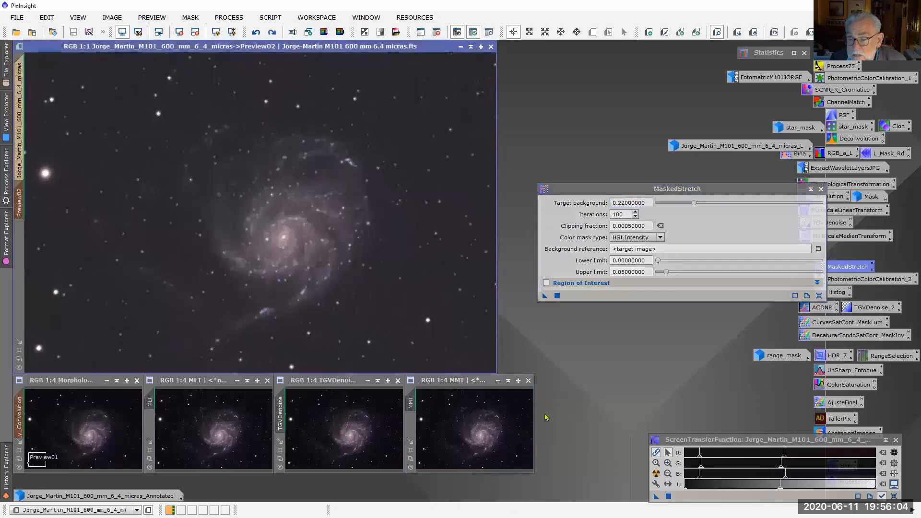
pyautogui.click(656, 474)
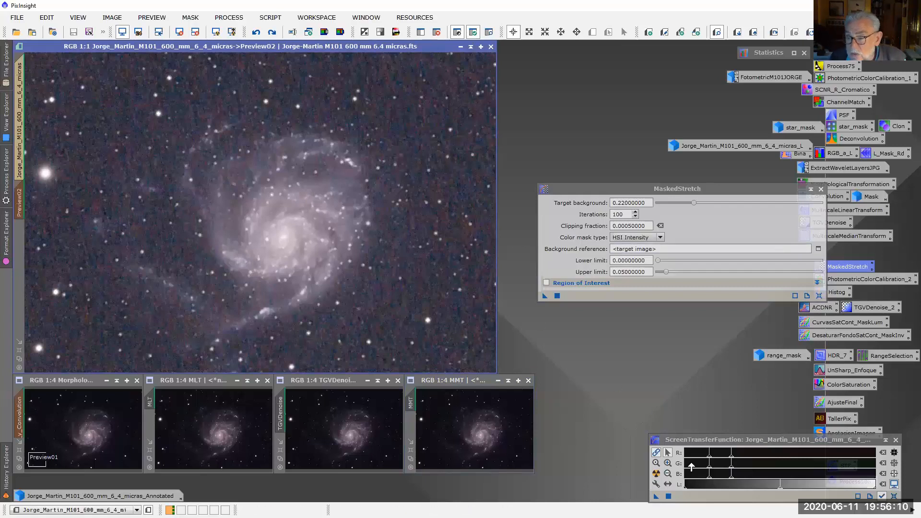
pyautogui.moveTo(732, 480); pyautogui.dragTo(797, 486)
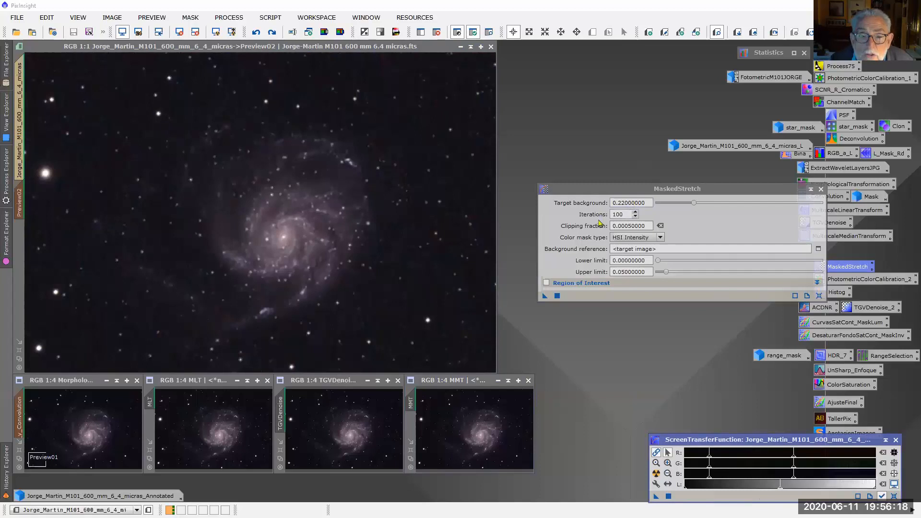
pyautogui.click(821, 189)
# Open the History Explorer and set the main image to its MultiscaleMedianTransform state, step 6
pyautogui.click(5, 469)
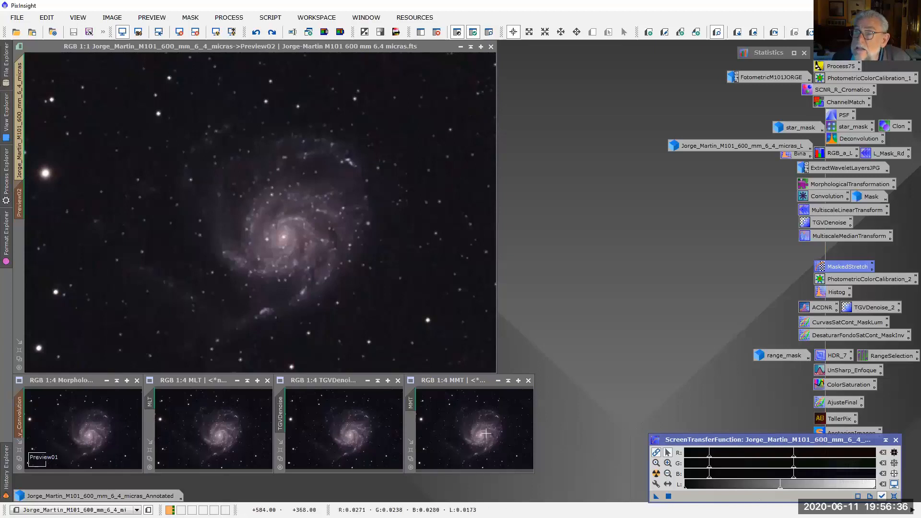
pyautogui.click(6, 467)
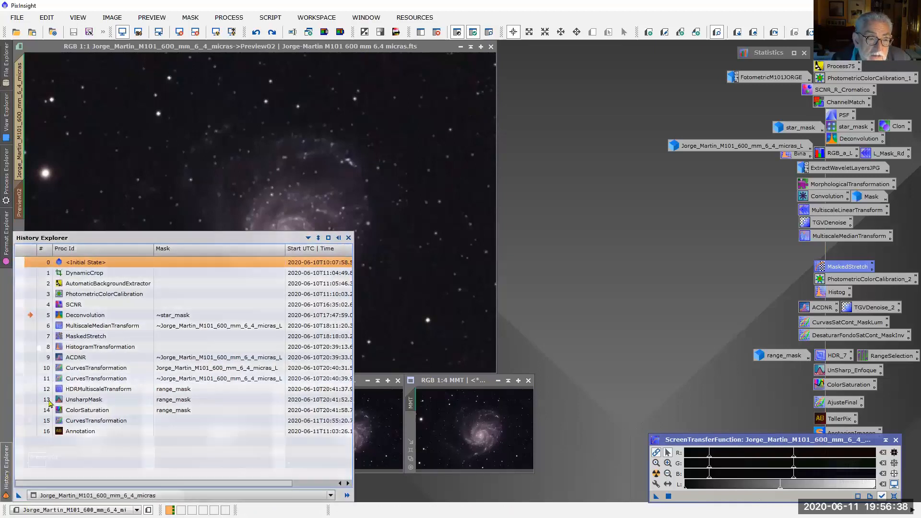
pyautogui.click(29, 327)
pyautogui.doubleClick(59, 328)
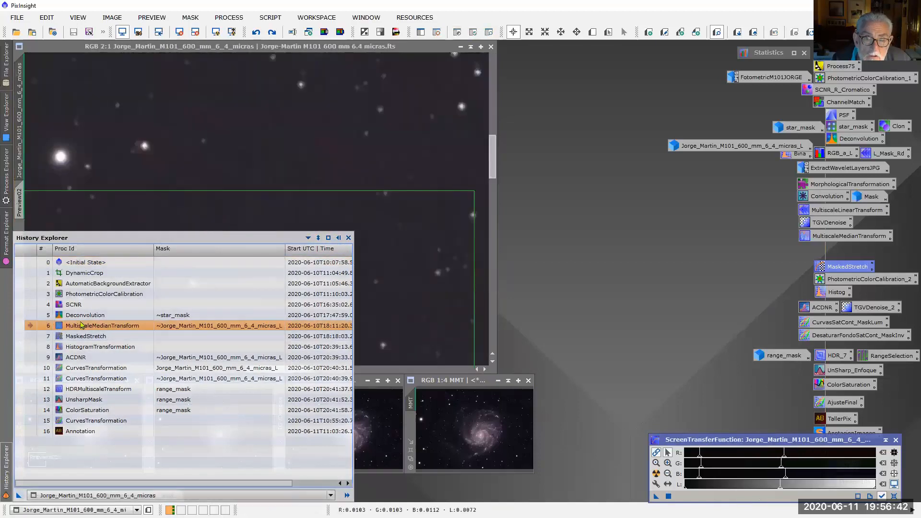
# Compare the main image's background noise before and after MultiscaleMedianTransform by repeatedly undoing and redoing it at 4:1
pyautogui.scroll(2, 404, 179)
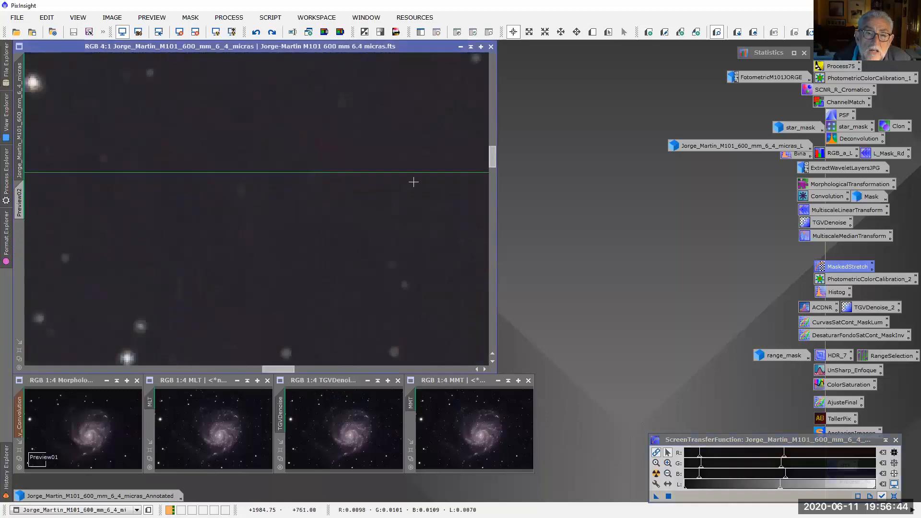
pyautogui.click(257, 34)
pyautogui.click(273, 33)
pyautogui.click(257, 35)
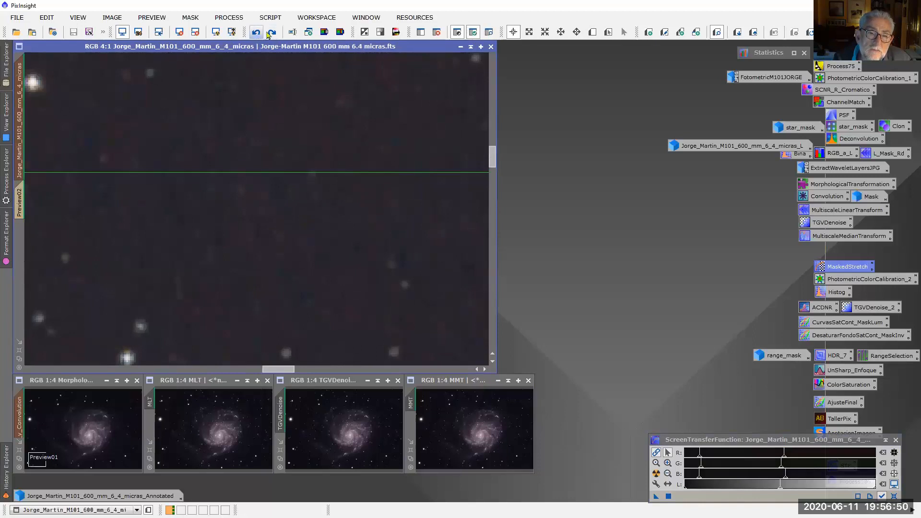
pyautogui.click(269, 35)
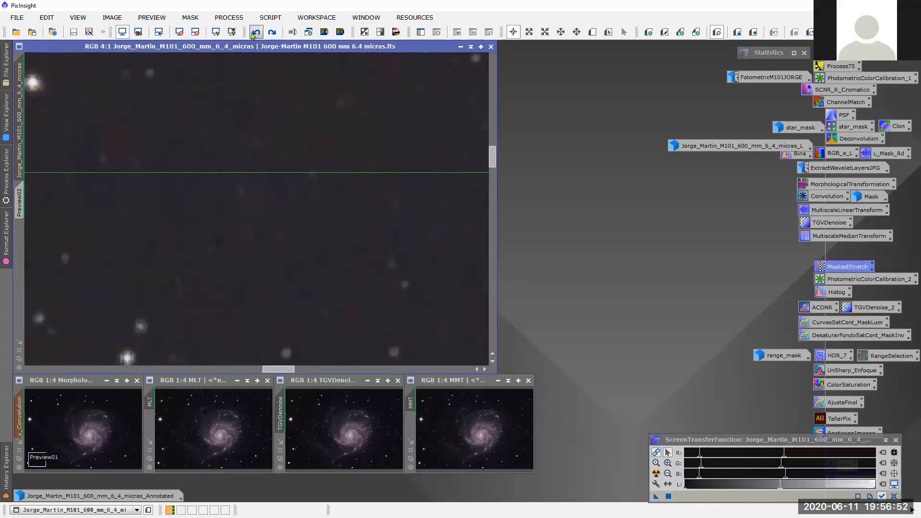
# Reduce the main image to 1:4, fit its window to the picture, and place it centrally above the comparison images
pyautogui.scroll(3, 332, 262)
pyautogui.scroll(-9, 333, 262)
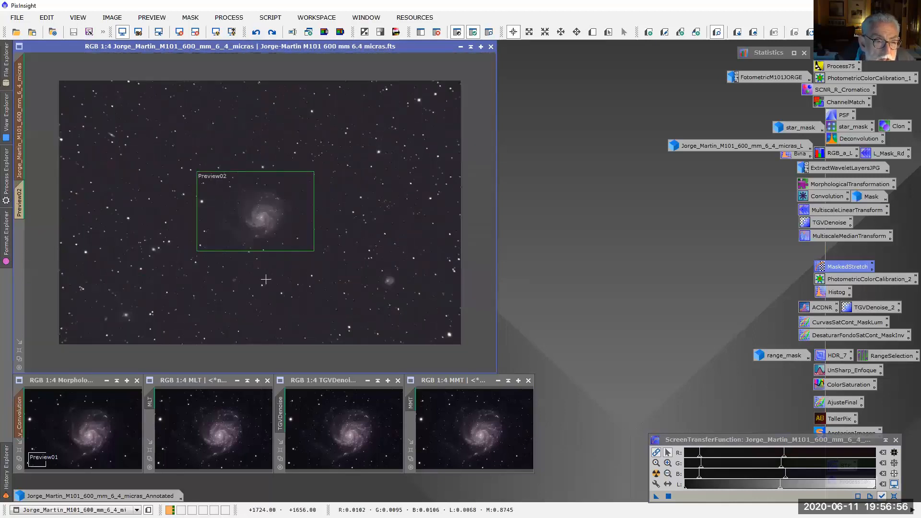
pyautogui.click(20, 360)
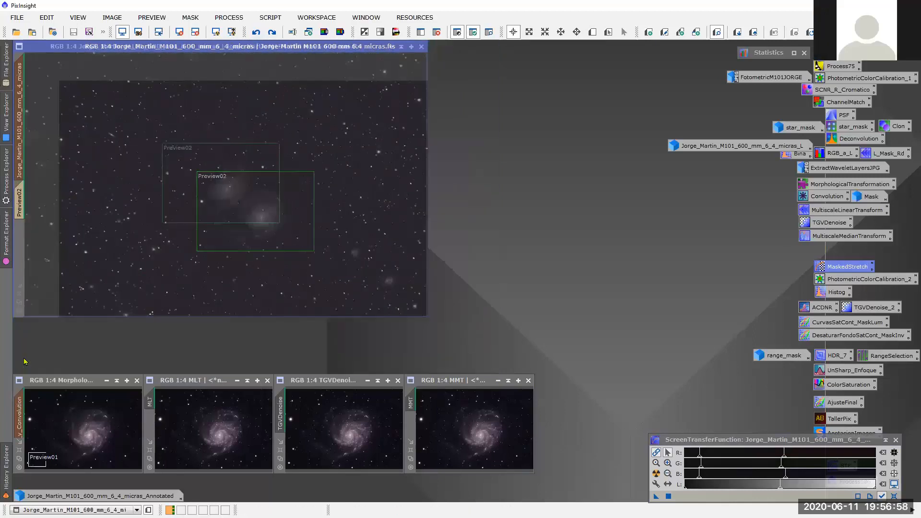
pyautogui.moveTo(316, 46); pyautogui.dragTo(422, 63)
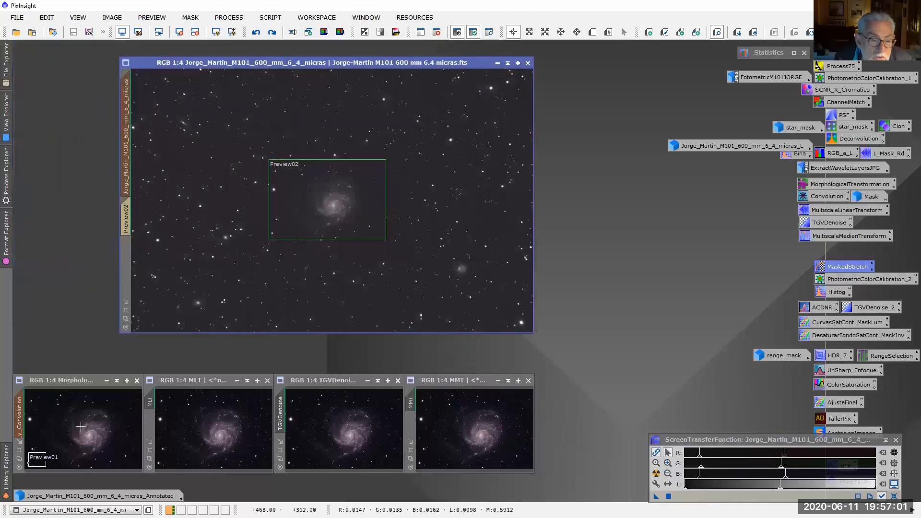
# Reset the main image's screen stretch and set the image to its MaskedStretch state, step 7, in the History Explorer
pyautogui.click(5, 467)
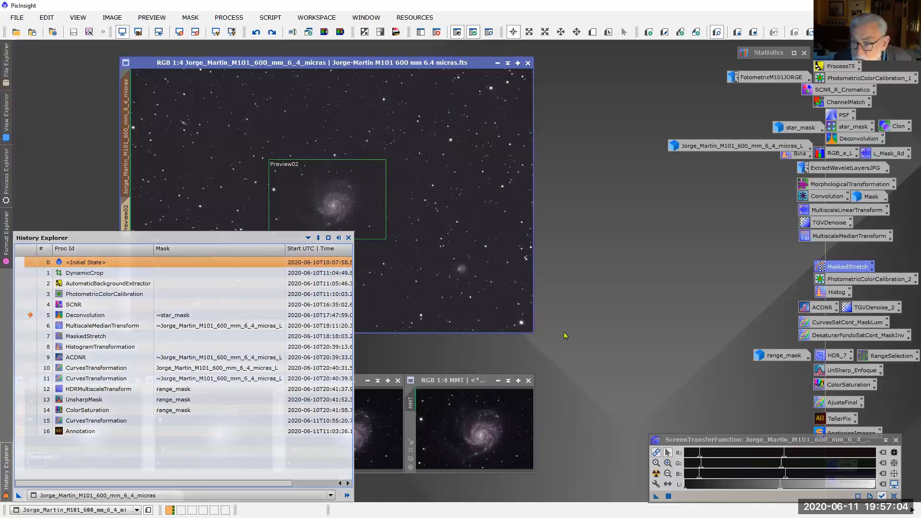
pyautogui.click(893, 497)
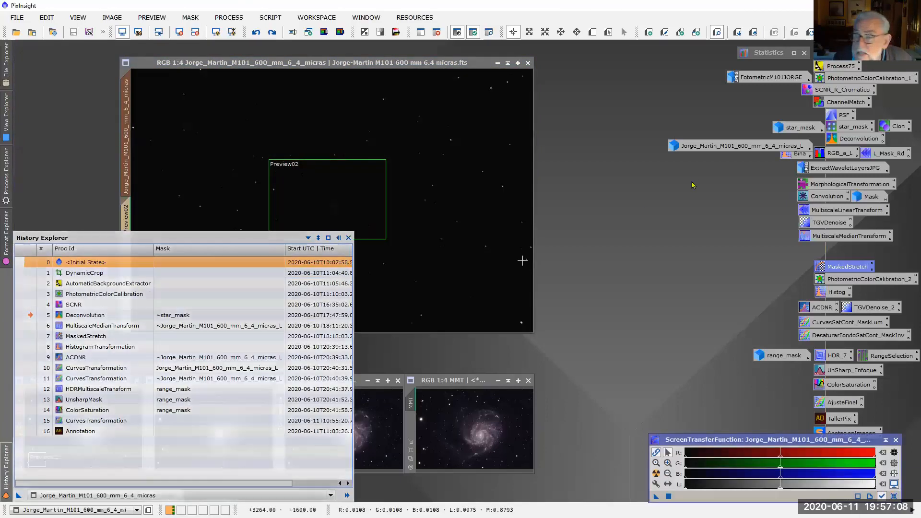
pyautogui.moveTo(6, 485)
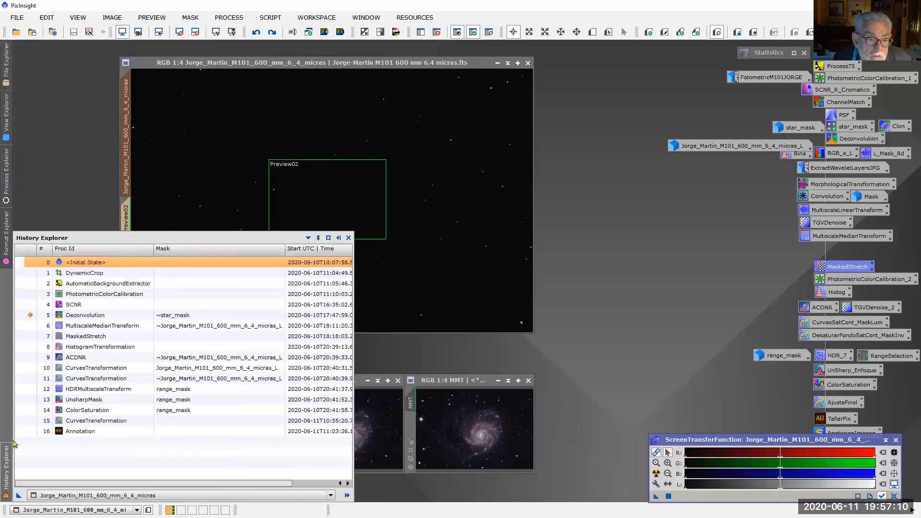
pyautogui.click(30, 338)
pyautogui.doubleClick(28, 340)
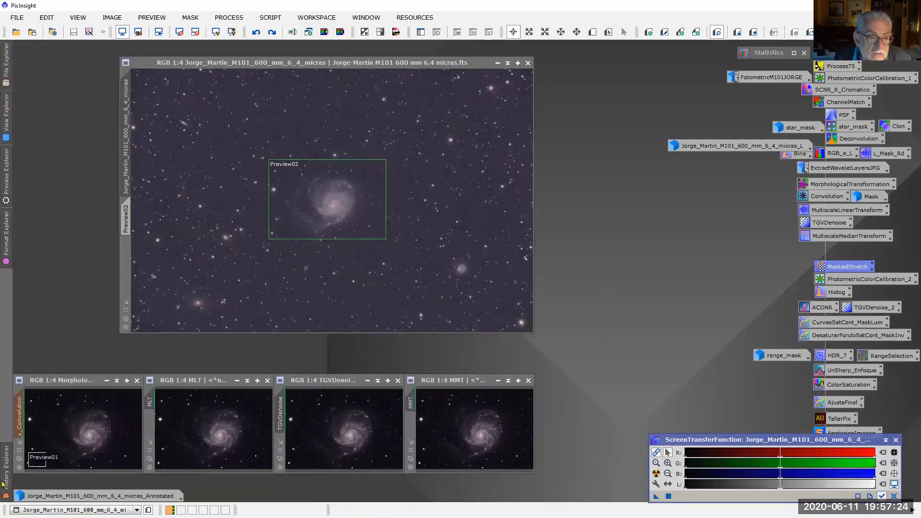
# Load the HistogramTransformation instance from history step 8, reset its parameters, and move its dialog beside the main image
pyautogui.moveTo(4, 484)
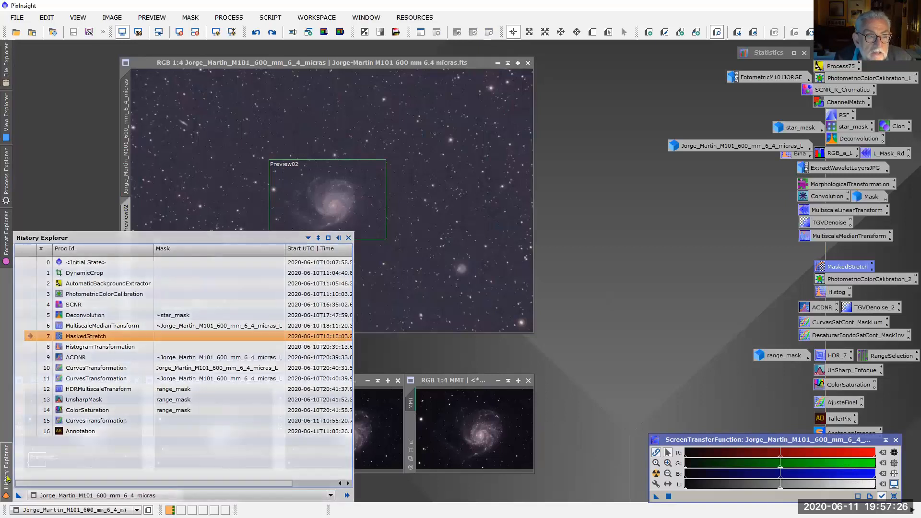
pyautogui.doubleClick(108, 347)
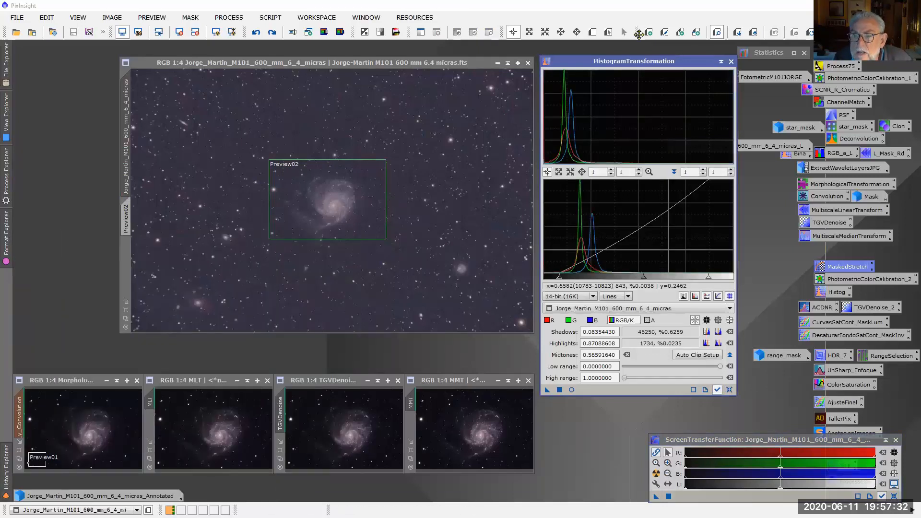
pyautogui.click(730, 389)
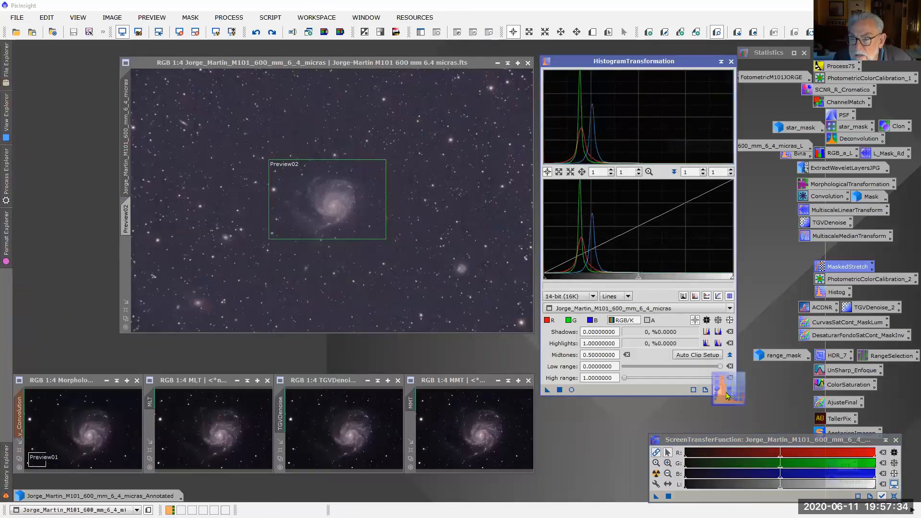
pyautogui.moveTo(679, 62); pyautogui.dragTo(683, 92)
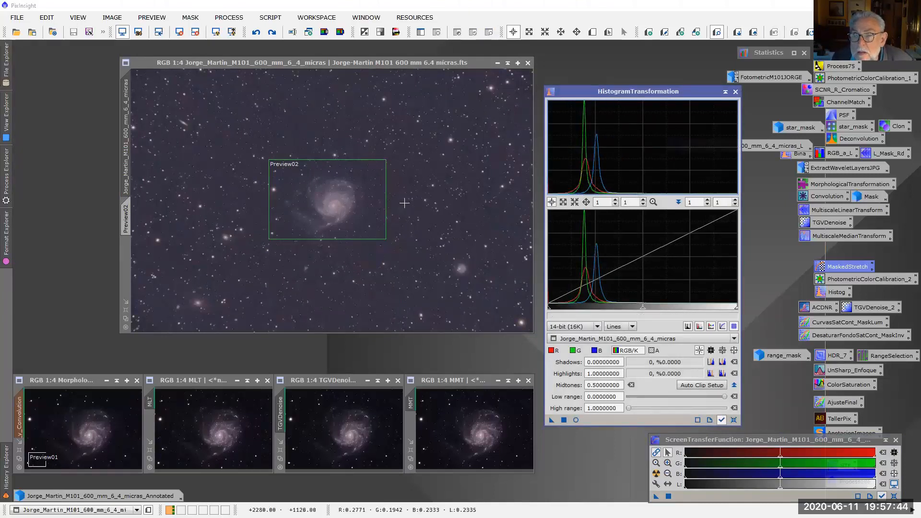
# Try aligning the channel histograms in a real-time preview with blue midtones of about 0.587, and reset and close HistogramTransformation
pyautogui.click(575, 350)
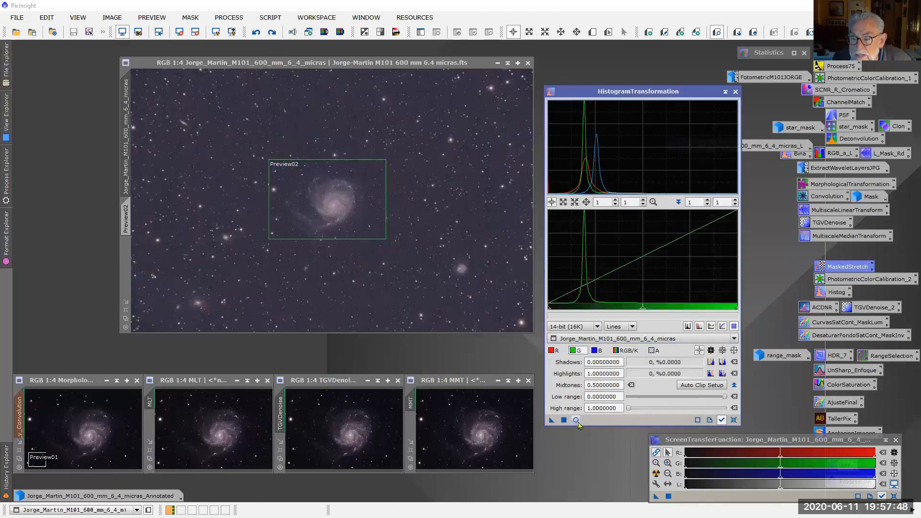
pyautogui.click(575, 420)
pyautogui.moveTo(642, 311); pyautogui.dragTo(658, 312)
pyautogui.click(595, 350)
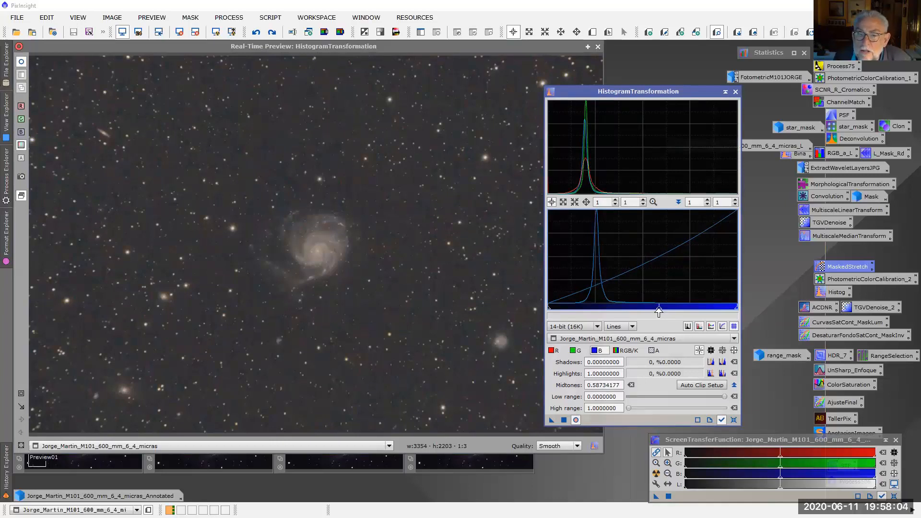
pyautogui.moveTo(659, 312); pyautogui.dragTo(643, 311)
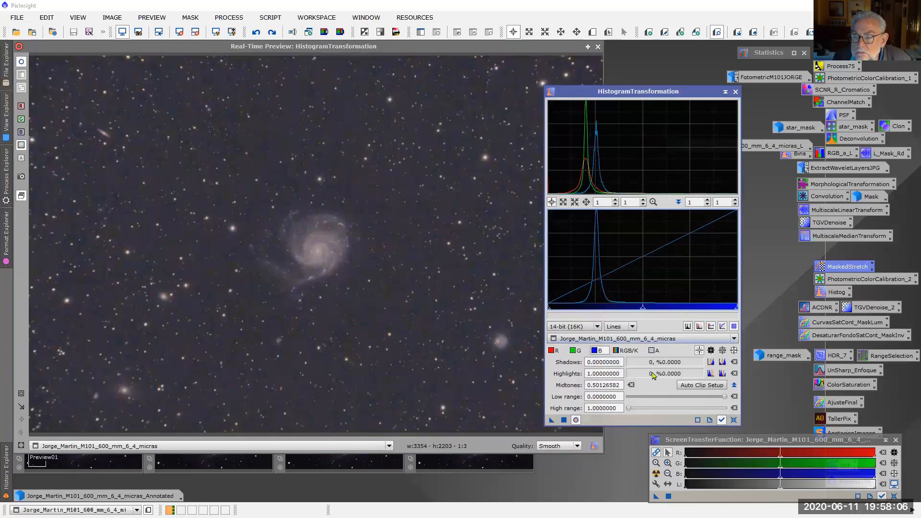
pyautogui.click(733, 420)
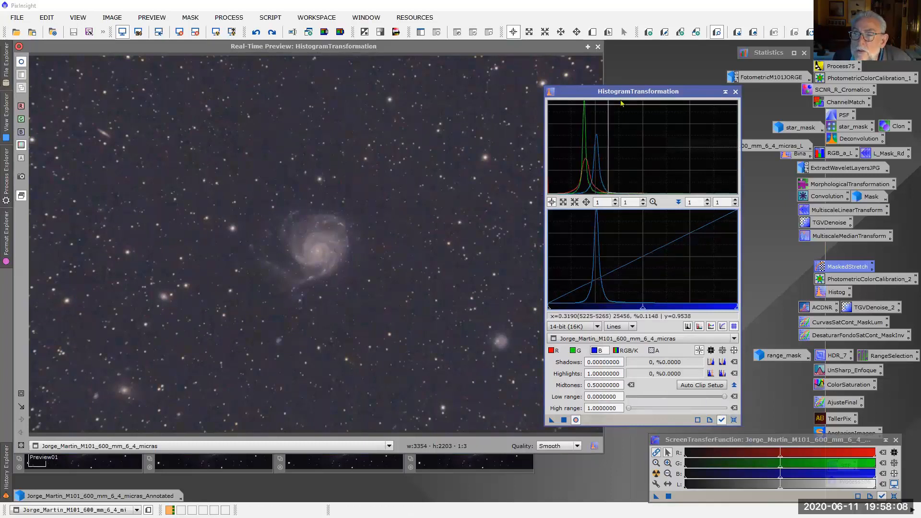
pyautogui.click(736, 93)
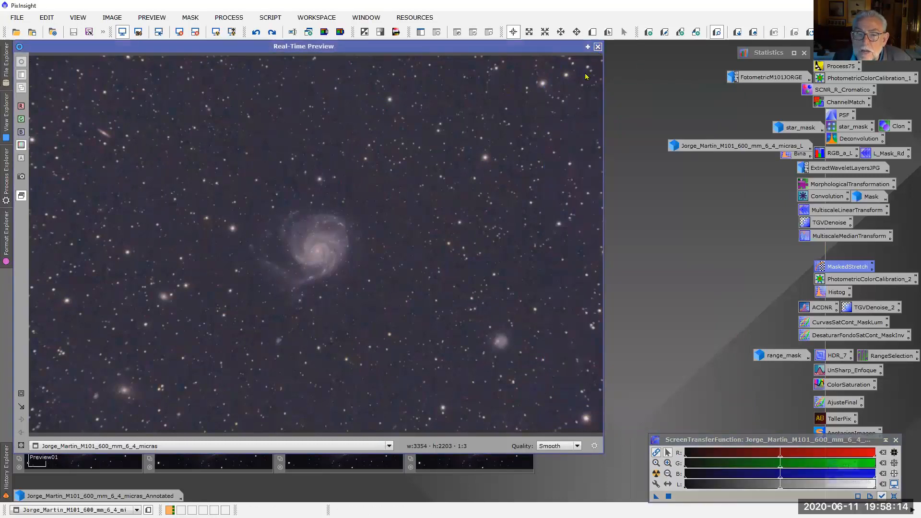
pyautogui.click(599, 47)
# Review the saved PhotometricColorCalibration_2 settings, close them, and darken the RGB midtones of the main image's screen stretch
pyautogui.doubleClick(841, 280)
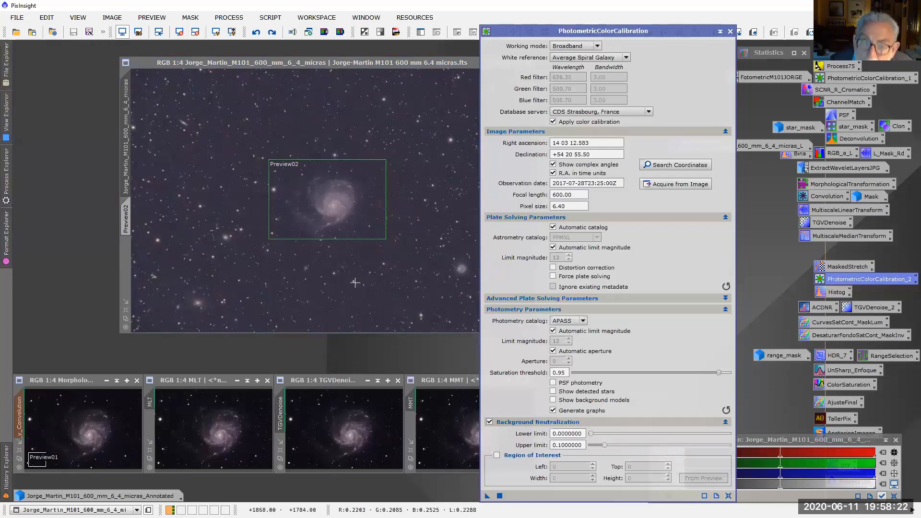
pyautogui.click(730, 32)
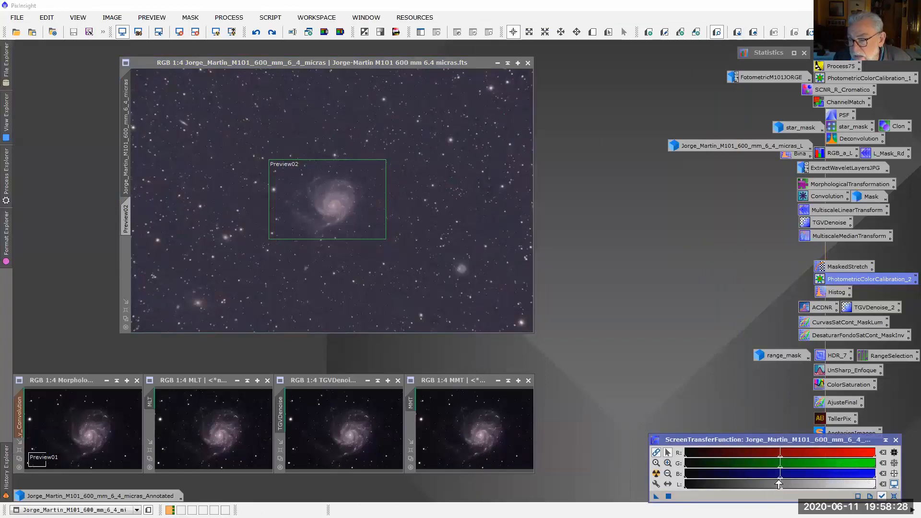
pyautogui.moveTo(780, 479); pyautogui.dragTo(809, 480)
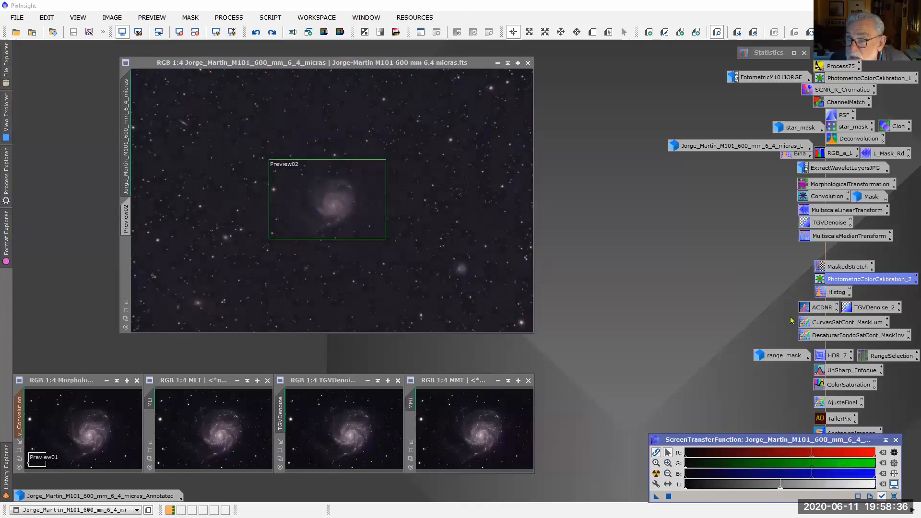
# Reload HistogramTransformation from history step 8 and set the main image to that step's state
pyautogui.click(6, 468)
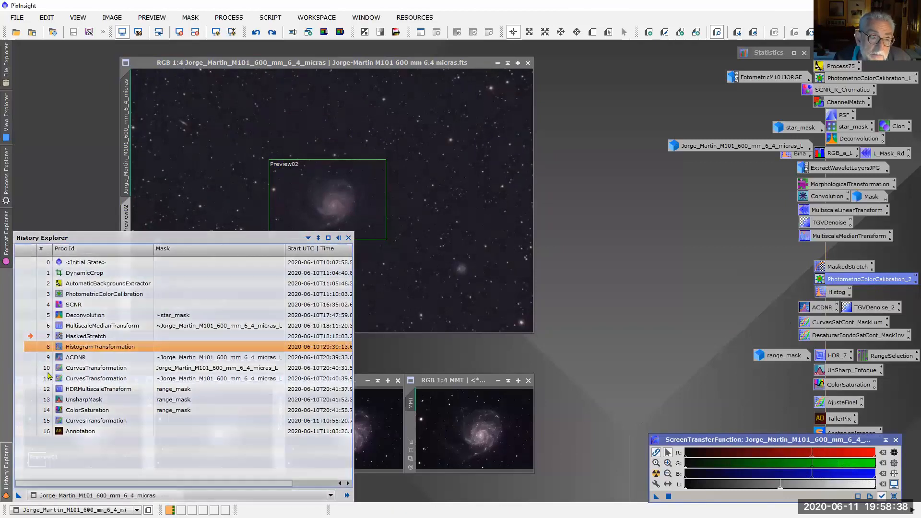
pyautogui.doubleClick(85, 351)
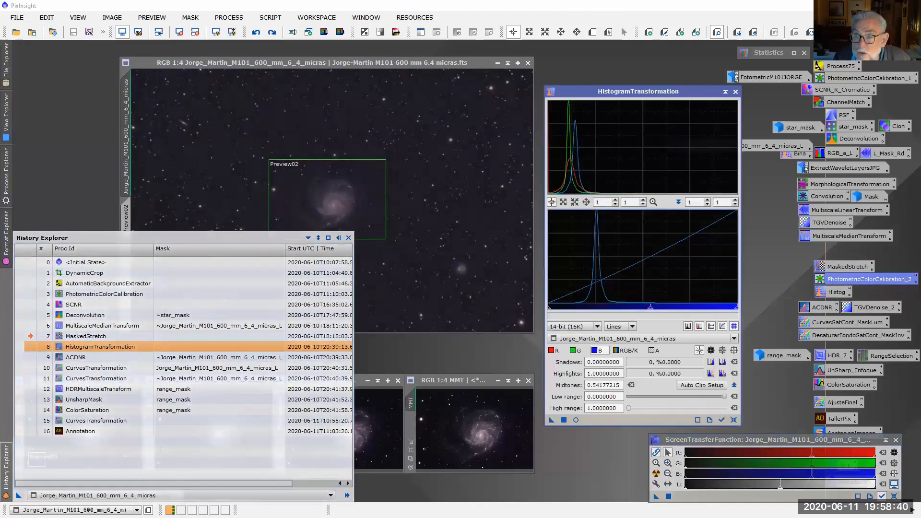
pyautogui.click(6, 467)
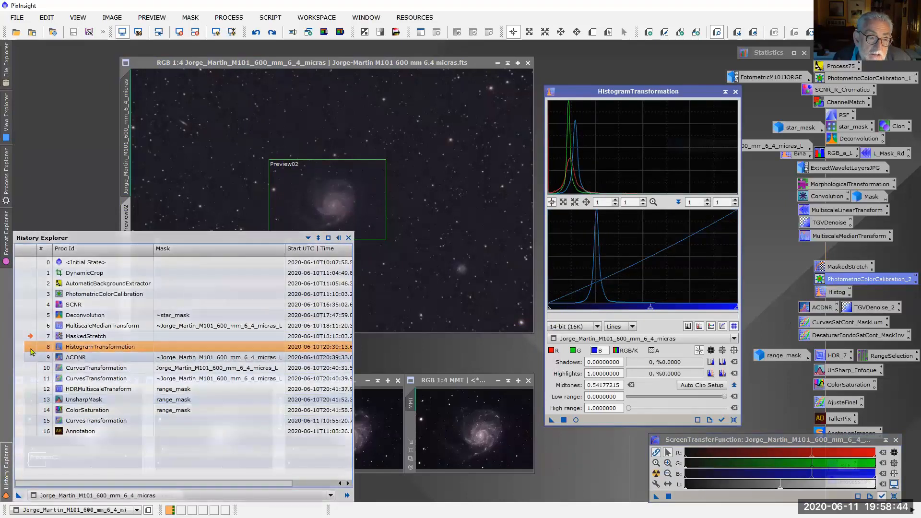
pyautogui.click(30, 351)
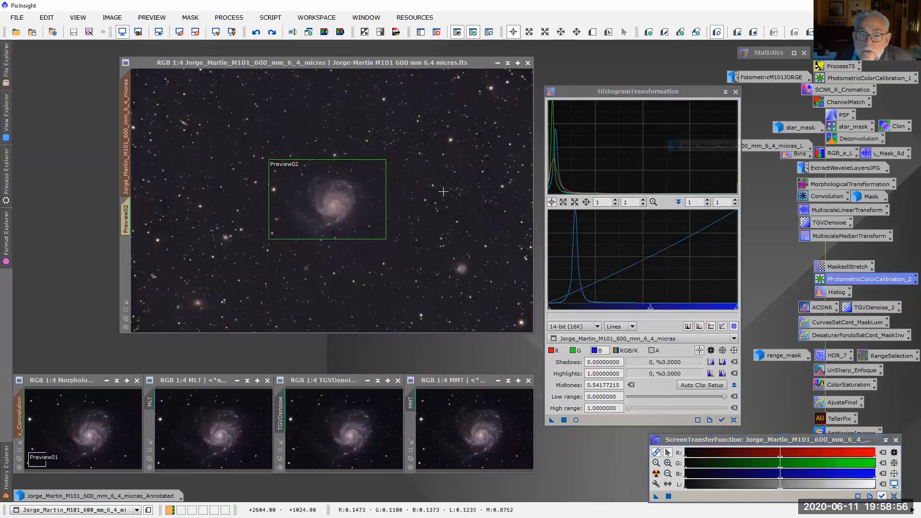
# Examine the galaxy and background noise of the histogram-stretched image at up to 2:1, and close HistogramTransformation
pyautogui.scroll(4, 436, 189)
pyautogui.scroll(-1, 405, 245)
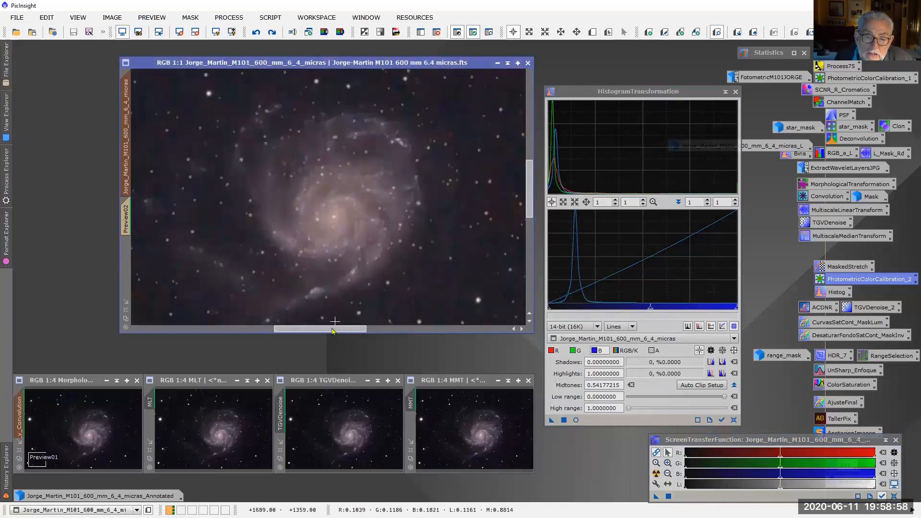
pyautogui.moveTo(343, 329); pyautogui.dragTo(384, 323)
pyautogui.scroll(-2, 391, 269)
pyautogui.scroll(3, 390, 269)
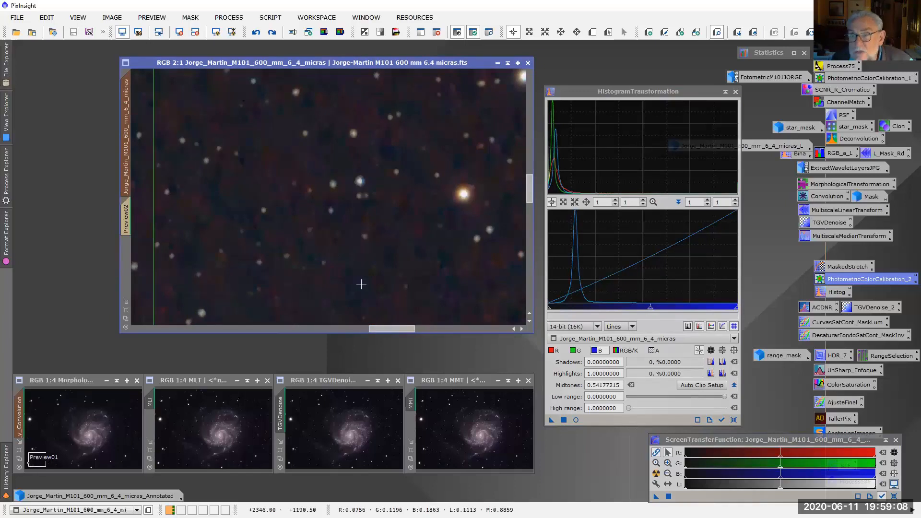
pyautogui.click(734, 92)
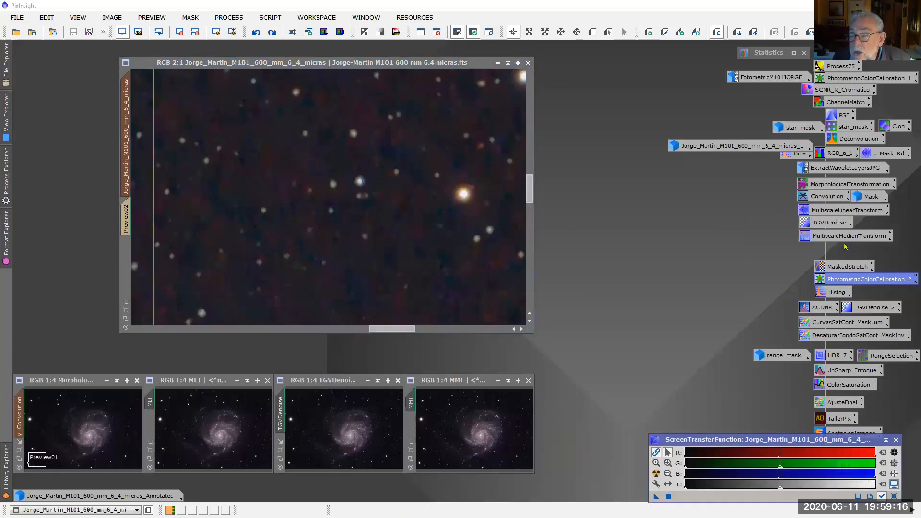
# Open the saved ACDNR process beside the main image and enlarge the main image's window to show the whole picture at 1:3
pyautogui.doubleClick(829, 311)
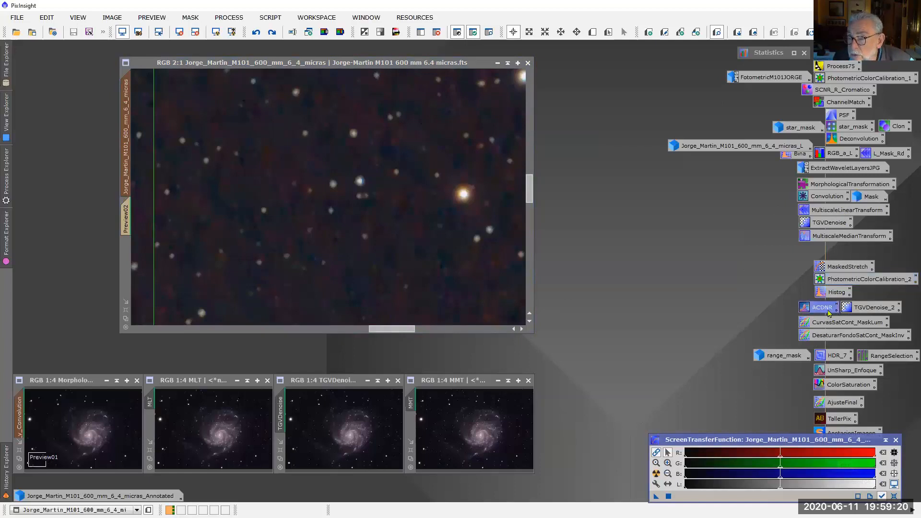
pyautogui.moveTo(642, 217); pyautogui.dragTo(706, 158)
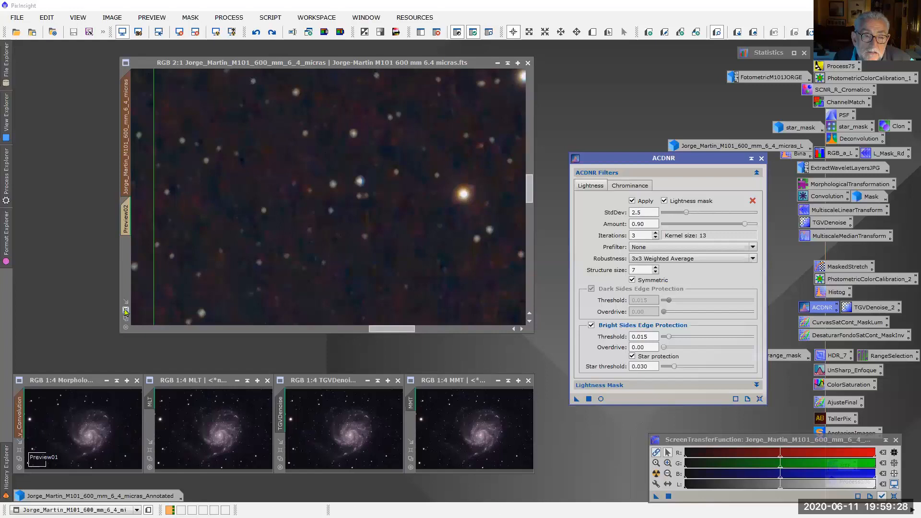
pyautogui.click(124, 312)
pyautogui.moveTo(560, 69); pyautogui.dragTo(455, 54)
# Close the MMT and TGVDenoise comparison images, discarding their unsaved process instances
pyautogui.click(499, 446)
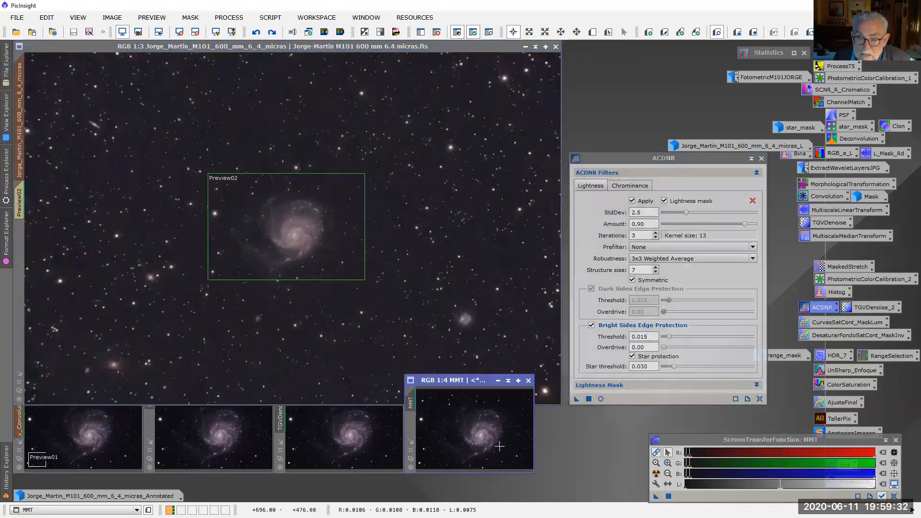
pyautogui.click(528, 380)
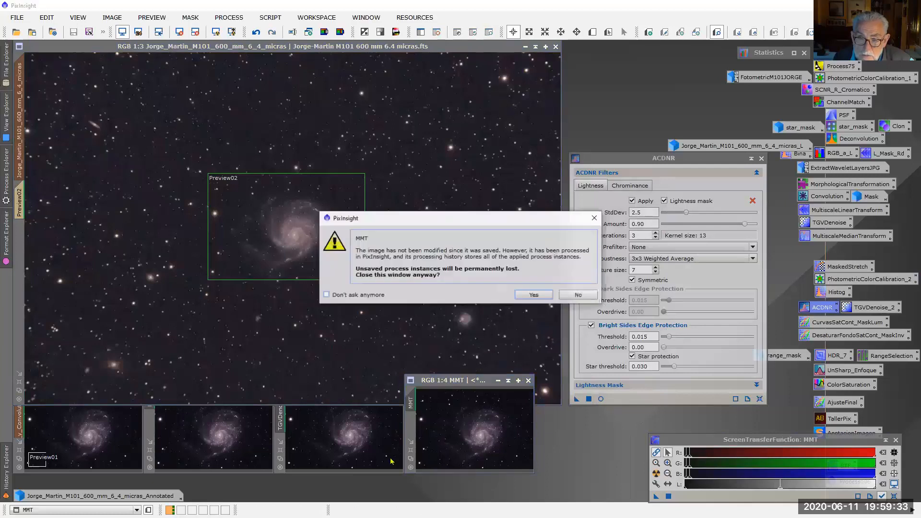
pyautogui.click(533, 295)
pyautogui.click(397, 380)
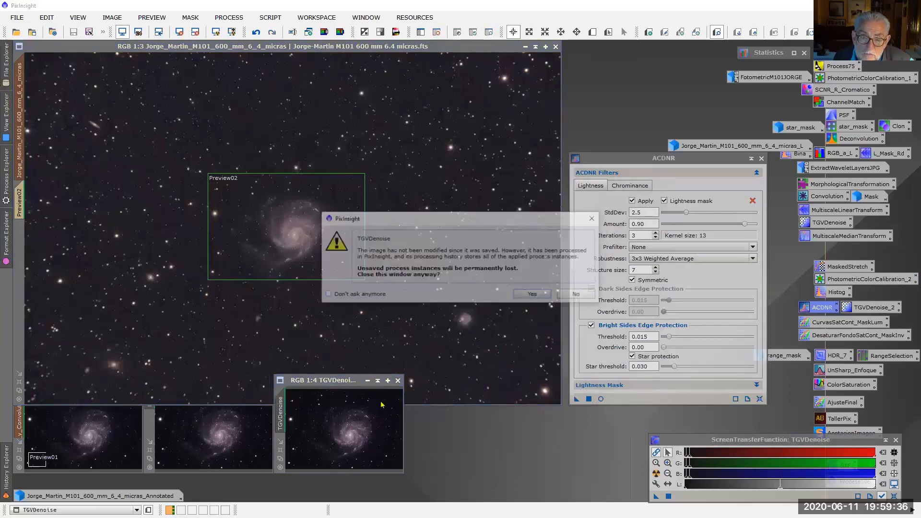
pyautogui.click(530, 294)
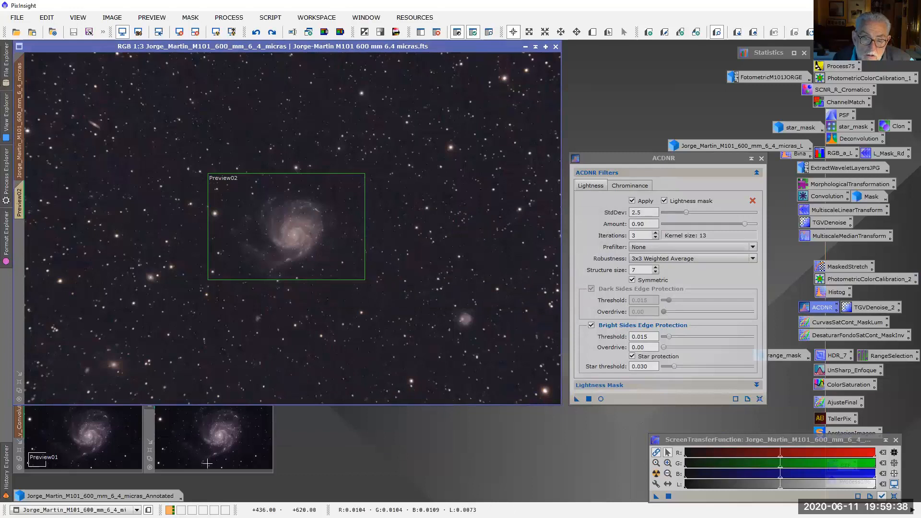
# Close the MLT and Morphological_y_Convolution comparison images, discarding their unsaved process instances
pyautogui.click(267, 380)
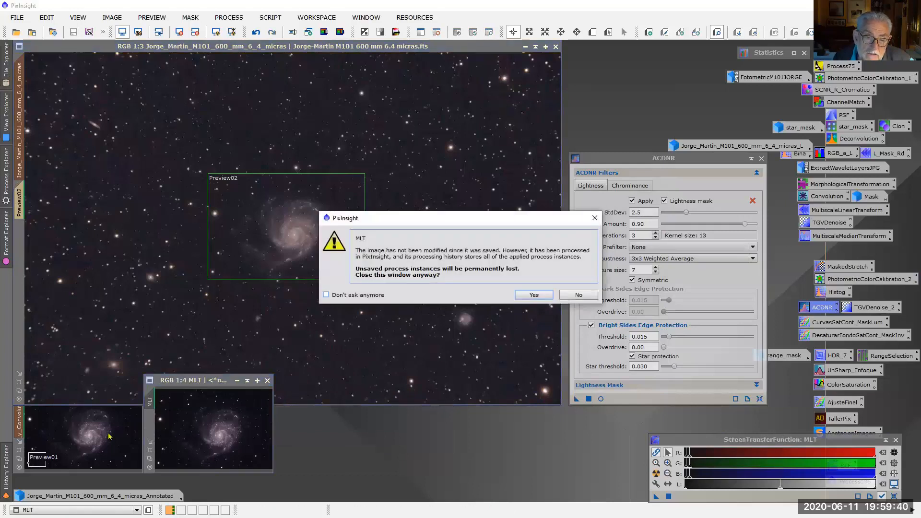
pyautogui.click(534, 295)
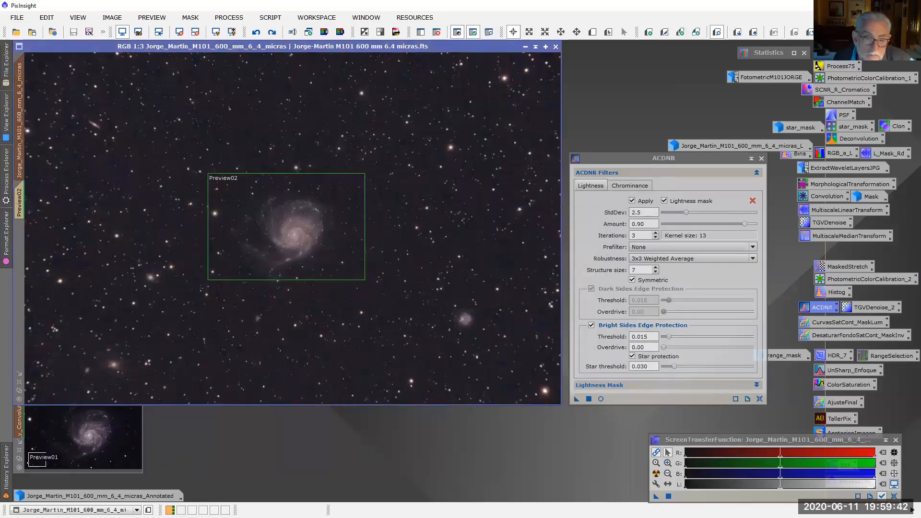
pyautogui.click(137, 381)
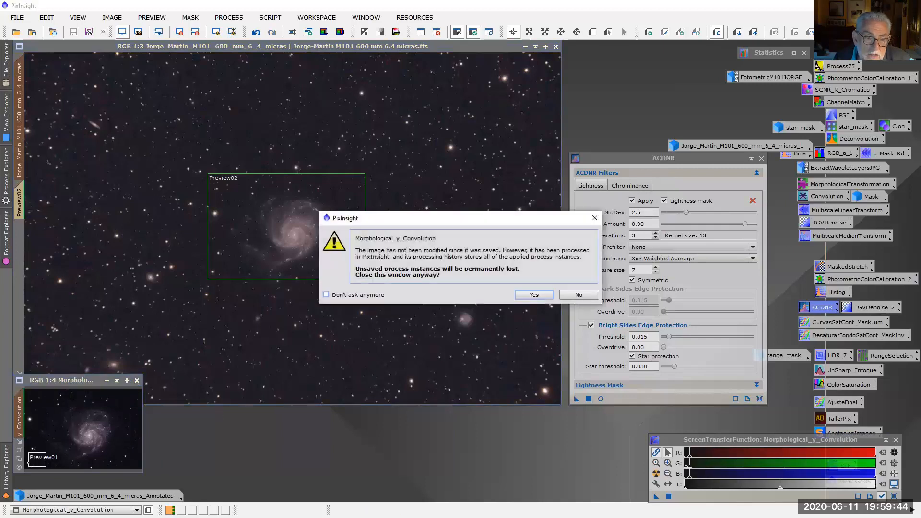
pyautogui.click(534, 295)
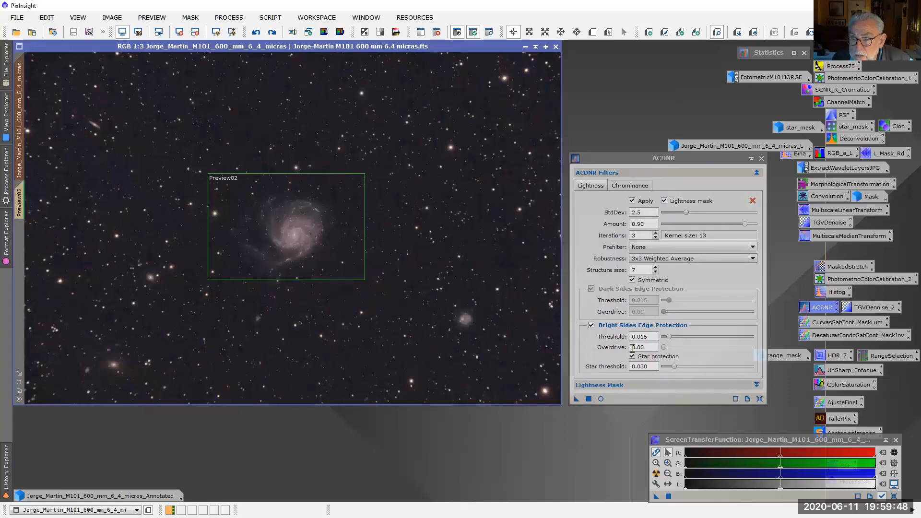
# Preview ACDNR's lightness mask in real time, try midtones 0.60, shadows 0.07 and highlights 0.32, and close both the process and the preview
pyautogui.click(756, 385)
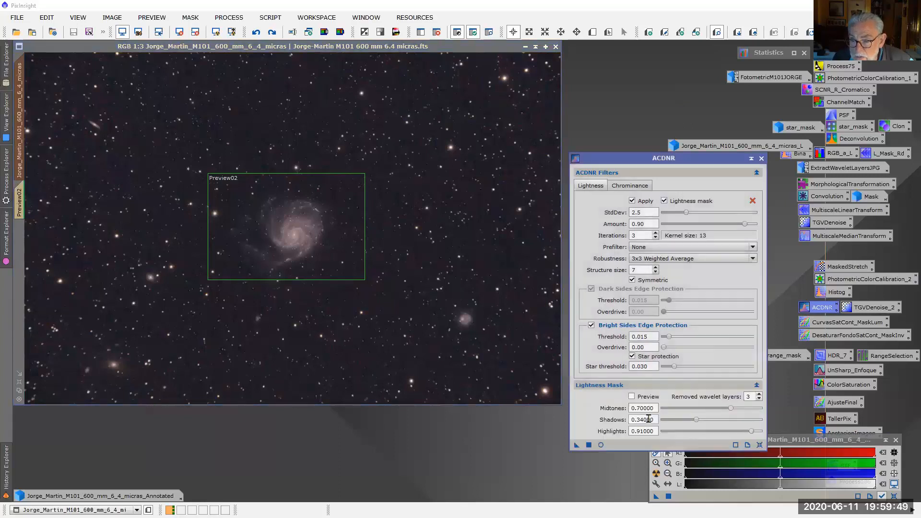
pyautogui.click(631, 396)
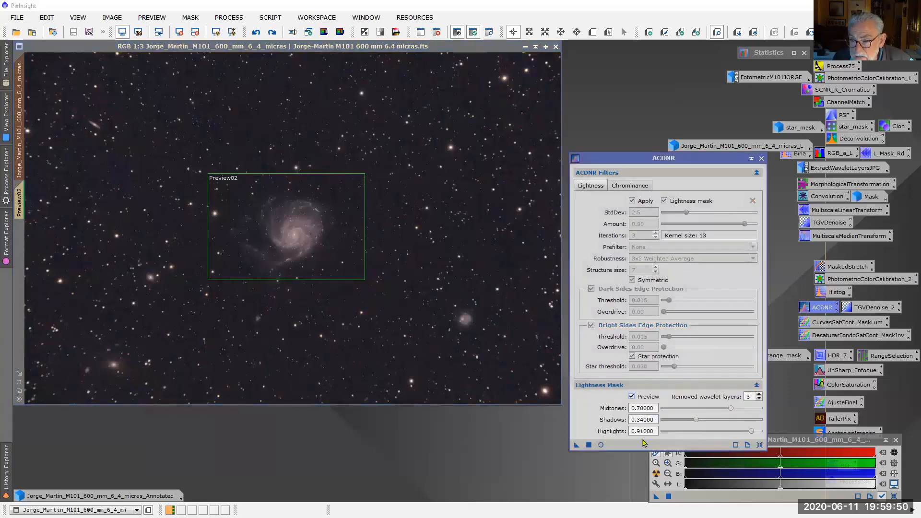
pyautogui.click(601, 445)
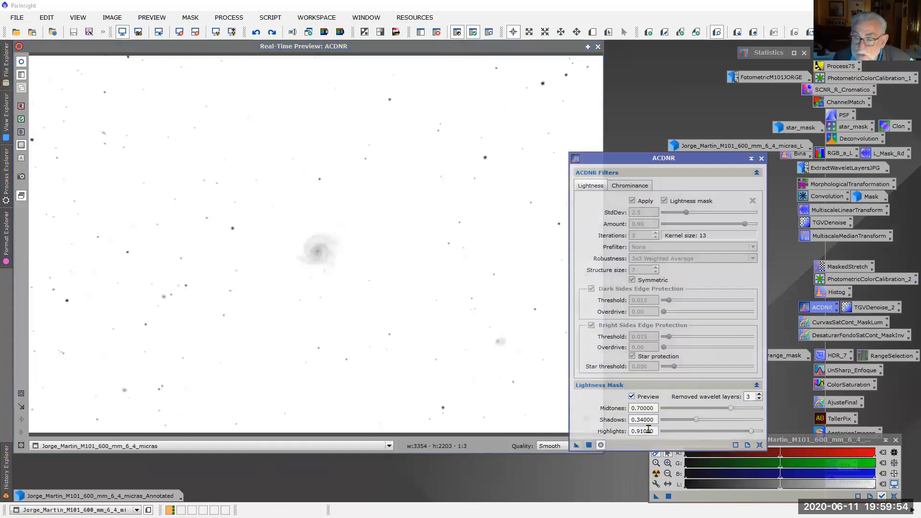
pyautogui.moveTo(696, 420); pyautogui.dragTo(670, 421)
pyautogui.moveTo(732, 409); pyautogui.dragTo(700, 411)
pyautogui.moveTo(752, 431); pyautogui.dragTo(695, 434)
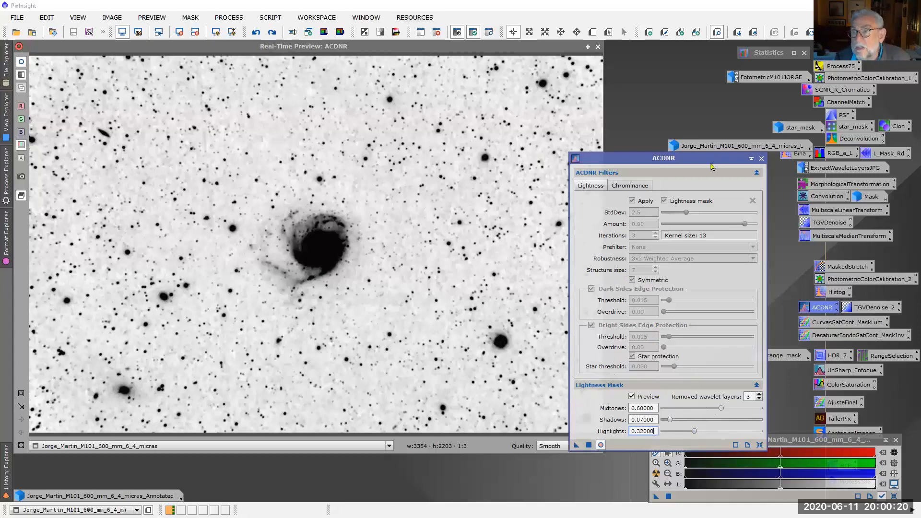
pyautogui.click(761, 158)
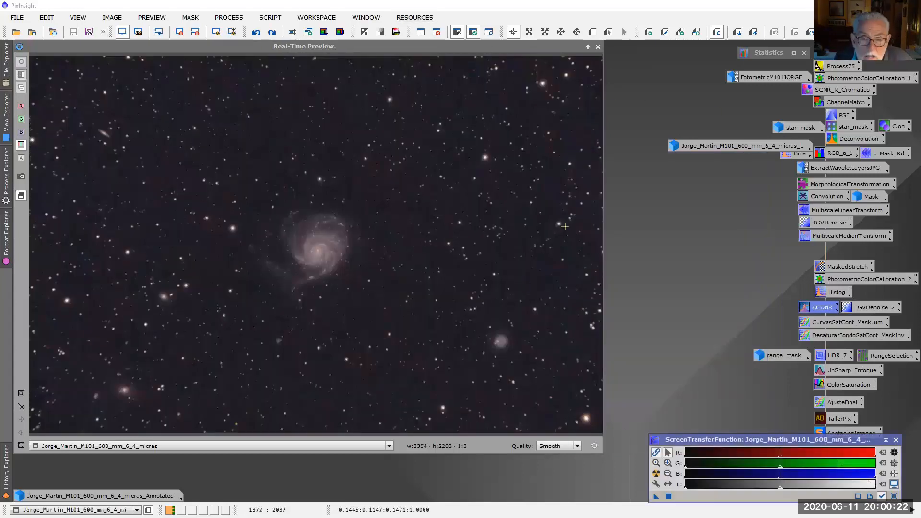
pyautogui.click(597, 47)
# Reload ACDNR from history step 9 and set the main image to that step's state
pyautogui.click(9, 477)
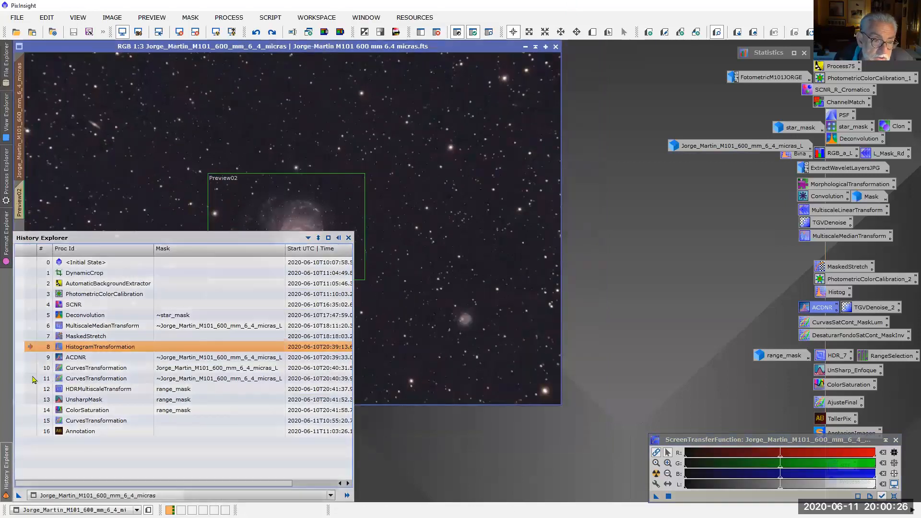
pyautogui.doubleClick(67, 361)
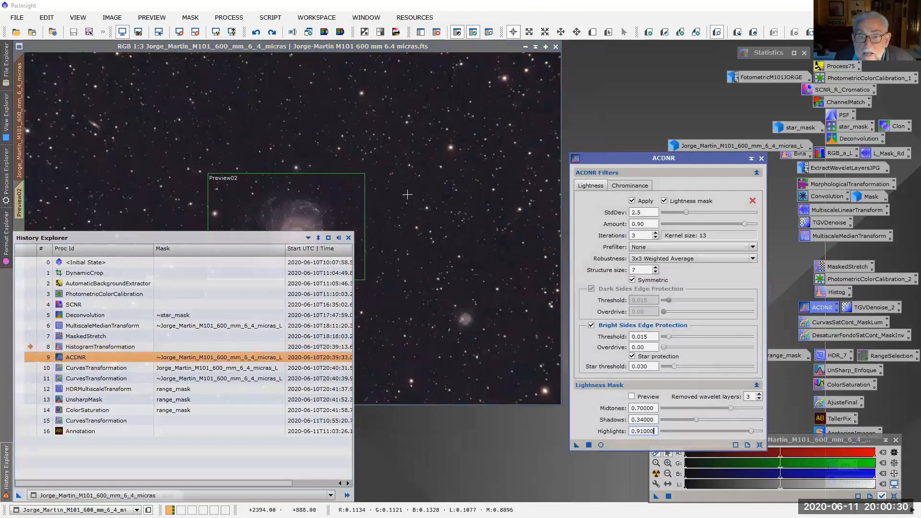
pyautogui.click(9, 487)
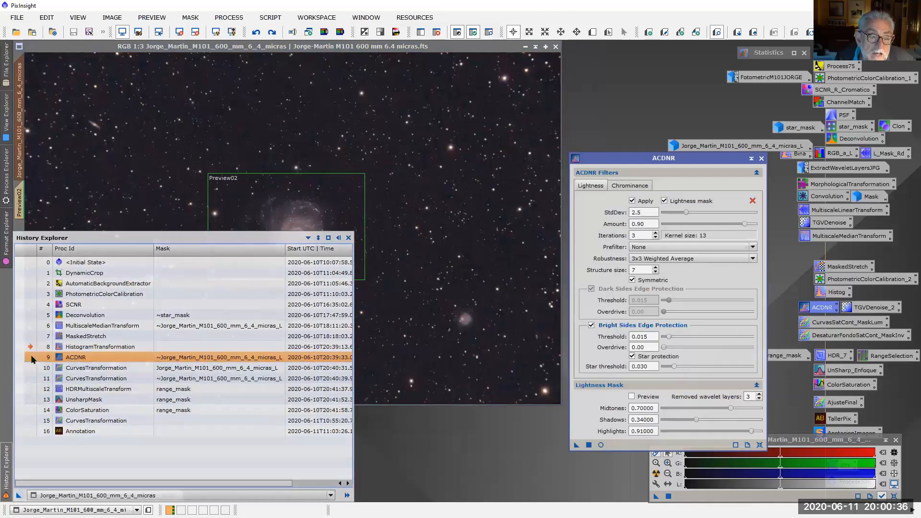
pyautogui.doubleClick(32, 358)
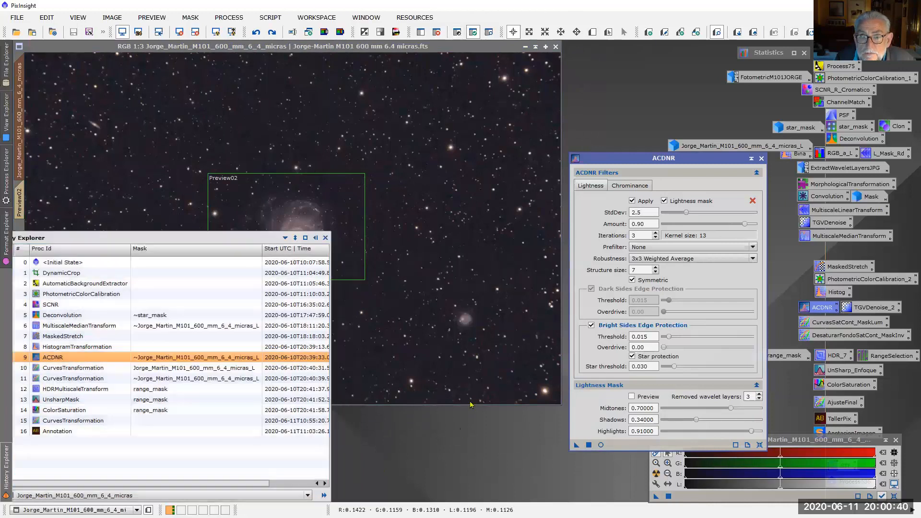
# Compare the star background at 3:1 with and without ACDNR, review the chrominance settings, and close ACDNR
pyautogui.scroll(2, 491, 250)
pyautogui.scroll(2, 491, 250)
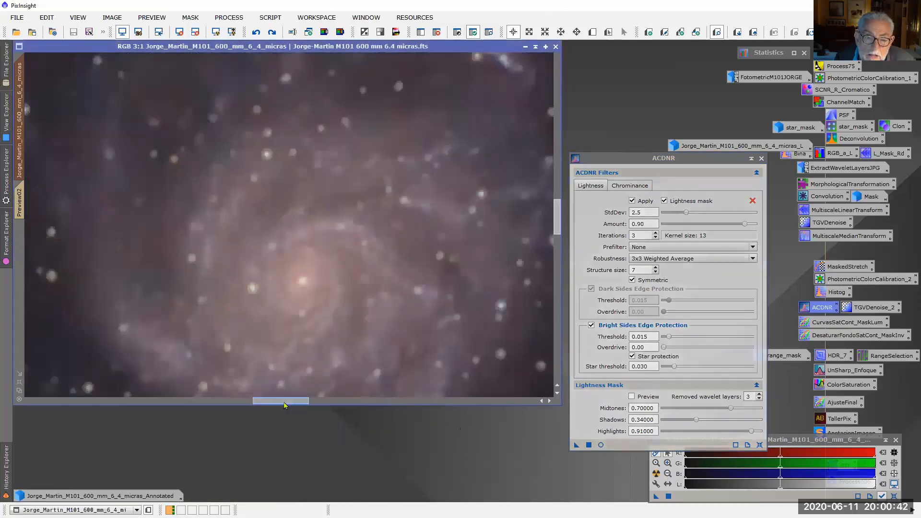
pyautogui.moveTo(326, 403); pyautogui.dragTo(498, 397)
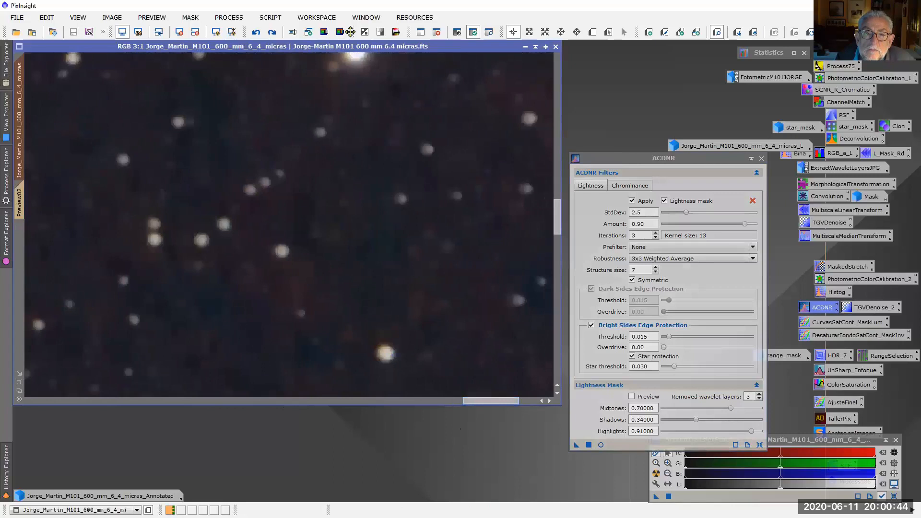
pyautogui.click(256, 33)
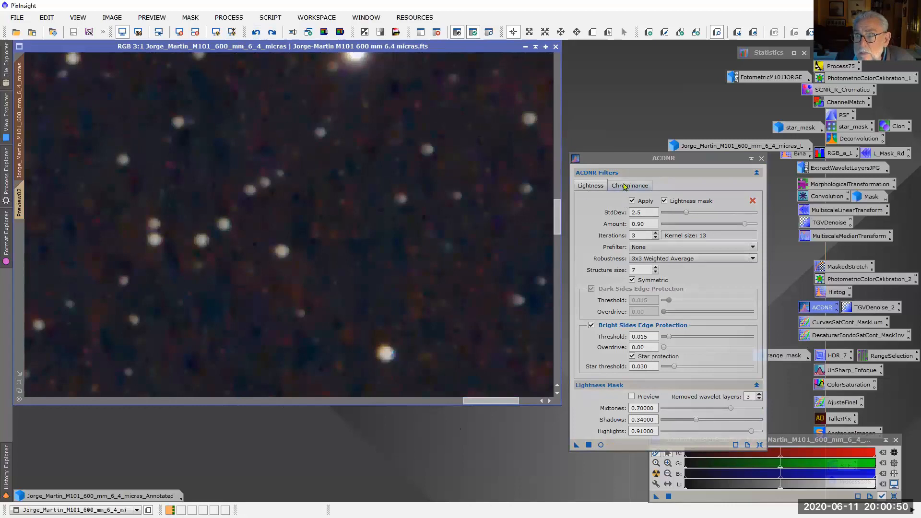
pyautogui.click(602, 187)
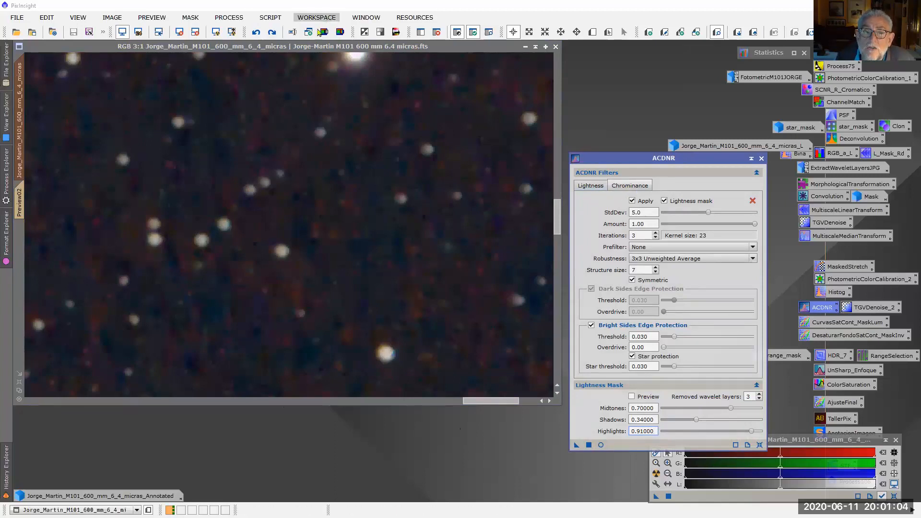
pyautogui.click(272, 33)
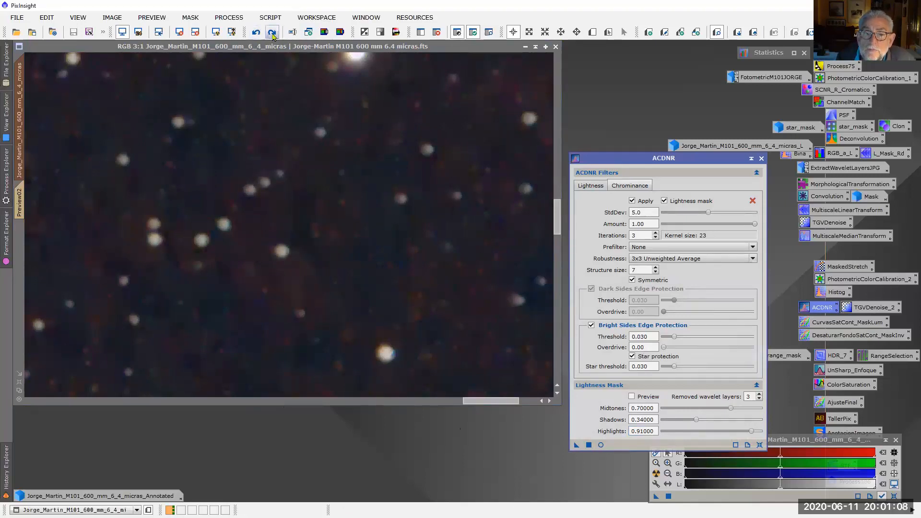
pyautogui.scroll(-4, 391, 276)
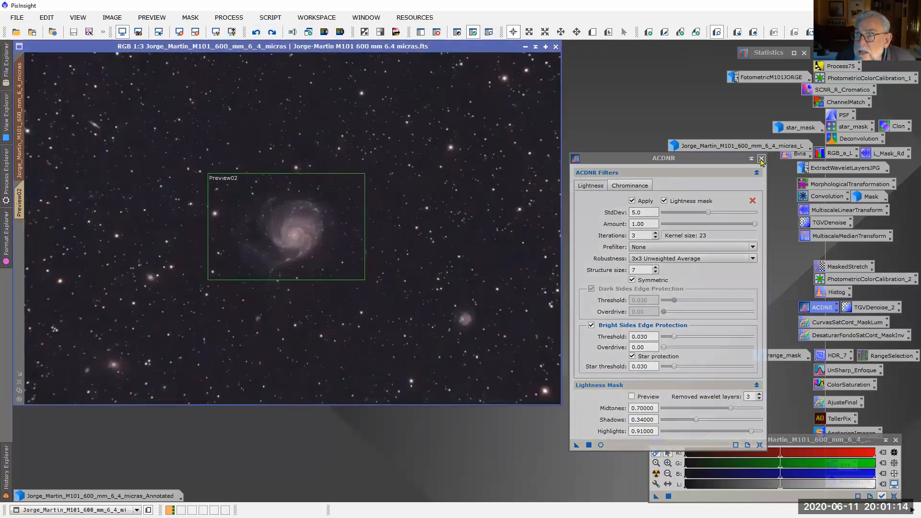
pyautogui.click(761, 159)
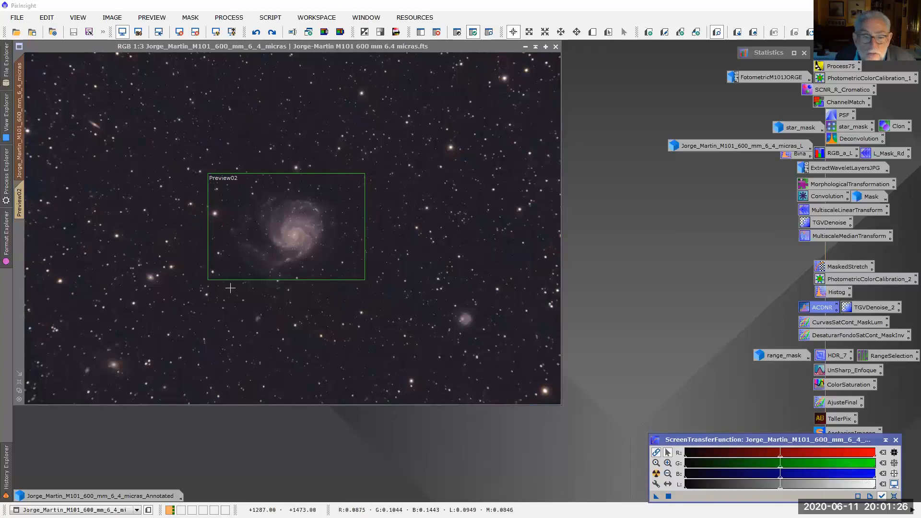
# Load CurvesTransformation from history step 10 and check the mask's coverage over the main image, hiding the mask again
pyautogui.click(6, 468)
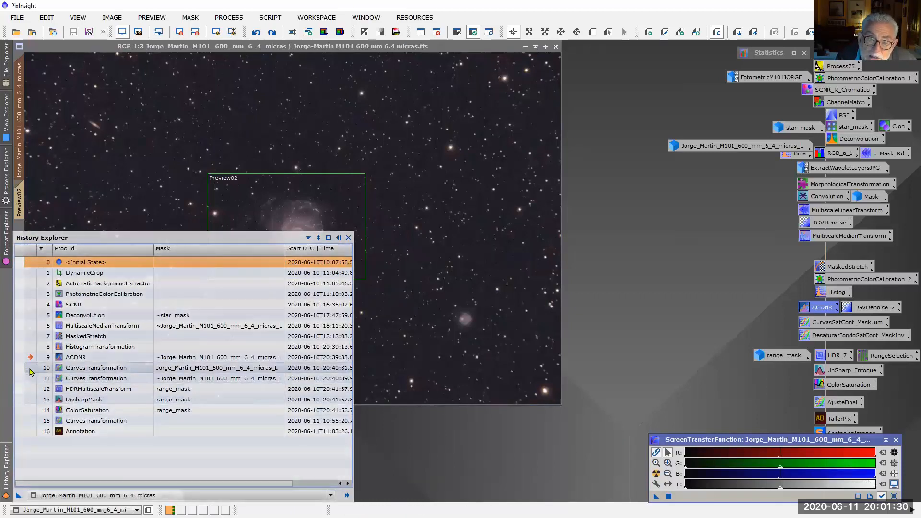
pyautogui.doubleClick(74, 369)
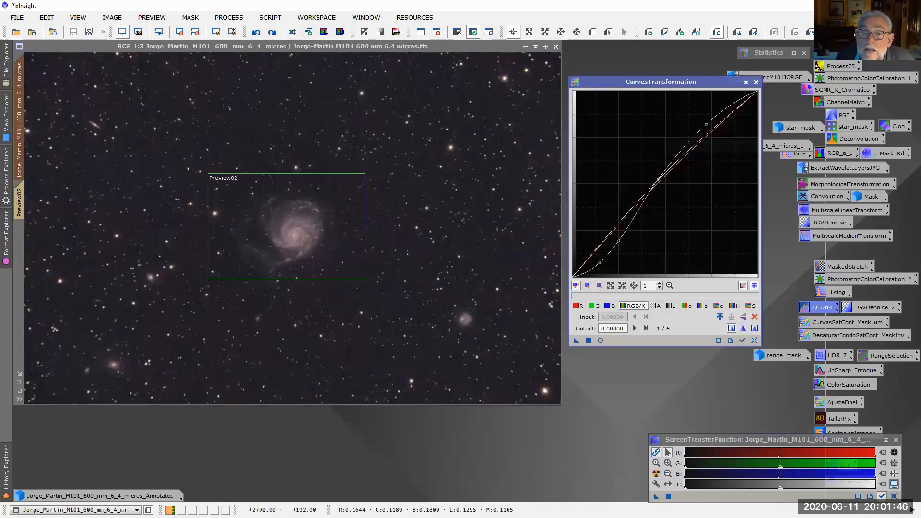
pyautogui.click(488, 32)
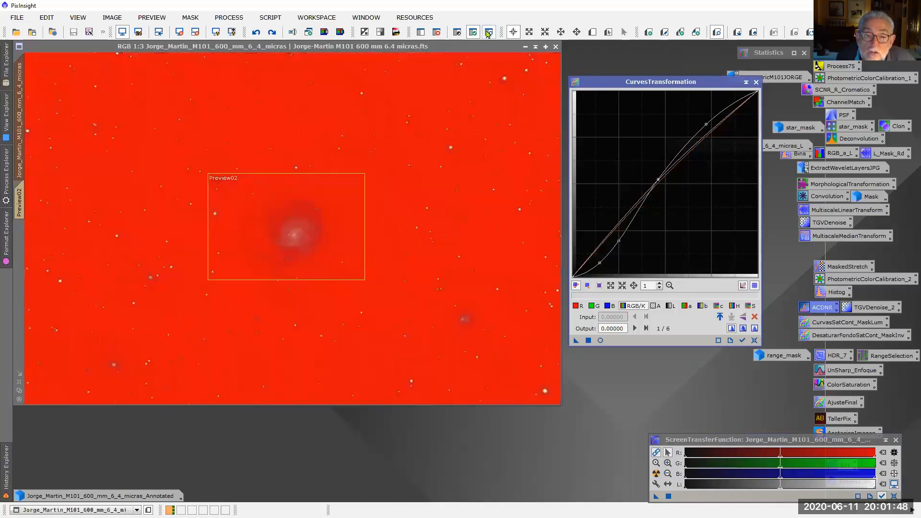
pyautogui.click(489, 32)
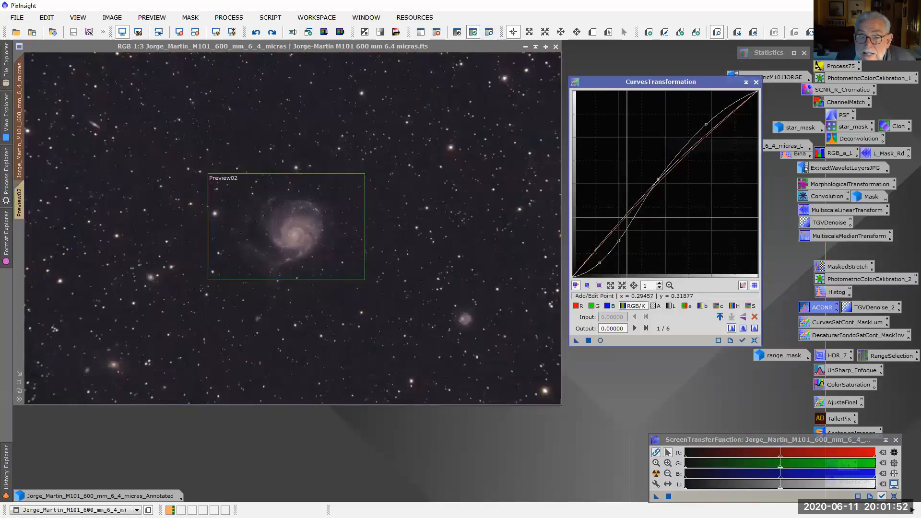
# Set the main image to history step 10 and compare the galaxy at 1:1 with and without that curves adjustment
pyautogui.click(4, 467)
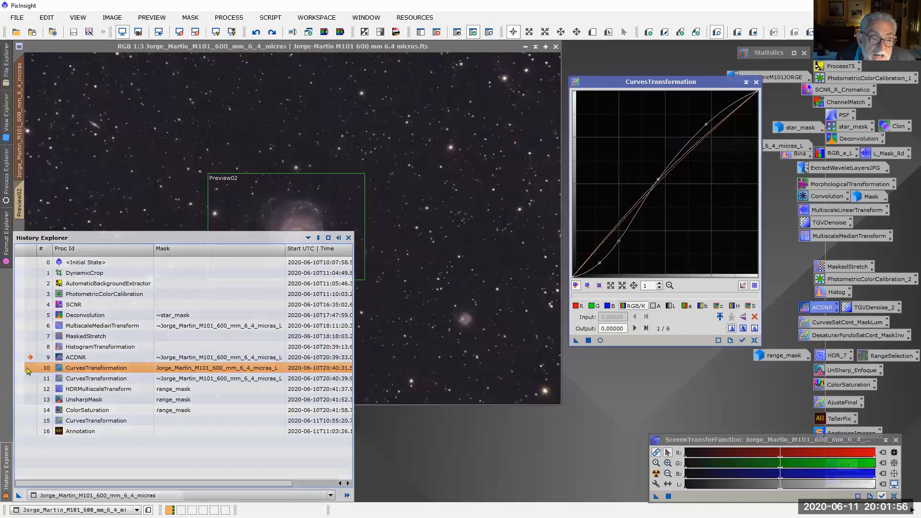
pyautogui.doubleClick(27, 370)
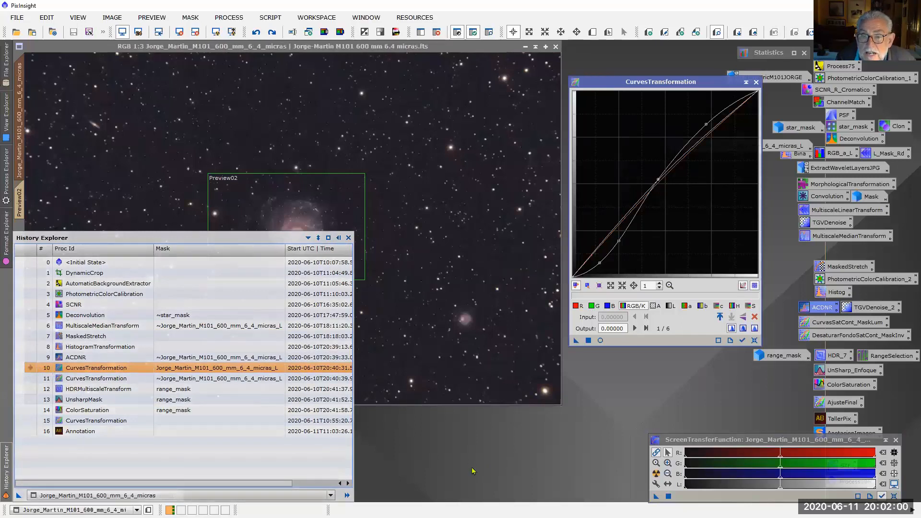
pyautogui.scroll(2, 309, 241)
pyautogui.scroll(-5, 314, 247)
pyautogui.scroll(1, 329, 266)
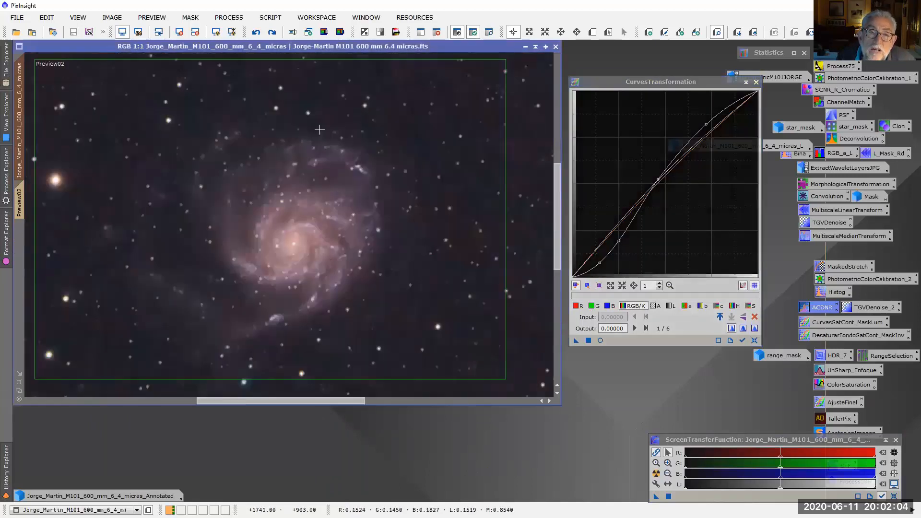
pyautogui.click(256, 32)
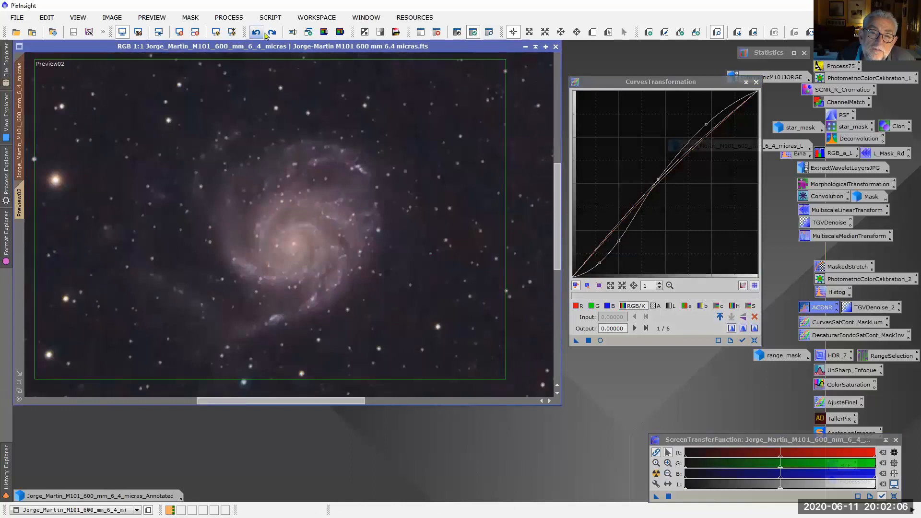
pyautogui.click(272, 32)
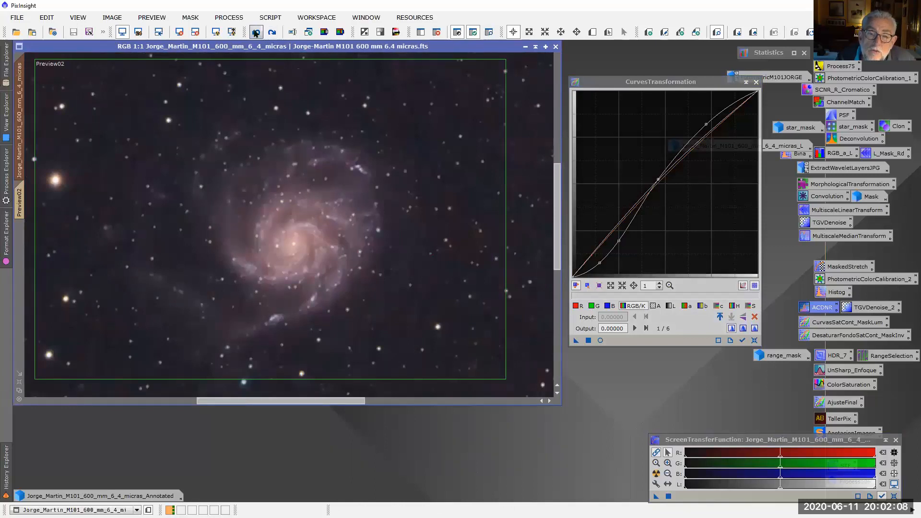
pyautogui.click(256, 32)
pyautogui.click(272, 32)
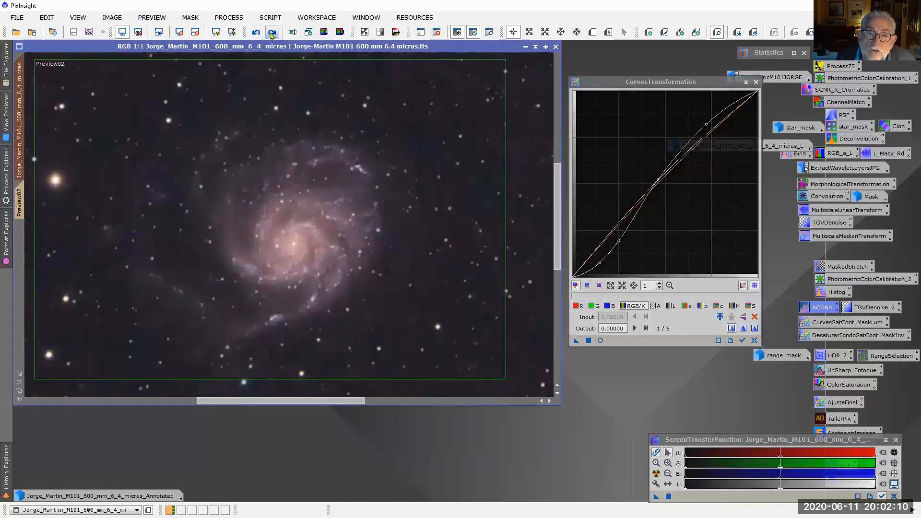
pyautogui.click(255, 32)
pyautogui.click(272, 32)
pyautogui.scroll(-2, 389, 268)
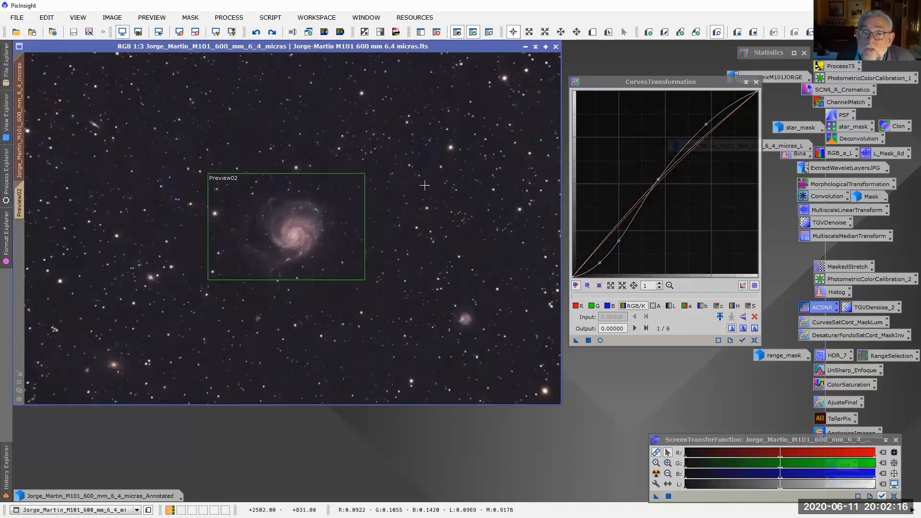
# Load CurvesTransformation from history step 11 and check its inverted luminance mask over the main image, hiding the mask again
pyautogui.click(5, 474)
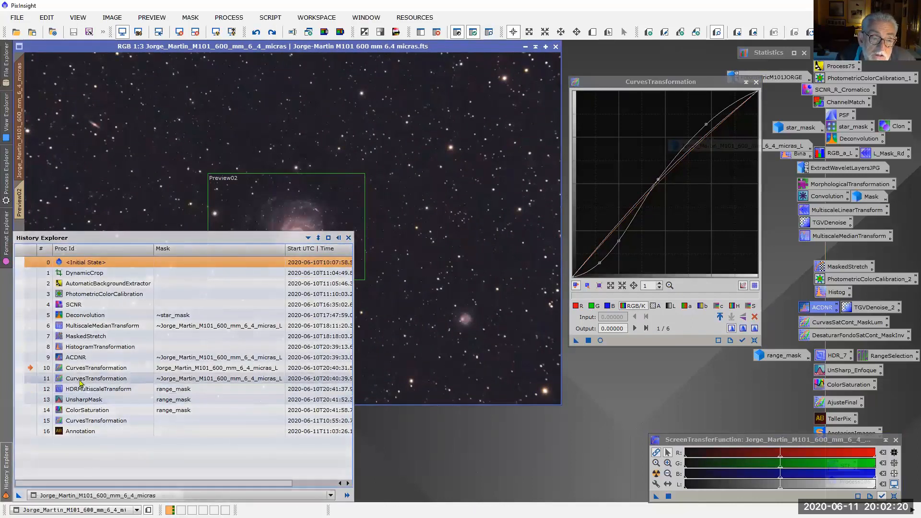
pyautogui.click(80, 379)
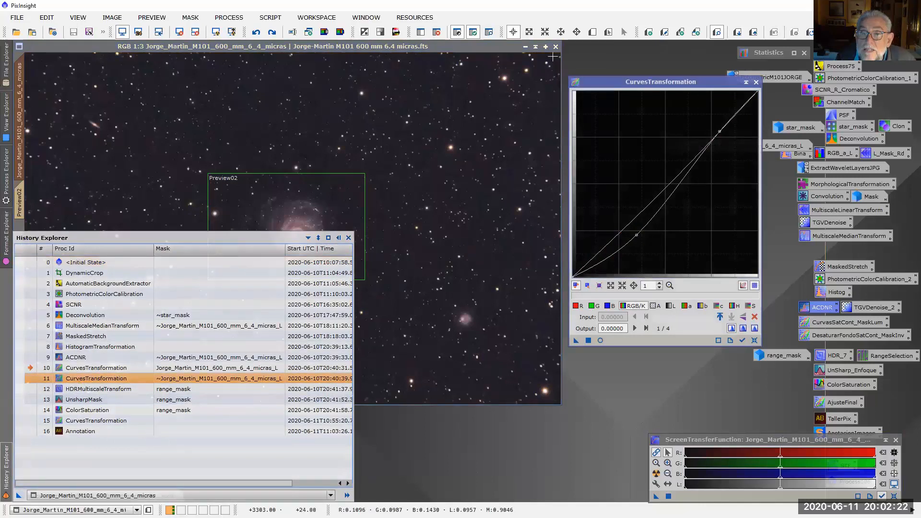
pyautogui.click(489, 32)
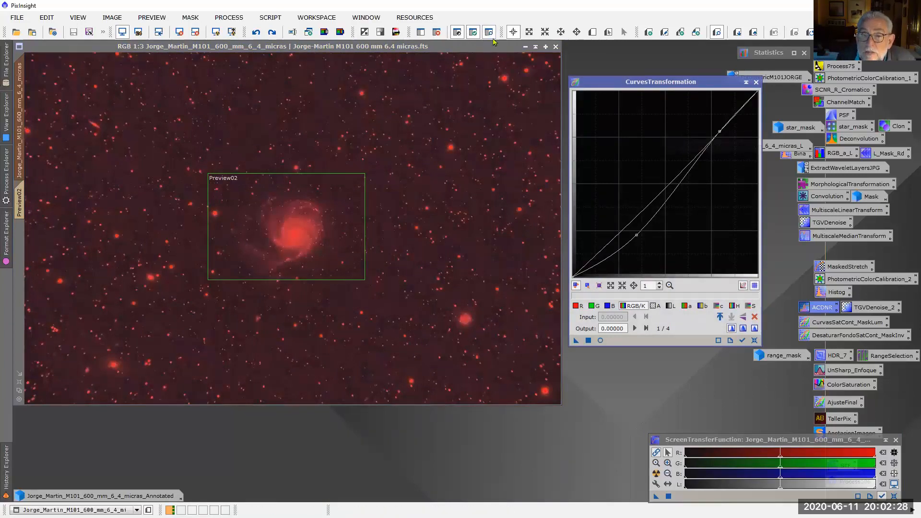
pyautogui.click(7, 472)
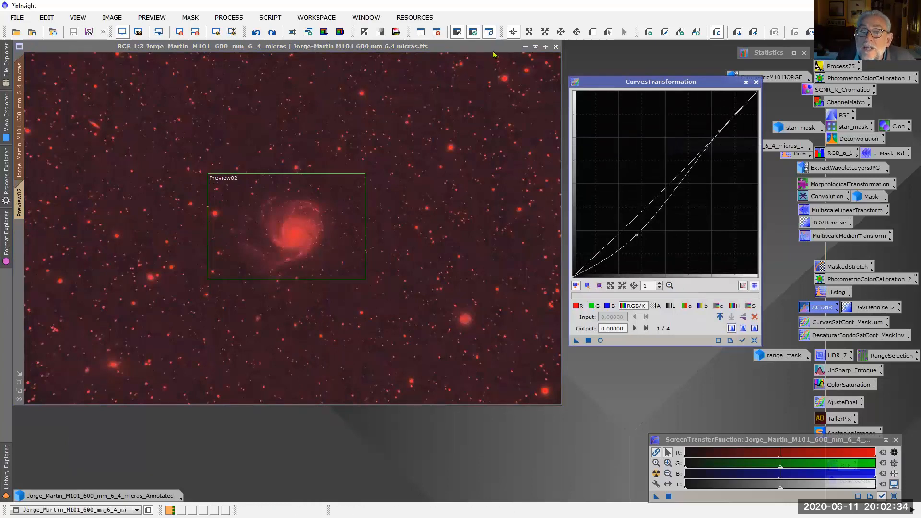
pyautogui.click(489, 31)
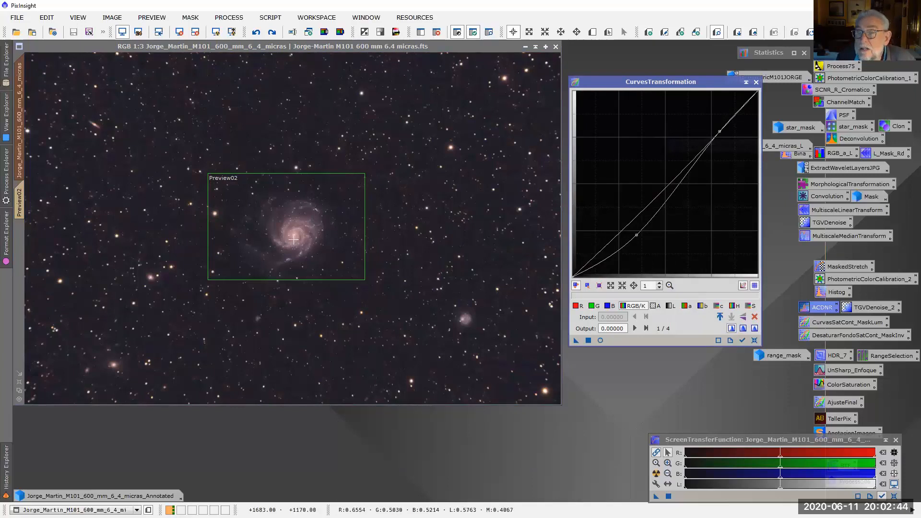
# Compare the image with and without the step 11 curves adjustment in a real-time preview
pyautogui.click(600, 341)
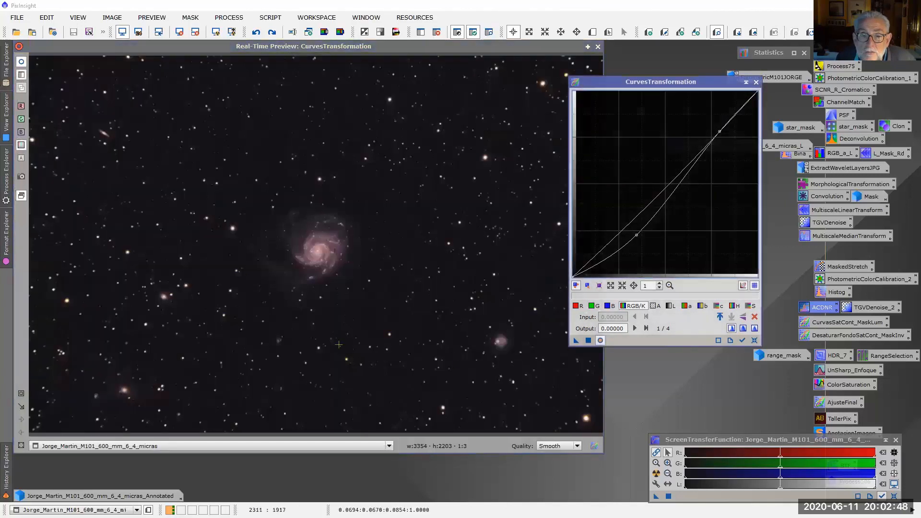
pyautogui.click(18, 61)
pyautogui.click(19, 61)
pyautogui.click(20, 62)
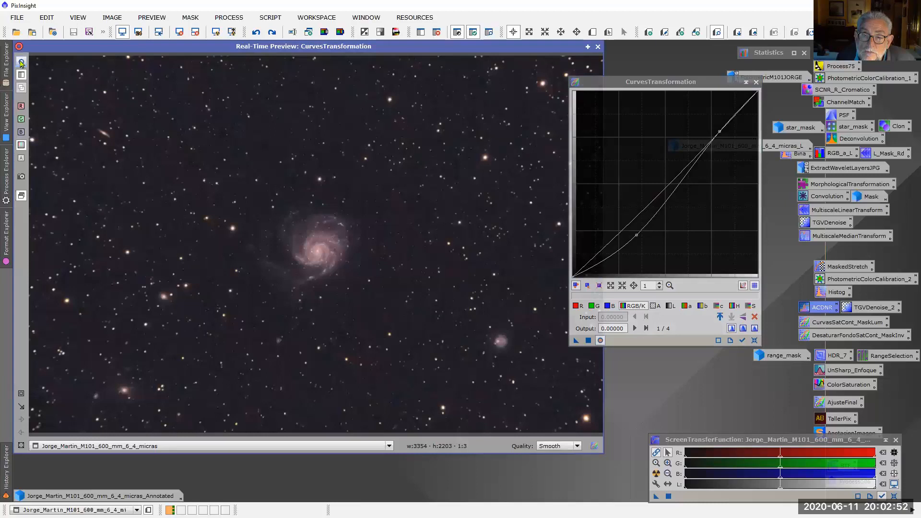
pyautogui.click(20, 62)
pyautogui.click(20, 62)
pyautogui.click(20, 62)
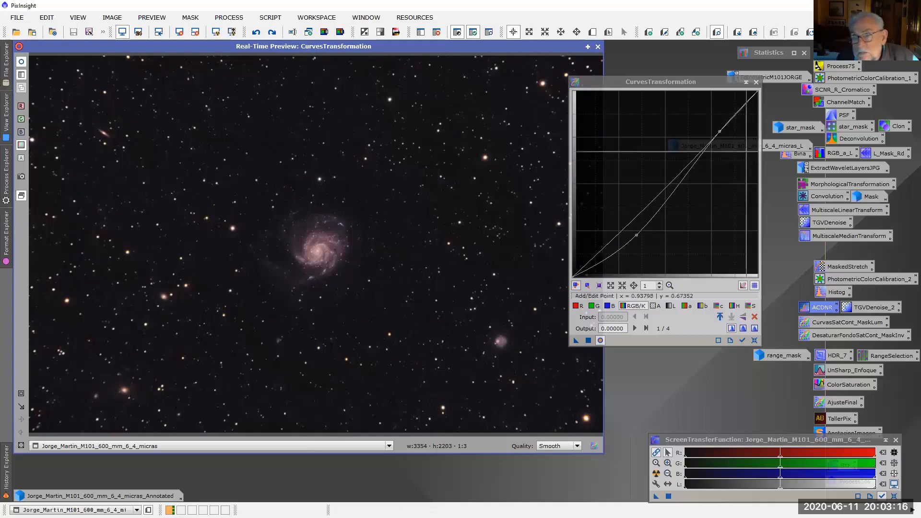
# Set the main image to history step 11 and close CurvesTransformation together with its real-time preview
pyautogui.click(5, 477)
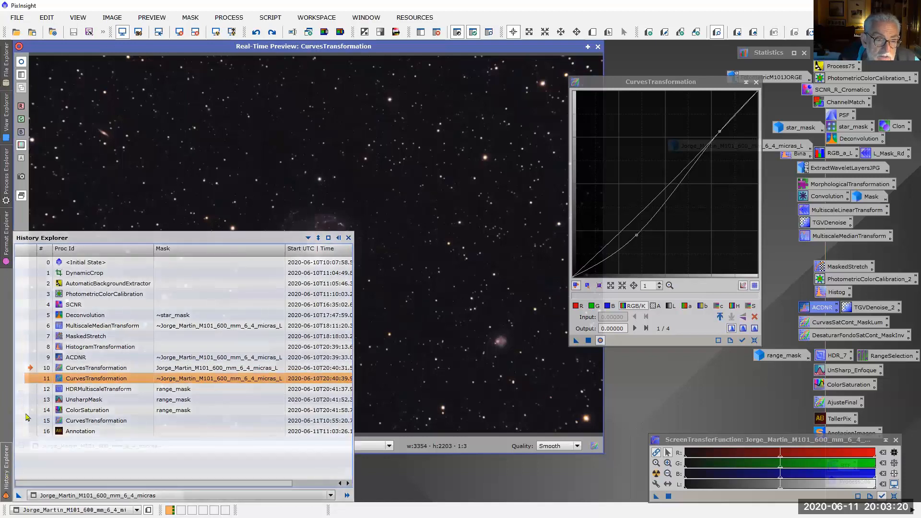
pyautogui.click(27, 403)
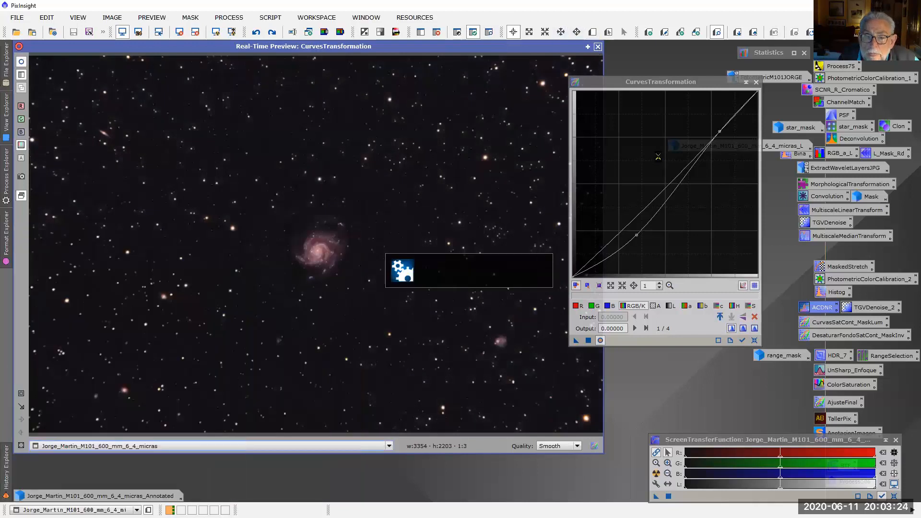
pyautogui.click(756, 83)
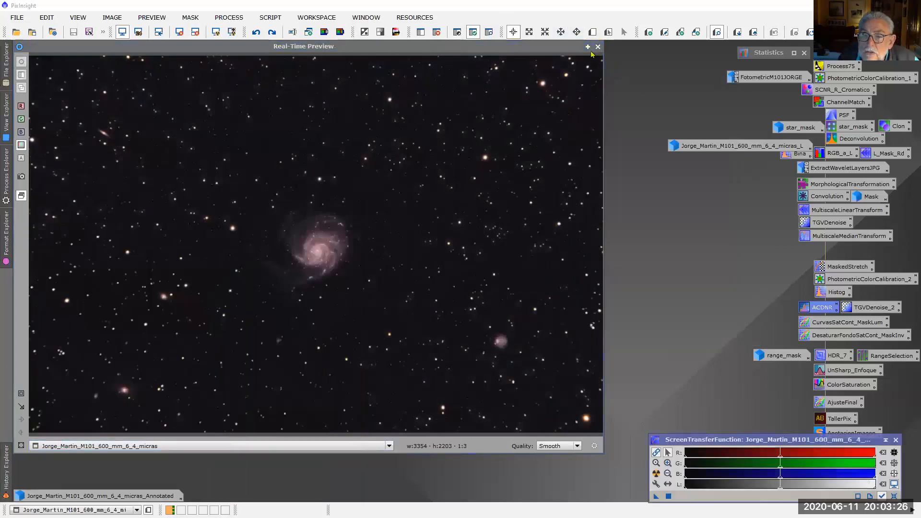
pyautogui.click(598, 47)
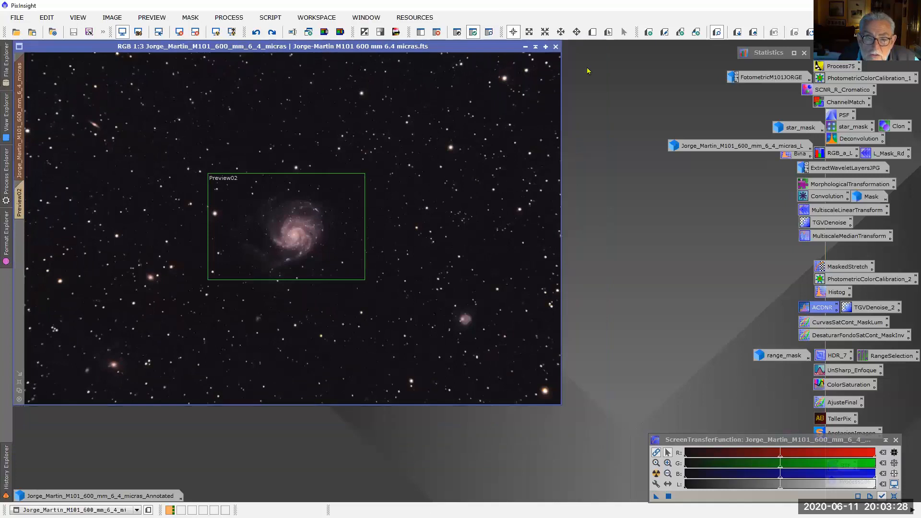
pyautogui.scroll(1, 460, 250)
pyautogui.scroll(-1, 460, 250)
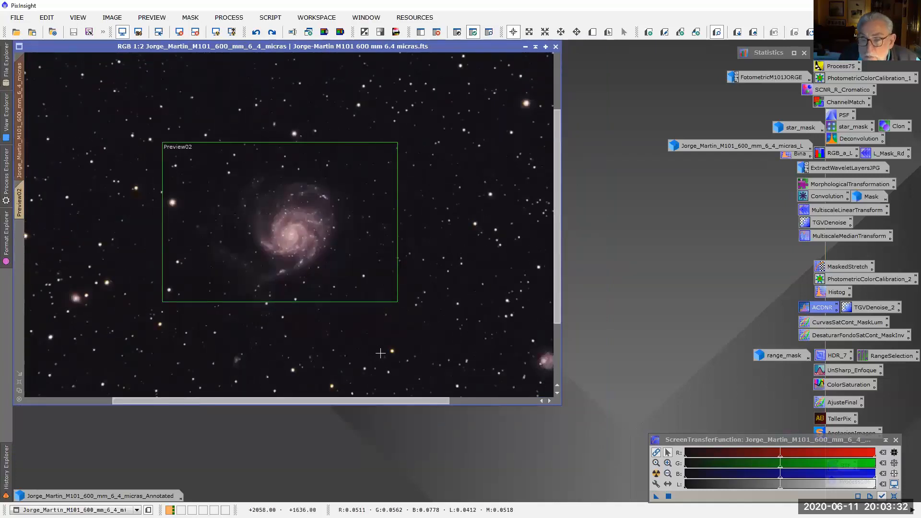
pyautogui.scroll(1, 380, 353)
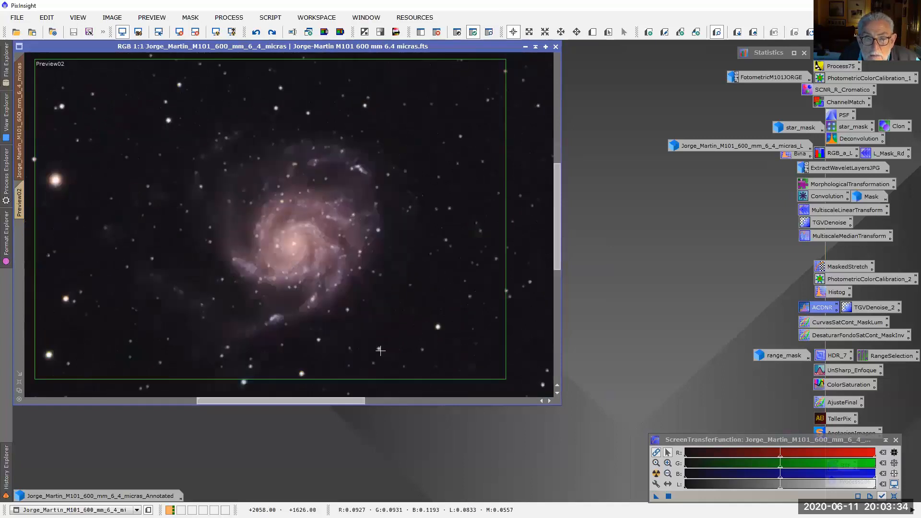
pyautogui.scroll(-2, 374, 335)
pyautogui.scroll(3, 372, 310)
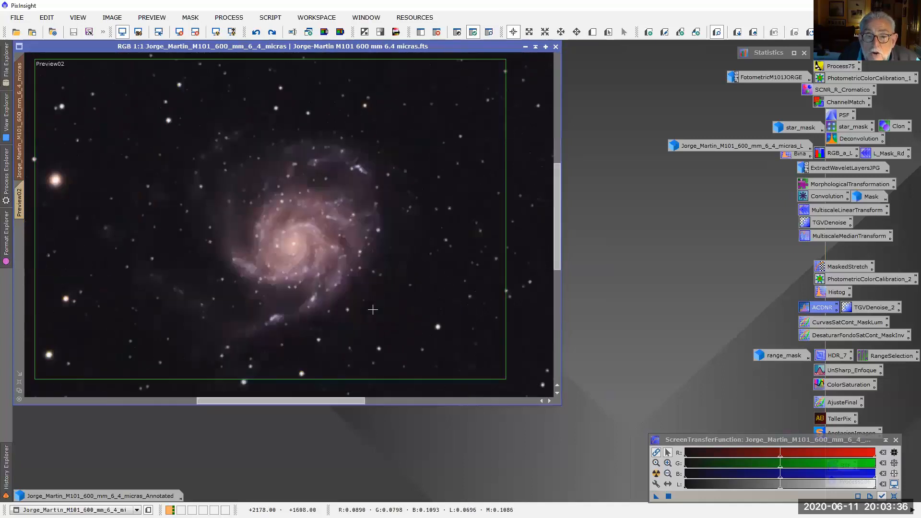
pyautogui.scroll(-1, 373, 309)
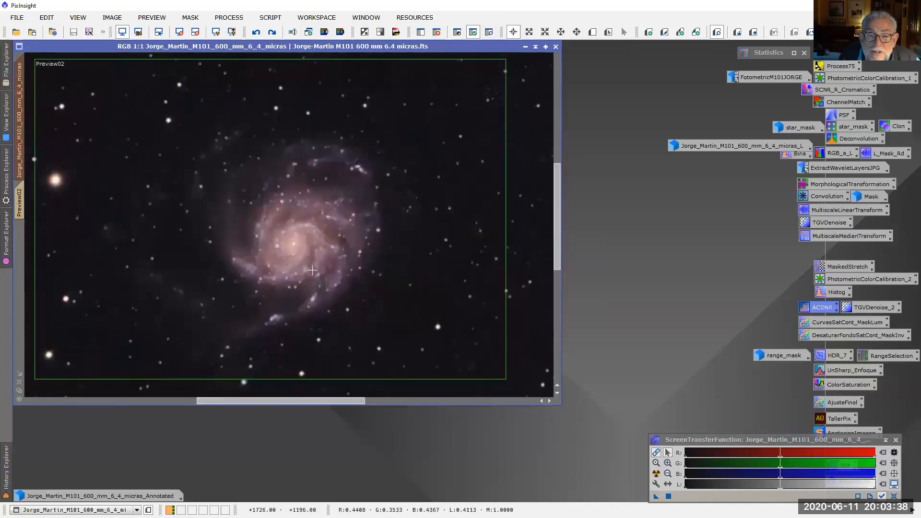
# Load HDRMultiscaleTransform from history step 12, expand its deringing settings, and switch the image window to Preview02
pyautogui.click(6, 473)
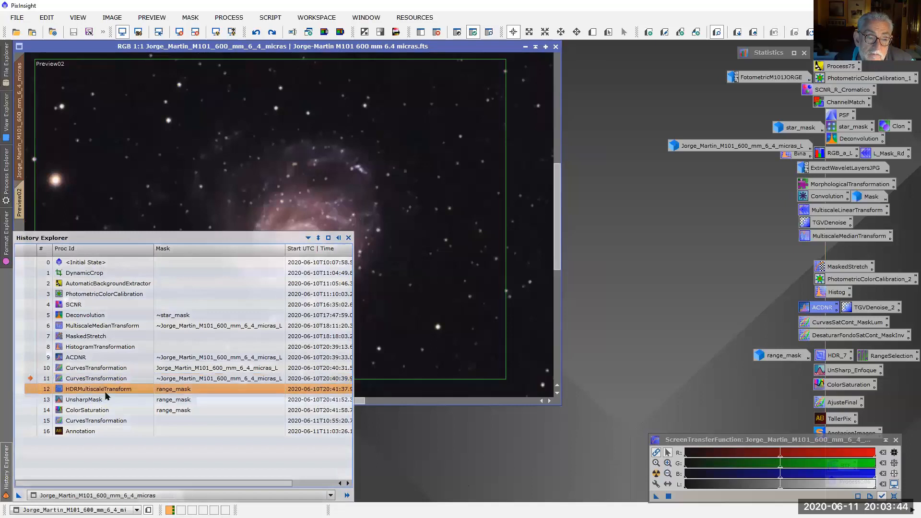
pyautogui.doubleClick(107, 395)
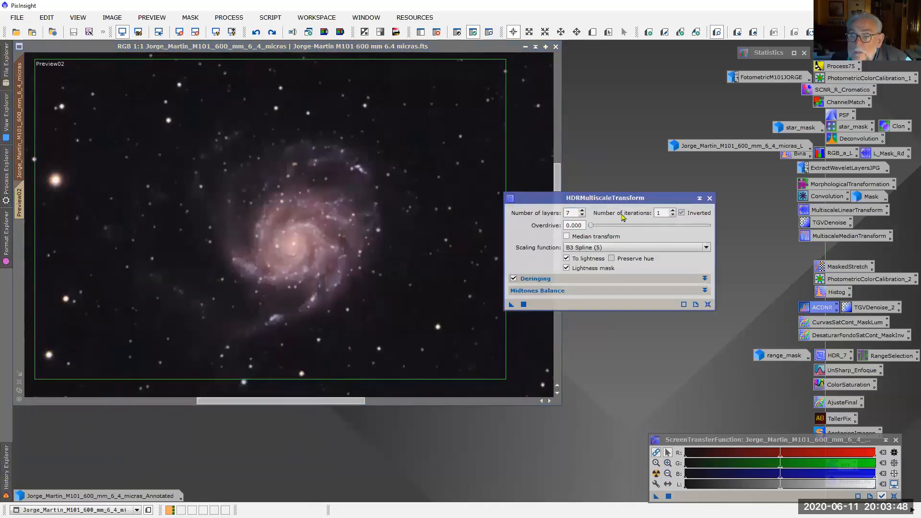
pyautogui.moveTo(660, 200); pyautogui.dragTo(699, 201)
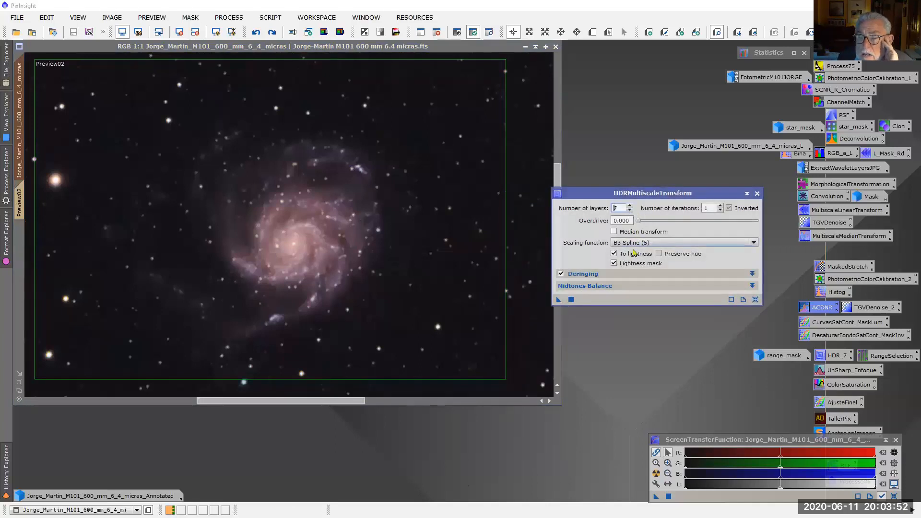
pyautogui.click(752, 274)
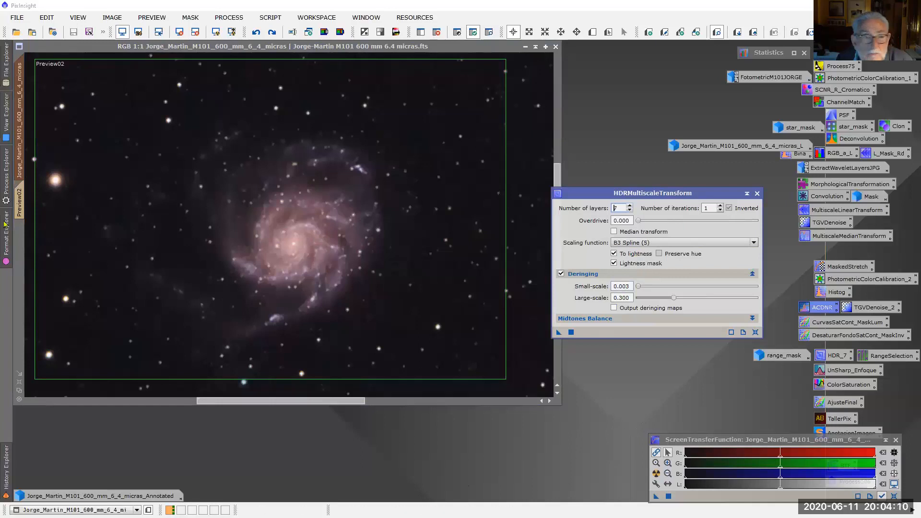
pyautogui.click(20, 199)
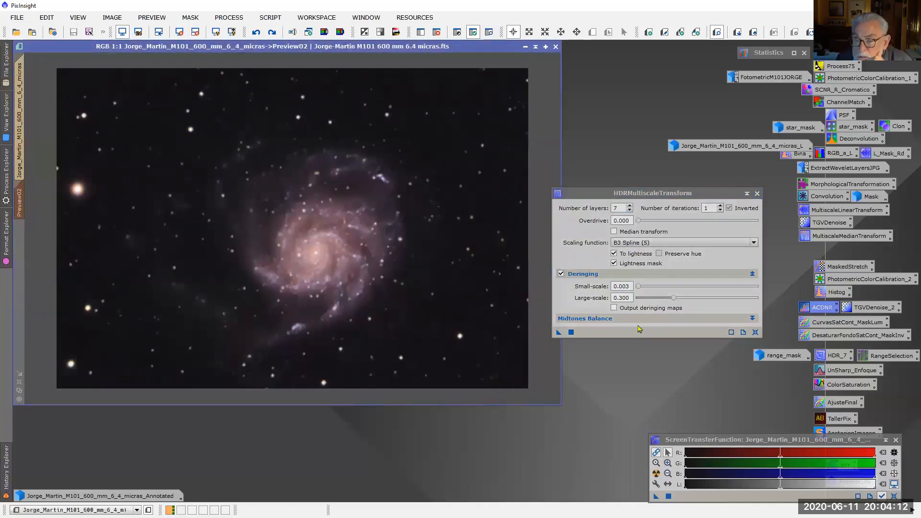
# Try a small-scale deringing amount of 0.010 and apply HDRMultiscaleTransform to Preview02
pyautogui.click(631, 286)
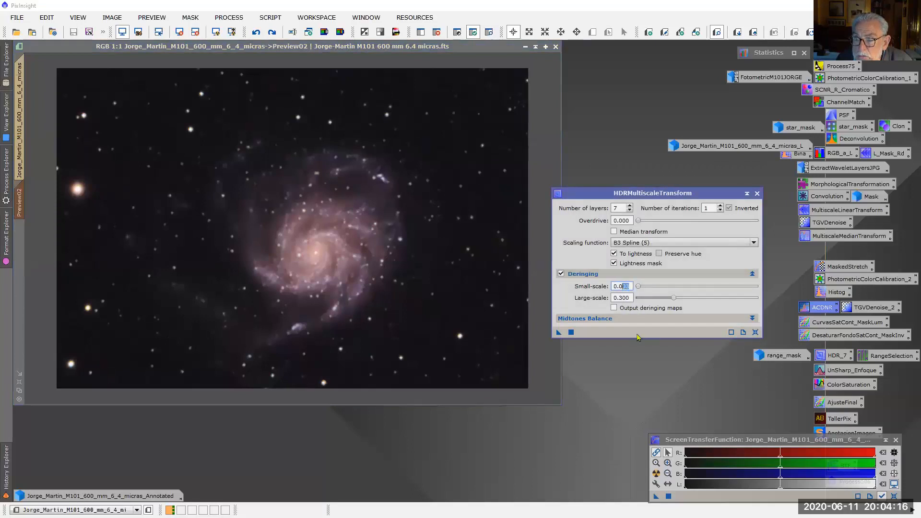
pyautogui.write('10')
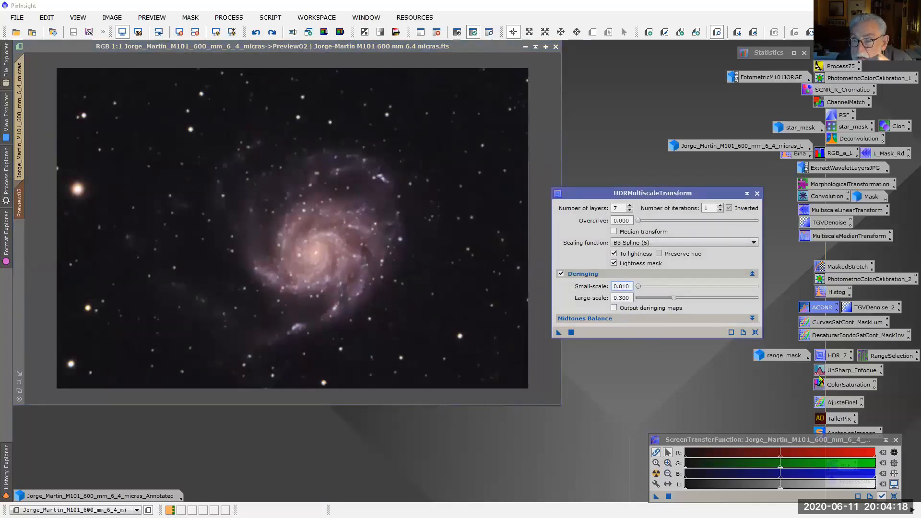
pyautogui.moveTo(559, 331); pyautogui.dragTo(350, 257)
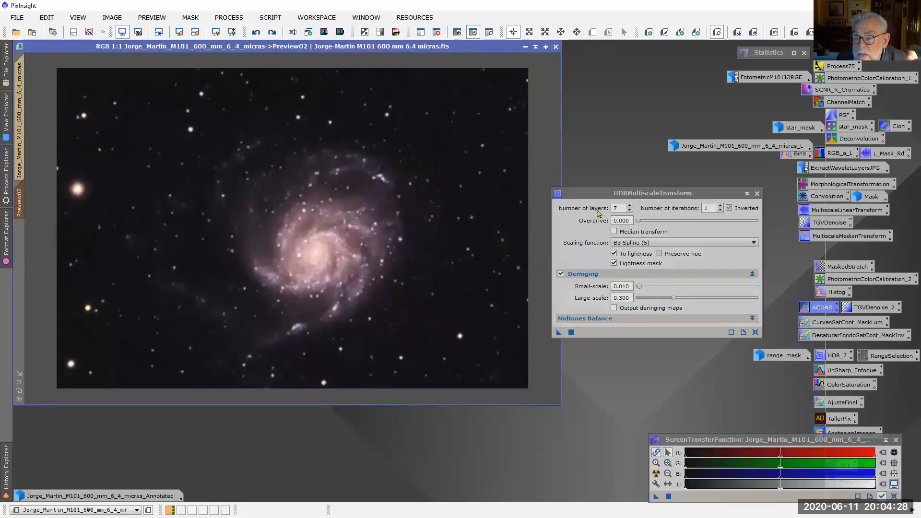
# Set small-scale deringing to 0.003, apply HDRMultiscaleTransform to Preview02, and compare the galaxy before and after
pyautogui.click(624, 286)
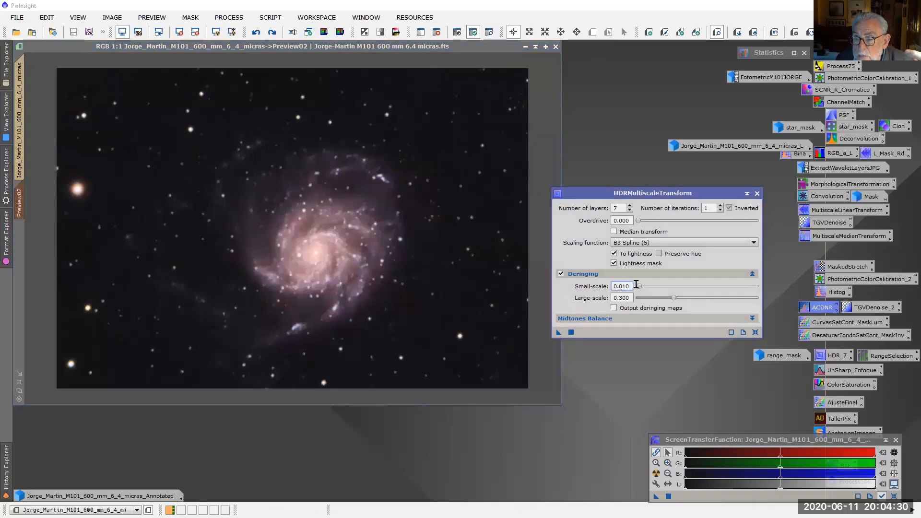
pyautogui.write('03')
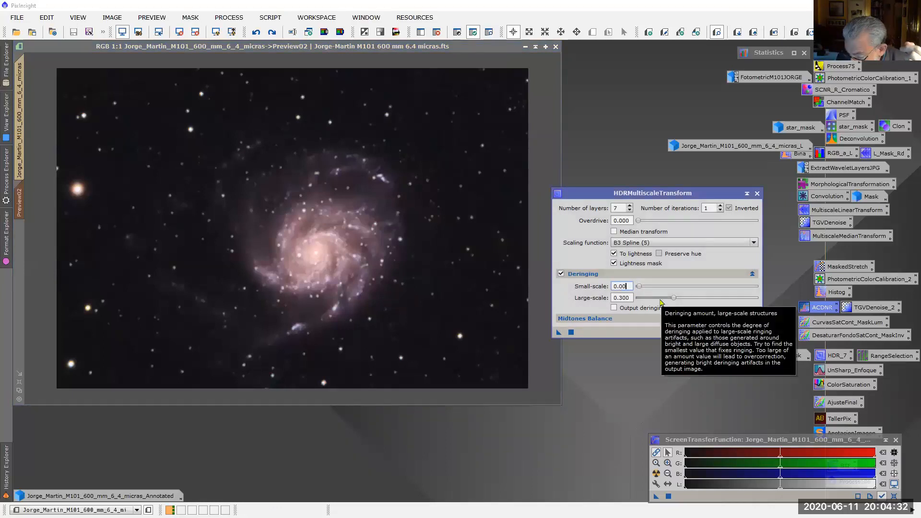
pyautogui.moveTo(559, 332); pyautogui.dragTo(381, 268)
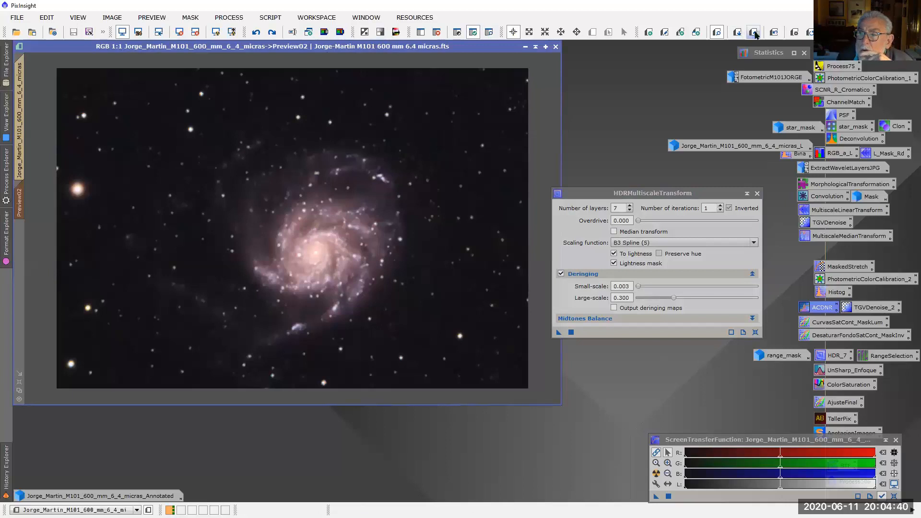
pyautogui.click(773, 32)
pyautogui.click(774, 32)
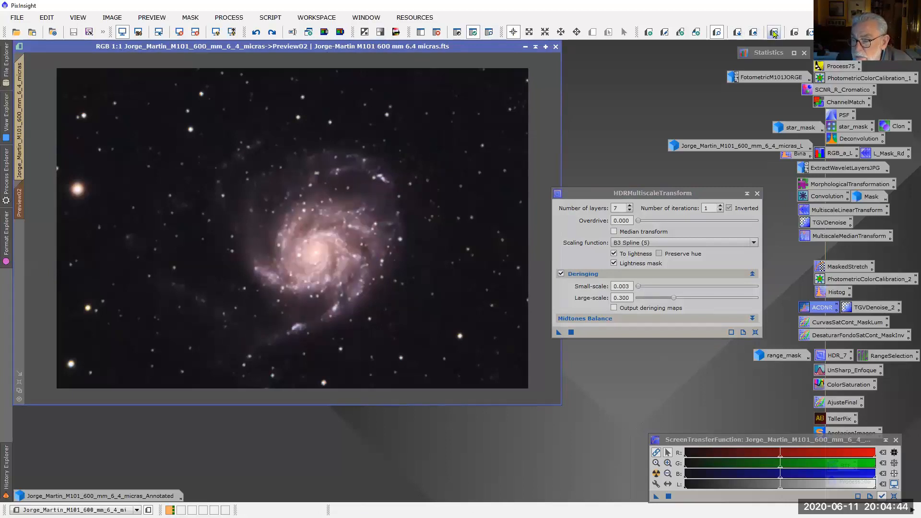
pyautogui.click(773, 32)
pyautogui.click(773, 32)
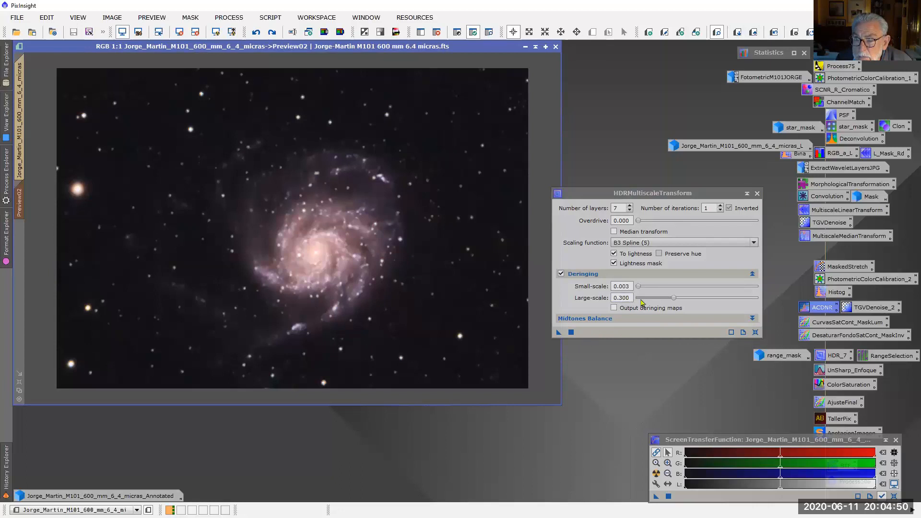
# Set large-scale deringing to 0.032 and apply HDRMultiscaleTransform to Preview02
pyautogui.click(620, 298)
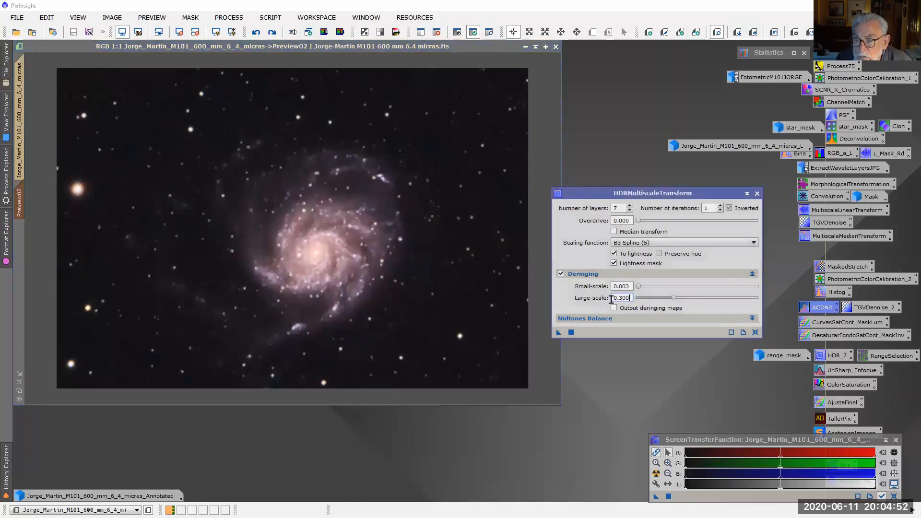
pyautogui.moveTo(620, 300); pyautogui.dragTo(639, 296)
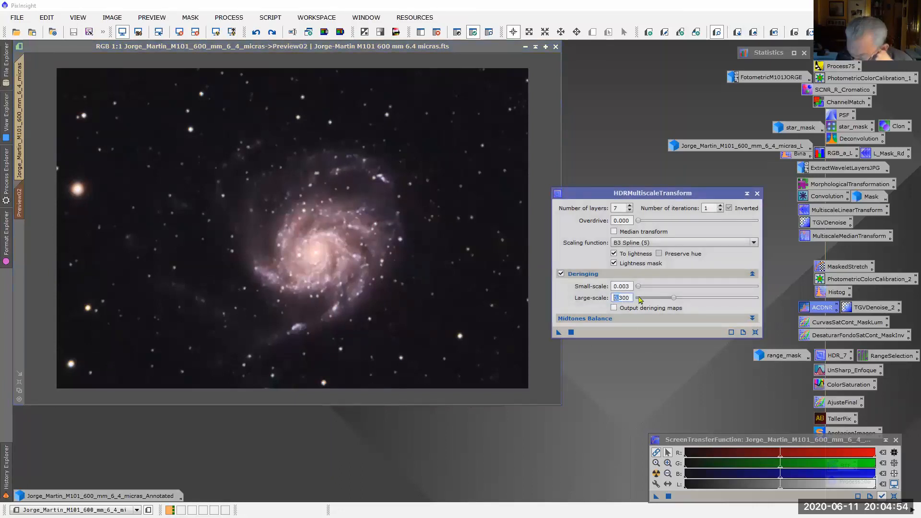
pyautogui.write('0.0323')
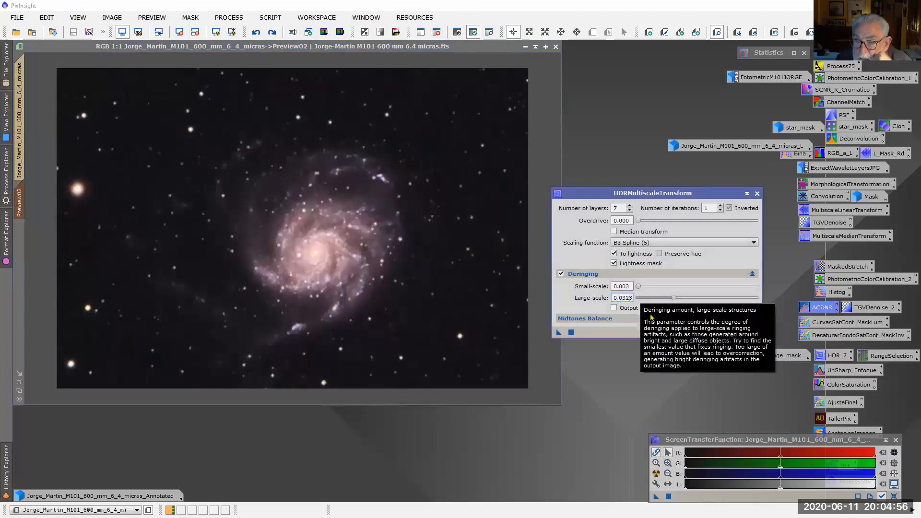
pyautogui.click(558, 332)
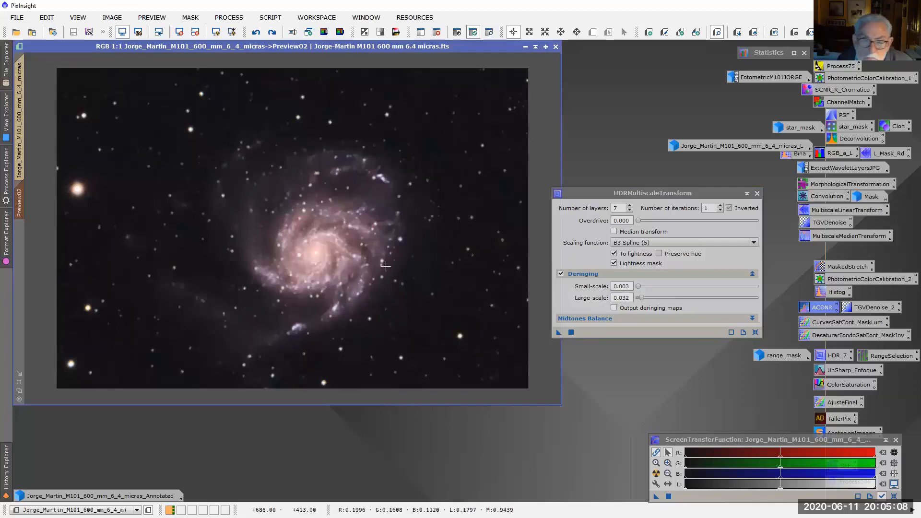
# Examine the galaxy core in Preview02 and compare it before and after the reduced large-scale deringing
pyautogui.scroll(3, 339, 274)
pyautogui.scroll(-3, 346, 269)
pyautogui.scroll(-2, 348, 268)
pyautogui.scroll(2, 349, 269)
pyautogui.scroll(-1, 353, 277)
pyautogui.scroll(1, 353, 274)
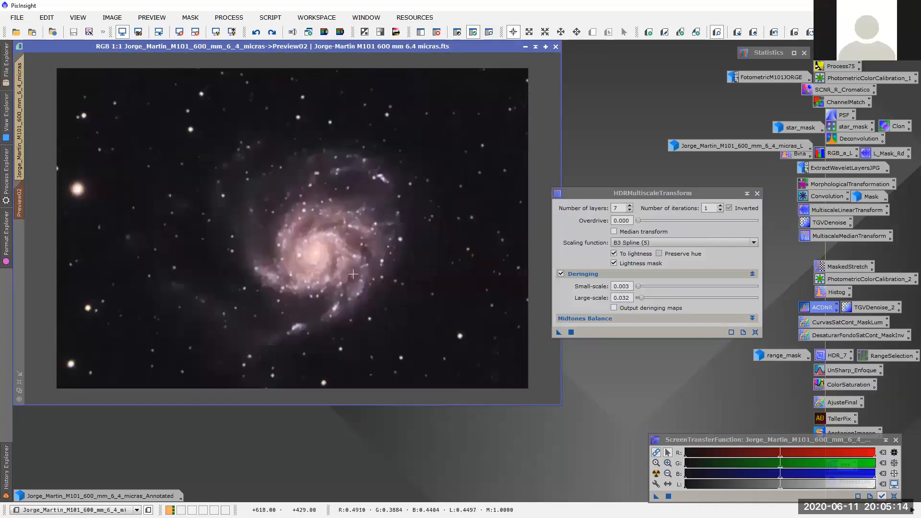
pyautogui.click(774, 33)
pyautogui.click(774, 33)
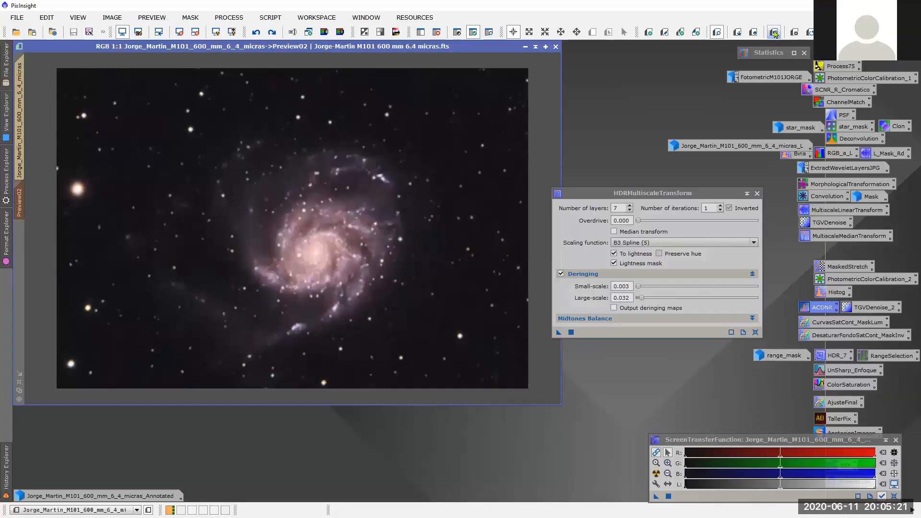
# Compare the galaxy before and after HDRMultiscaleTransform, first in Preview02 and then on the full image using its history state 12
pyautogui.click(774, 33)
pyautogui.click(774, 32)
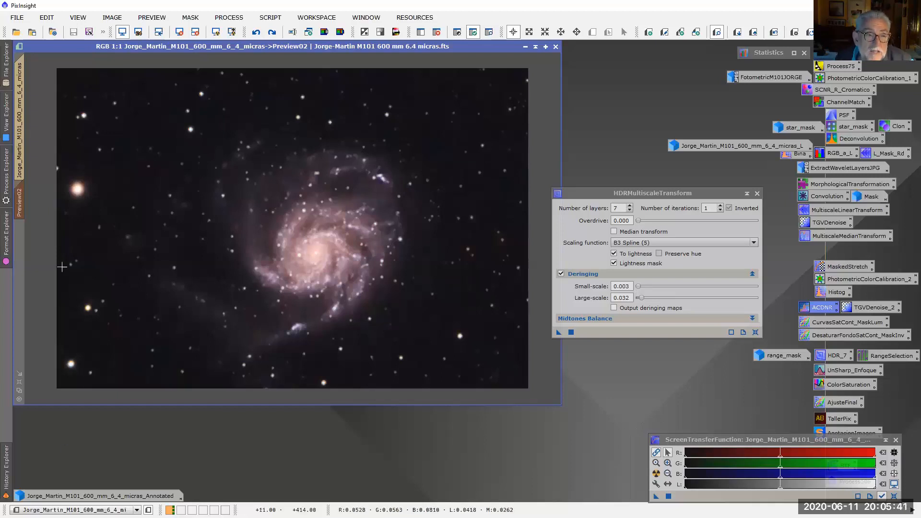
pyautogui.click(24, 164)
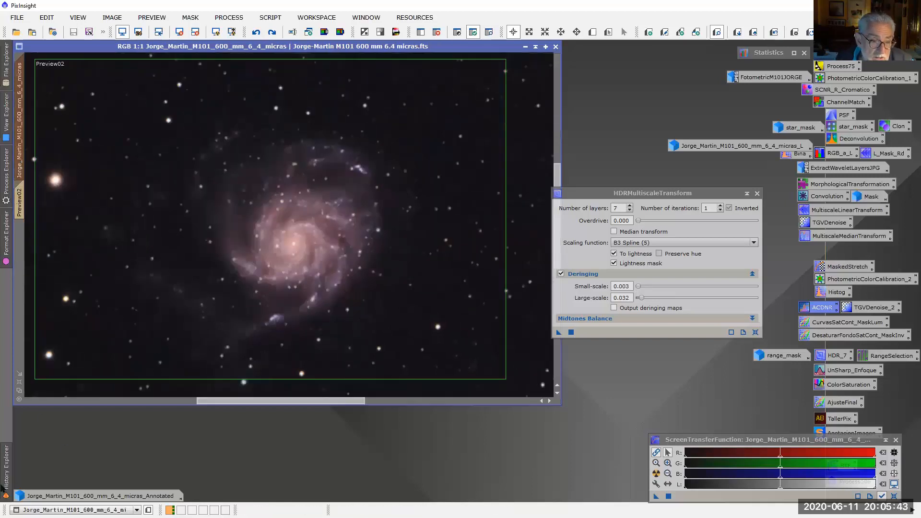
pyautogui.moveTo(4, 488)
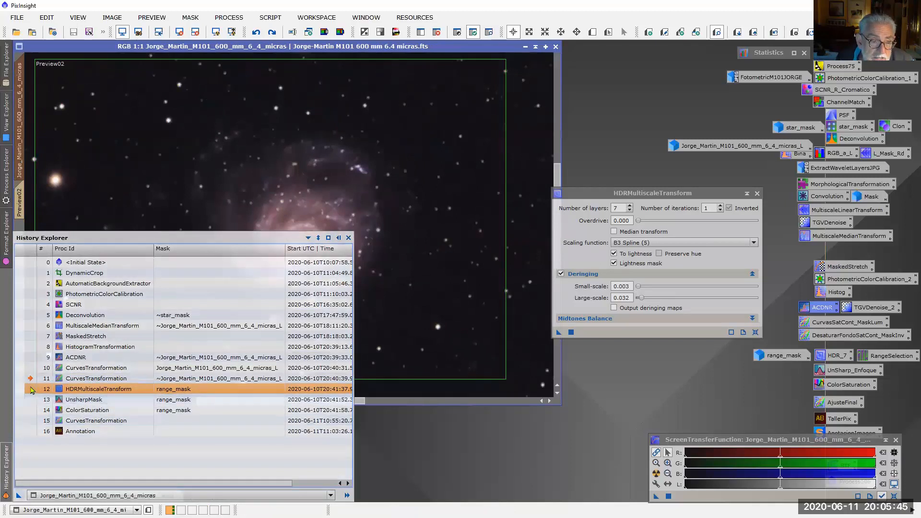
pyautogui.doubleClick(30, 391)
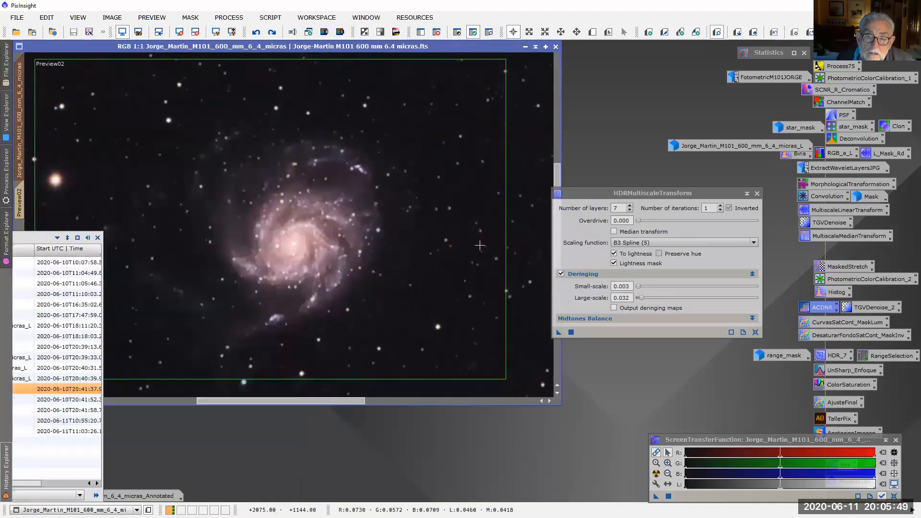
pyautogui.scroll(2, 447, 253)
pyautogui.scroll(-2, 447, 253)
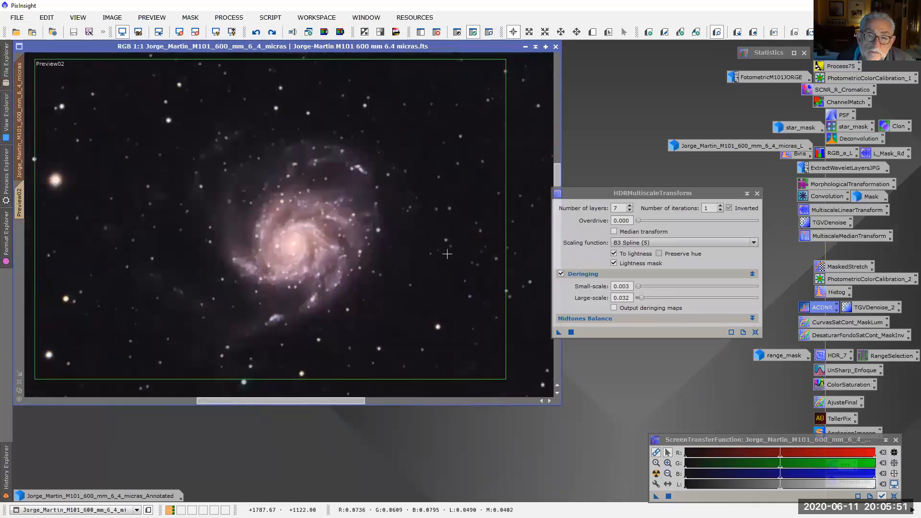
pyautogui.click(255, 32)
pyautogui.click(271, 32)
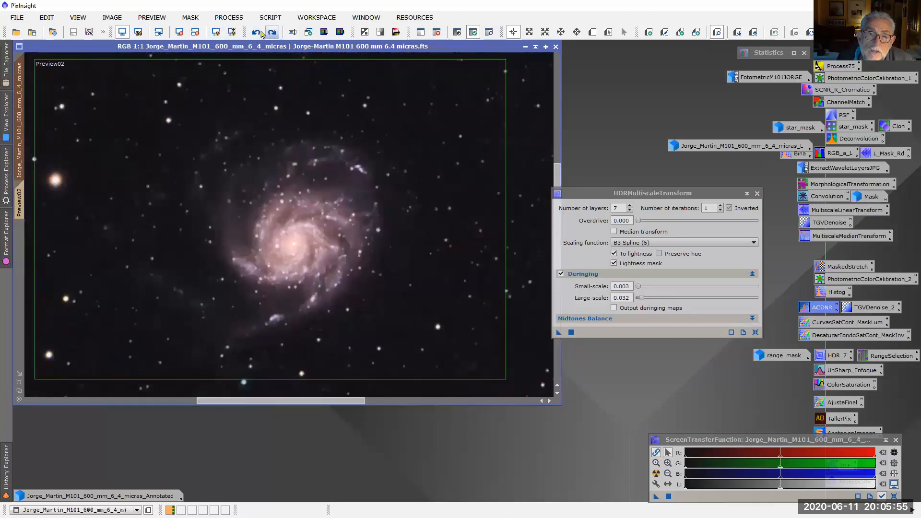
pyautogui.click(256, 31)
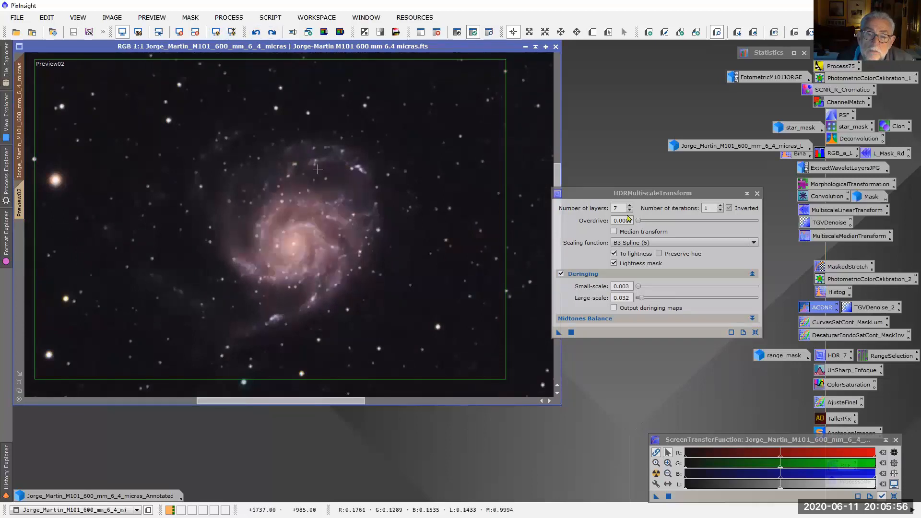
# Close HDRMultiscaleTransform, restore the main image to its HDRMultiscaleTransform history state (12), and examine the galaxy in Preview02
pyautogui.click(756, 194)
pyautogui.click(7, 474)
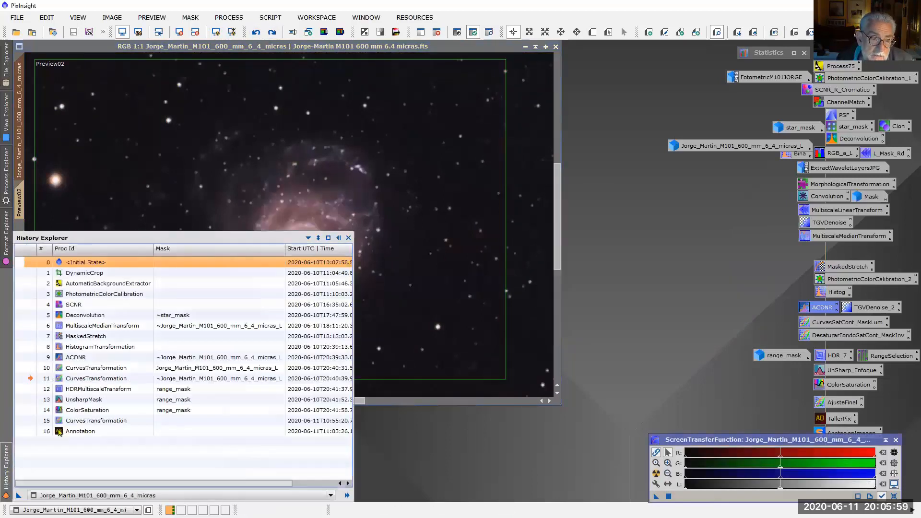
pyautogui.doubleClick(30, 390)
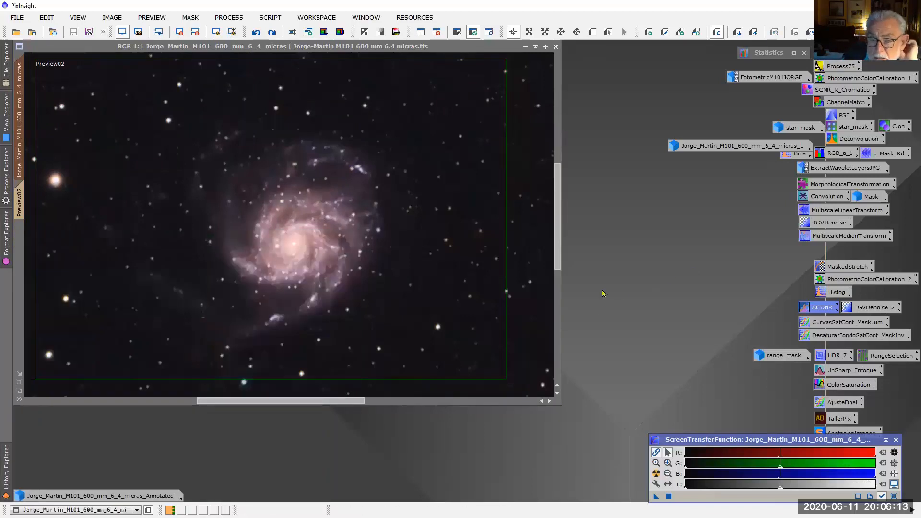
pyautogui.click(20, 199)
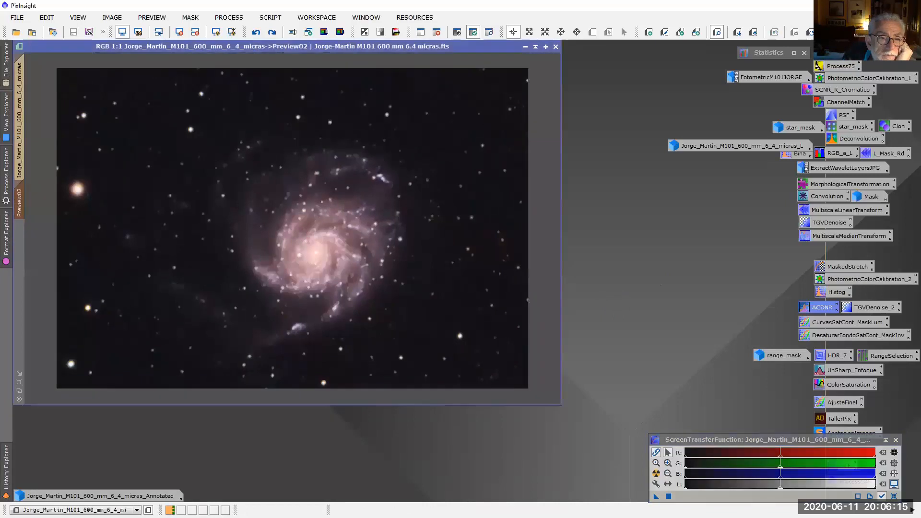
pyautogui.scroll(1, 409, 231)
pyautogui.scroll(-1, 409, 231)
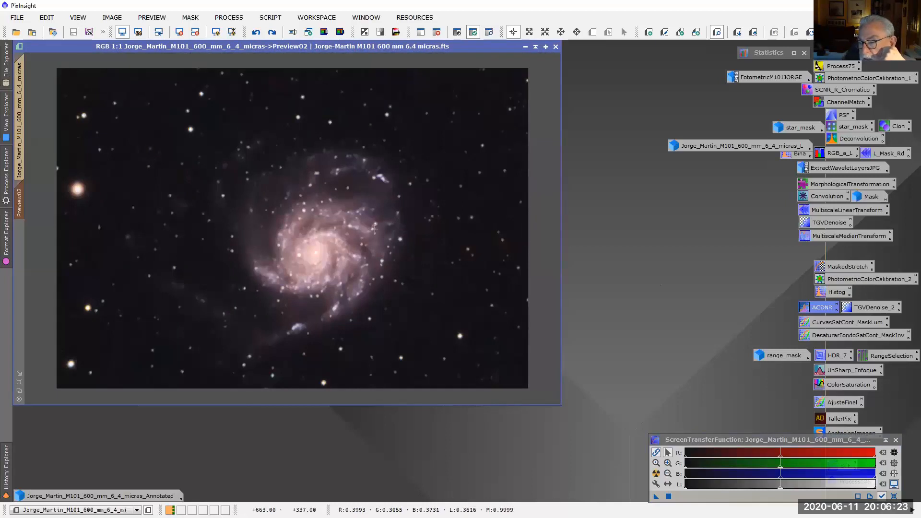
# Open the saved RangeSelection process and preview its mask in real time on Preview02
pyautogui.click(881, 357)
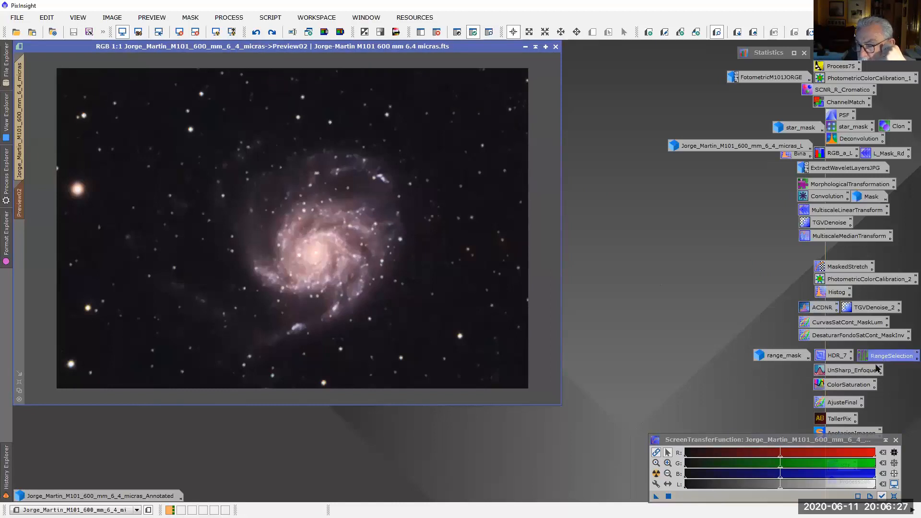
pyautogui.doubleClick(881, 359)
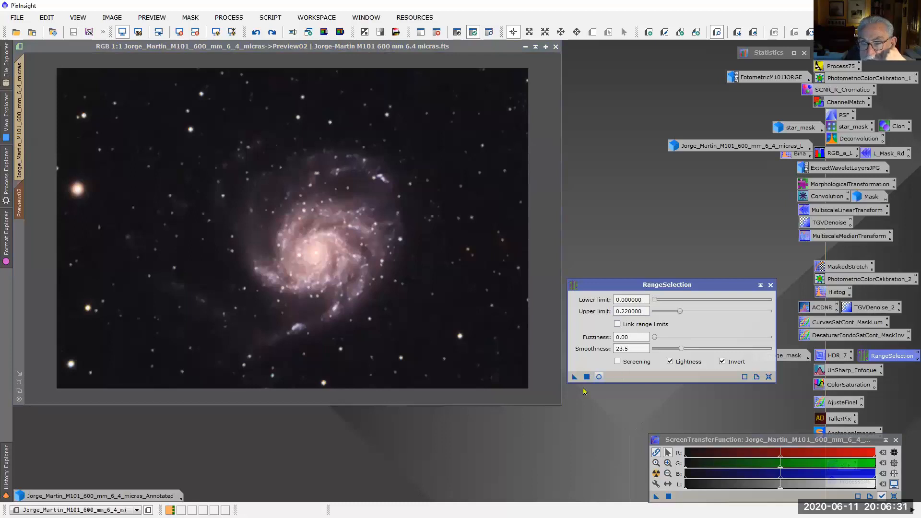
pyautogui.click(598, 377)
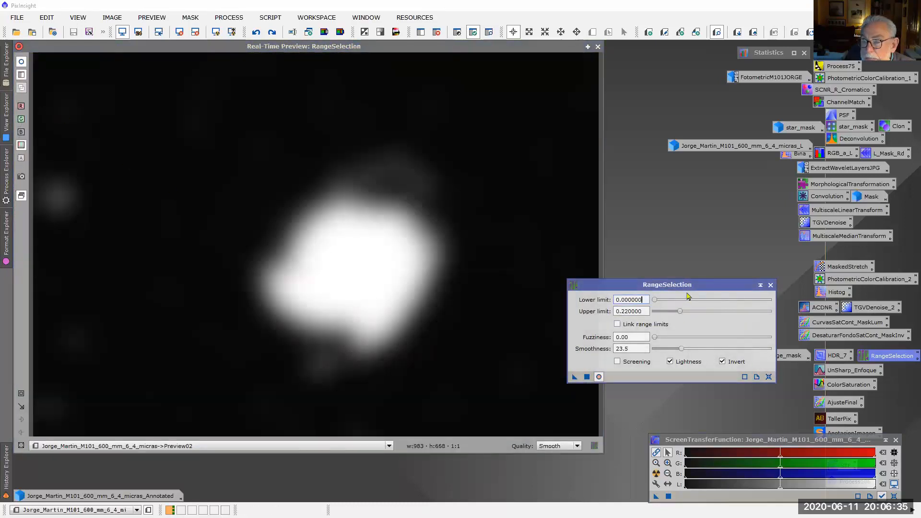
pyautogui.click(598, 47)
# Fit the full M101 image in its window, preview the RangeSelection mask on it, and inspect the existing range_mask image
pyautogui.click(20, 91)
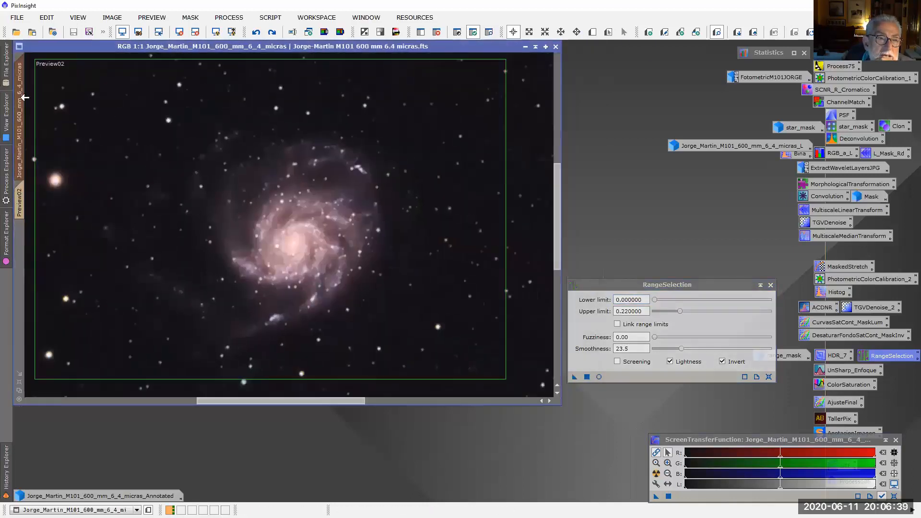
pyautogui.click(20, 392)
pyautogui.click(598, 377)
pyautogui.click(598, 377)
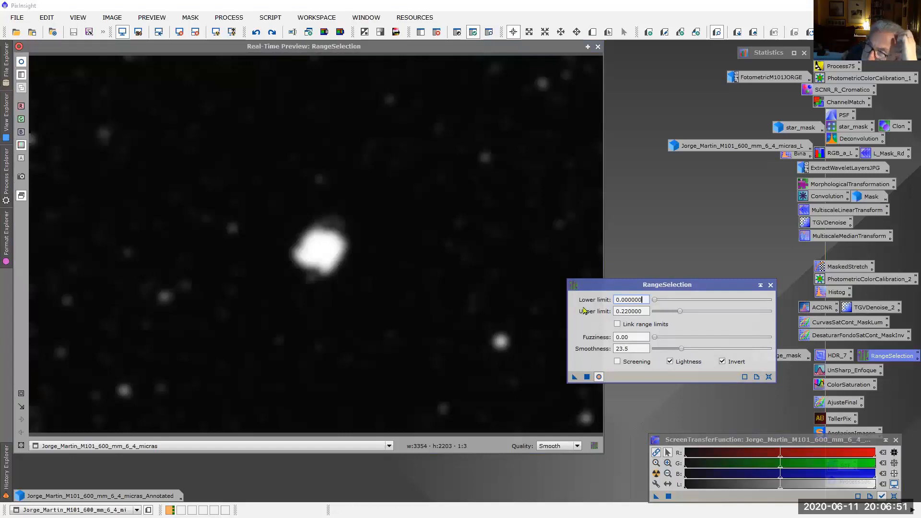
pyautogui.click(597, 46)
pyautogui.click(771, 285)
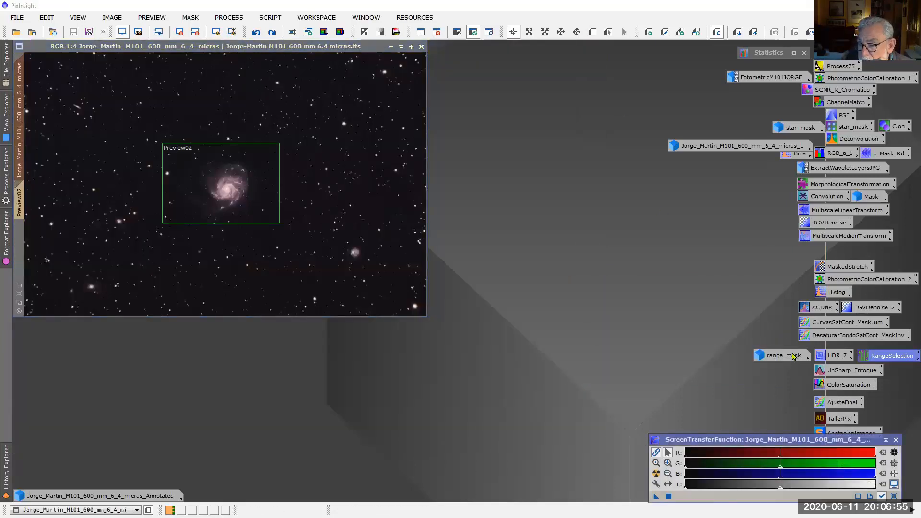
pyautogui.doubleClick(786, 356)
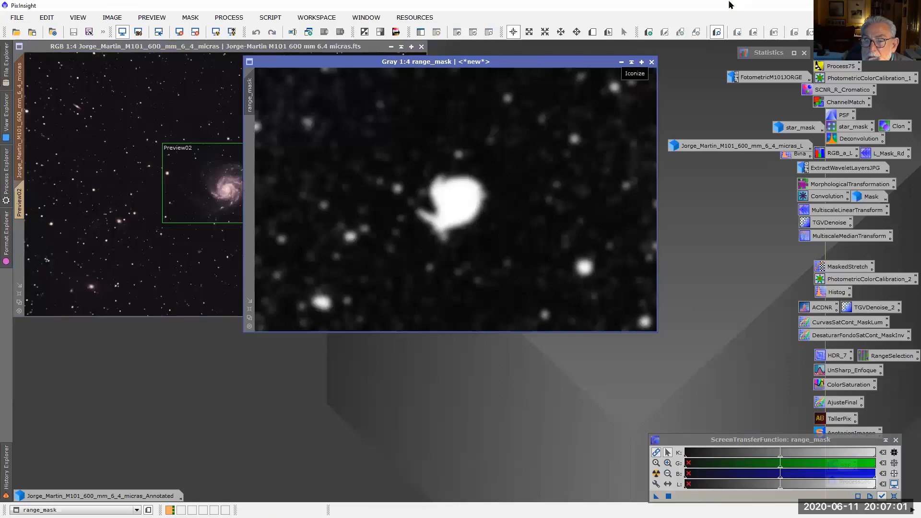
pyautogui.click(621, 62)
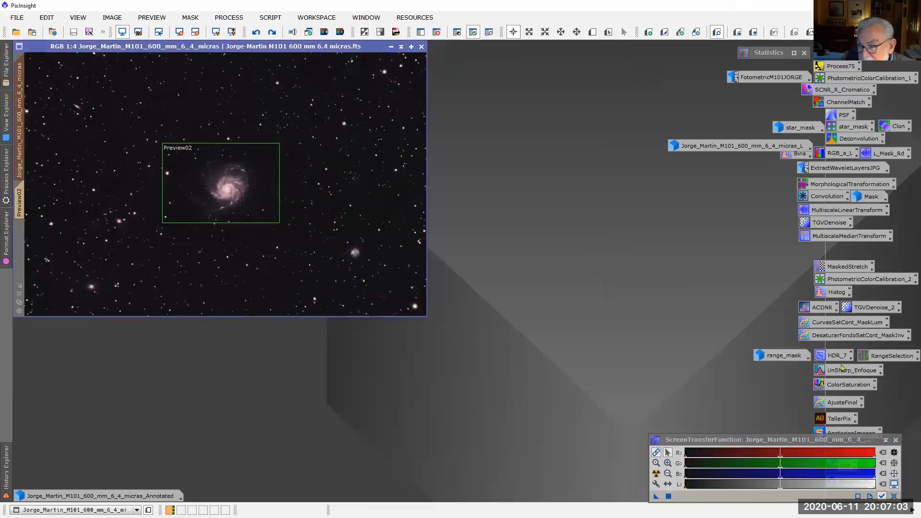
# Open the saved UnSharp_Enfoque process and place its UnsharpMask dialog in the free workspace beside the image
pyautogui.doubleClick(860, 376)
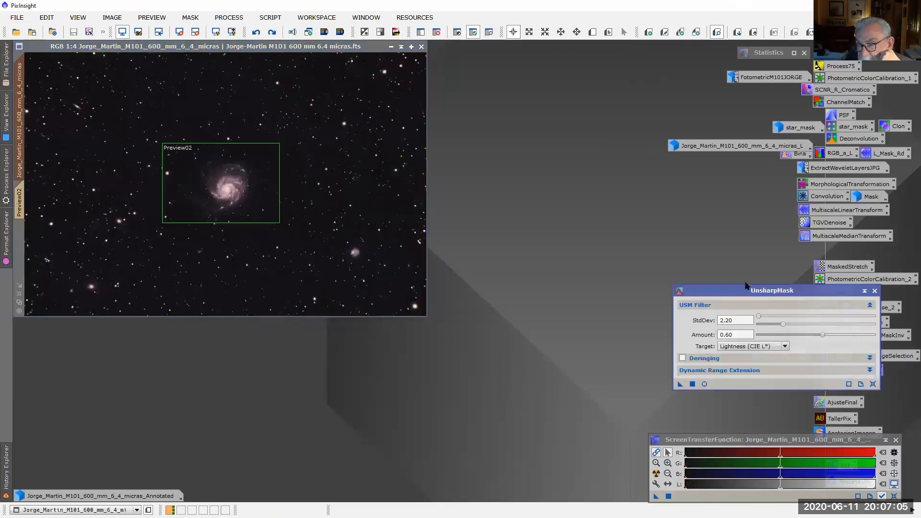
pyautogui.moveTo(742, 290); pyautogui.dragTo(575, 235)
pyautogui.click(5, 113)
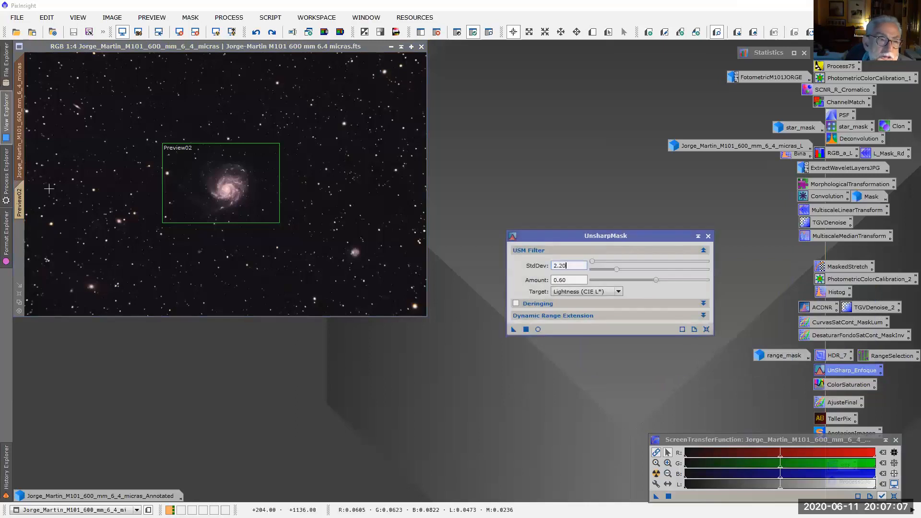
pyautogui.moveTo(632, 152); pyautogui.dragTo(21, 196)
# Show Preview02 with its window fitted to the view and display the active mask over the galaxy
pyautogui.click(19, 201)
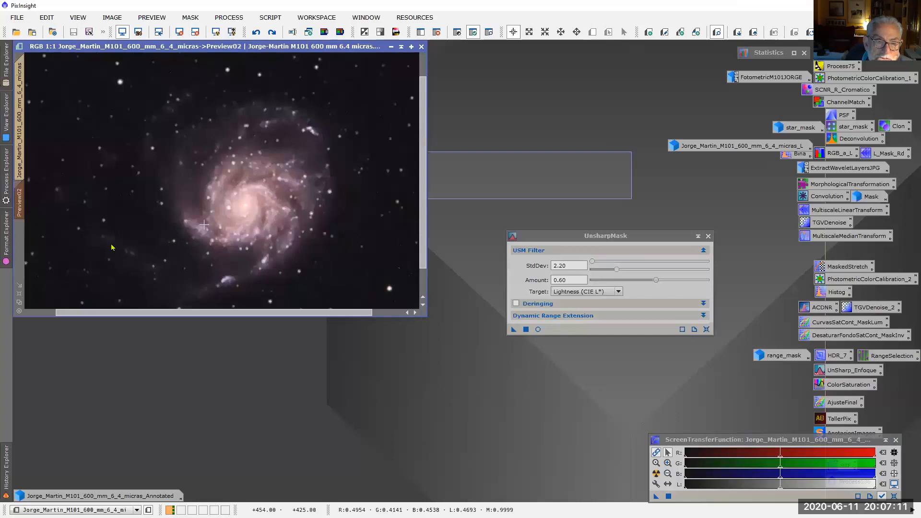
pyautogui.click(20, 302)
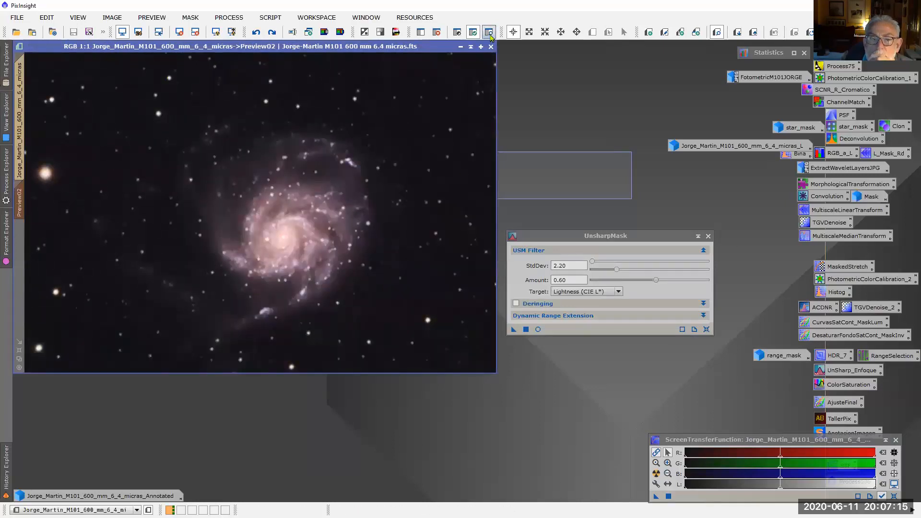
pyautogui.click(489, 33)
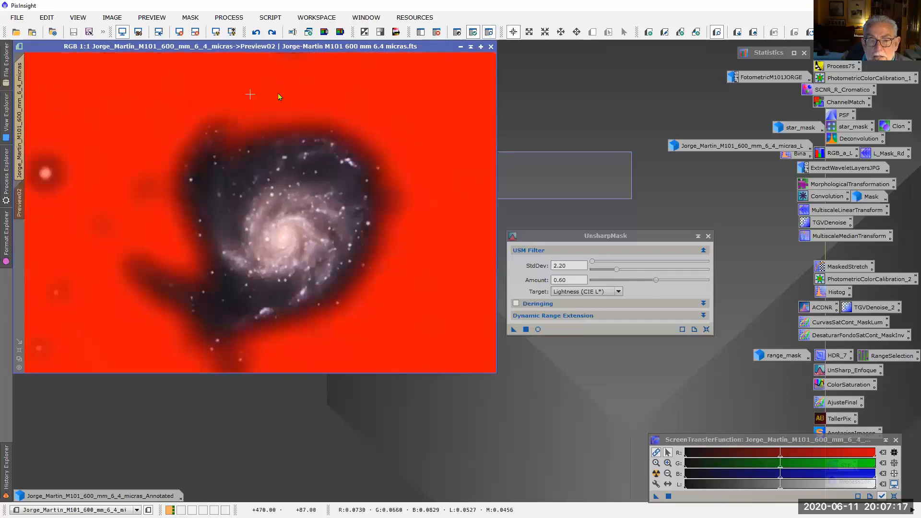
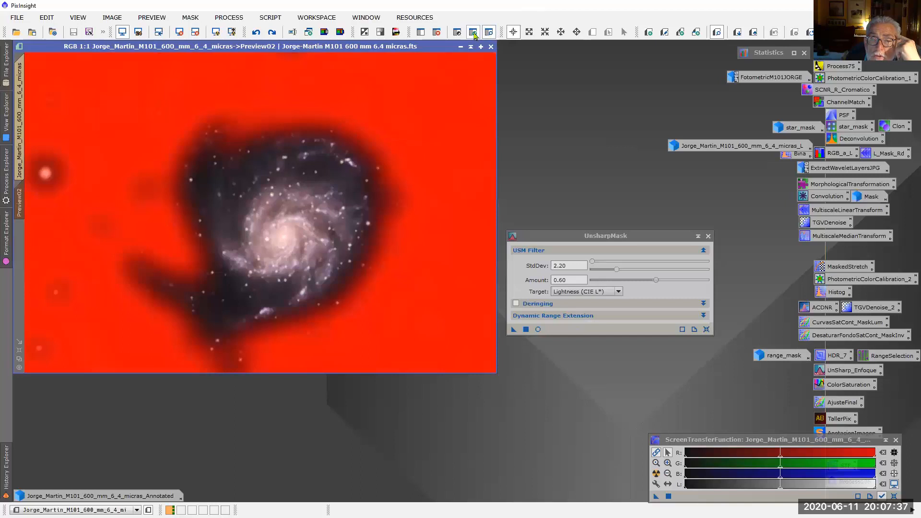
# Hide the mask overlay on Preview02 and start a real-time UnsharpMask preview with the dialog moved beside it
pyautogui.click(488, 32)
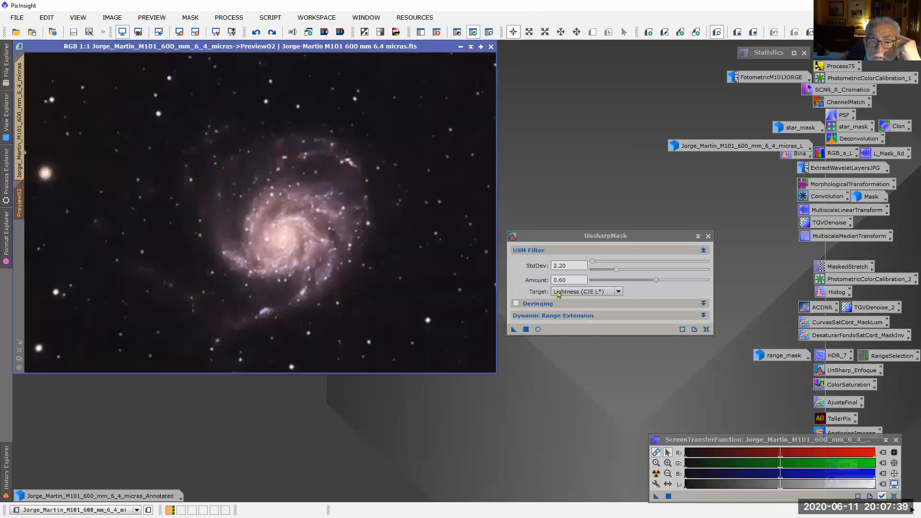
pyautogui.click(537, 330)
pyautogui.moveTo(562, 239); pyautogui.dragTo(658, 221)
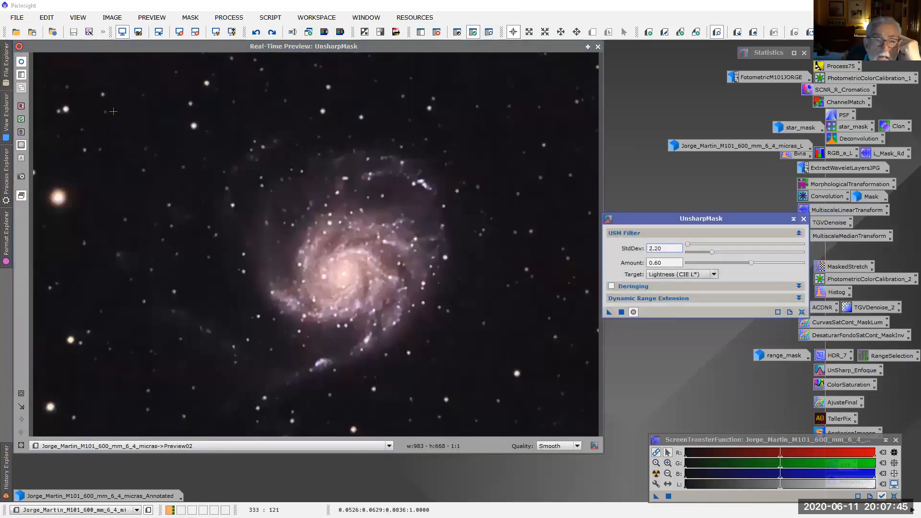
pyautogui.press('Return')
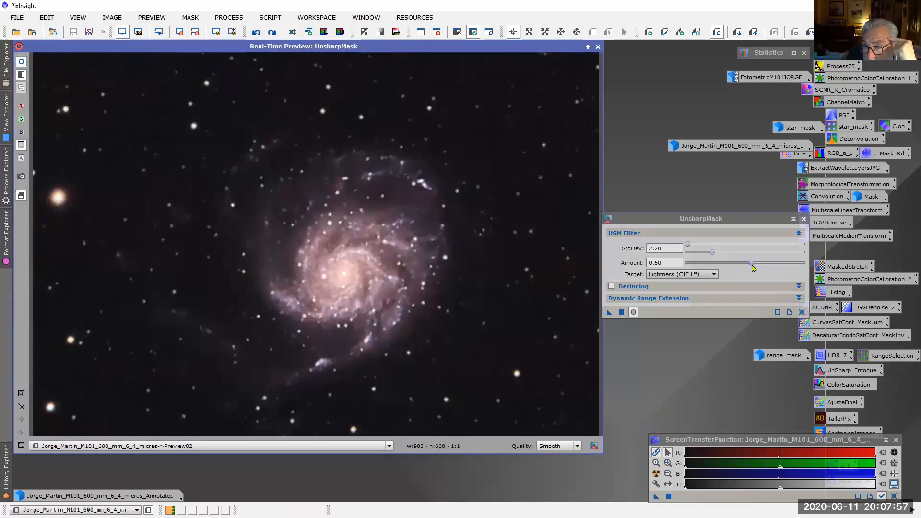
# Try UnsharpMask at Amount 1.00, compare StdDev 3.70 with Amount 0.61 against the original, and close the real-time preview
pyautogui.moveTo(753, 267); pyautogui.dragTo(805, 271)
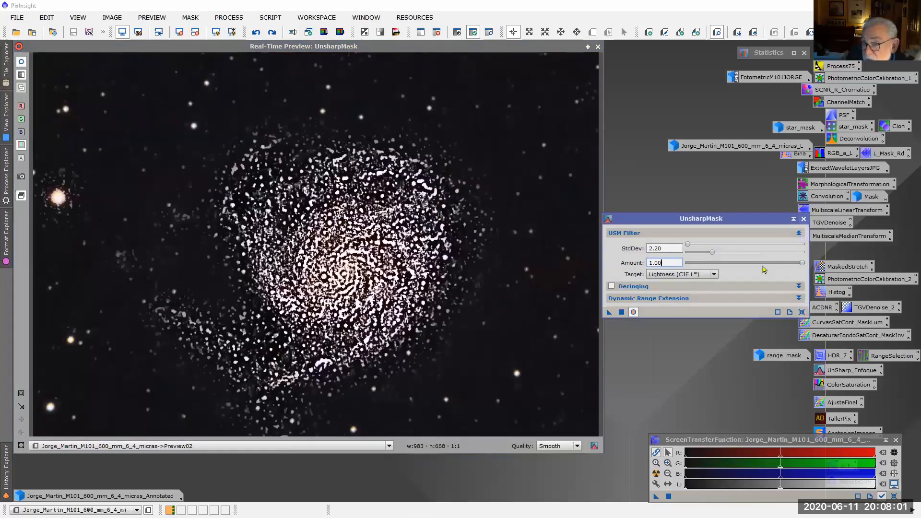
pyautogui.moveTo(804, 265); pyautogui.dragTo(730, 251)
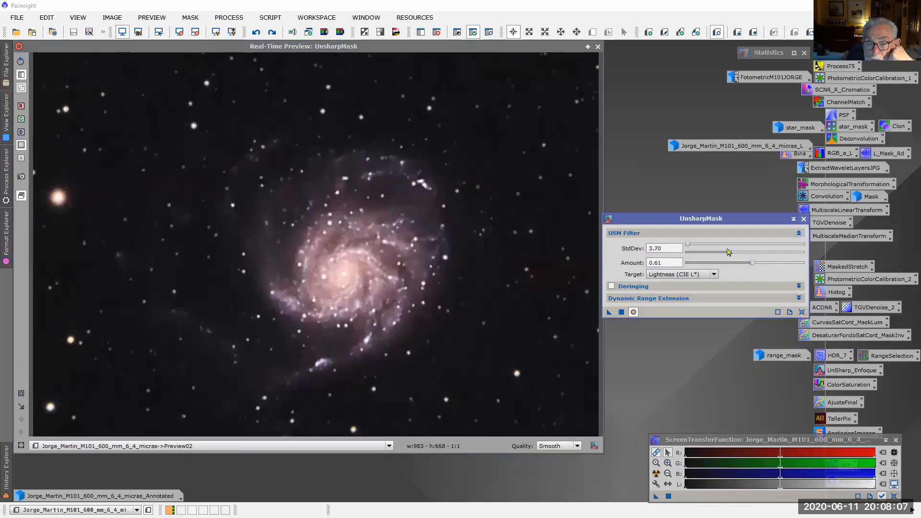
pyautogui.click(22, 62)
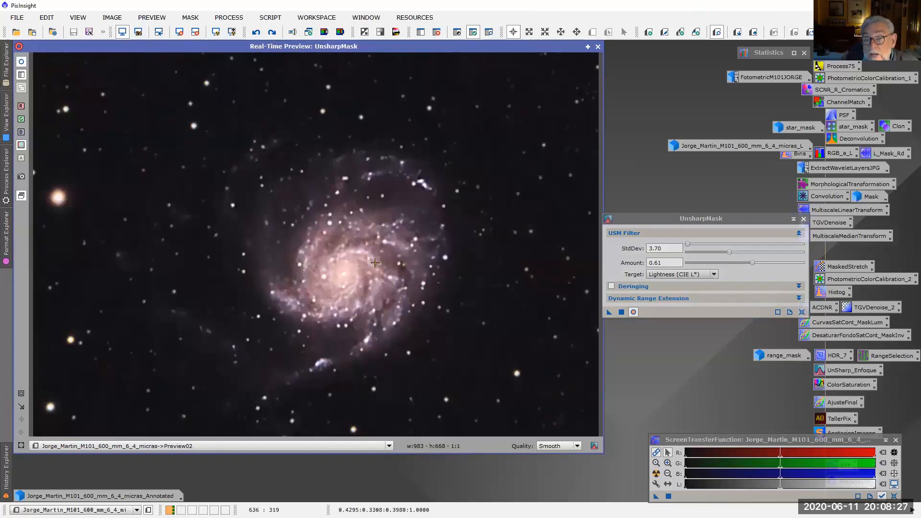
pyautogui.click(598, 47)
# Reload the UnsharpMask settings of StdDev 2.20 and Amount 0.60 from entry 13 of the image history
pyautogui.scroll(-2, 299, 253)
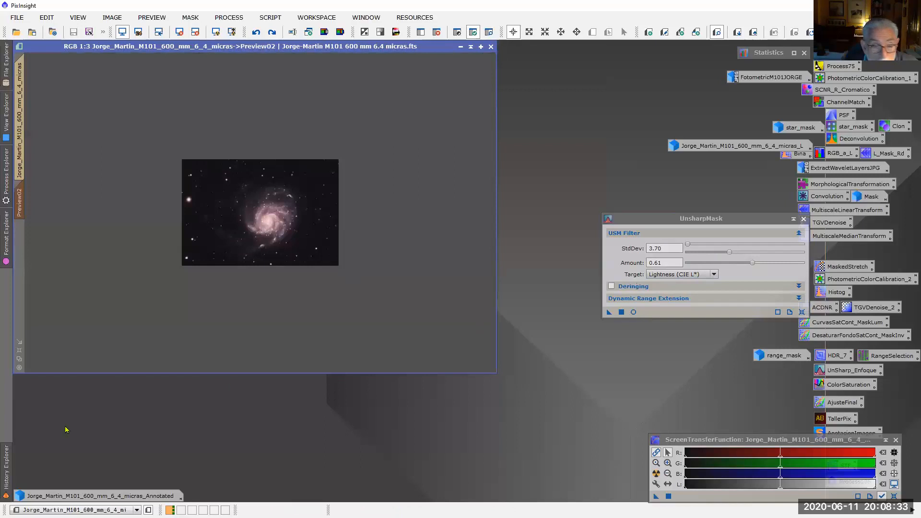
pyautogui.click(3, 477)
pyautogui.click(82, 401)
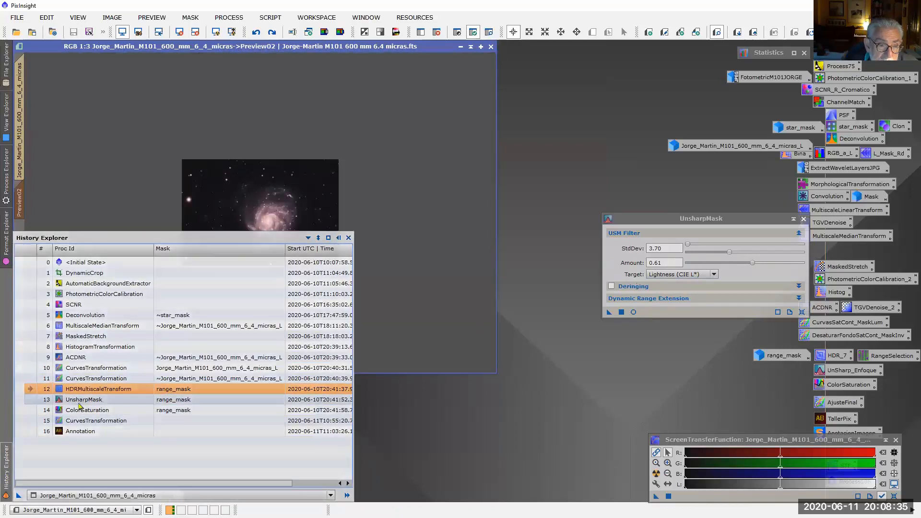
pyautogui.doubleClick(83, 401)
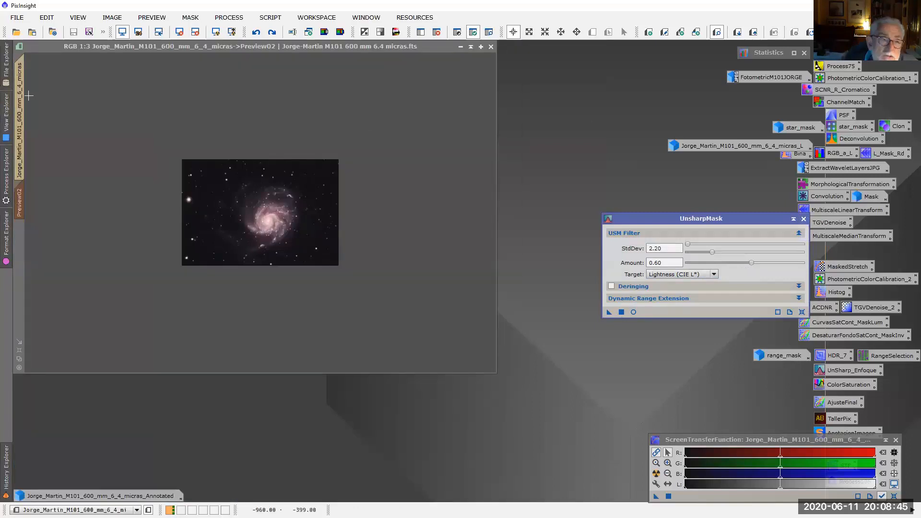
# Switch to the full M101 image, advance its history to the UnsharpMask state and inspect the galaxy at 1:1
pyautogui.click(20, 99)
pyautogui.moveTo(7, 458)
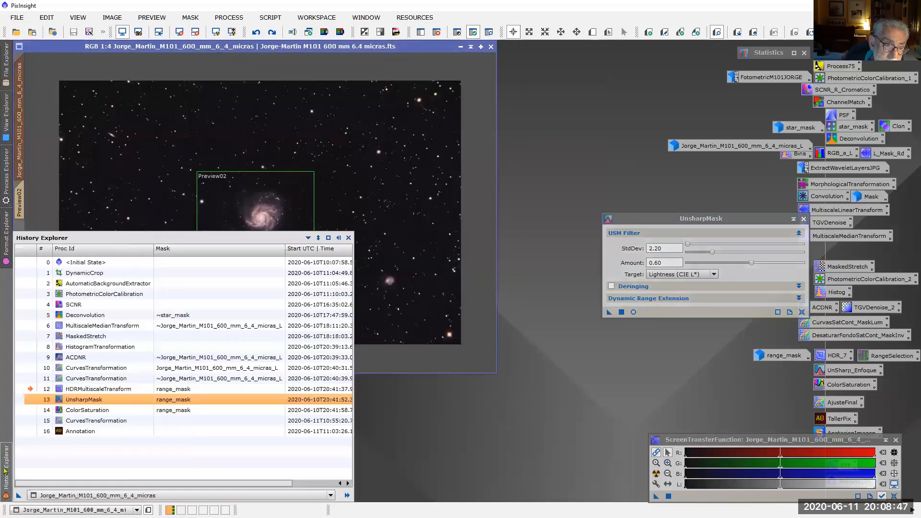
pyautogui.click(30, 401)
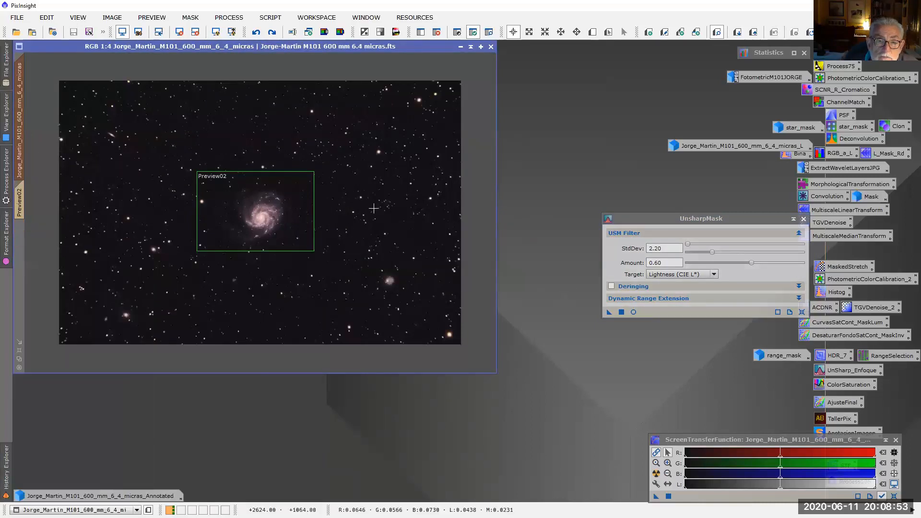
pyautogui.scroll(2, 363, 213)
pyautogui.scroll(1, 363, 213)
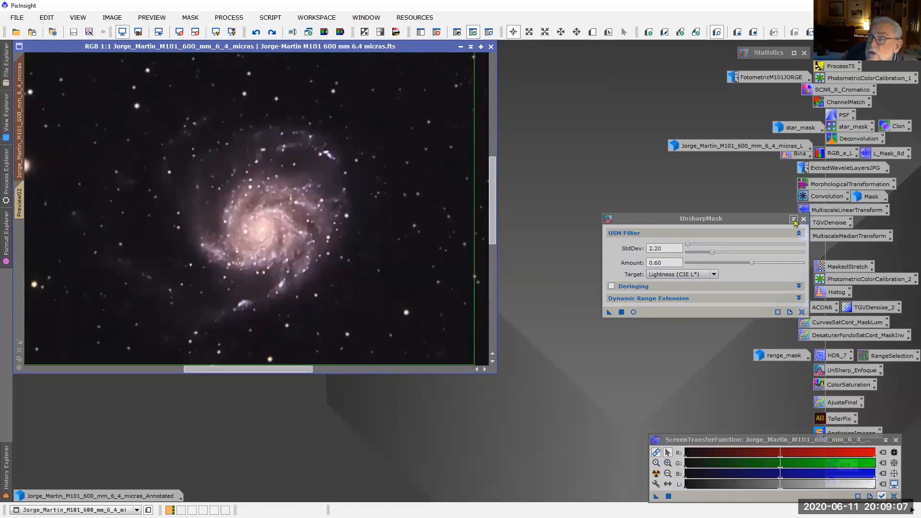
# Replace the UnsharpMask dialog with the ColorSaturation settings from history entry 14 and advance the image to that state
pyautogui.click(7, 468)
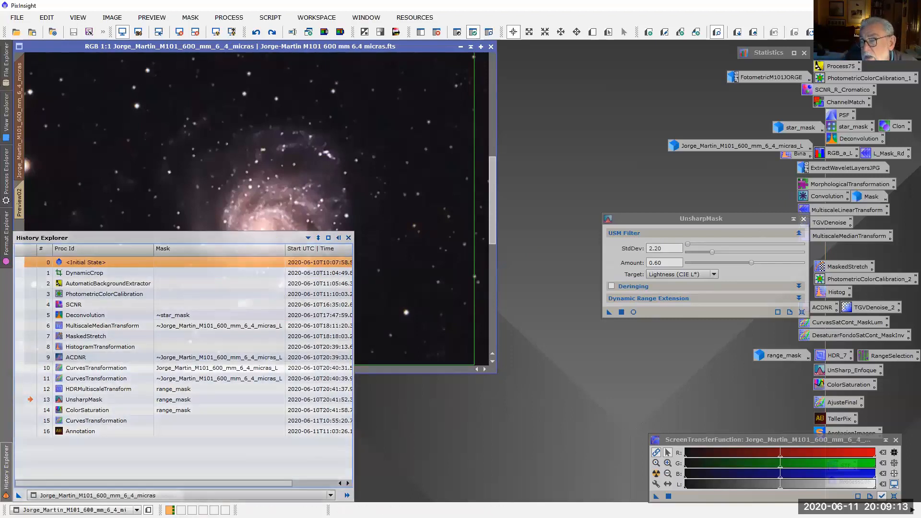
pyautogui.click(804, 218)
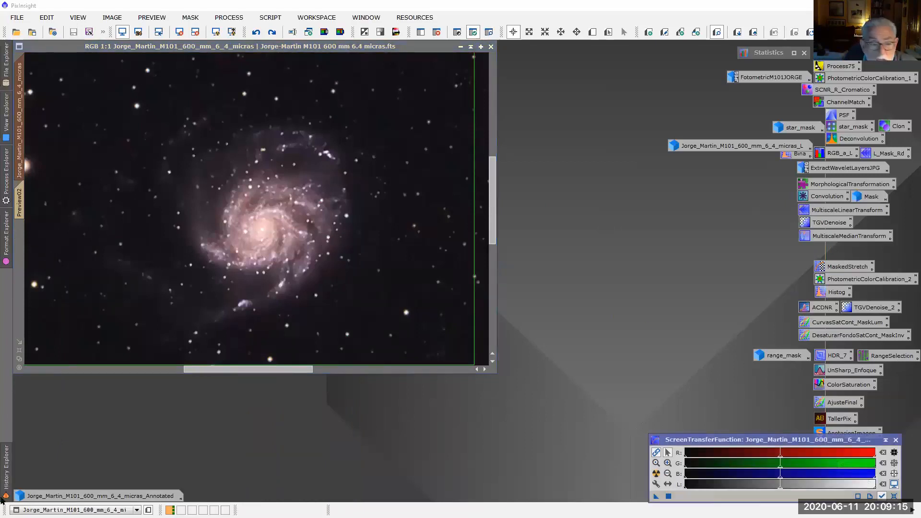
pyautogui.click(9, 486)
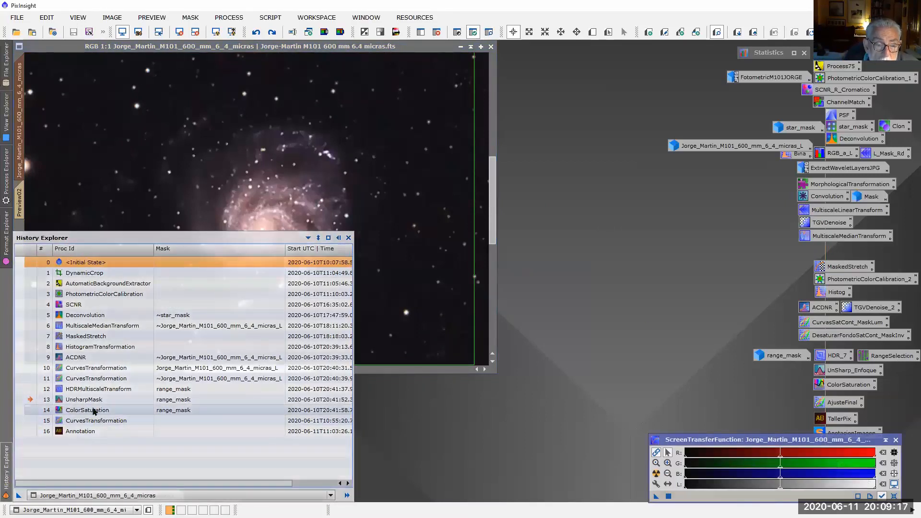
pyautogui.click(94, 411)
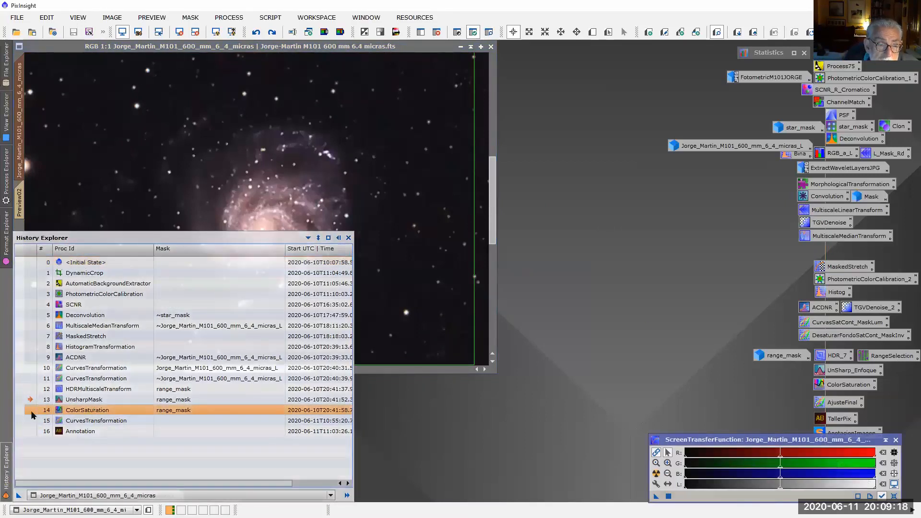
pyautogui.doubleClick(84, 411)
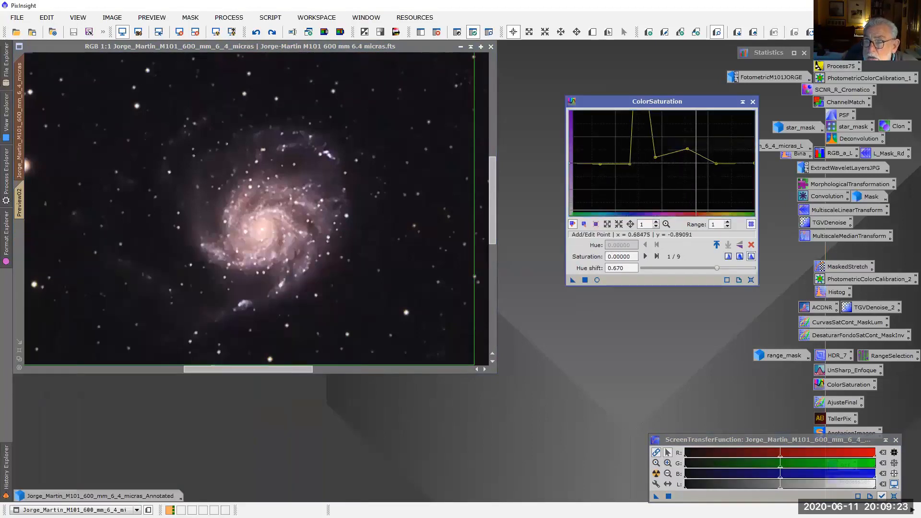
pyautogui.click(6, 468)
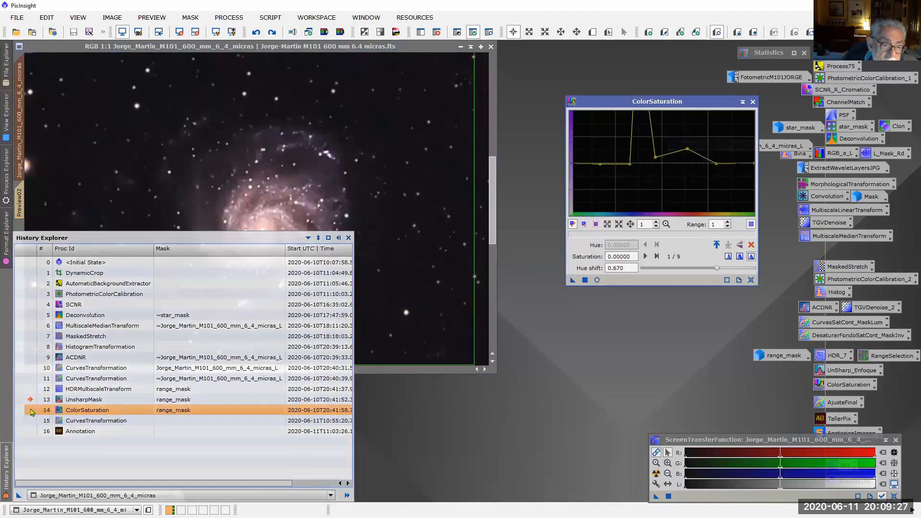
pyautogui.doubleClick(32, 410)
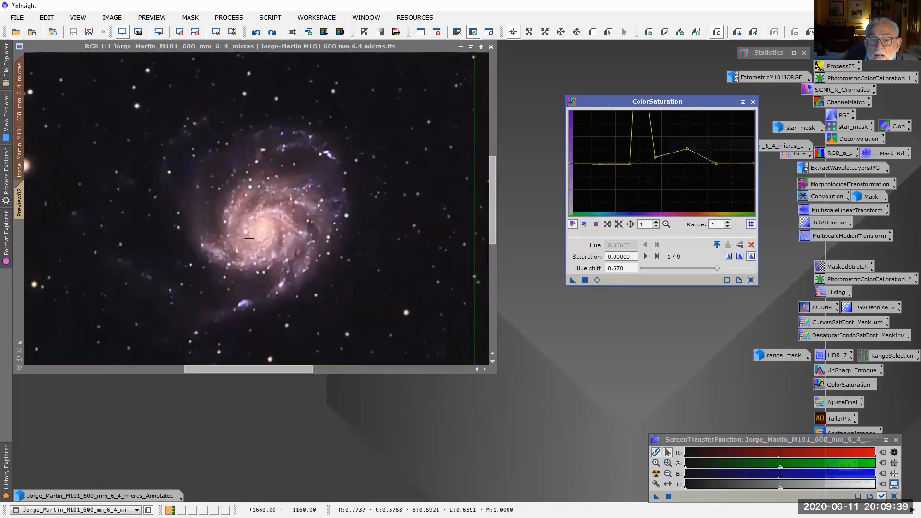
# Open the CurvesTransformation settings from history entry 15, advance the image to that state and inspect the galaxy and full frame
pyautogui.click(7, 476)
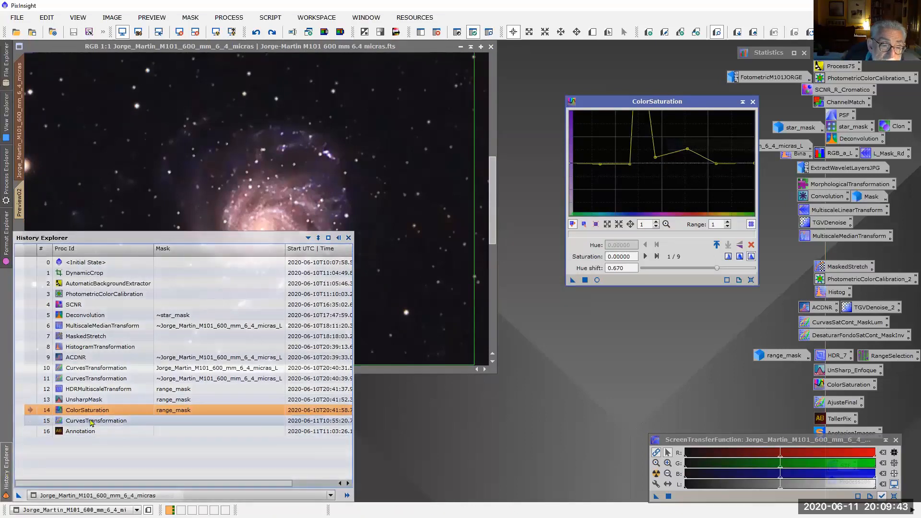
pyautogui.doubleClick(91, 421)
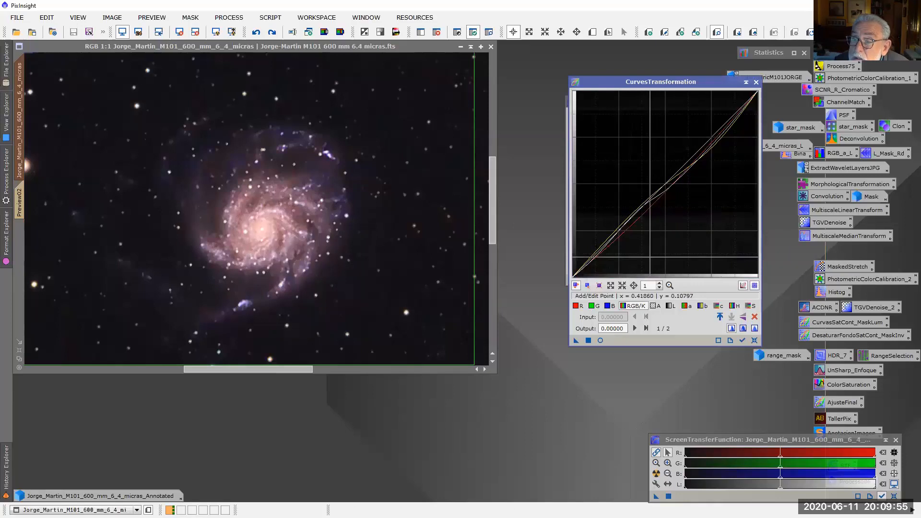
pyautogui.click(6, 477)
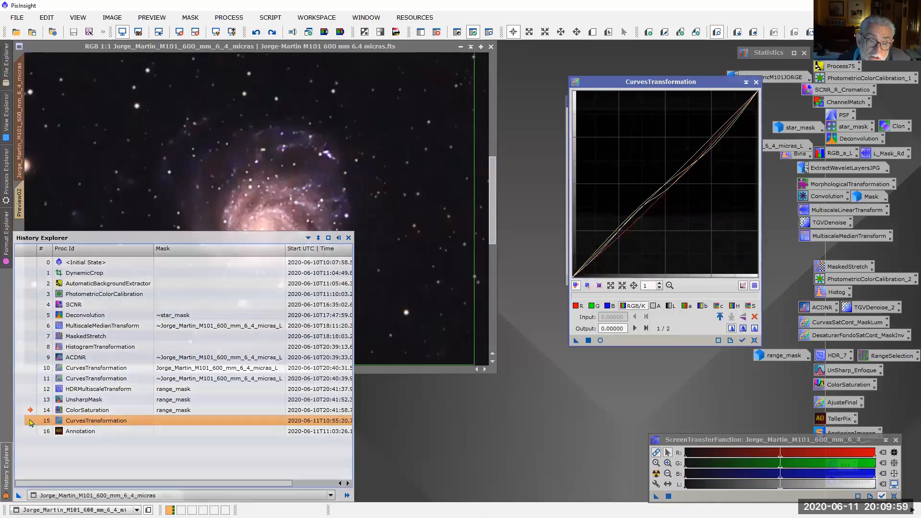
pyautogui.doubleClick(29, 422)
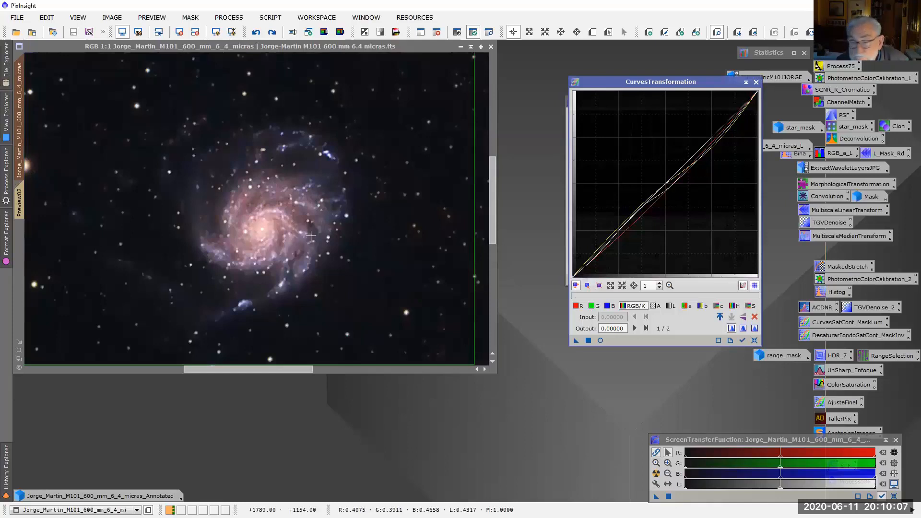
pyautogui.scroll(-3, 310, 240)
pyautogui.scroll(1, 305, 244)
pyautogui.scroll(-1, 304, 246)
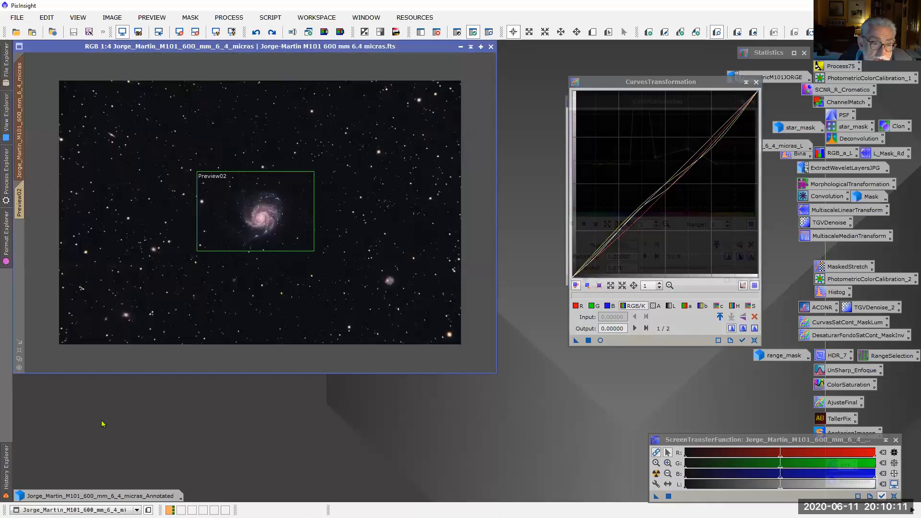
# Open the Annotation settings from history entry 16 and close the CurvesTransformation and ColorSaturation dialogs
pyautogui.click(4, 475)
pyautogui.doubleClick(79, 431)
pyautogui.click(756, 82)
pyautogui.click(753, 102)
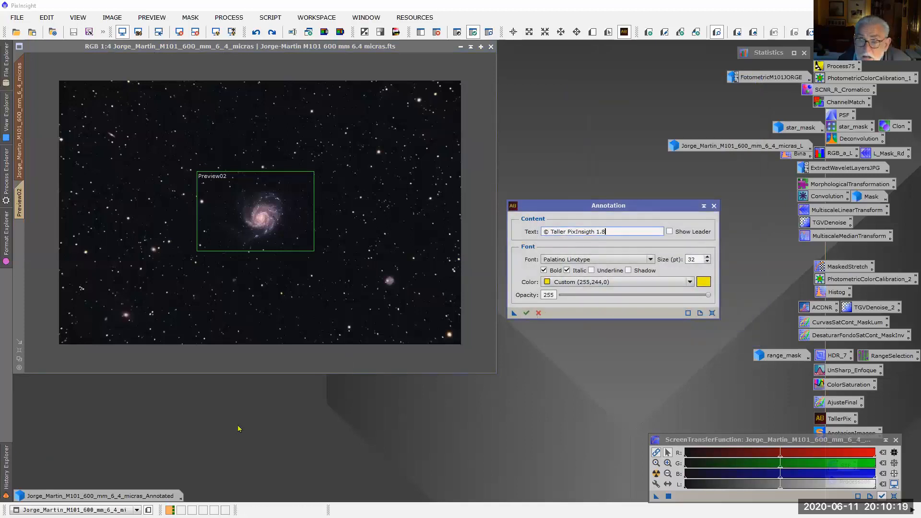
# Try to advance the image history to the Annotation state while the Annotation dialog is open
pyautogui.click(5, 482)
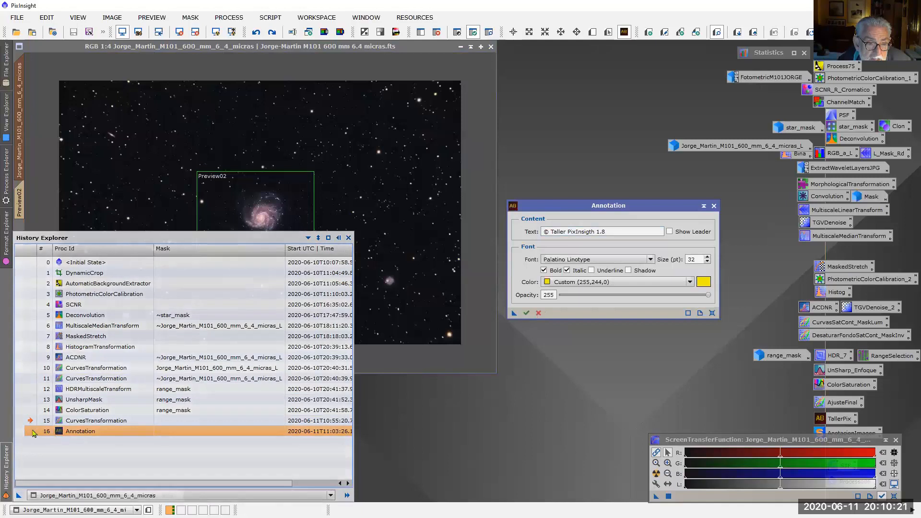
pyautogui.click(27, 433)
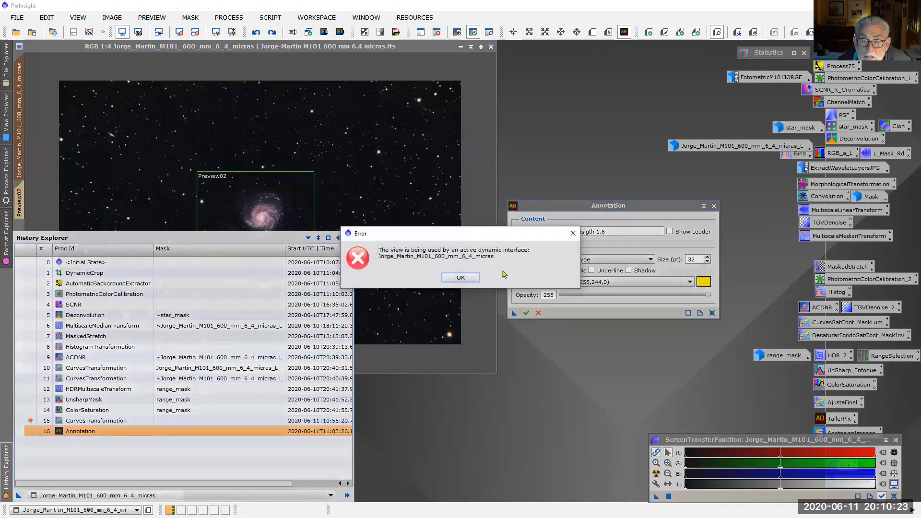
pyautogui.click(573, 233)
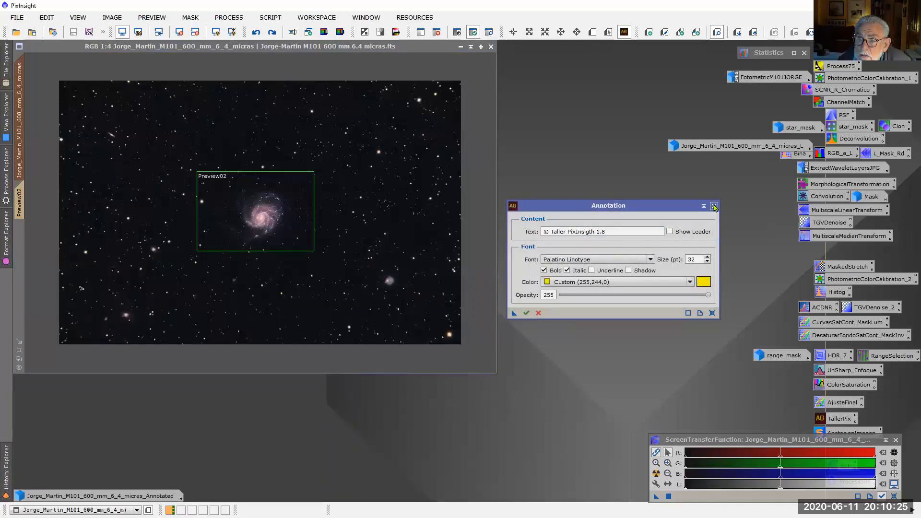
# Close the Annotation dialog and advance the image history to entry 16, adding the "© Taller PixInsigth 1.8" text
pyautogui.click(714, 206)
pyautogui.click(439, 277)
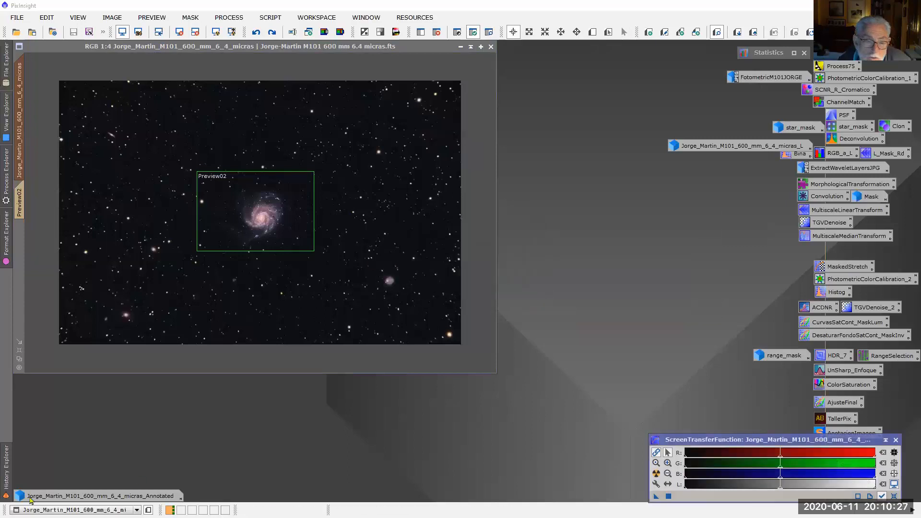
pyautogui.click(5, 483)
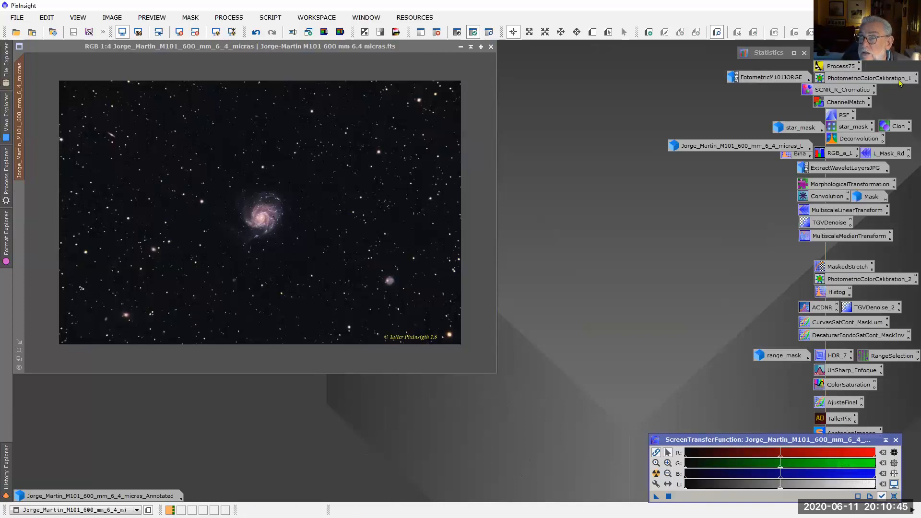
# Open the Image Annotation script, review its catalog layers and move its dialog clear of the galaxy
pyautogui.click(273, 19)
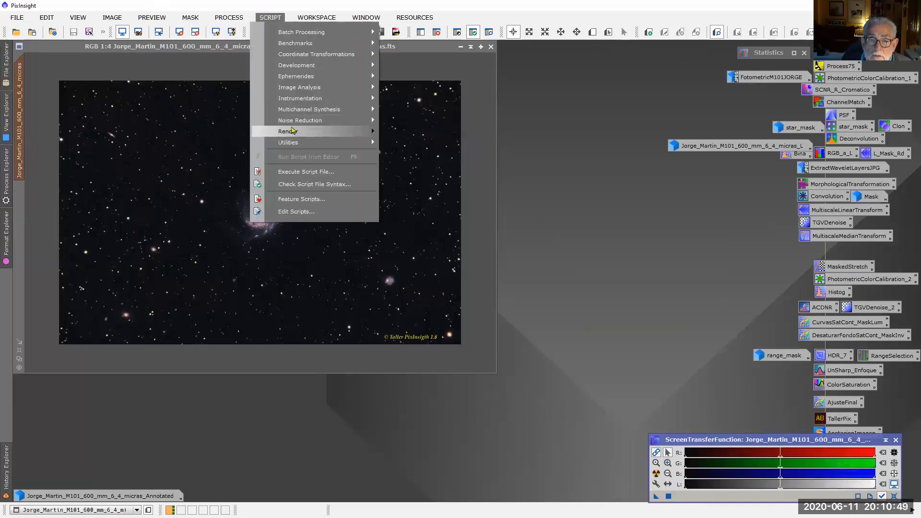
pyautogui.moveTo(291, 131)
pyautogui.click(449, 149)
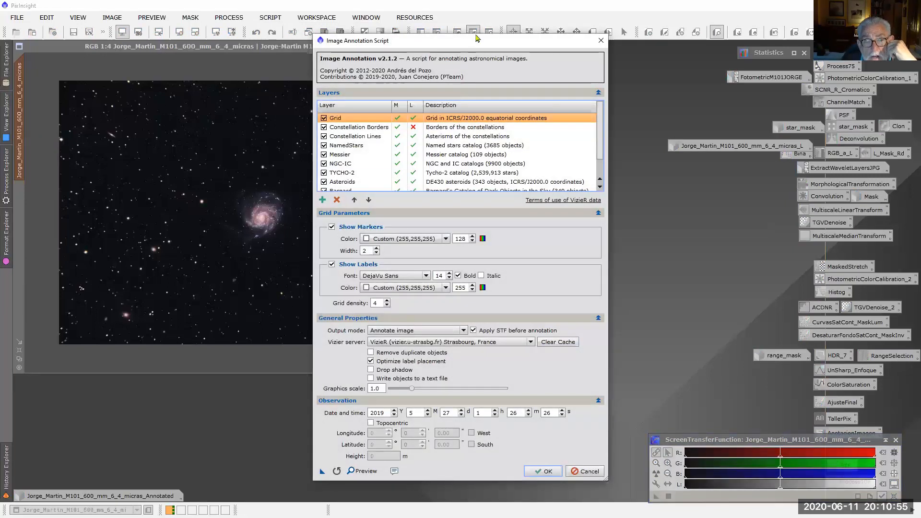
pyautogui.scroll(-1, 602, 114)
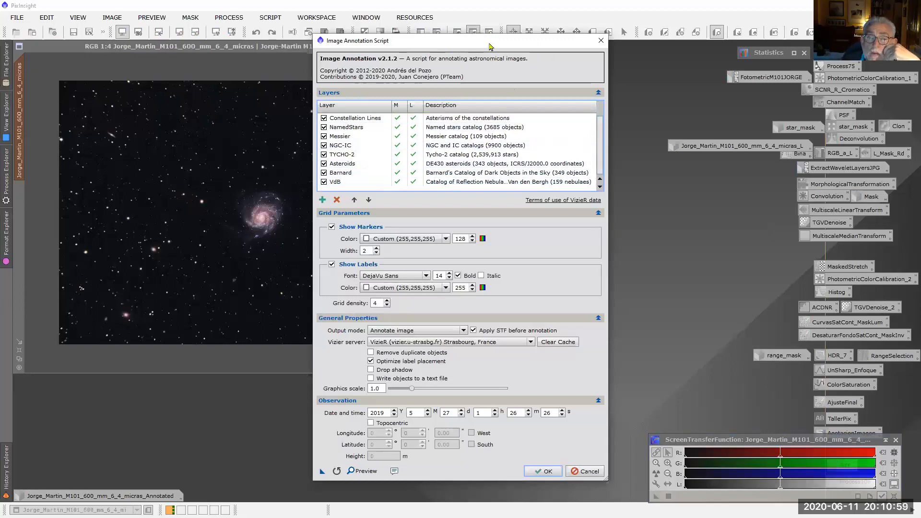
pyautogui.moveTo(489, 46); pyautogui.dragTo(629, 36)
# Generate the script's annotation preview and examine the labelled grid and catalog objects around M101
pyautogui.click(500, 464)
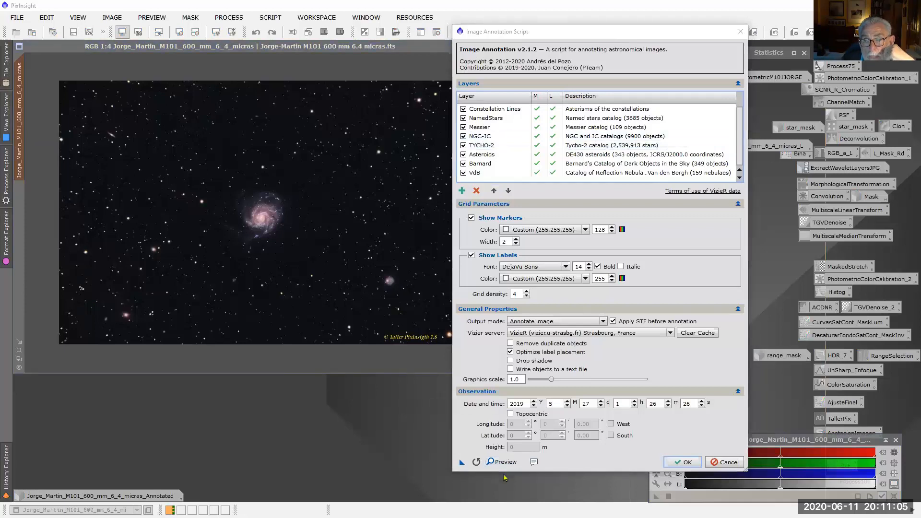
pyautogui.scroll(1, 509, 312)
pyautogui.scroll(3, 522, 317)
pyautogui.scroll(-3, 524, 320)
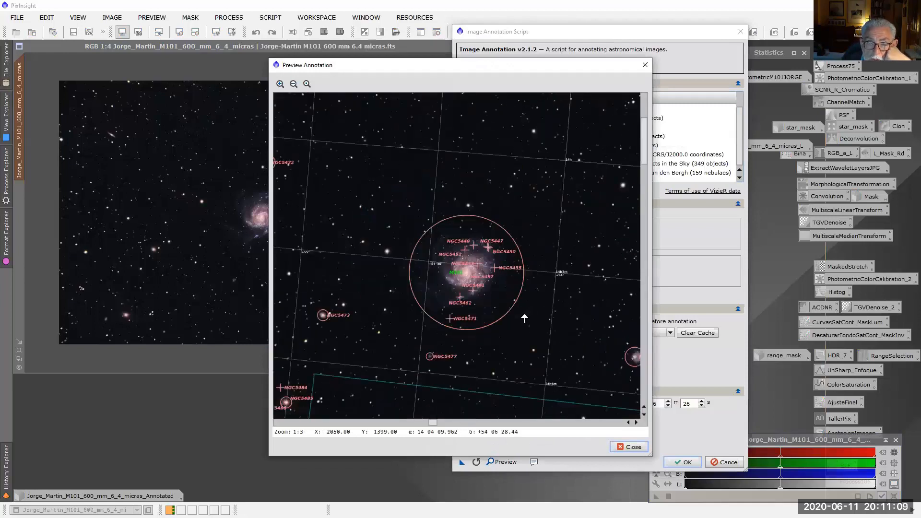
# Inspect the labelled objects around M101 in the annotation preview, and close the preview and the Image Annotation script without applying it
pyautogui.scroll(-1, 524, 319)
pyautogui.scroll(1, 524, 318)
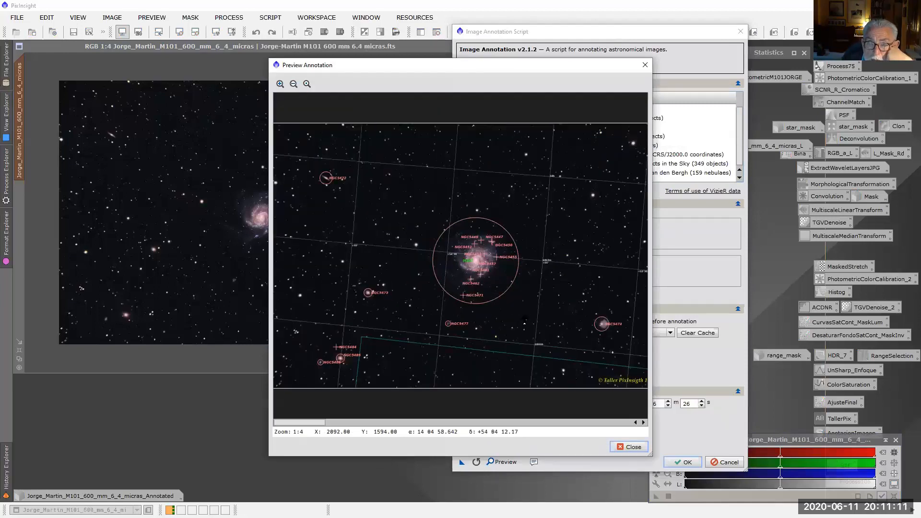
pyautogui.scroll(1, 524, 317)
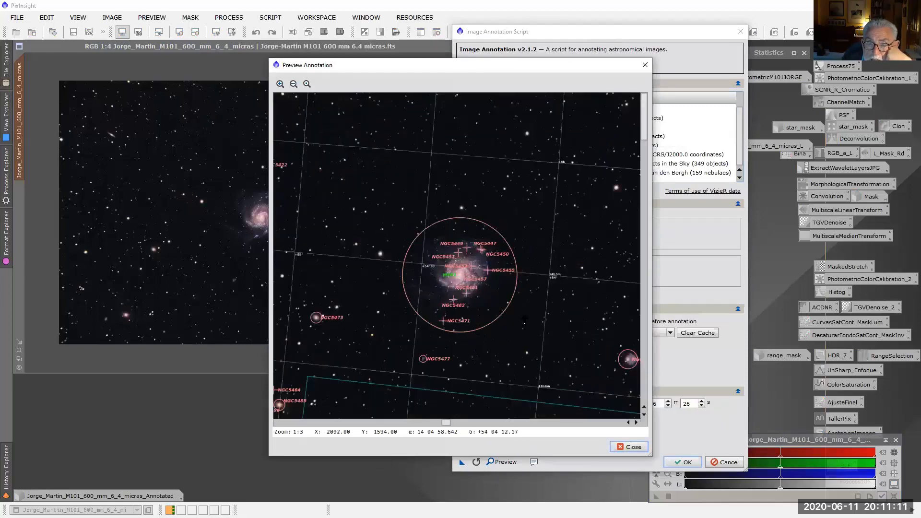
pyautogui.click(644, 65)
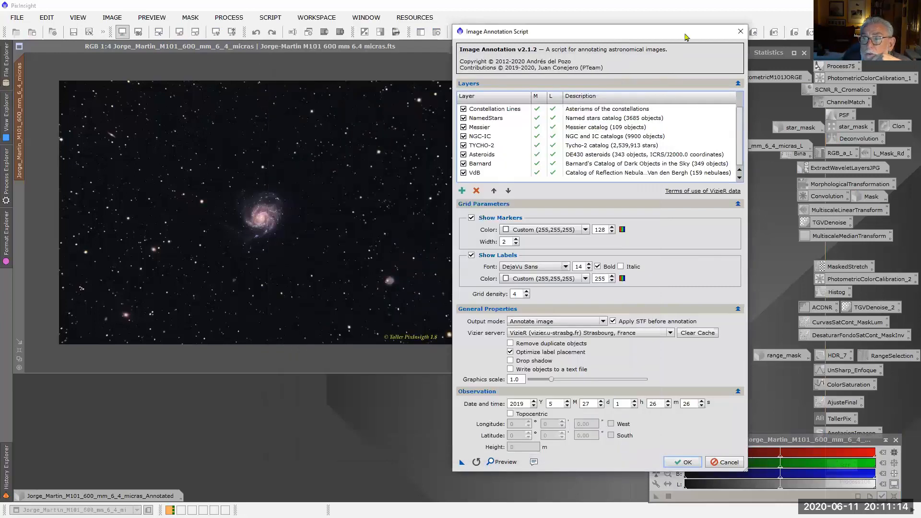
pyautogui.click(740, 31)
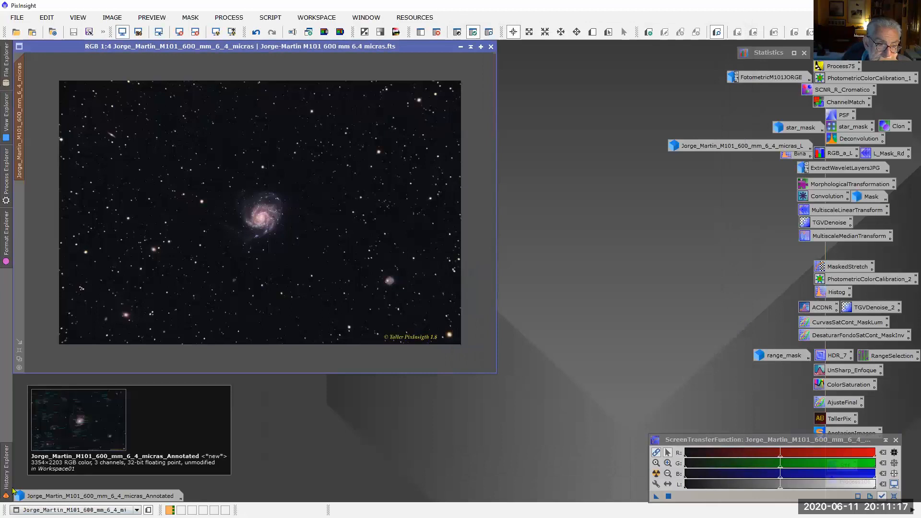
# Restore the minimized annotated M101 image, enlarge it to 1:3 with its window fitted to the whole image, and place it clear for viewing
pyautogui.doubleClick(50, 496)
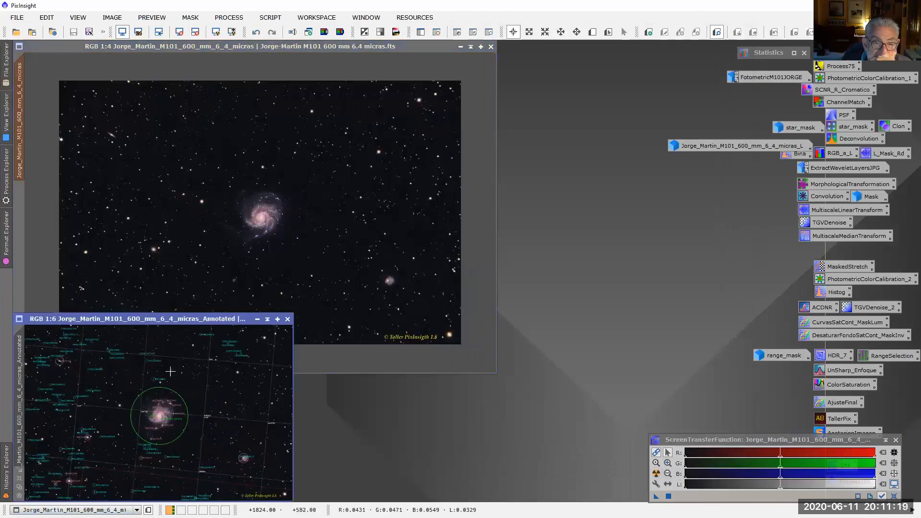
pyautogui.moveTo(178, 319)
pyautogui.mouseDown()
pyautogui.moveTo(388, 186)
pyautogui.moveTo(395, 151)
pyautogui.mouseUp()
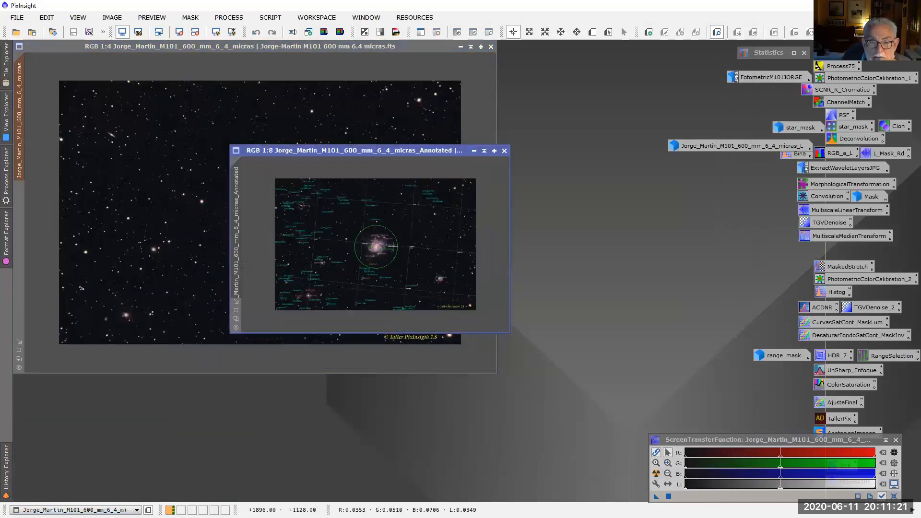
pyautogui.scroll(3, 395, 227)
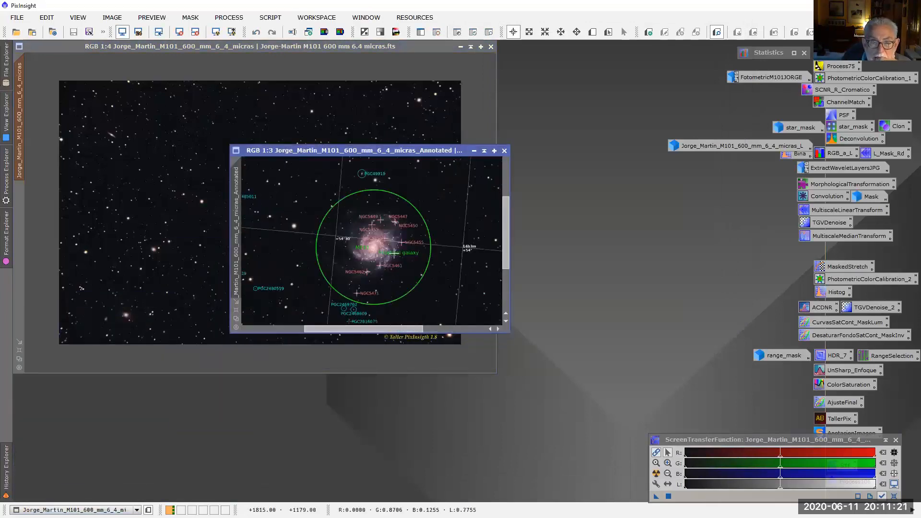
pyautogui.click(235, 303)
pyautogui.moveTo(502, 143); pyautogui.dragTo(389, 76)
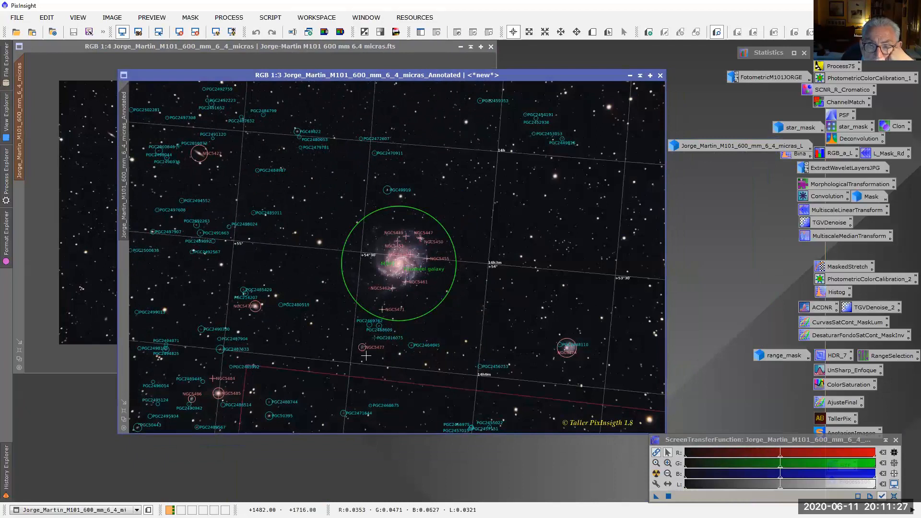